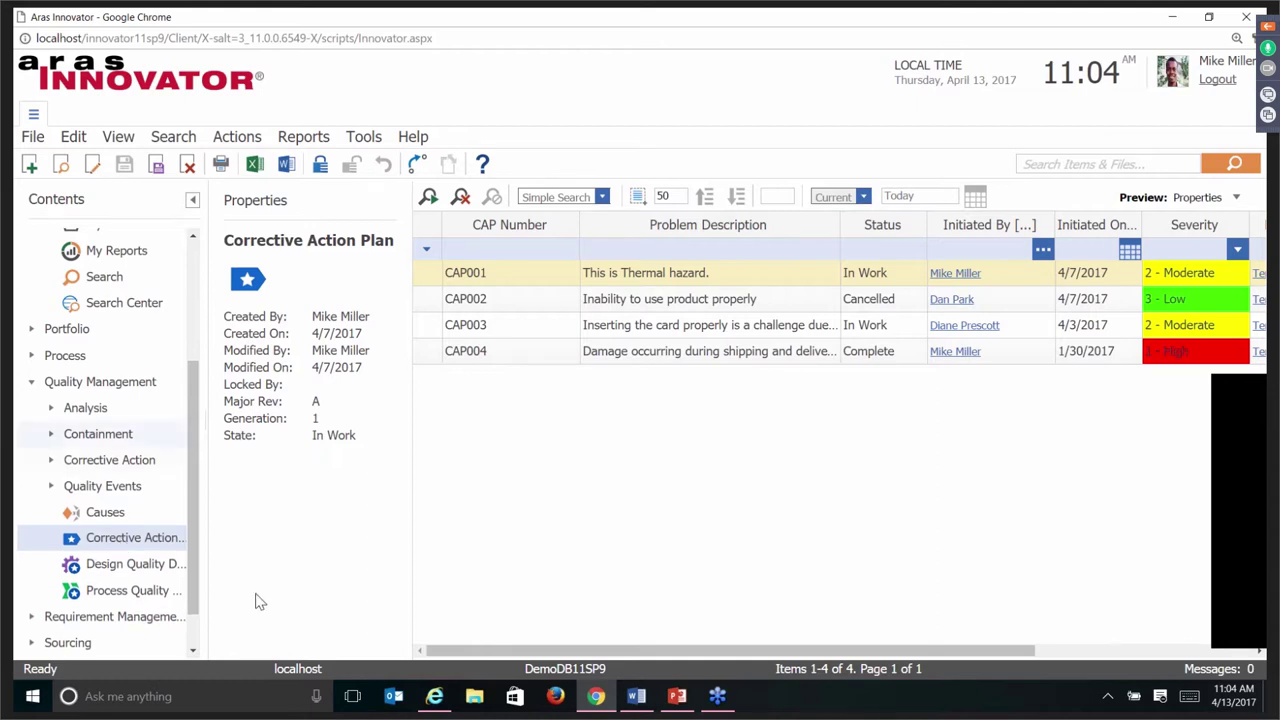
Expand the Analysis, Containment, Corrective Action and Quality Events categories under Quality Management to show their item types.
{"action": "left_click", "coordinate": [52, 409]}
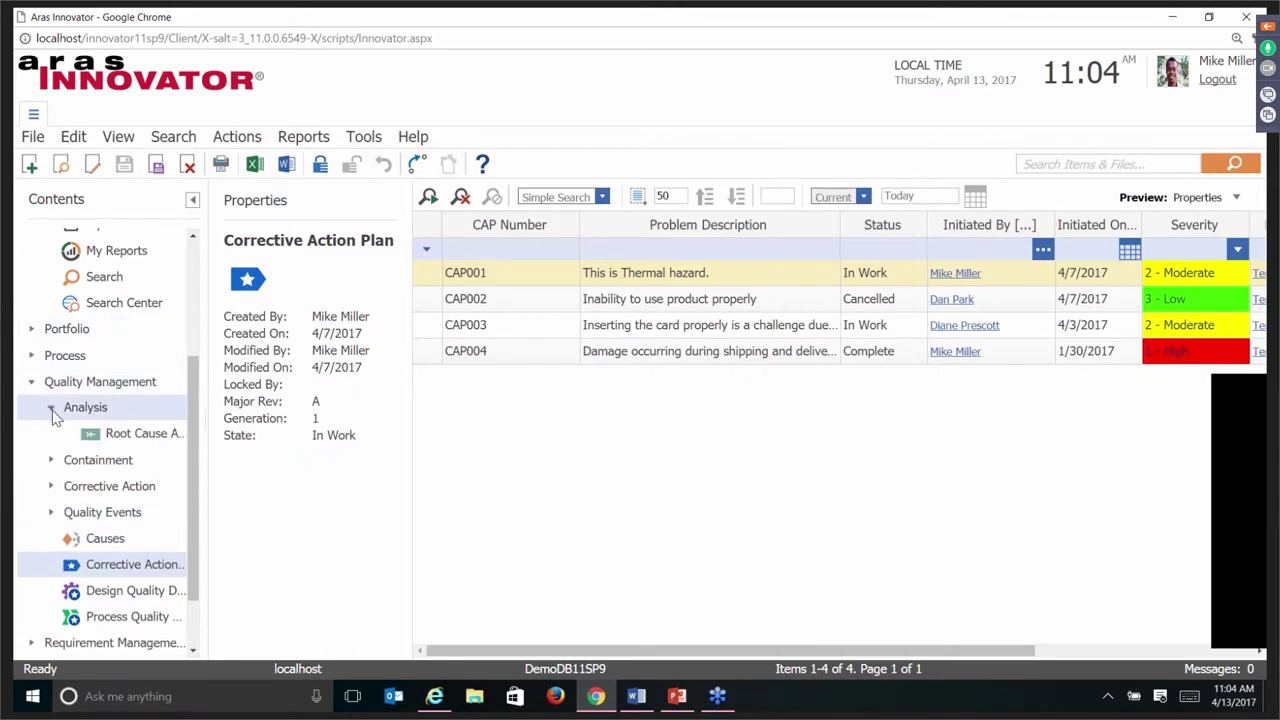
{"action": "scroll", "coordinate": [55, 405], "scroll_direction": "down", "scroll_amount": 1}
{"action": "left_click", "coordinate": [51, 385]}
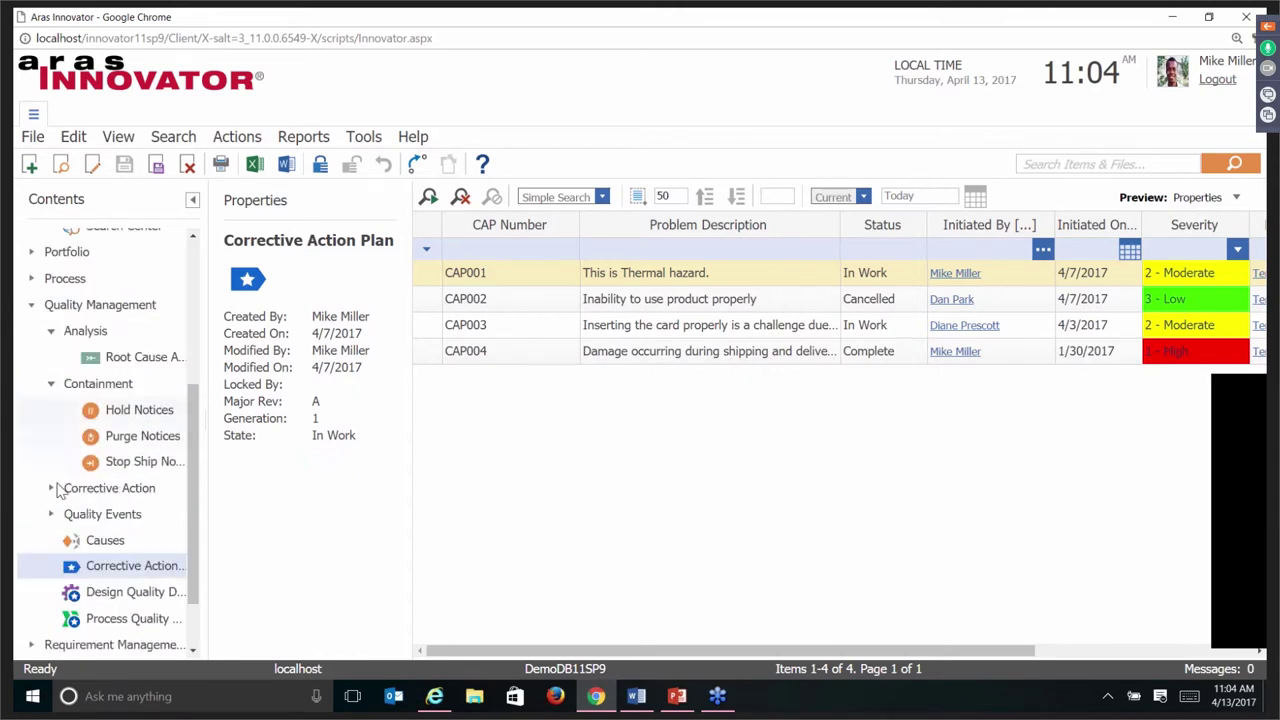
{"action": "scroll", "coordinate": [50, 410], "scroll_direction": "down", "scroll_amount": 1}
{"action": "left_click", "coordinate": [51, 410]}
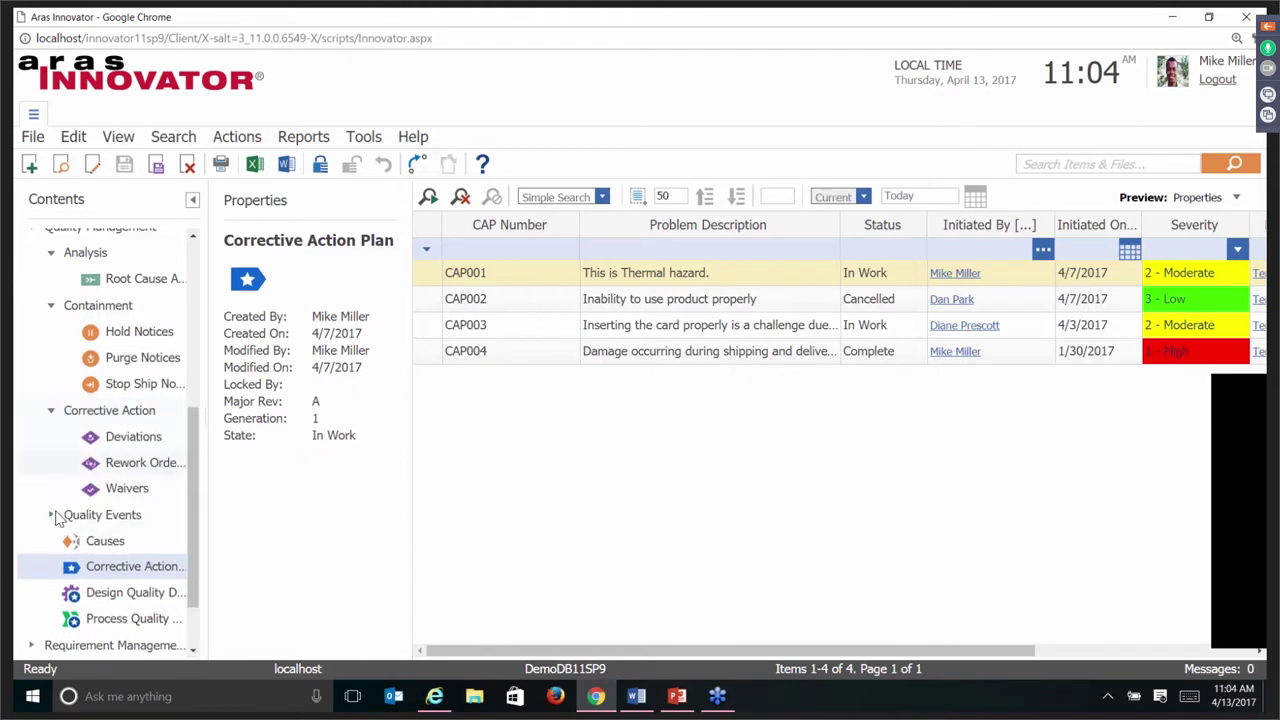
{"action": "left_click", "coordinate": [51, 515]}
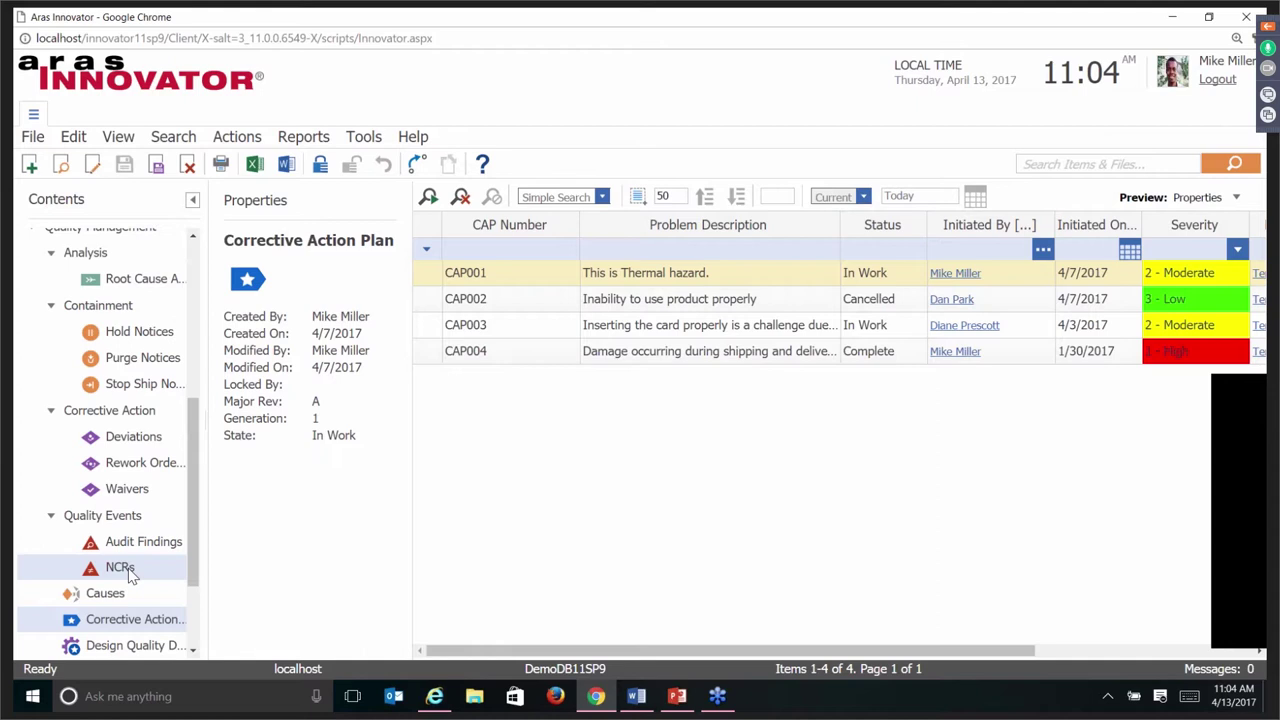
View the list of audit findings and the list of deviations.
{"action": "left_click", "coordinate": [140, 541]}
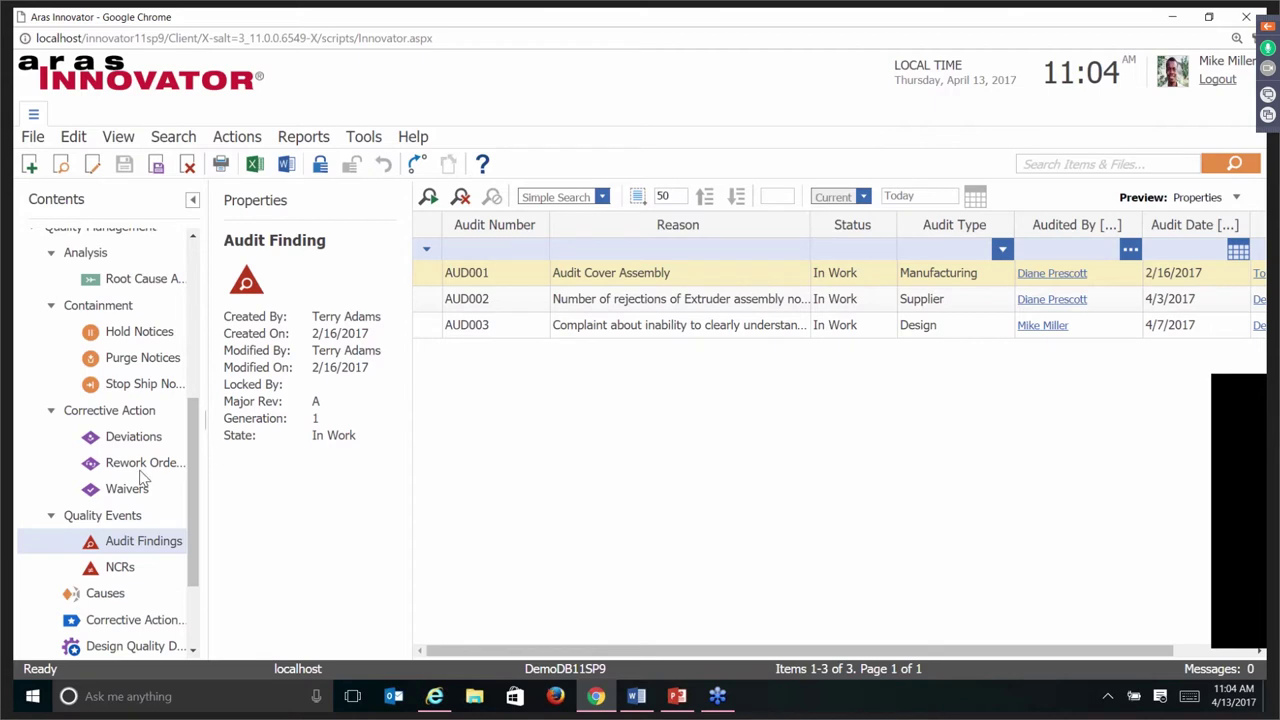
{"action": "left_click", "coordinate": [125, 440]}
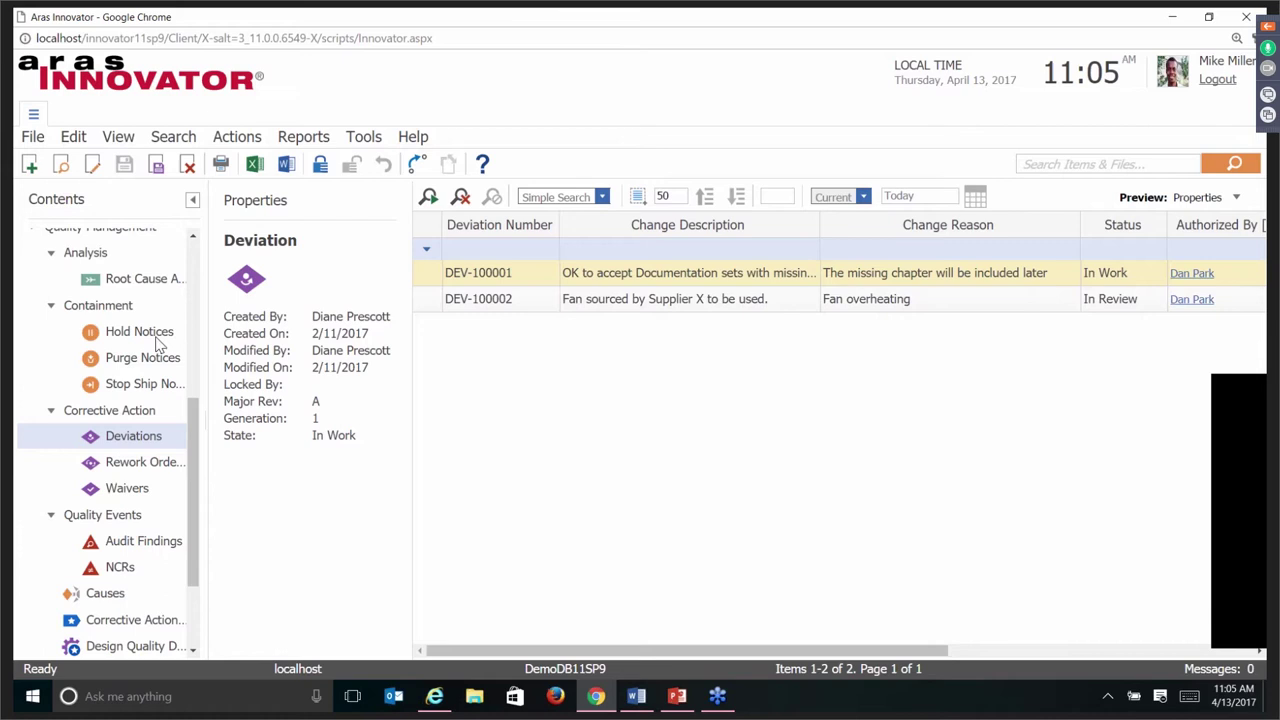
List the corrective action plans and open plan CAP001.
{"action": "scroll", "coordinate": [143, 484], "scroll_direction": "down", "scroll_amount": 3}
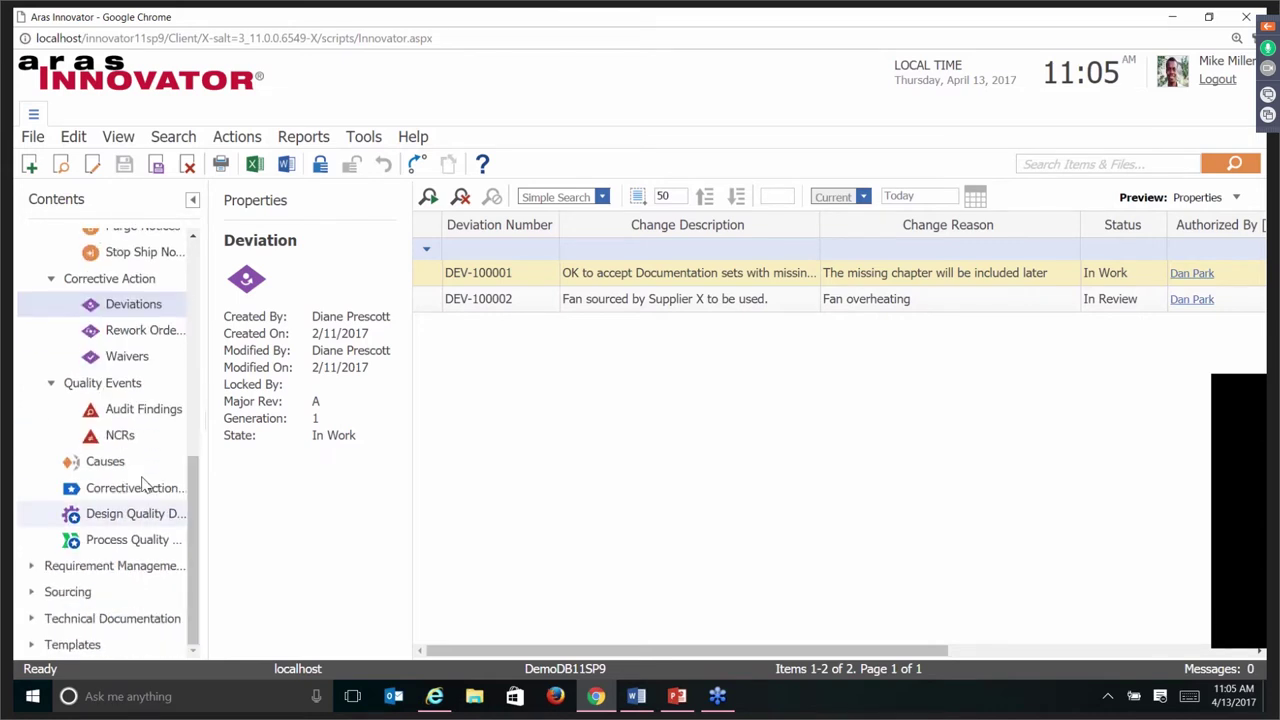
{"action": "left_click", "coordinate": [143, 487]}
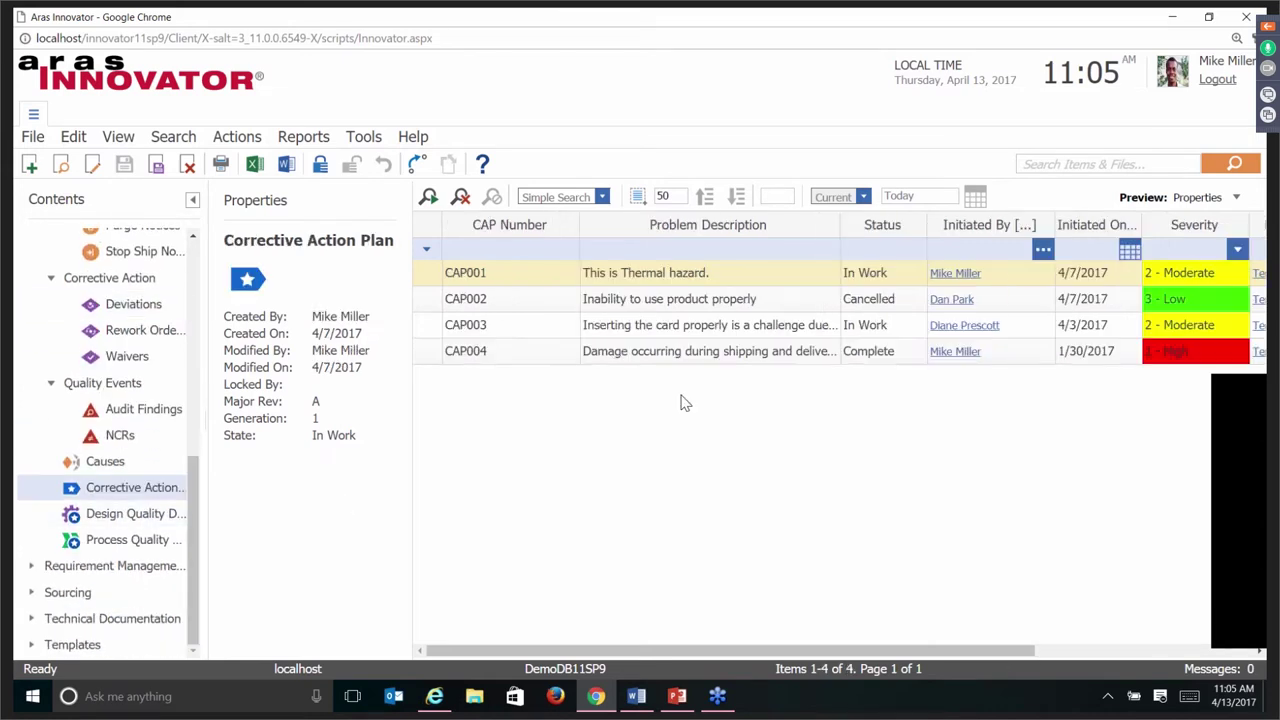
{"action": "double_click", "coordinate": [527, 279]}
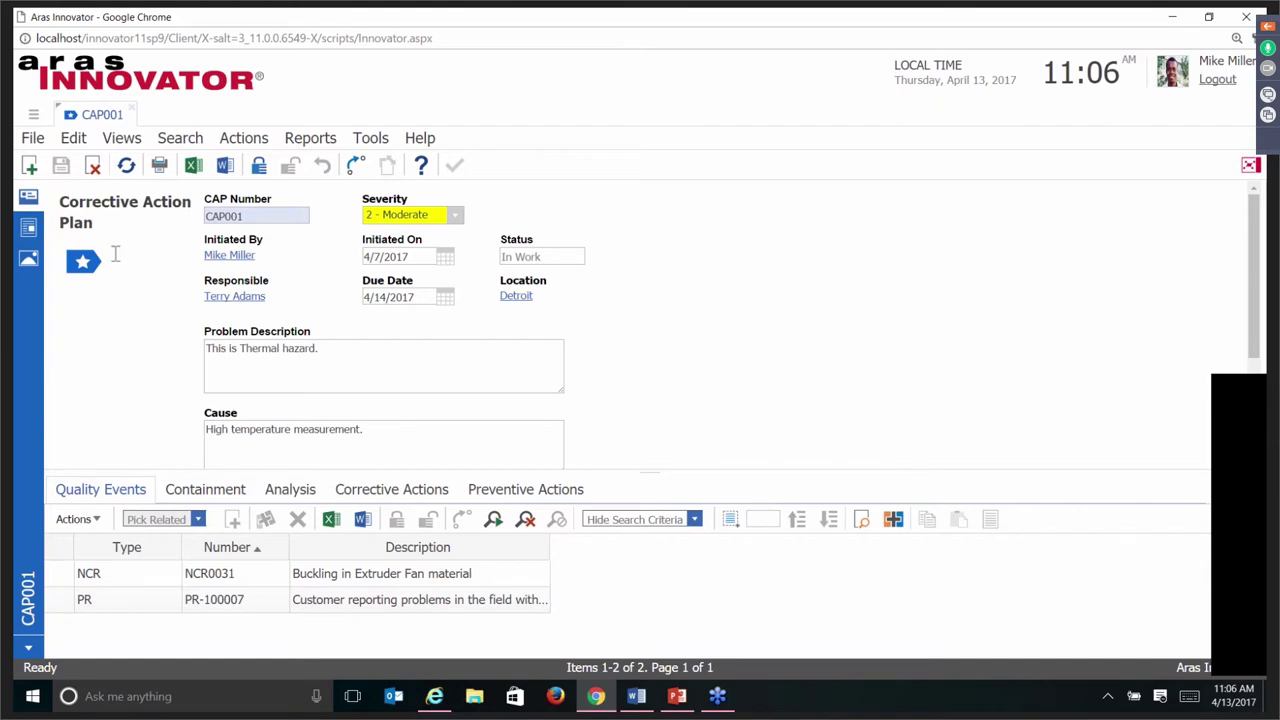
Read the plan's fan overheating investigation document, including its five whys, and return to the plan's form.
{"action": "left_click", "coordinate": [28, 230]}
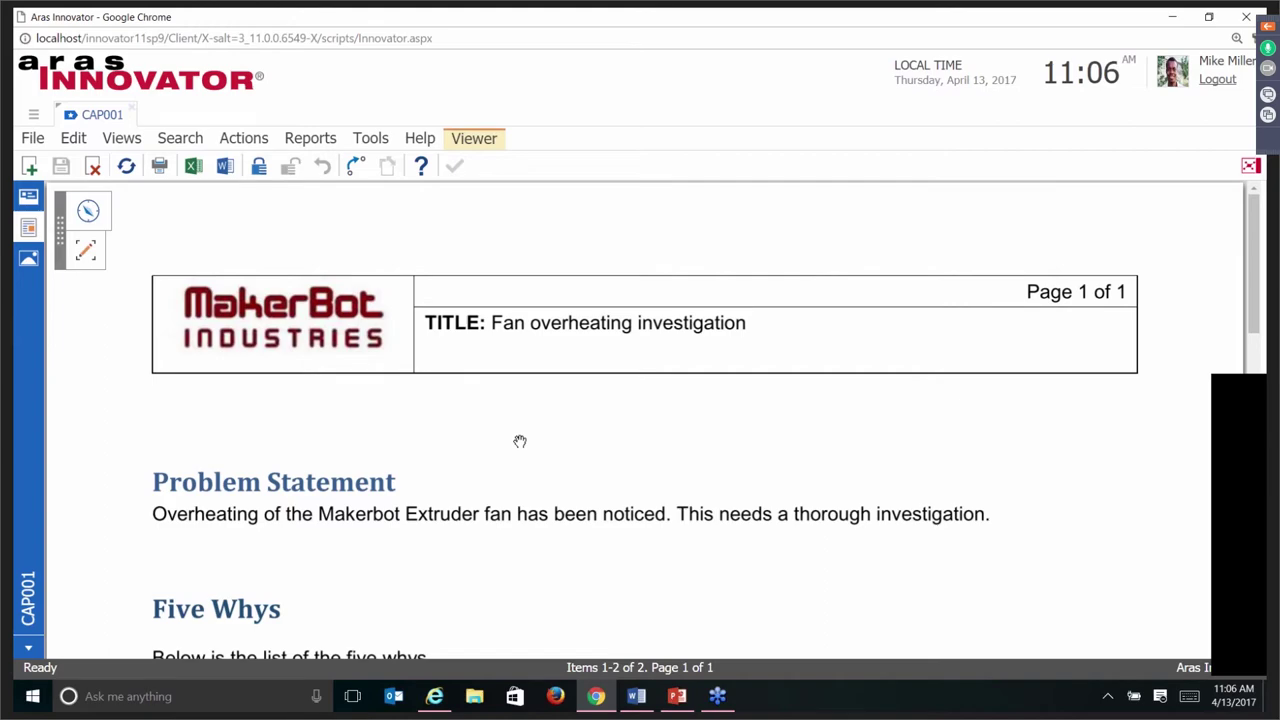
{"action": "scroll", "coordinate": [410, 478], "scroll_direction": "down", "scroll_amount": 2}
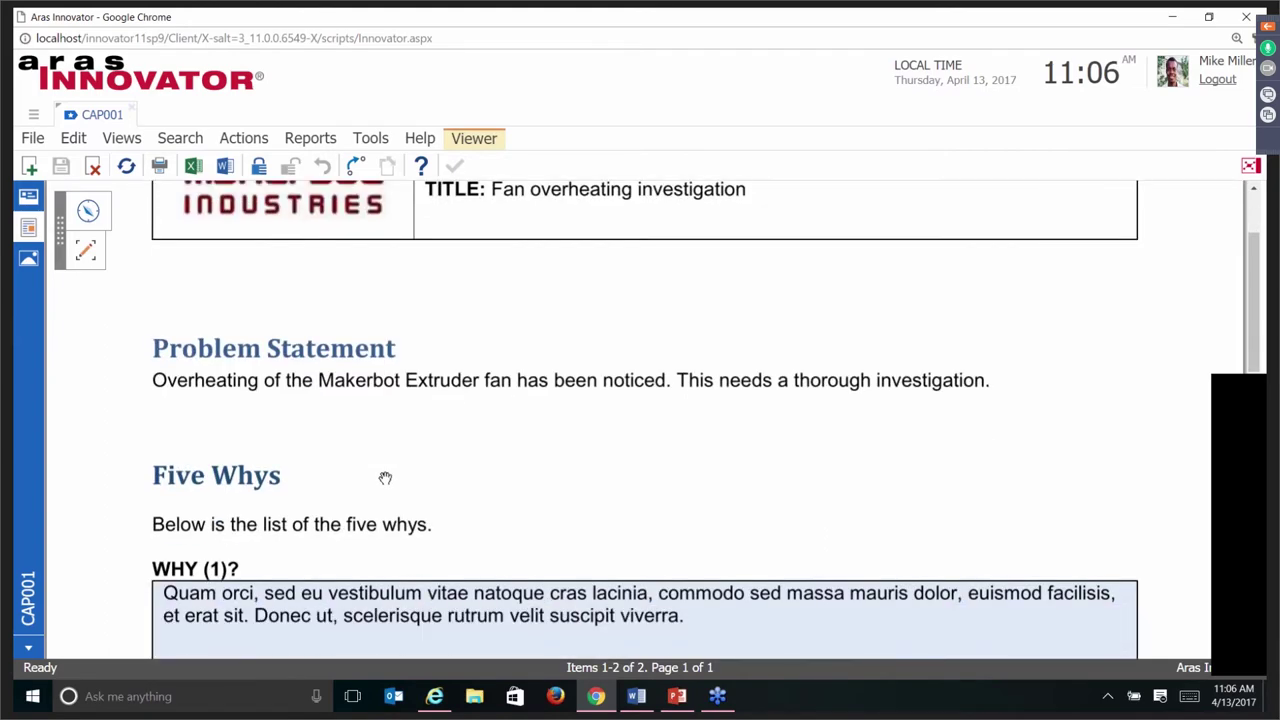
{"action": "scroll", "coordinate": [385, 478], "scroll_direction": "down", "scroll_amount": 4}
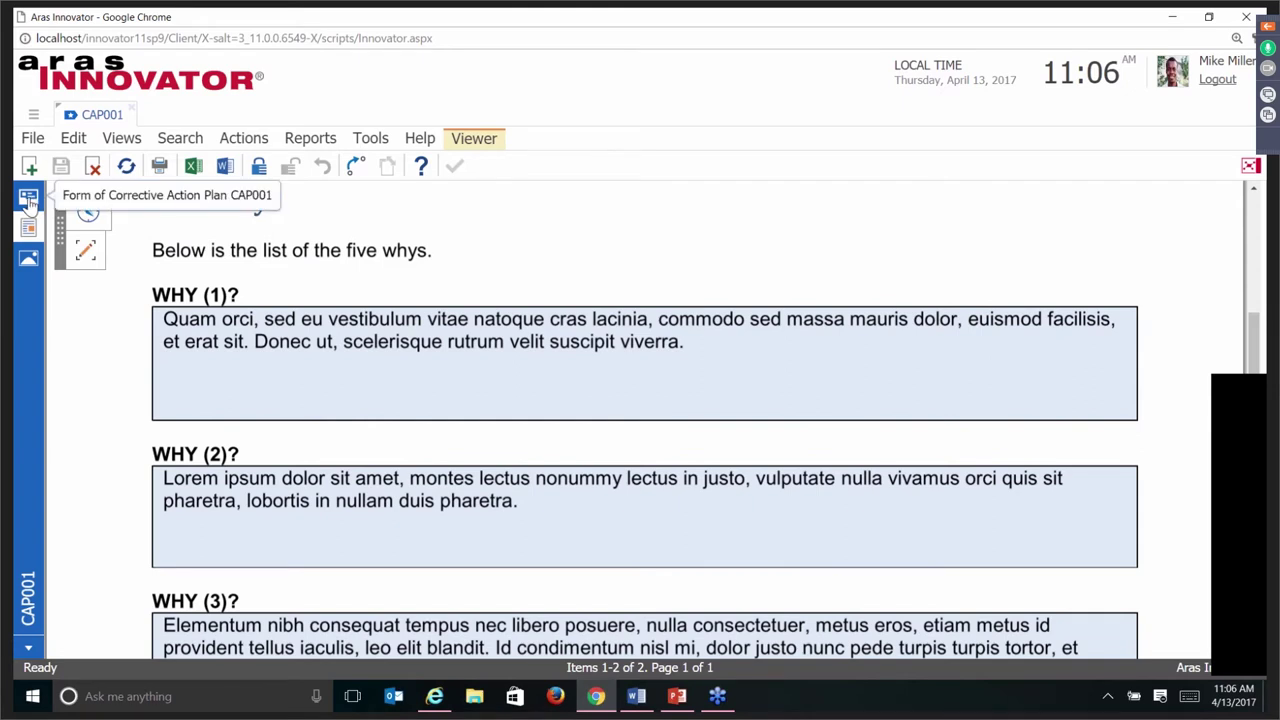
{"action": "left_click", "coordinate": [28, 200]}
View the plan's analysis entries and its attached picture, and return to the form.
{"action": "left_click", "coordinate": [289, 491]}
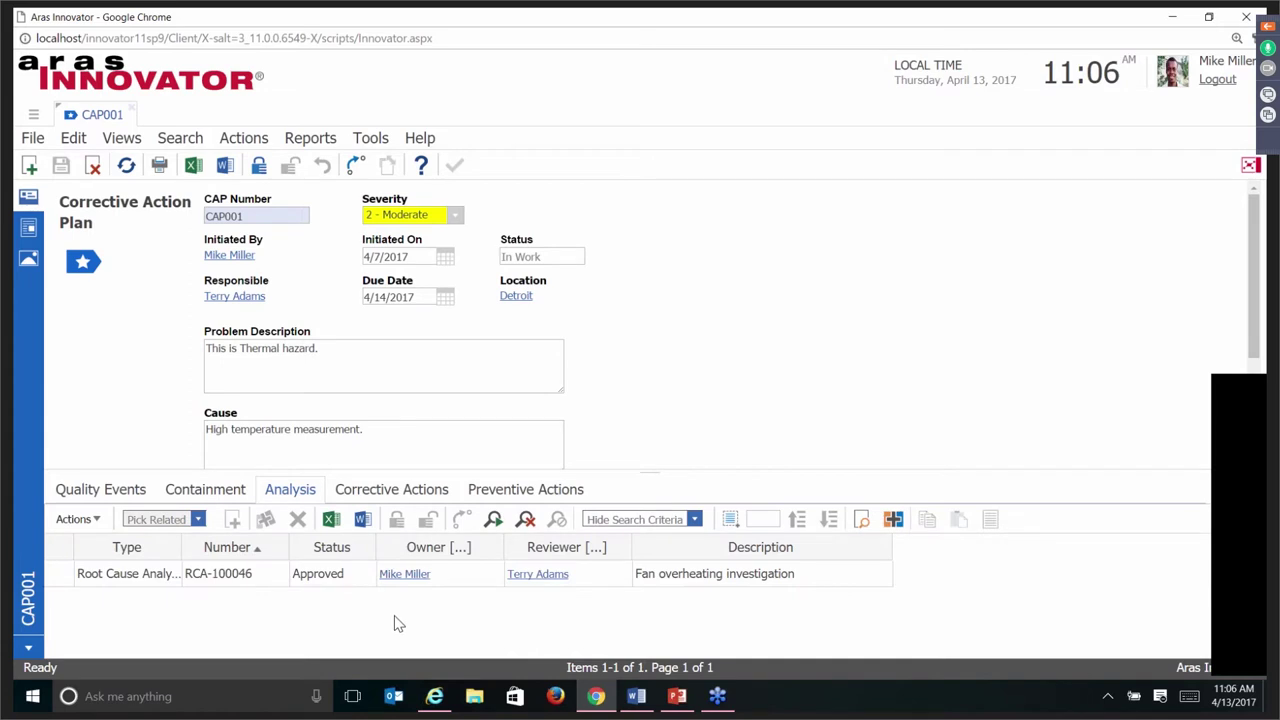
{"action": "left_click", "coordinate": [29, 262]}
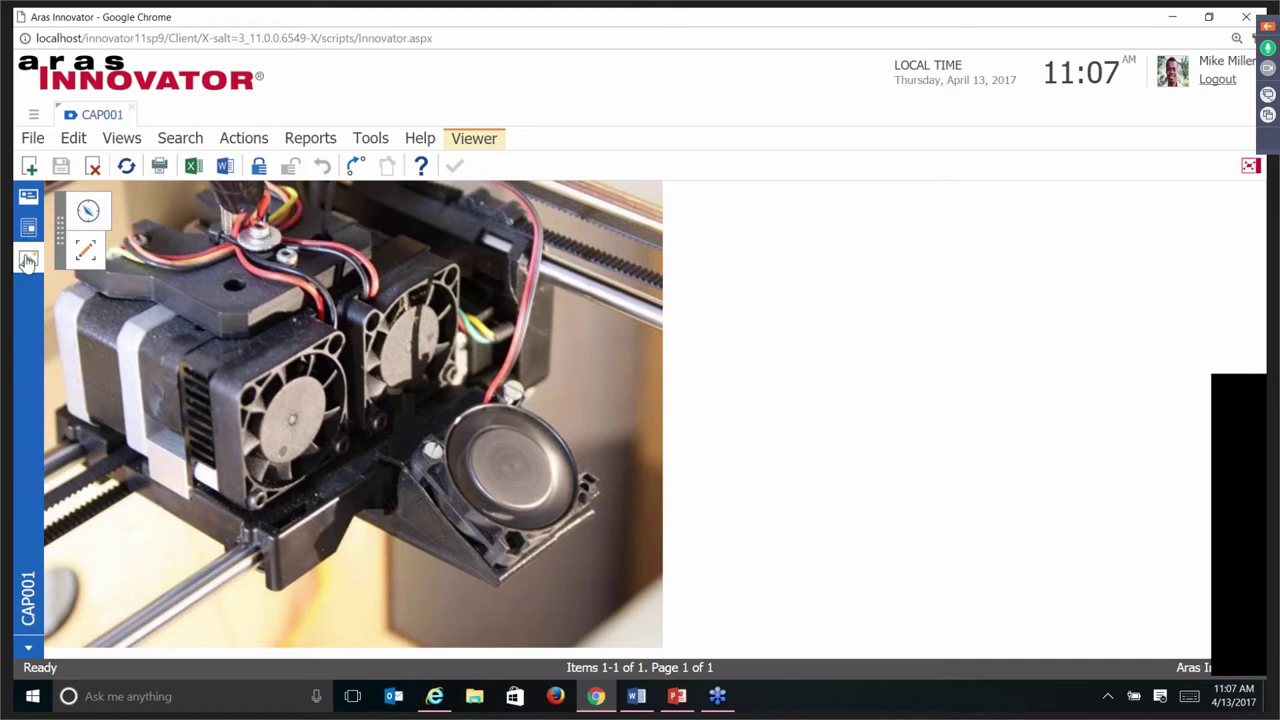
{"action": "left_click", "coordinate": [30, 198]}
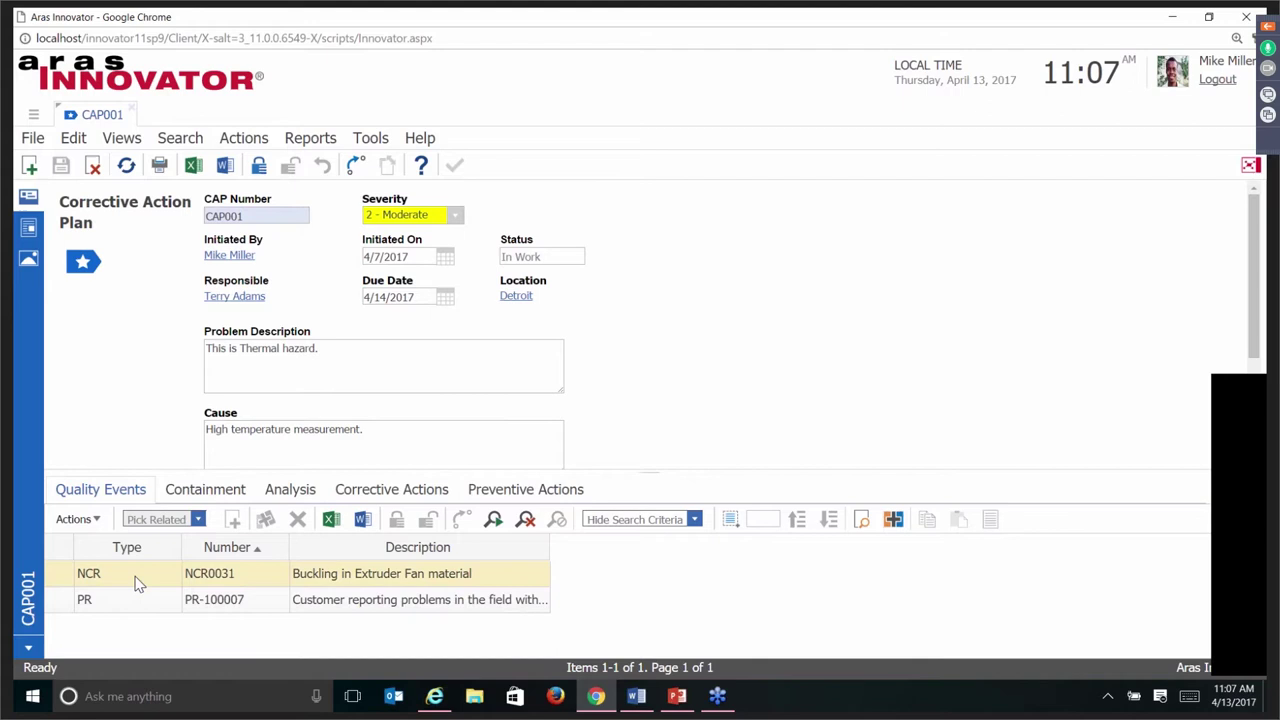
Open problem report PR-100007 from the plan's quality events, enlarge its form area to examine the problem details, and close the report.
{"action": "left_click", "coordinate": [135, 605]}
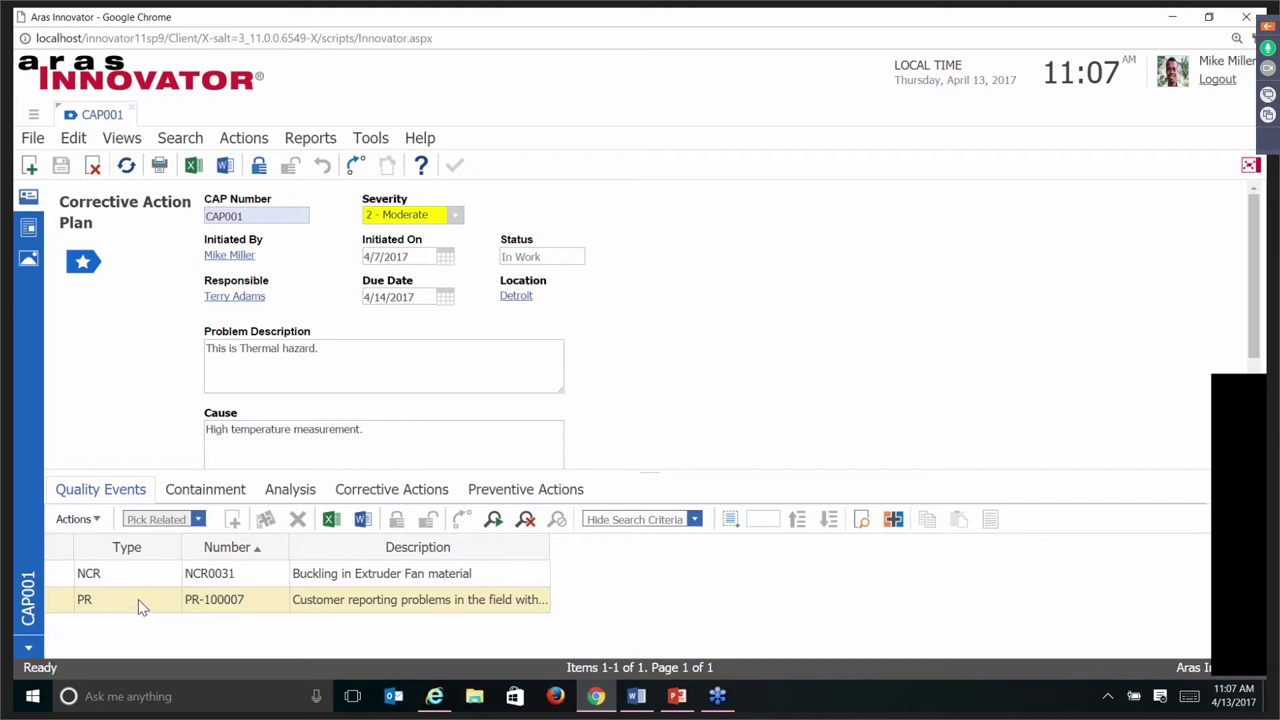
{"action": "double_click", "coordinate": [139, 602]}
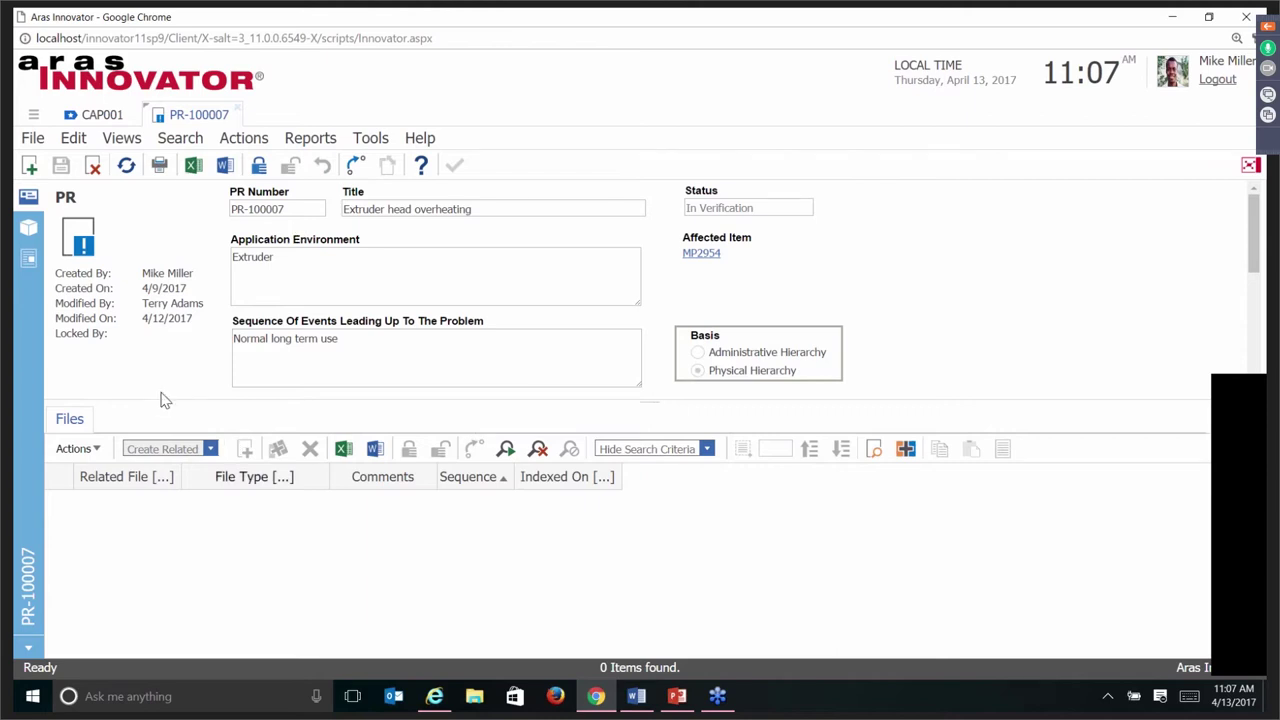
{"action": "left_click_drag", "start_coordinate": [650, 410], "coordinate": [671, 636]}
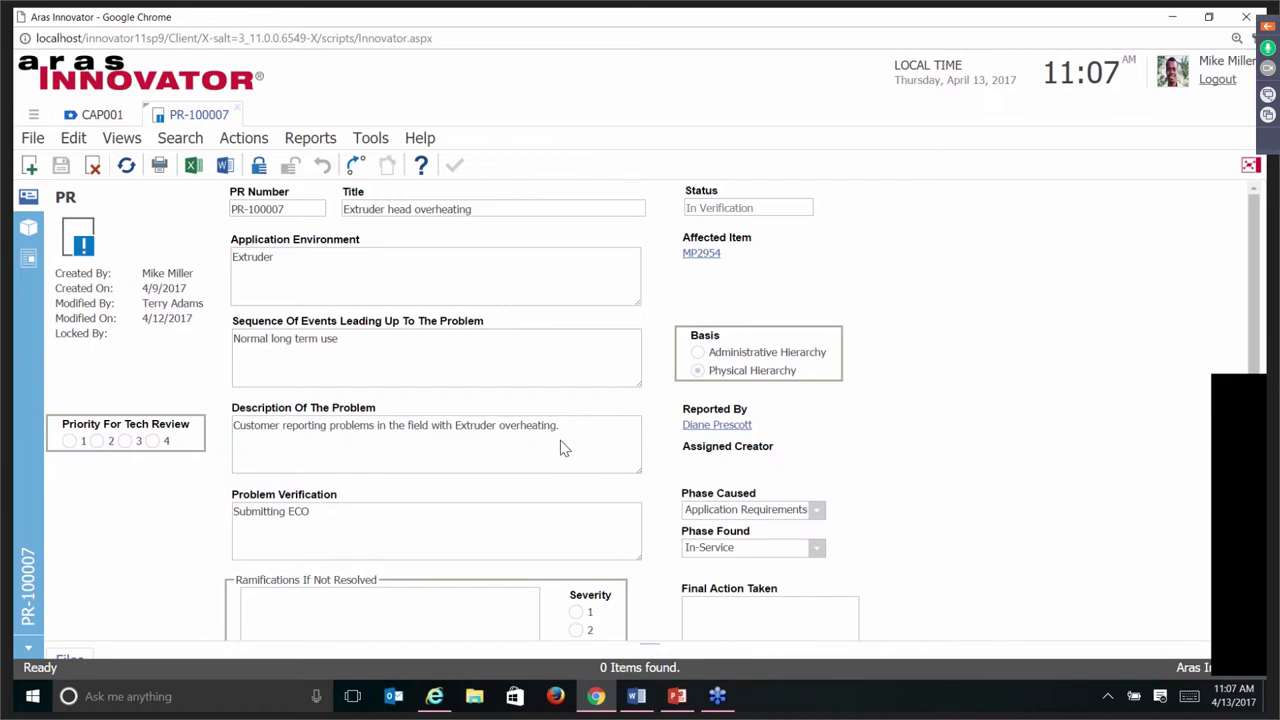
{"action": "scroll", "coordinate": [563, 446], "scroll_direction": "down", "scroll_amount": 1}
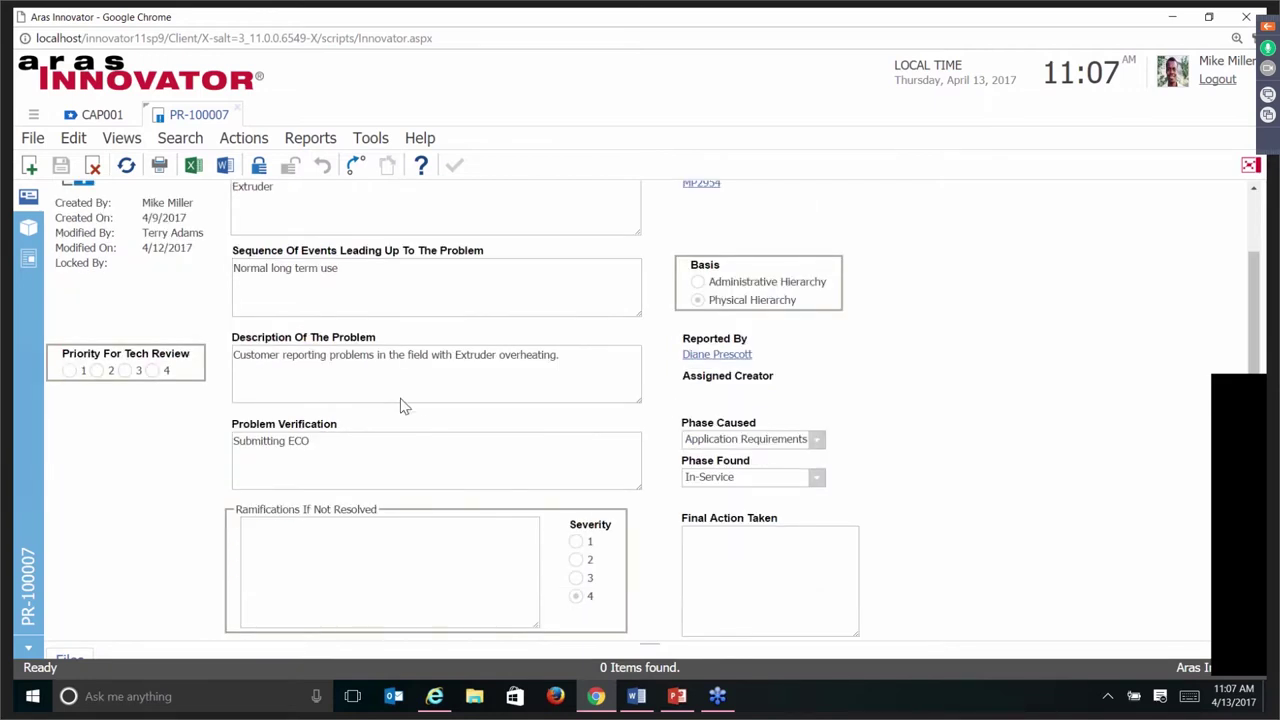
{"action": "scroll", "coordinate": [385, 345], "scroll_direction": "up", "scroll_amount": 1}
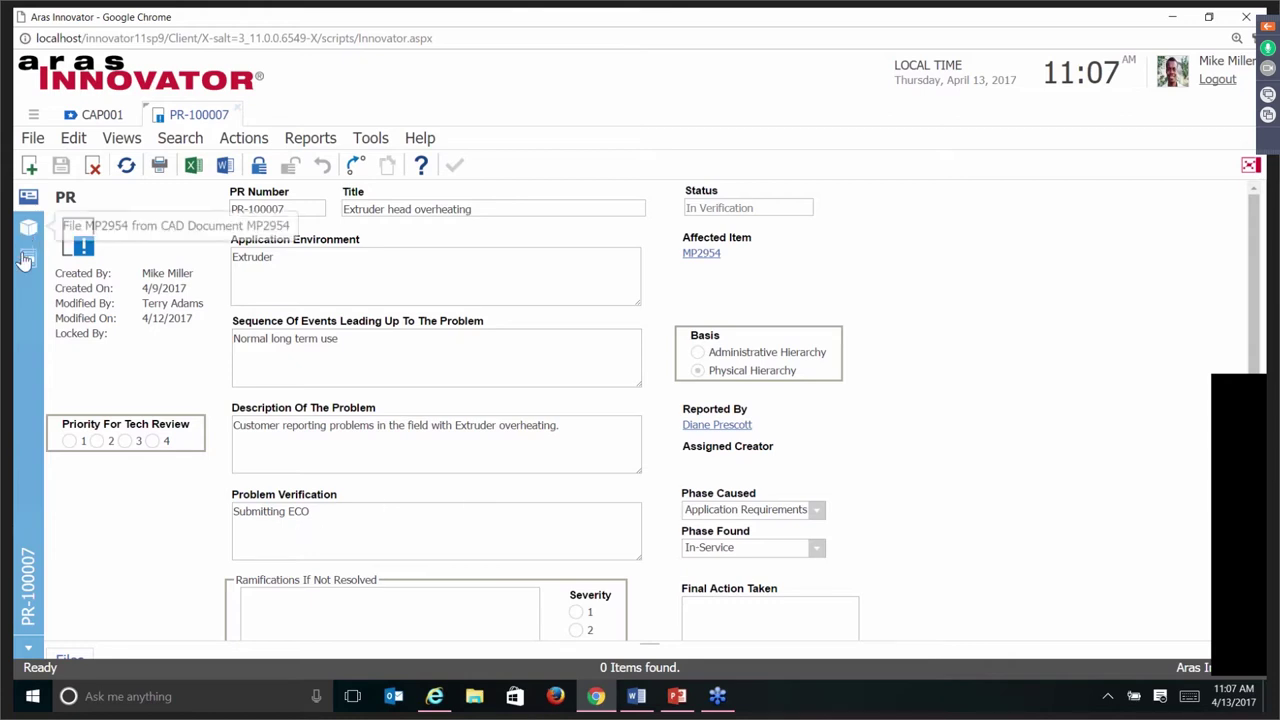
{"action": "left_click", "coordinate": [238, 114]}
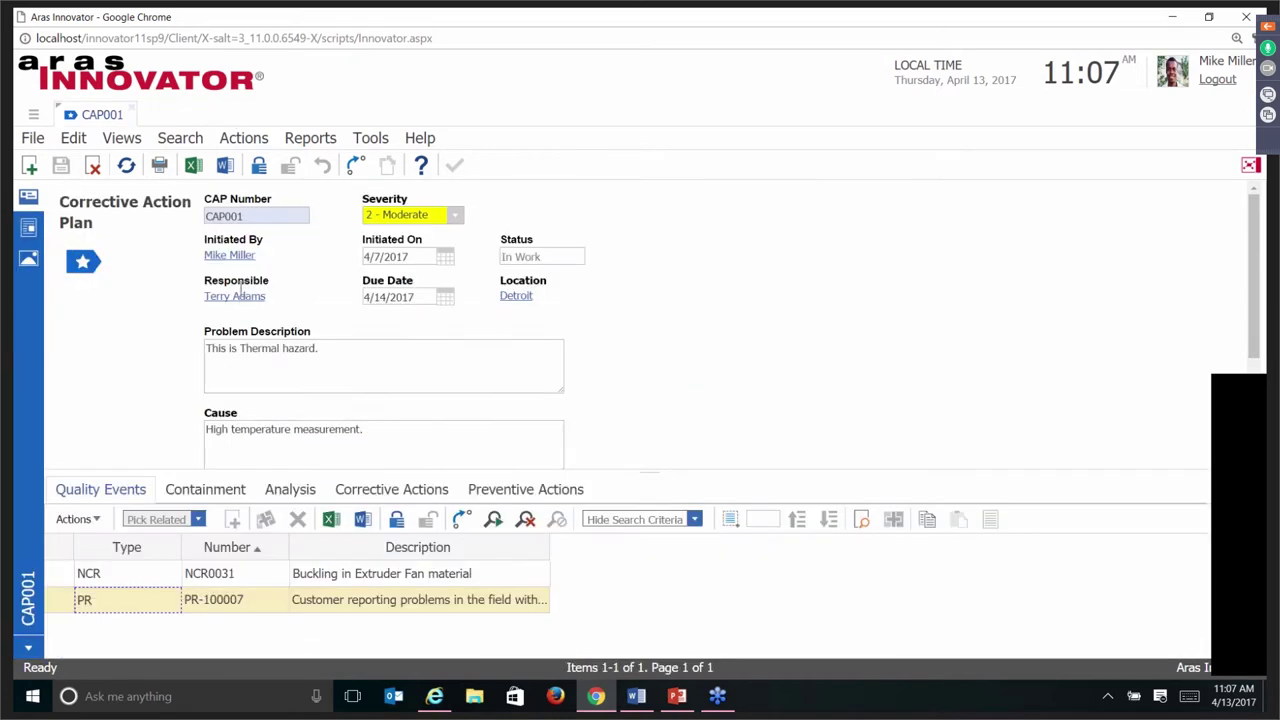
Open NCR0031 from the plan's quality events and examine its workflow process.
{"action": "left_click", "coordinate": [153, 578]}
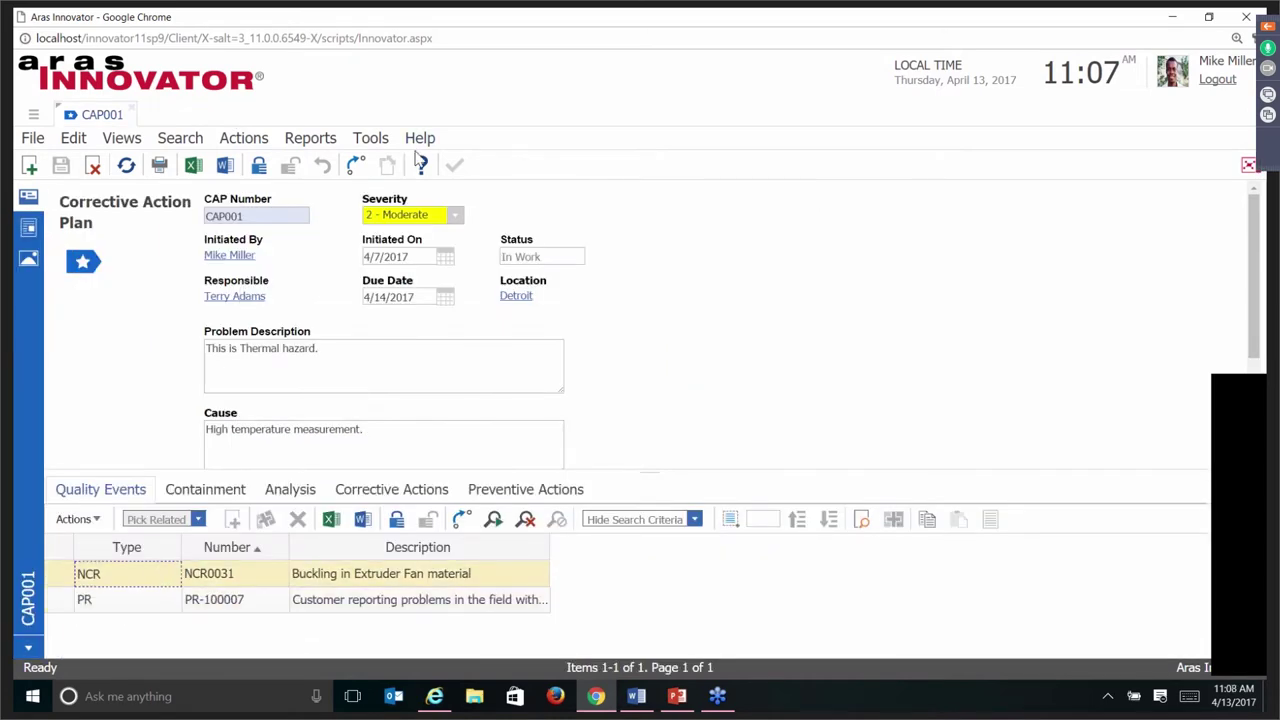
{"action": "double_click", "coordinate": [134, 578]}
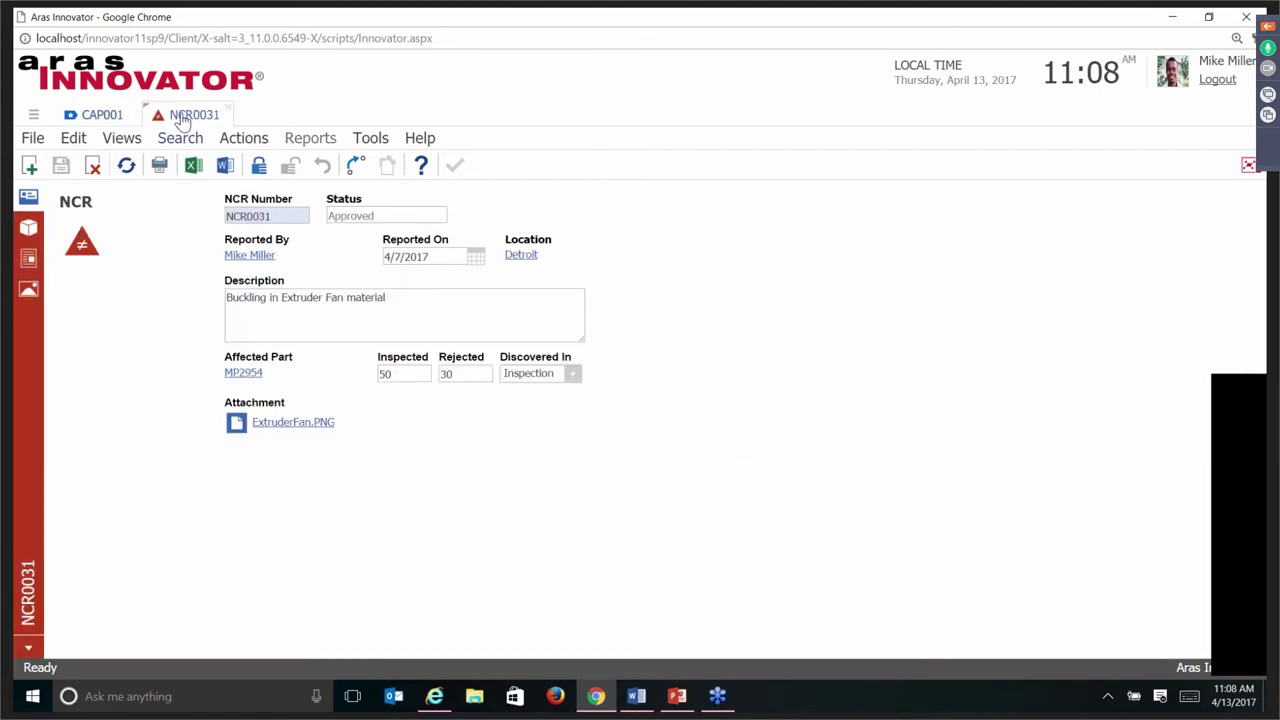
{"action": "left_click", "coordinate": [128, 142]}
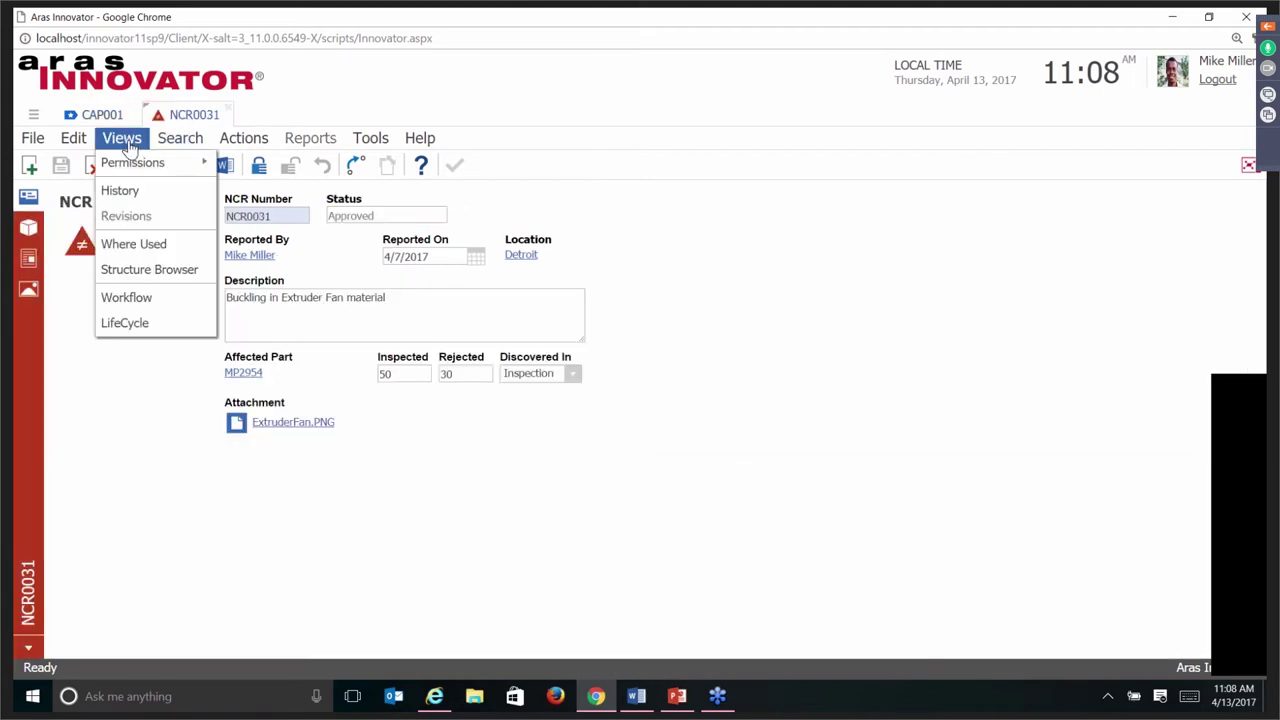
{"action": "left_click", "coordinate": [126, 297]}
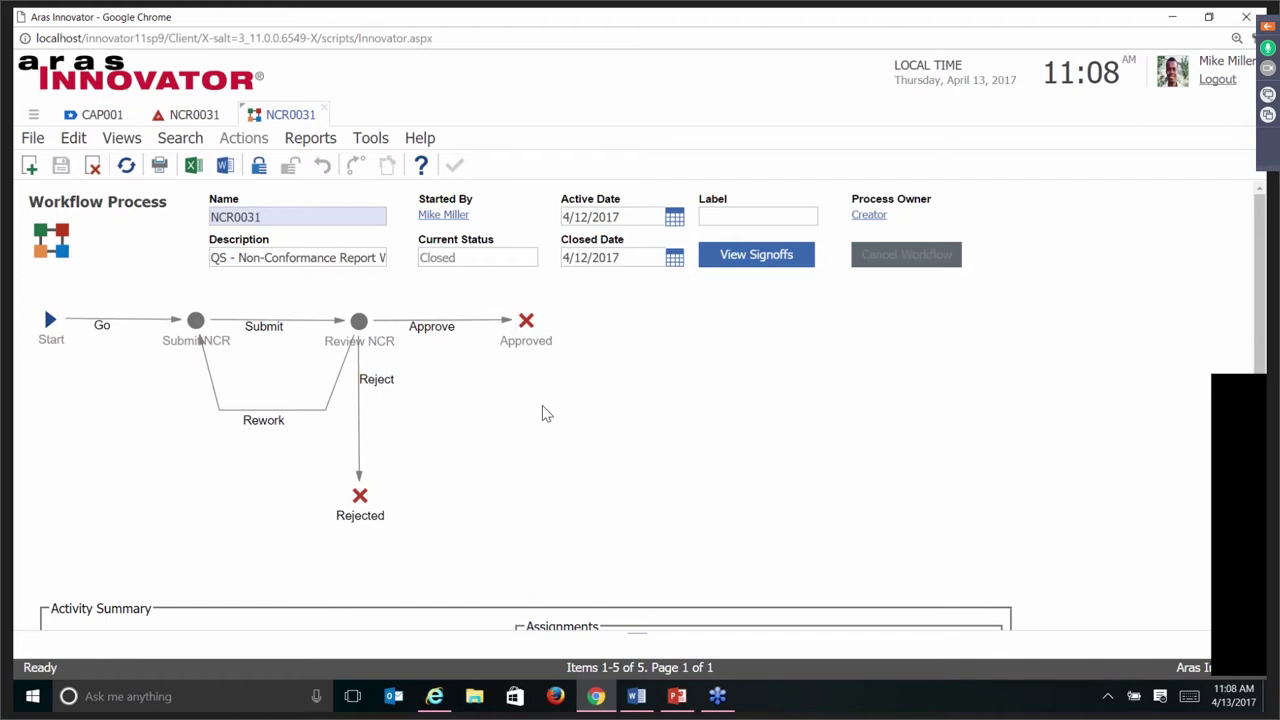
{"action": "scroll", "coordinate": [566, 449], "scroll_direction": "down", "scroll_amount": 3}
{"action": "scroll", "coordinate": [692, 295], "scroll_direction": "up", "scroll_amount": 3}
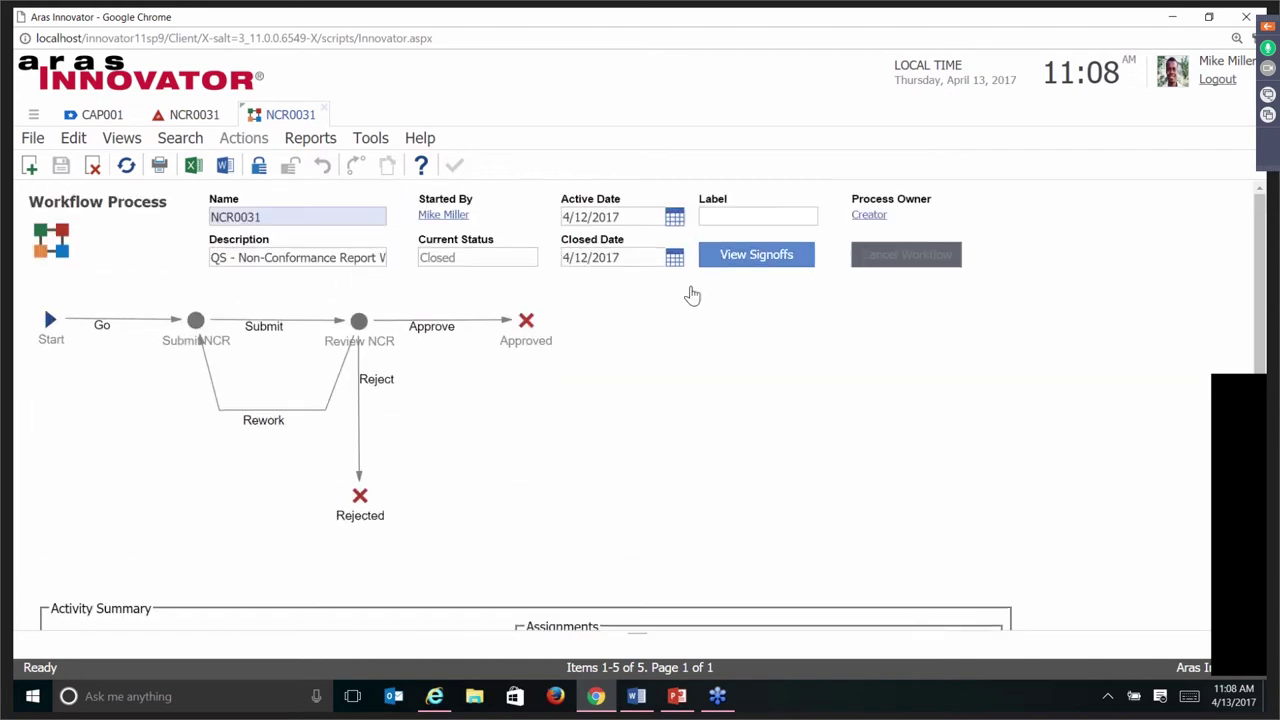
Check the signoff history of the NCR0031 workflow, then close the report, workflow and NCR to return to CAP001.
{"action": "left_click", "coordinate": [735, 270]}
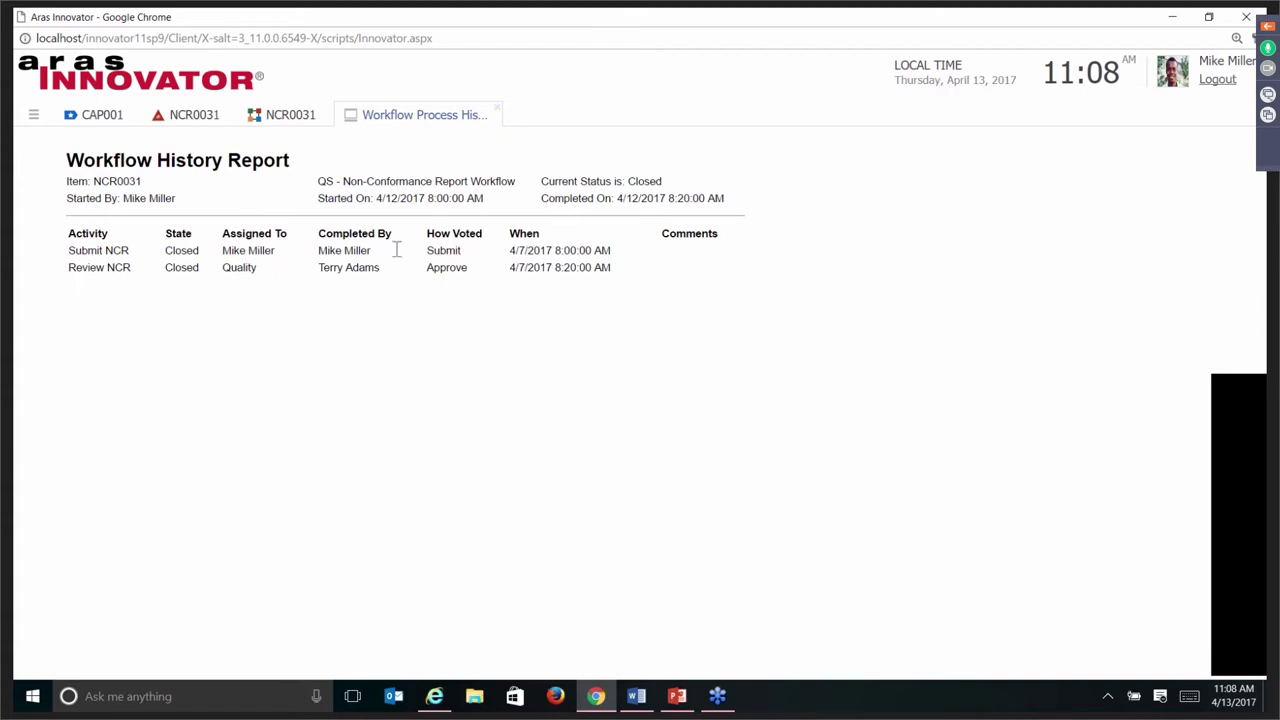
{"action": "left_click", "coordinate": [497, 110]}
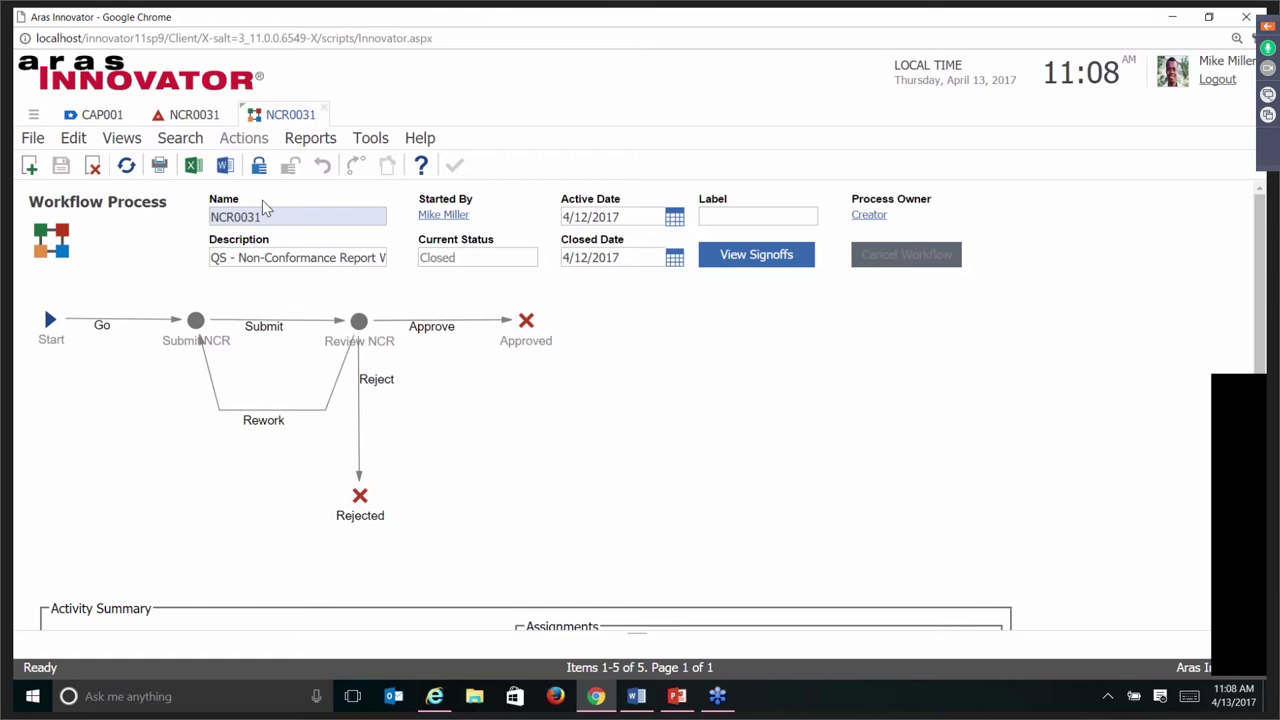
{"action": "left_click", "coordinate": [324, 110]}
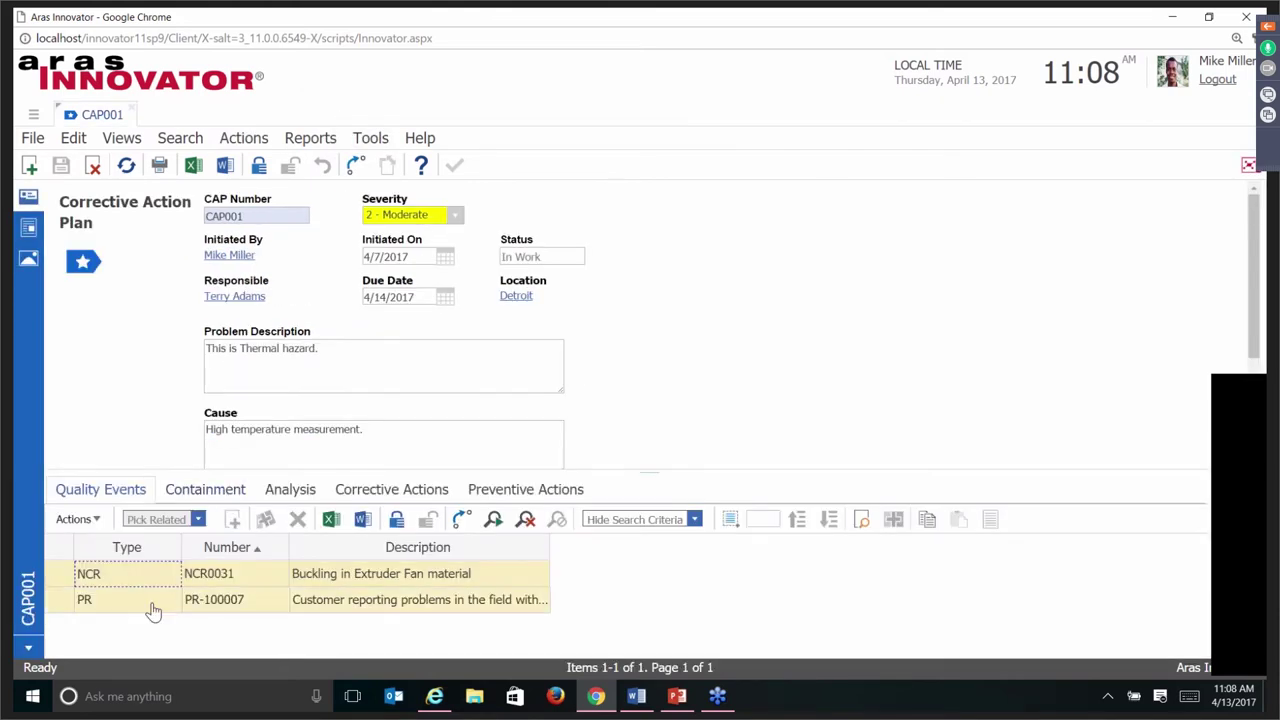
Lock CAP001 for editing and add audit finding AUD003 to its quality events.
{"action": "left_click", "coordinate": [259, 166]}
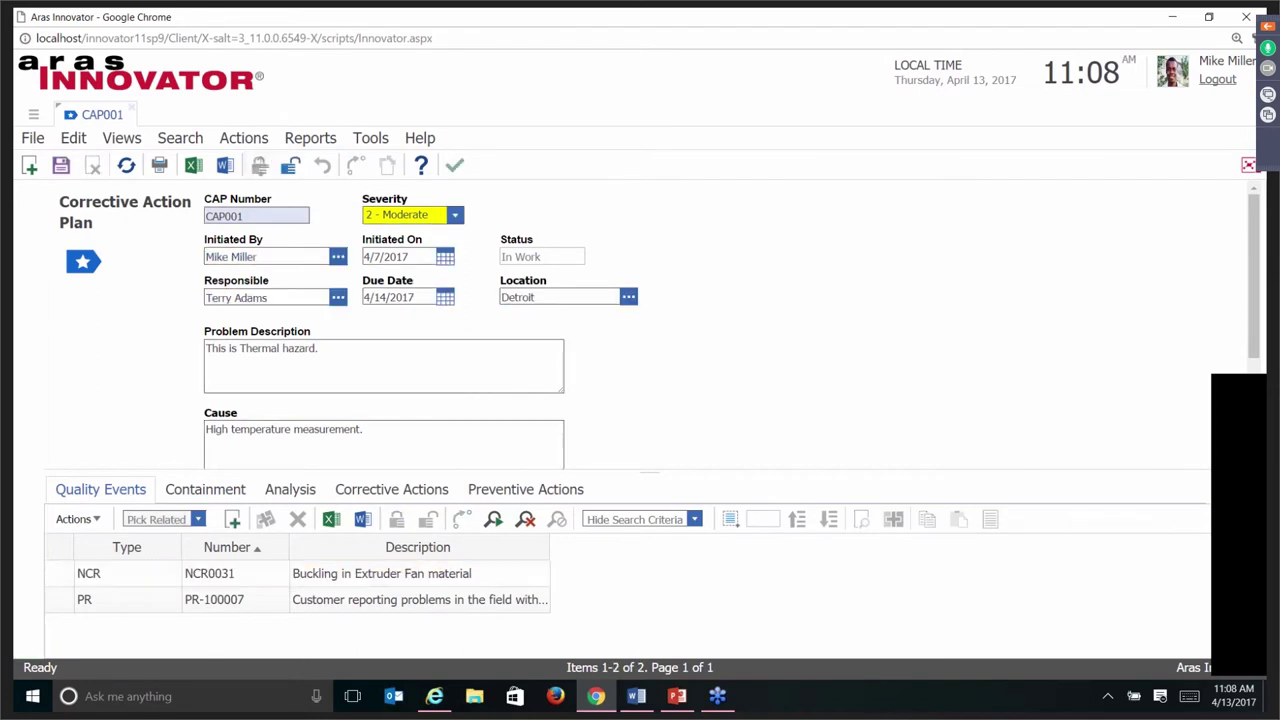
{"action": "left_click", "coordinate": [232, 522]}
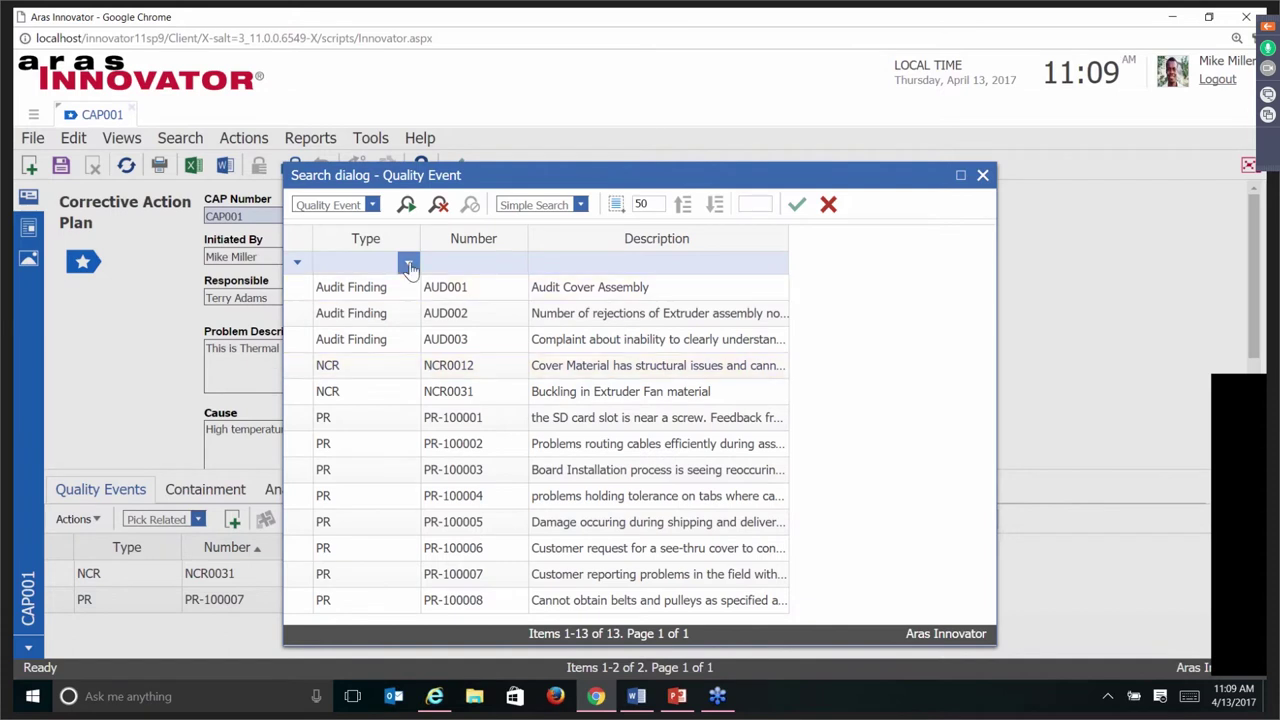
{"action": "left_click", "coordinate": [408, 265]}
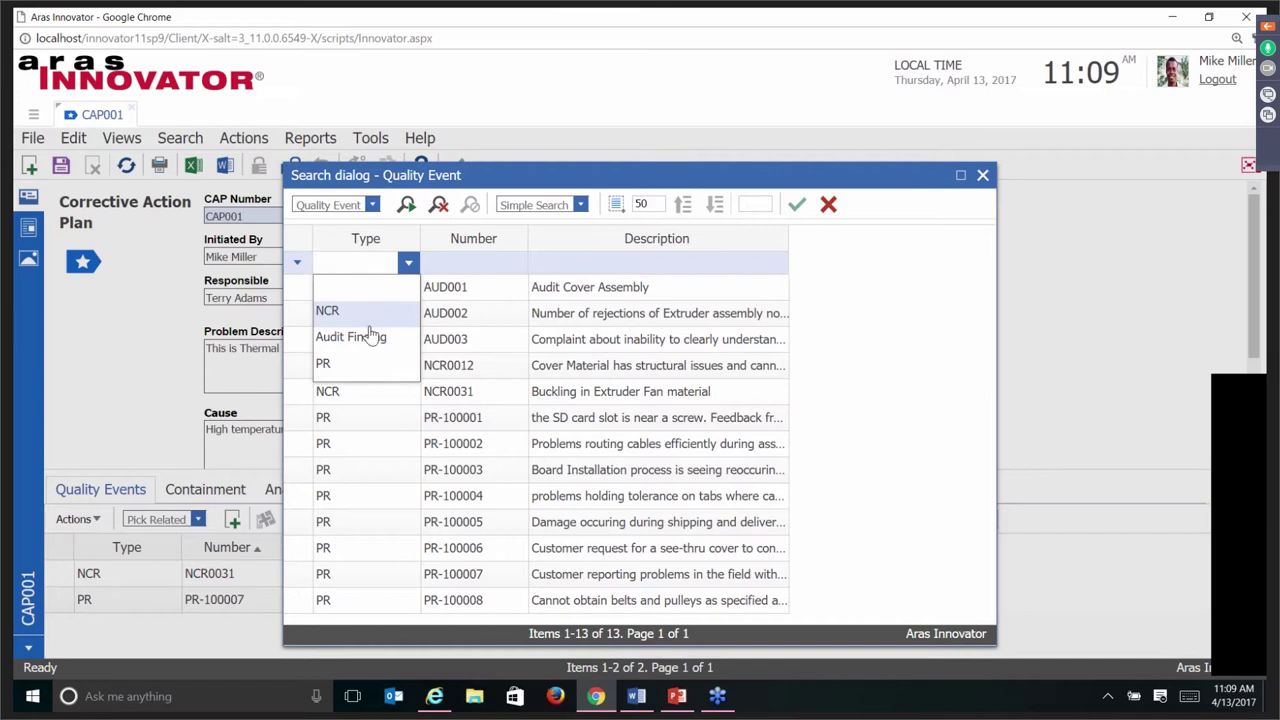
{"action": "left_click", "coordinate": [369, 338]}
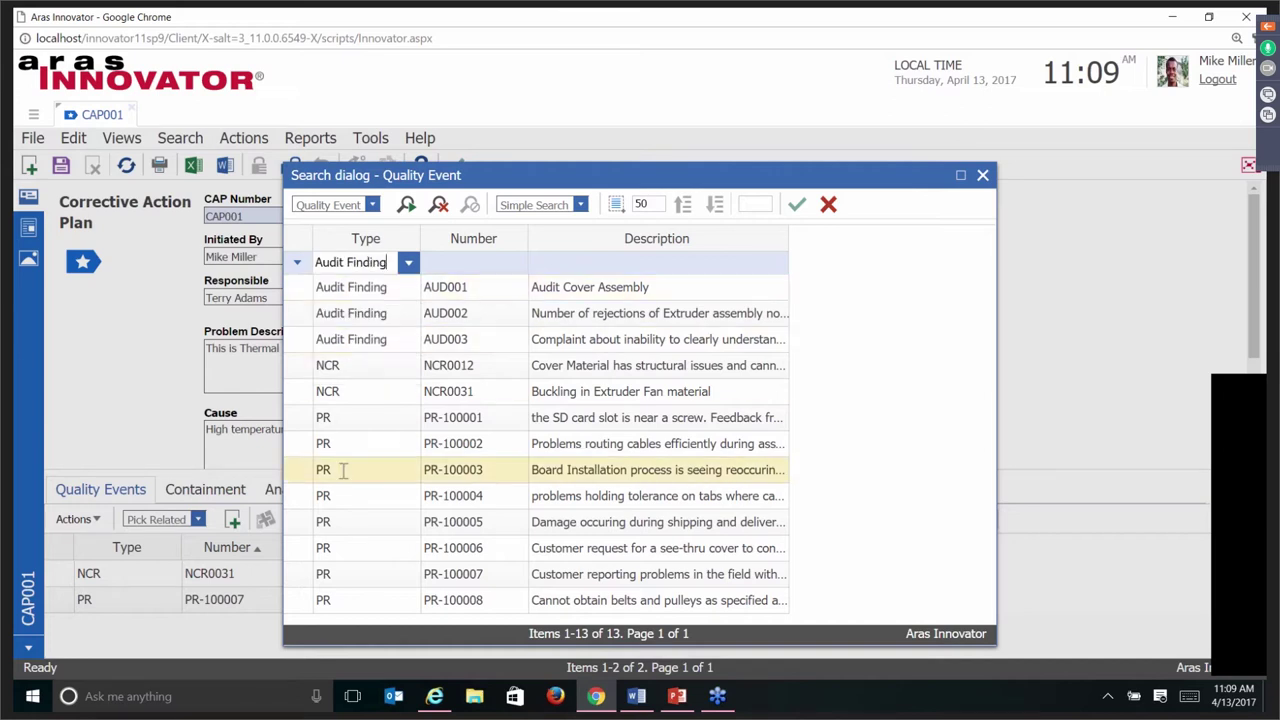
{"action": "double_click", "coordinate": [369, 340]}
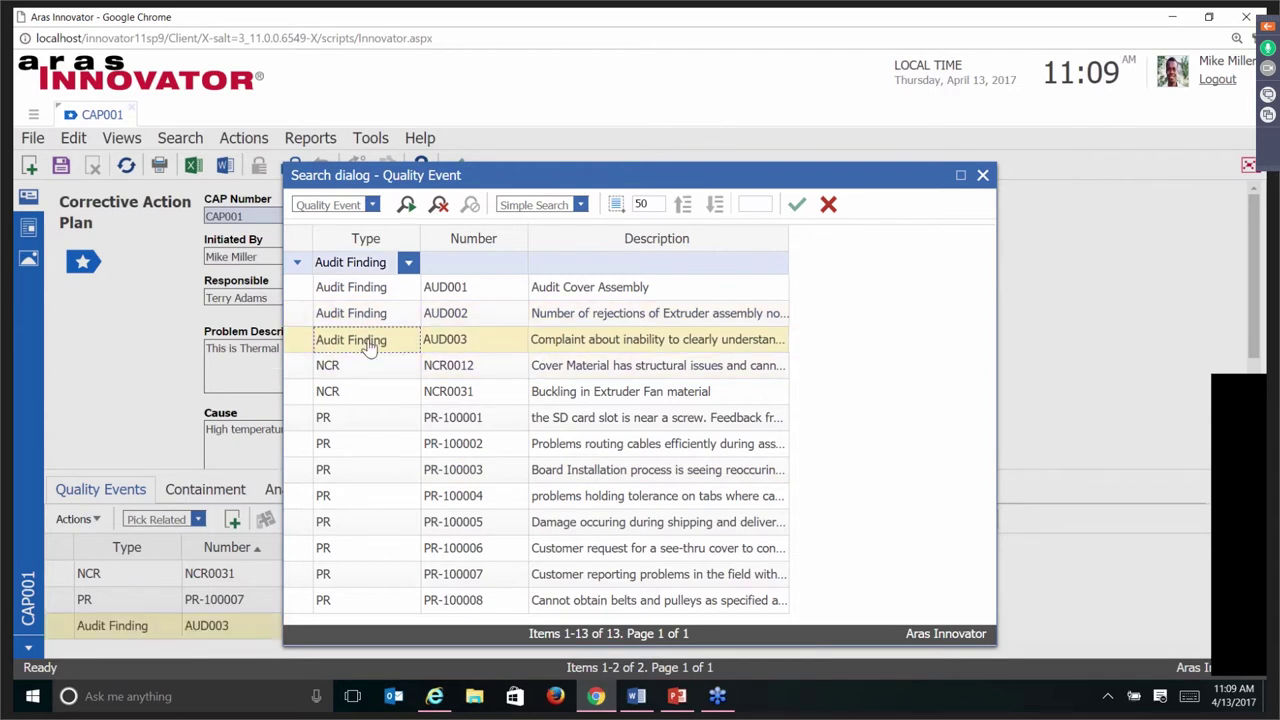
{"action": "left_click", "coordinate": [983, 176]}
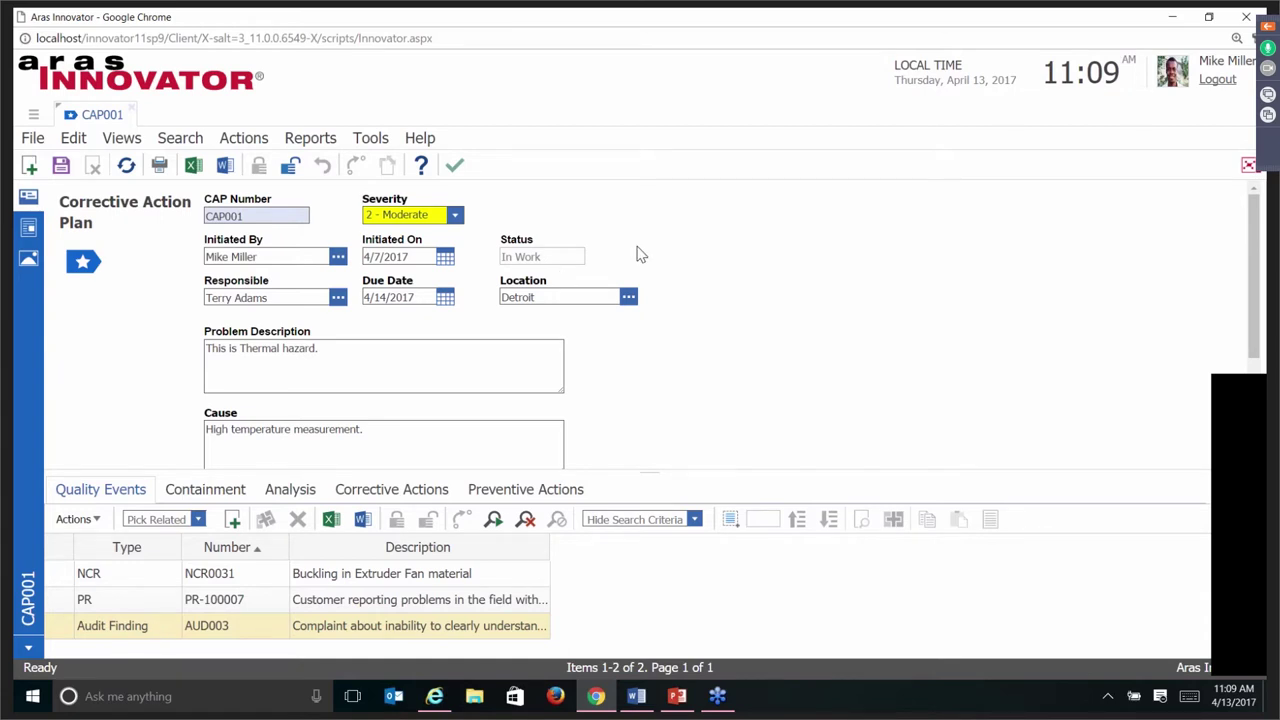
Review the purge and stop ship notices in the plan's containment records, check the containment types available for adding, and close the search dialog.
{"action": "left_click", "coordinate": [229, 460]}
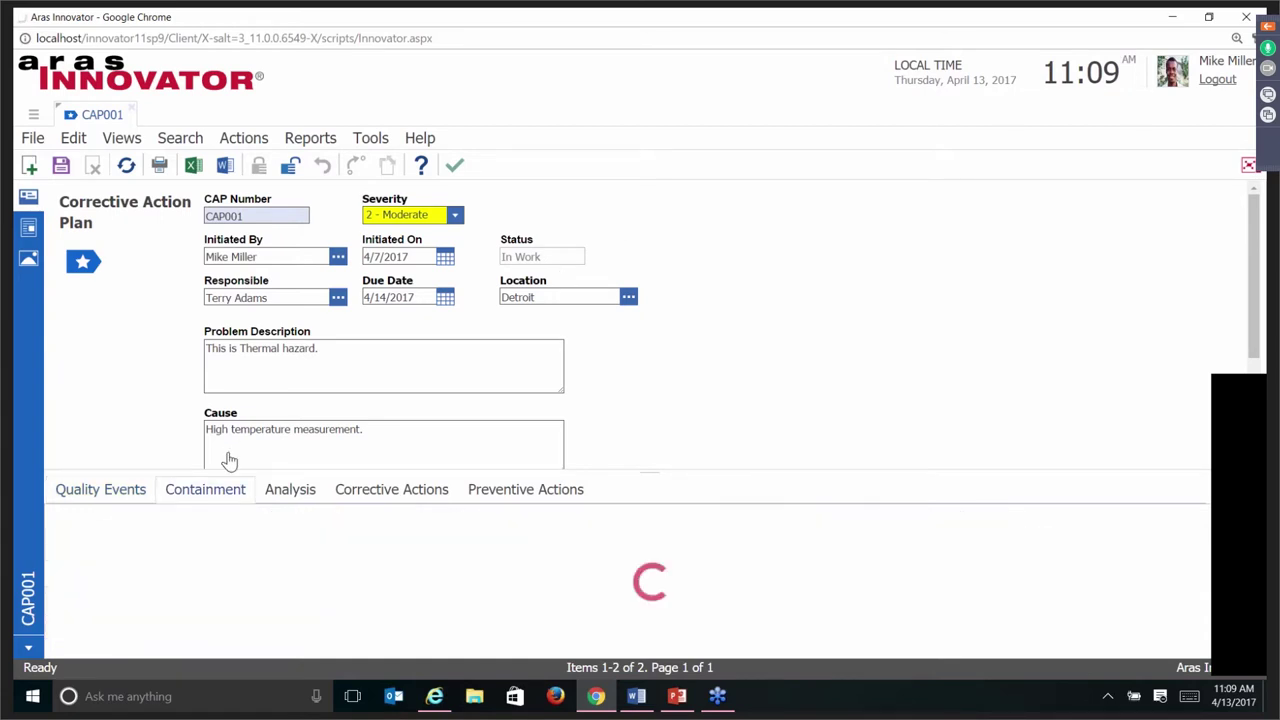
{"action": "left_click", "coordinate": [150, 575]}
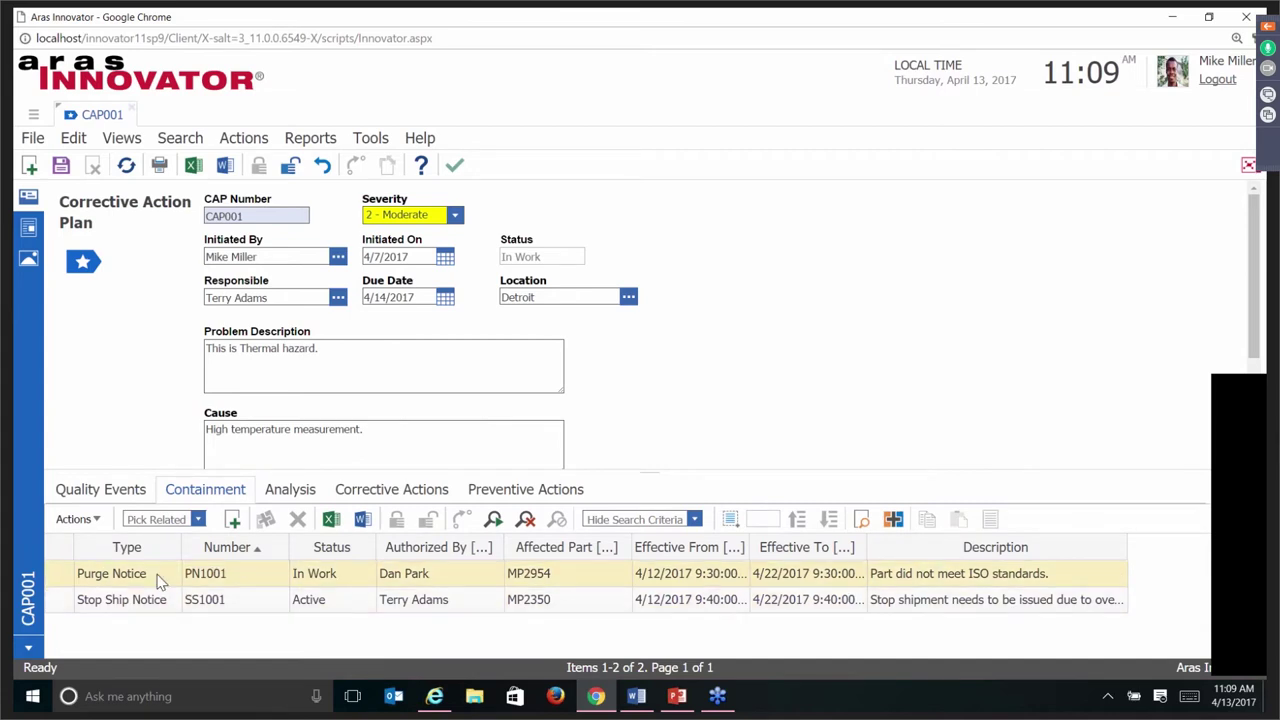
{"action": "left_click", "coordinate": [149, 600]}
{"action": "left_click", "coordinate": [232, 520]}
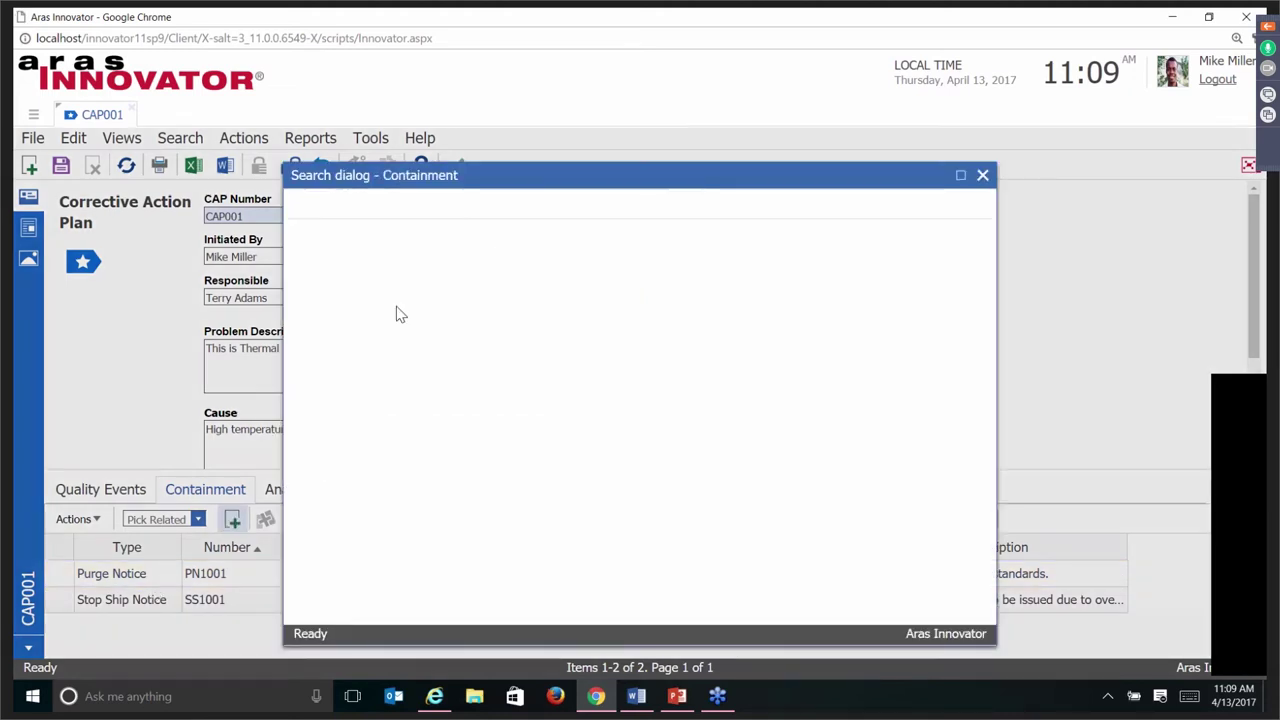
{"action": "left_click", "coordinate": [408, 262]}
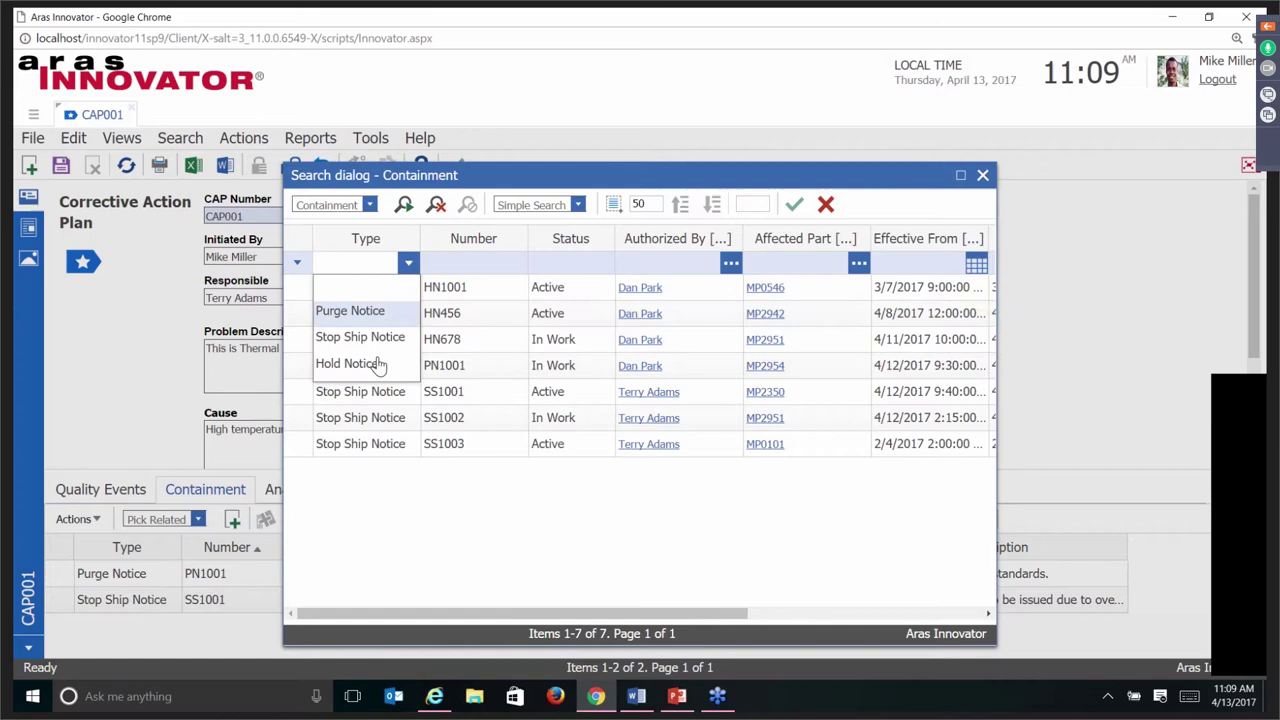
{"action": "left_click", "coordinate": [407, 266]}
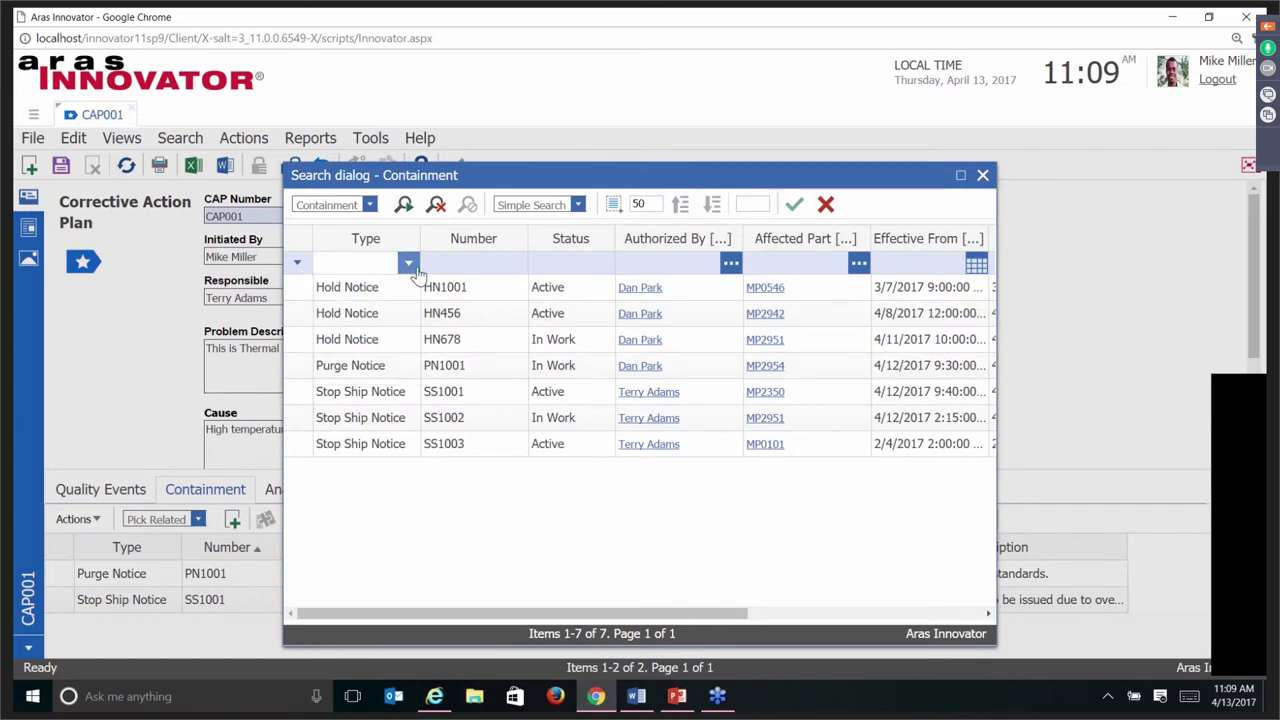
{"action": "key", "text": "Escape"}
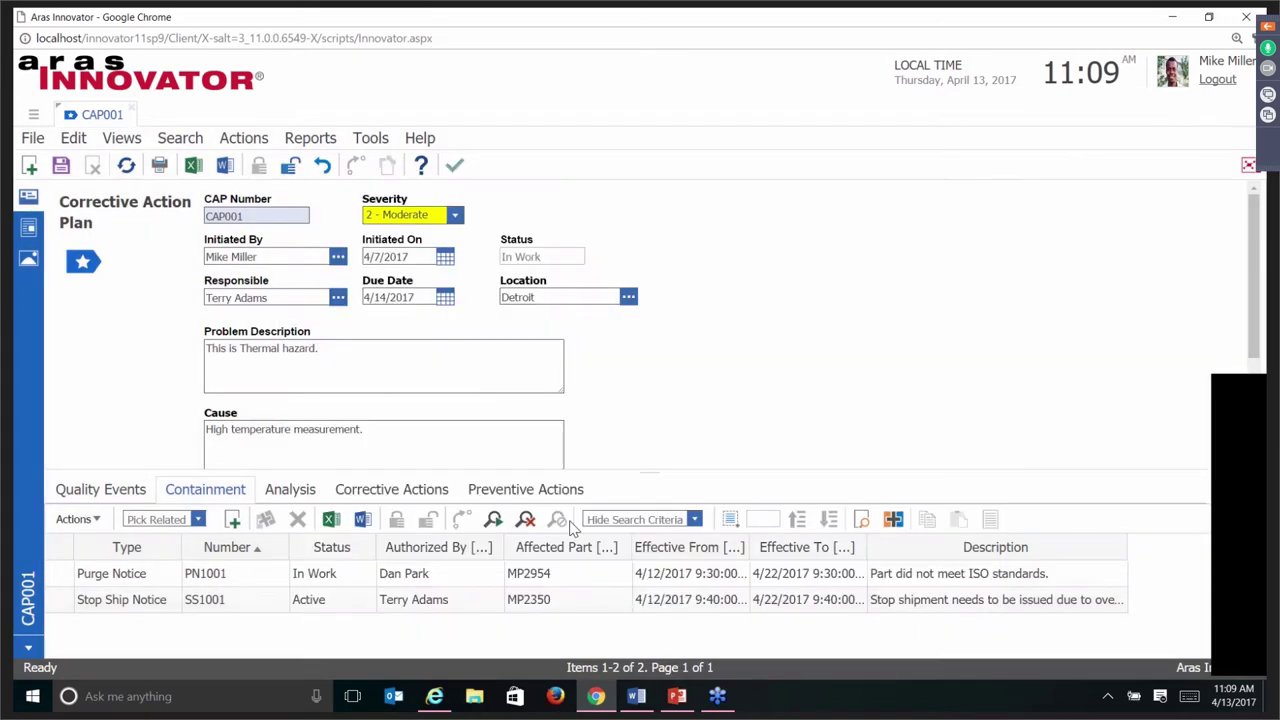
{"action": "left_click", "coordinate": [568, 580]}
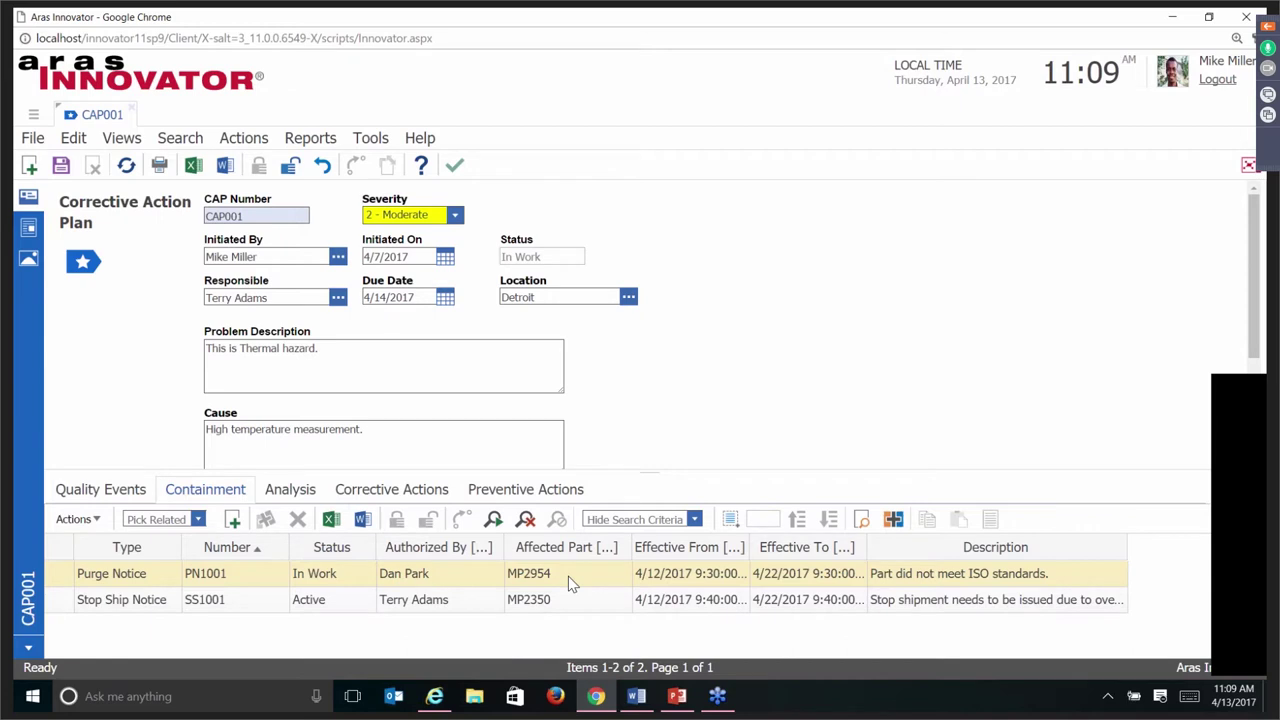
Show the plan's analysis records, browse the root cause analyses available for adding, and close the search dialog without picking one.
{"action": "left_click", "coordinate": [300, 495]}
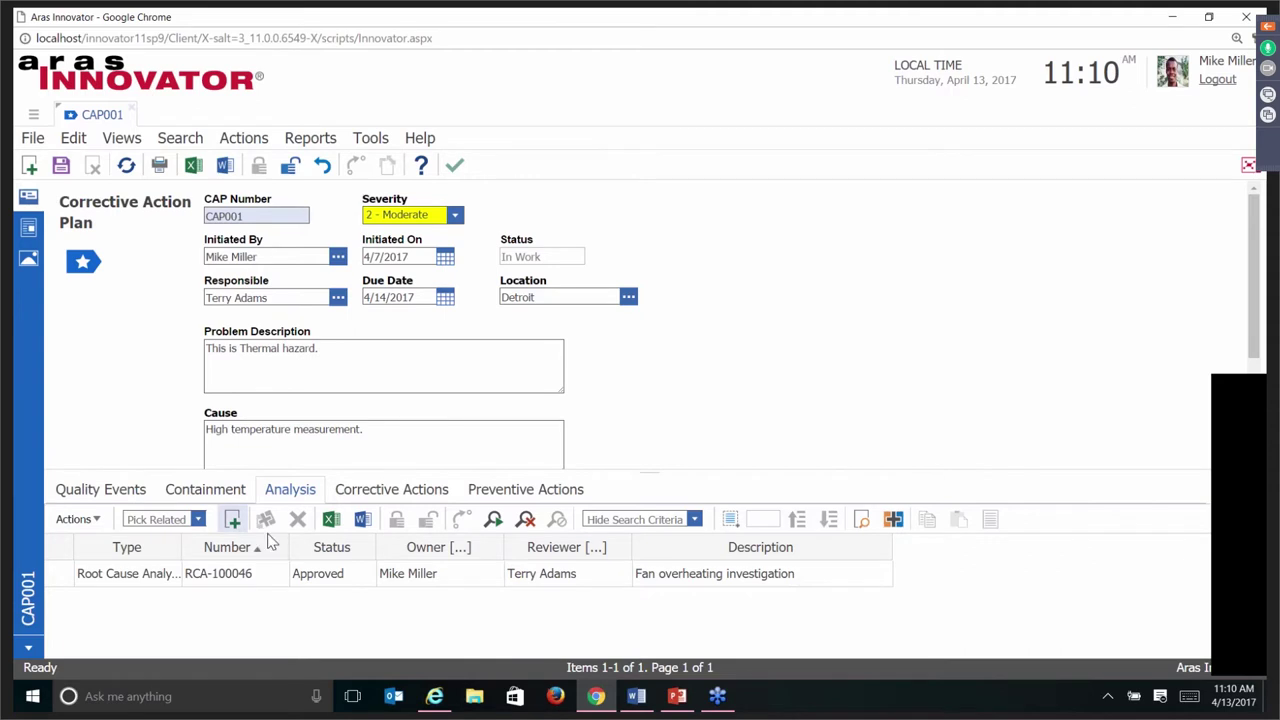
{"action": "left_click", "coordinate": [232, 519]}
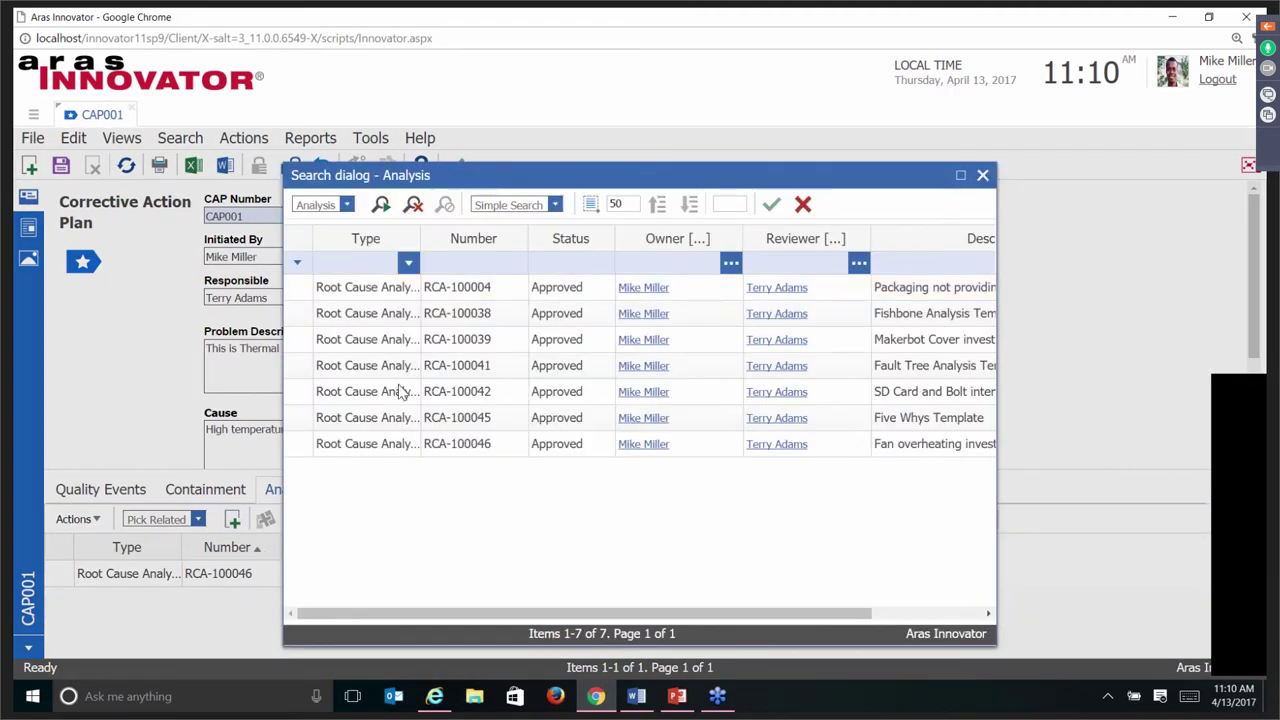
{"action": "left_click", "coordinate": [703, 314]}
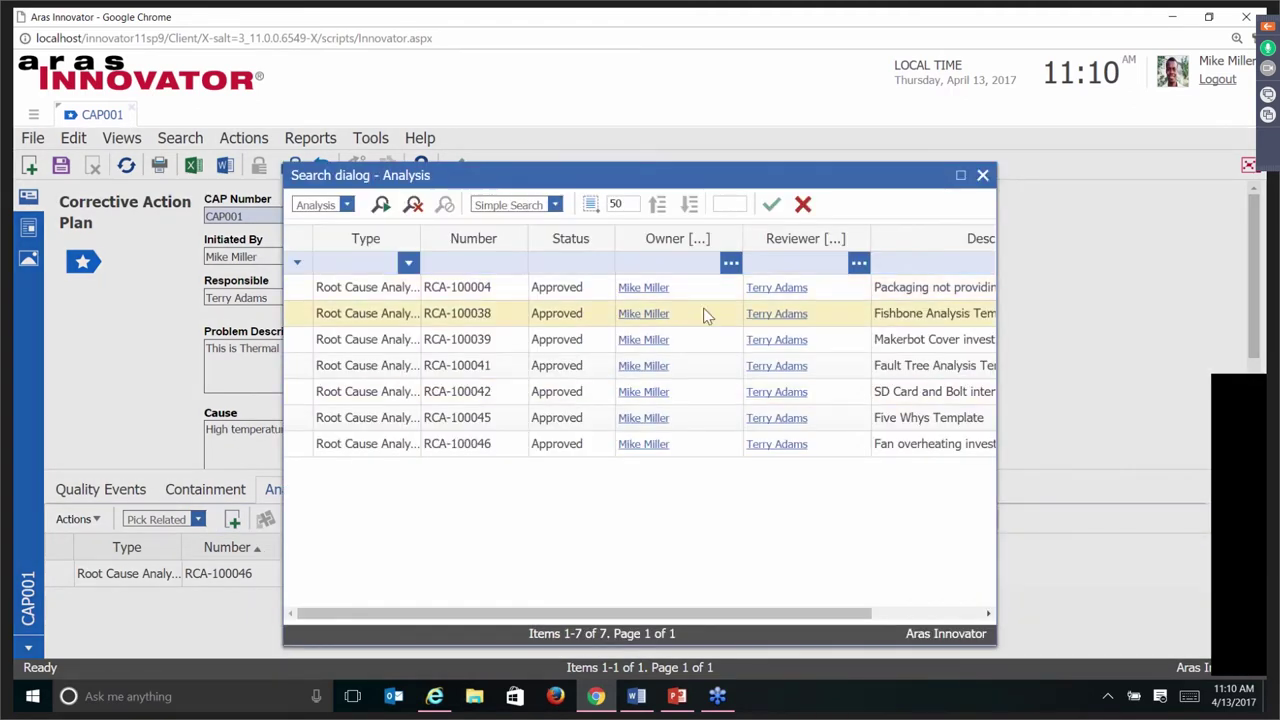
{"action": "left_click", "coordinate": [354, 289]}
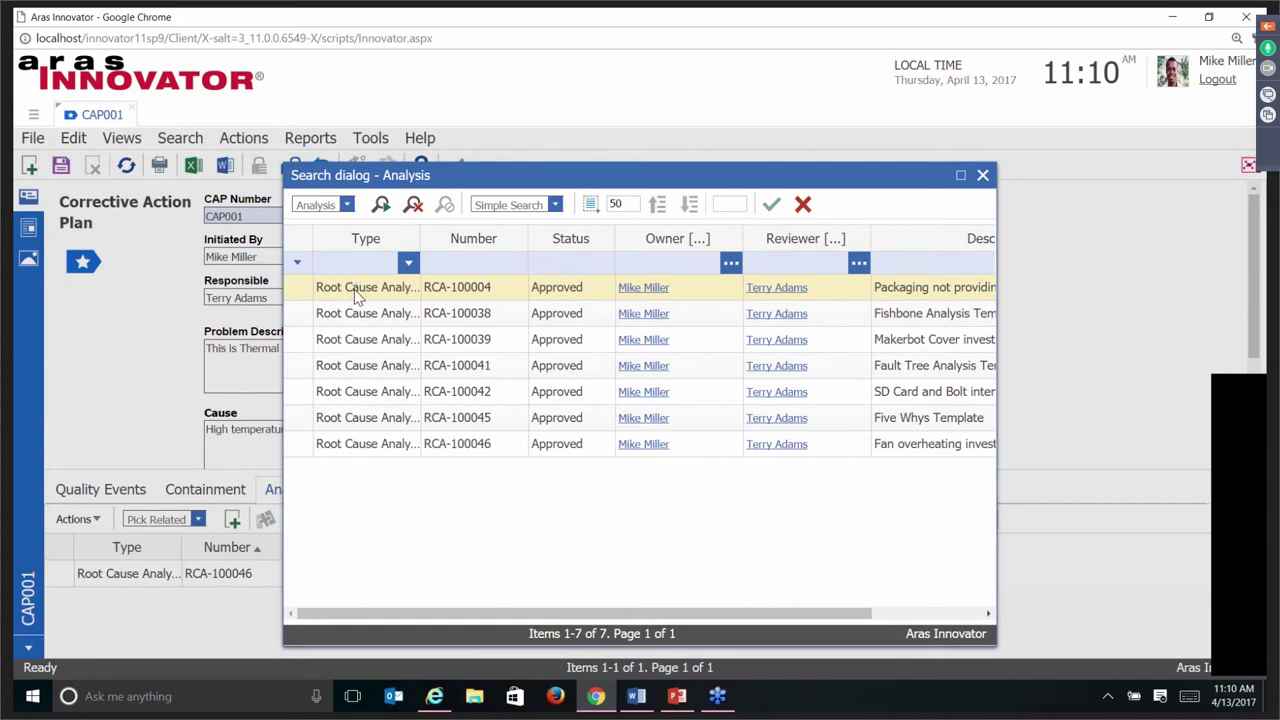
{"action": "left_click", "coordinate": [354, 296]}
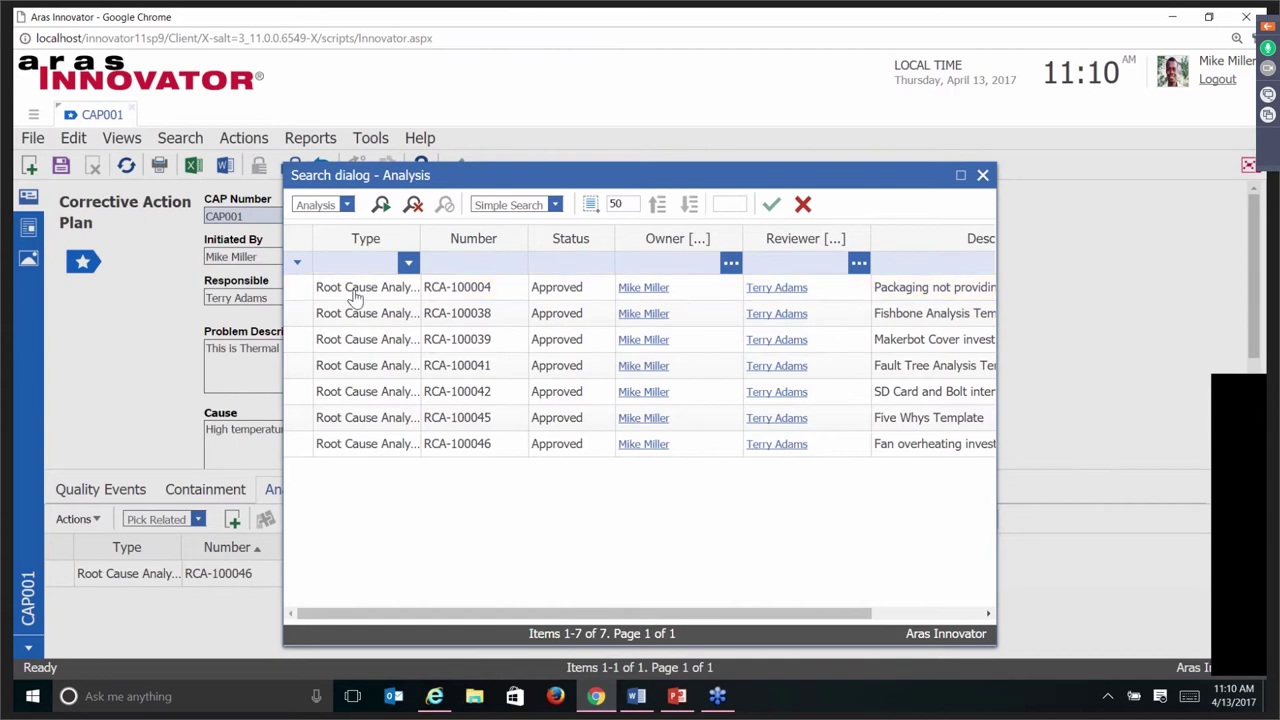
{"action": "left_click", "coordinate": [983, 177]}
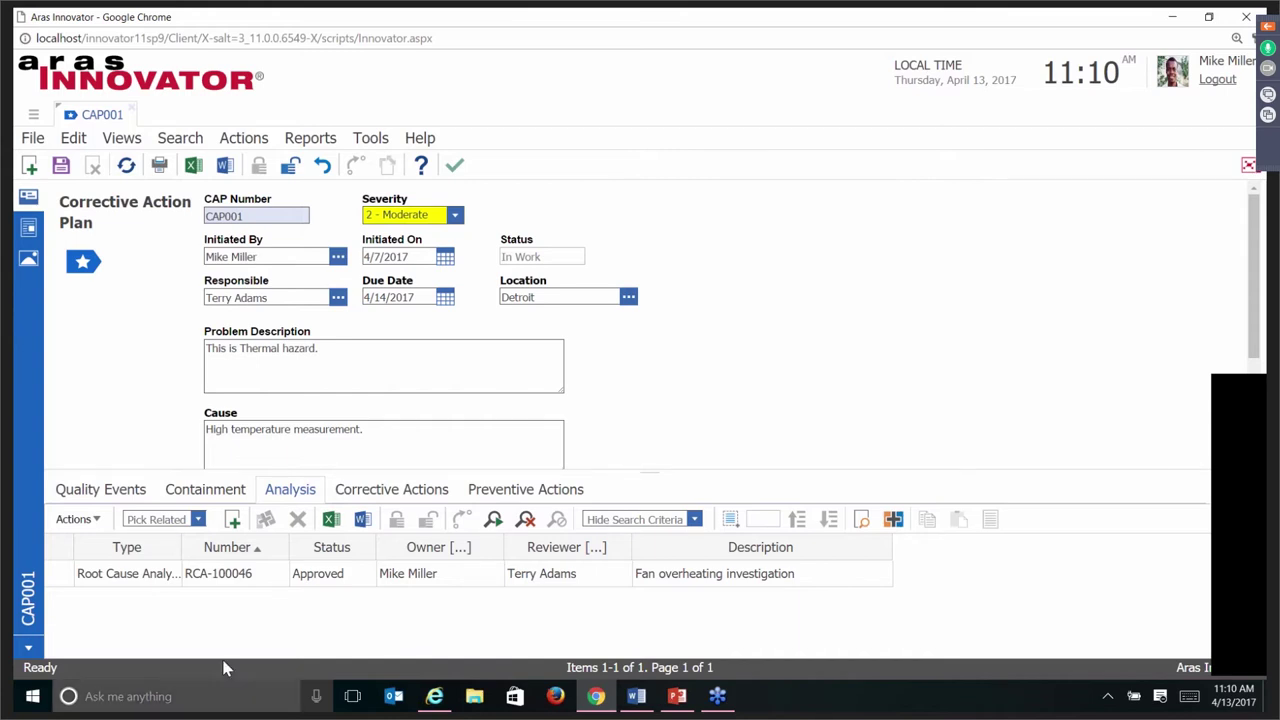
Open root cause analysis RCA-100046, read its Five Whys document, check its root causes, and close it to return to CAP001.
{"action": "left_click", "coordinate": [144, 574]}
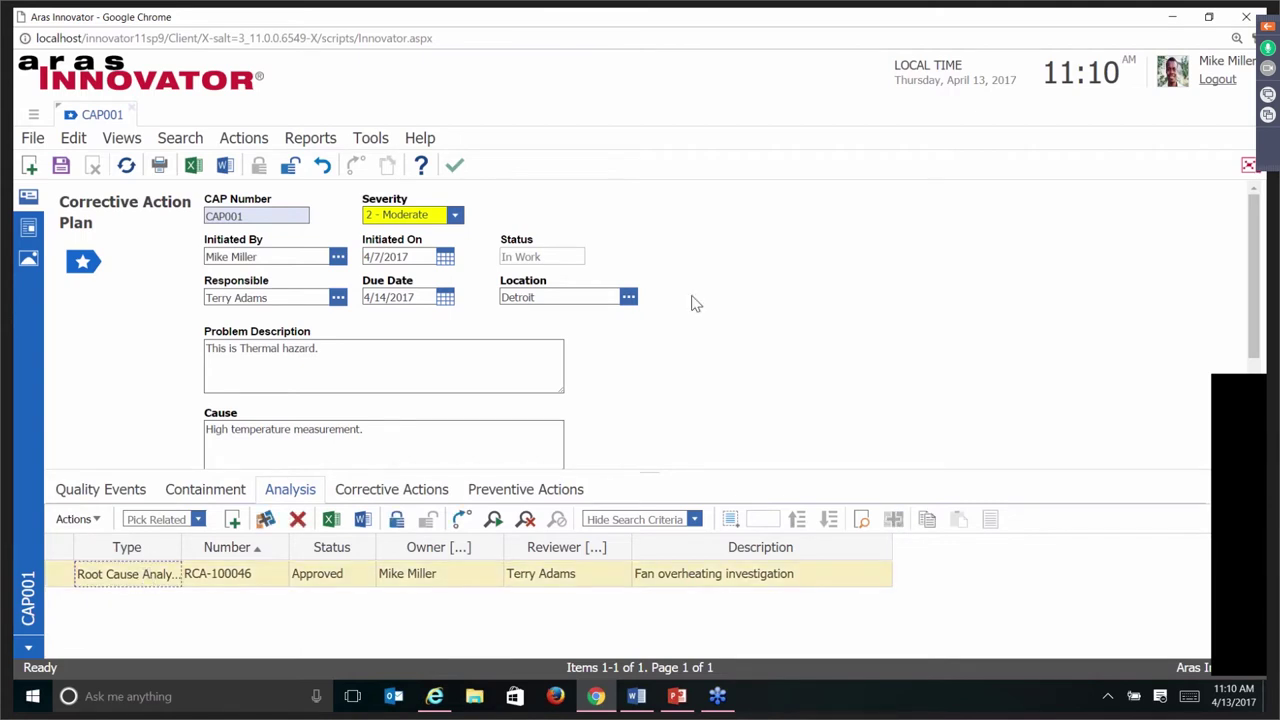
{"action": "right_click", "coordinate": [152, 576]}
{"action": "left_click", "coordinate": [253, 640]}
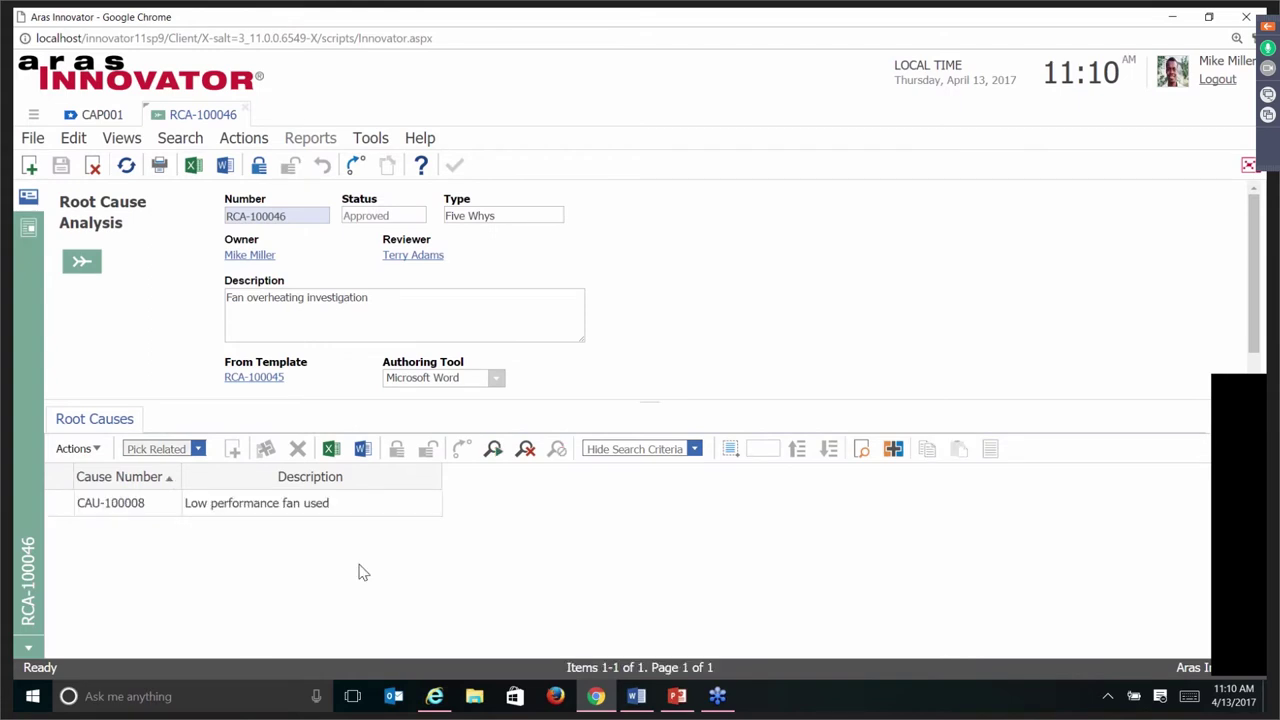
{"action": "left_click", "coordinate": [28, 229]}
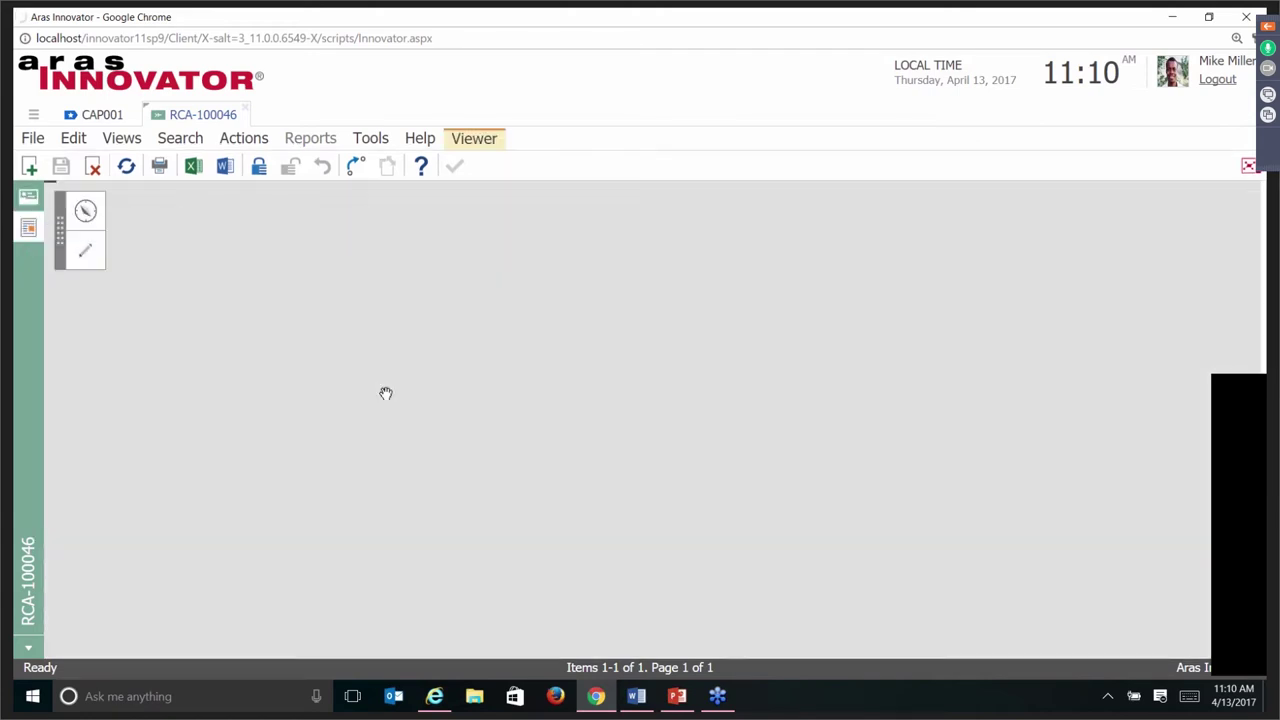
{"action": "scroll", "coordinate": [465, 471], "scroll_direction": "down", "scroll_amount": 3}
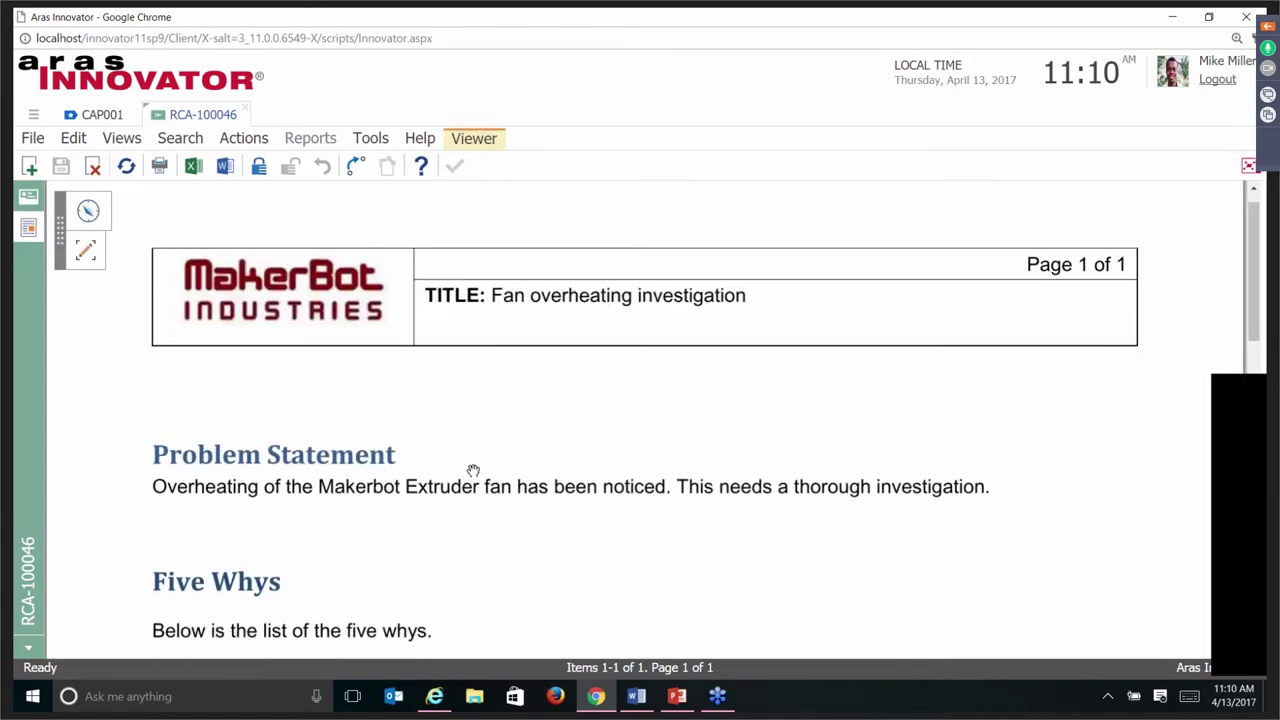
{"action": "left_click", "coordinate": [28, 197]}
{"action": "left_click", "coordinate": [113, 503]}
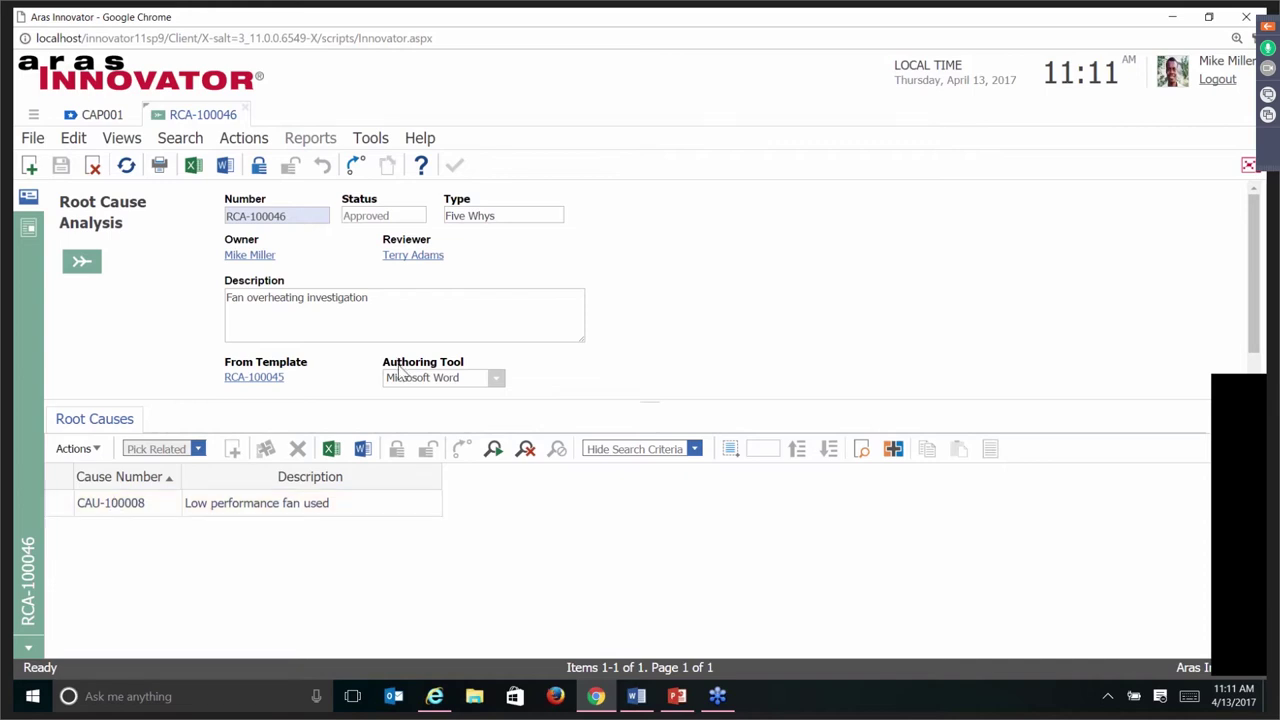
{"action": "left_click", "coordinate": [245, 110]}
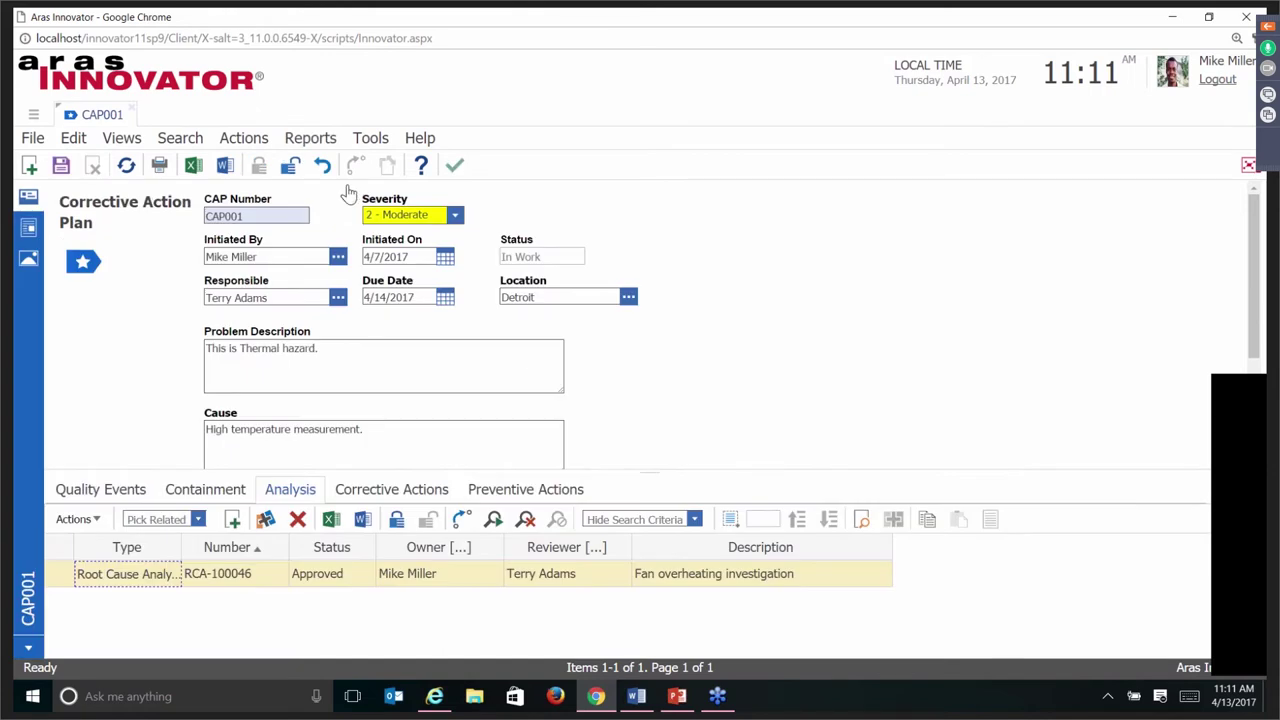
Add waiver WAV-100001 to the plan's corrective actions and close the search dialog.
{"action": "left_click", "coordinate": [391, 489]}
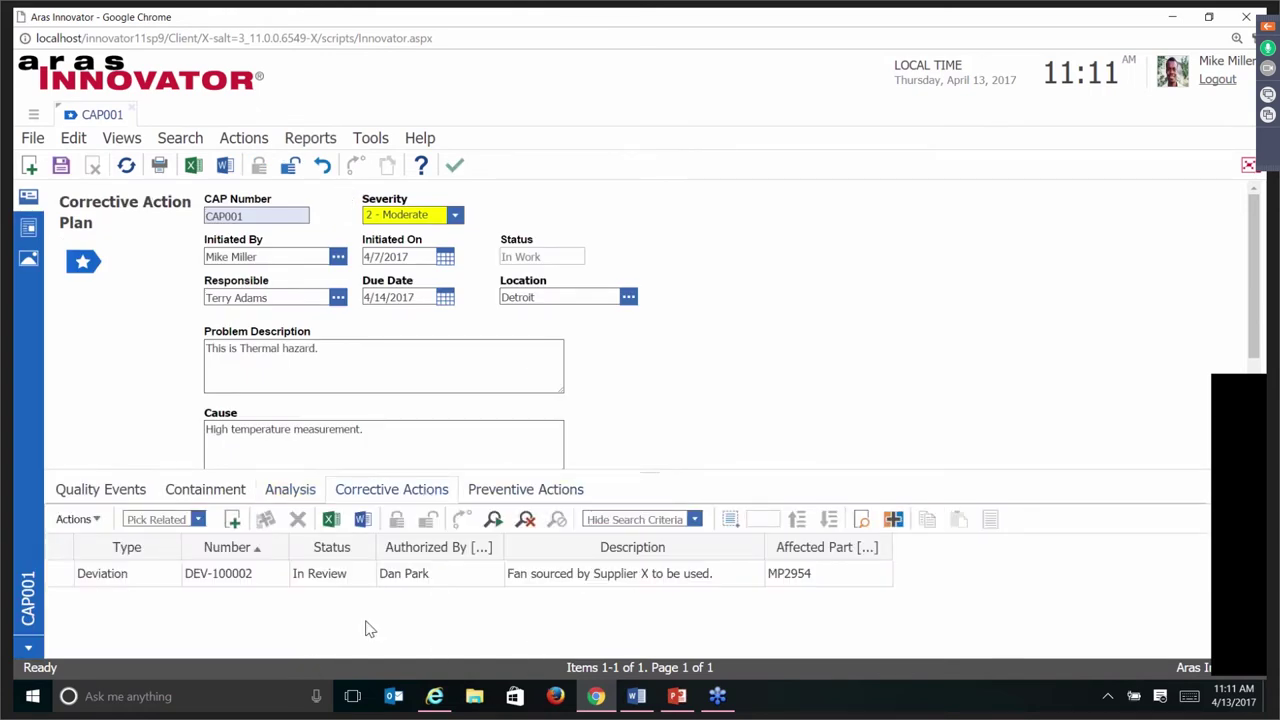
{"action": "left_click", "coordinate": [233, 521]}
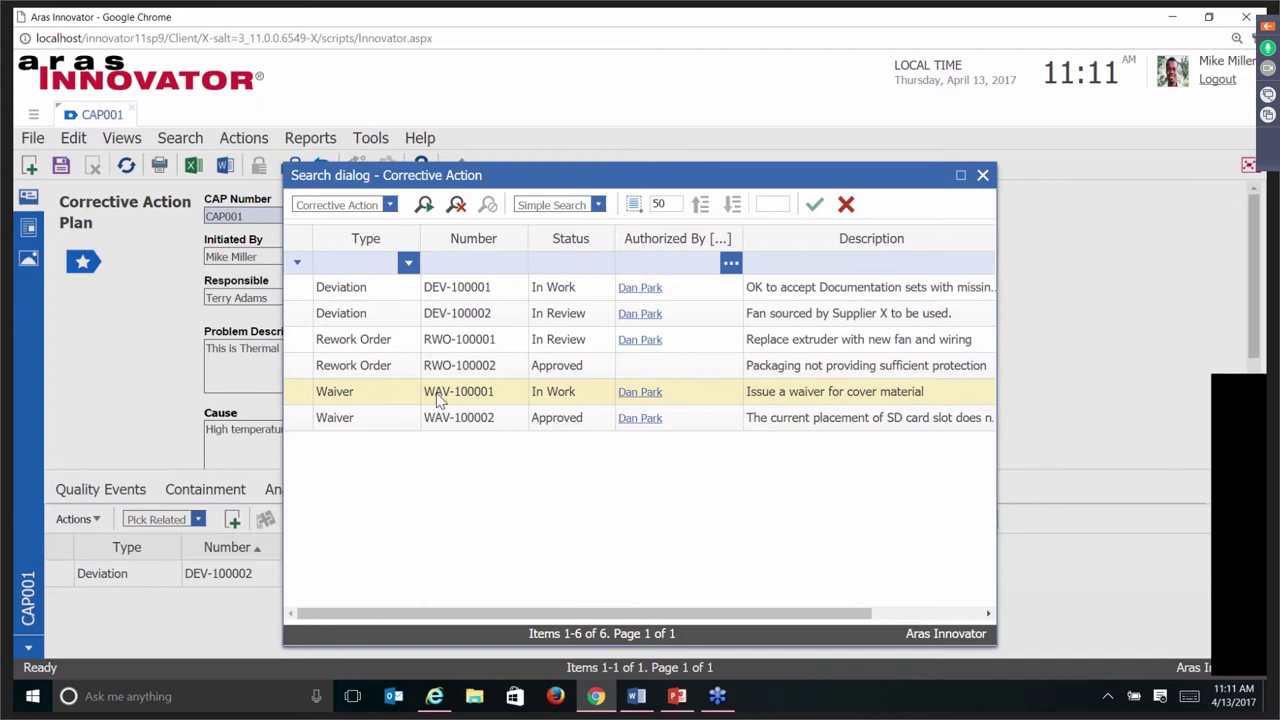
{"action": "double_click", "coordinate": [398, 397]}
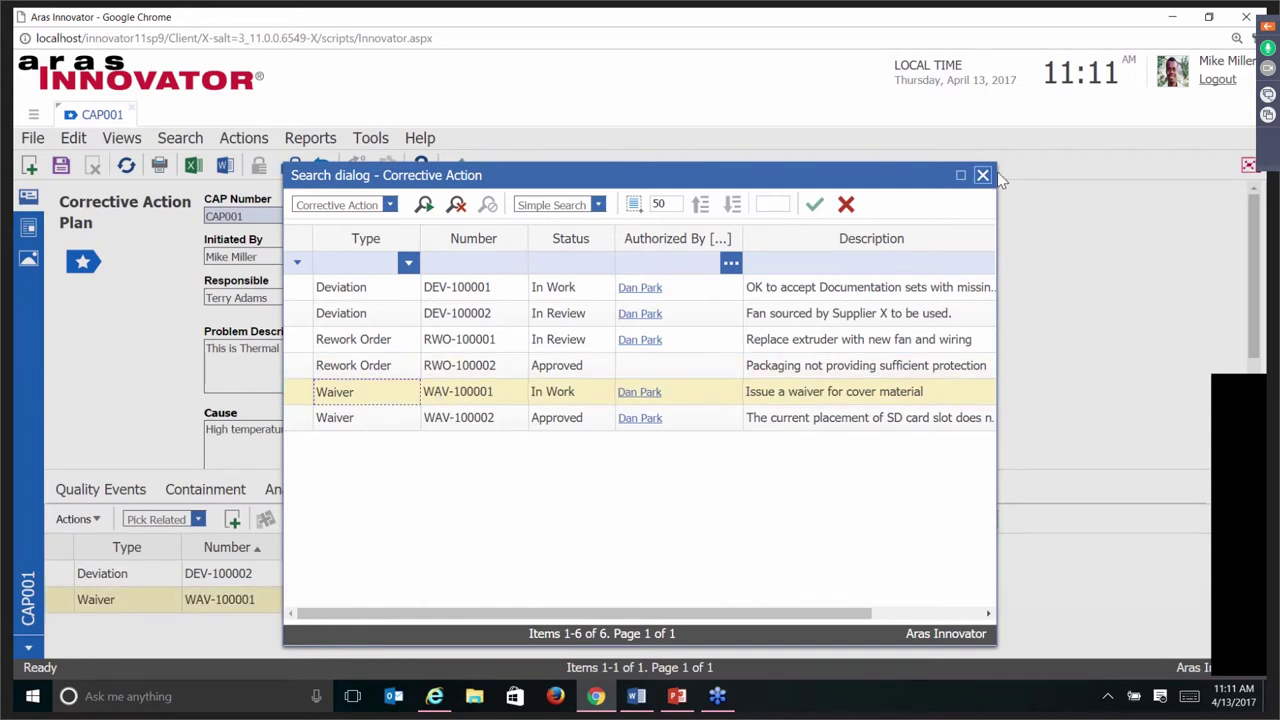
{"action": "left_click", "coordinate": [984, 176]}
Open waiver WAV-100001 from the plan's corrective actions, examine its life cycle map, and close the map.
{"action": "right_click", "coordinate": [166, 603]}
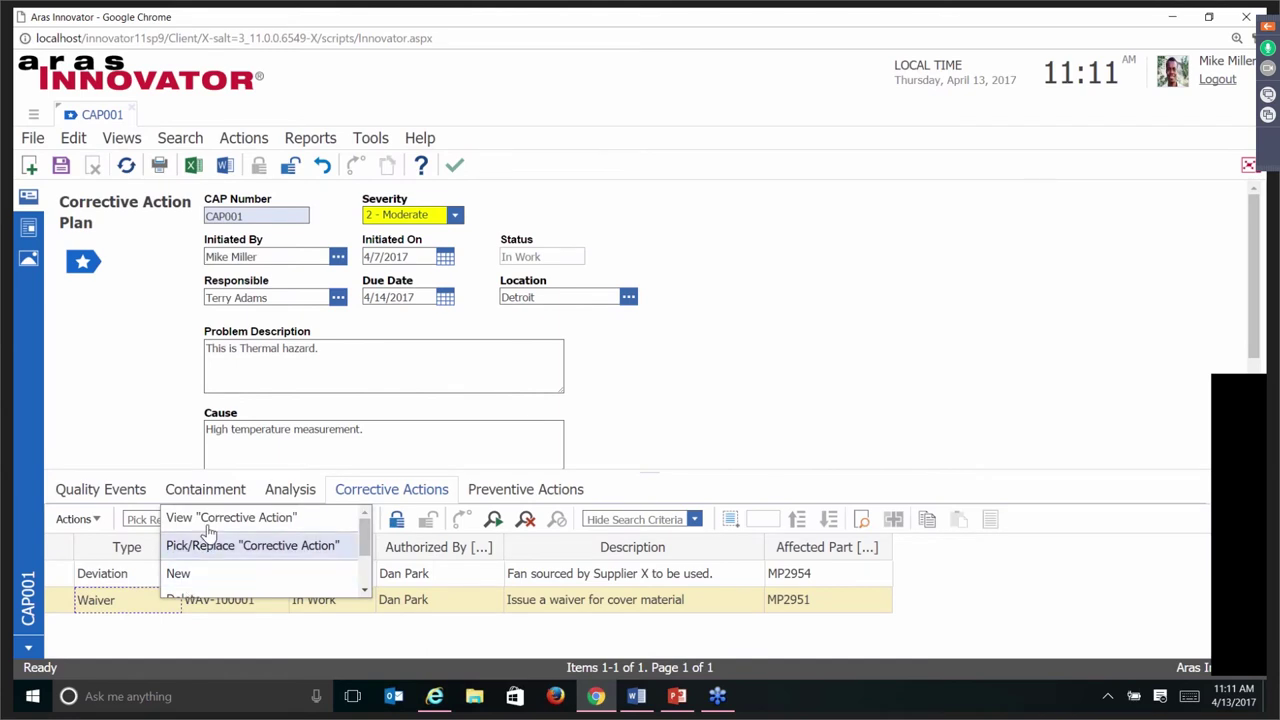
{"action": "left_click", "coordinate": [230, 517]}
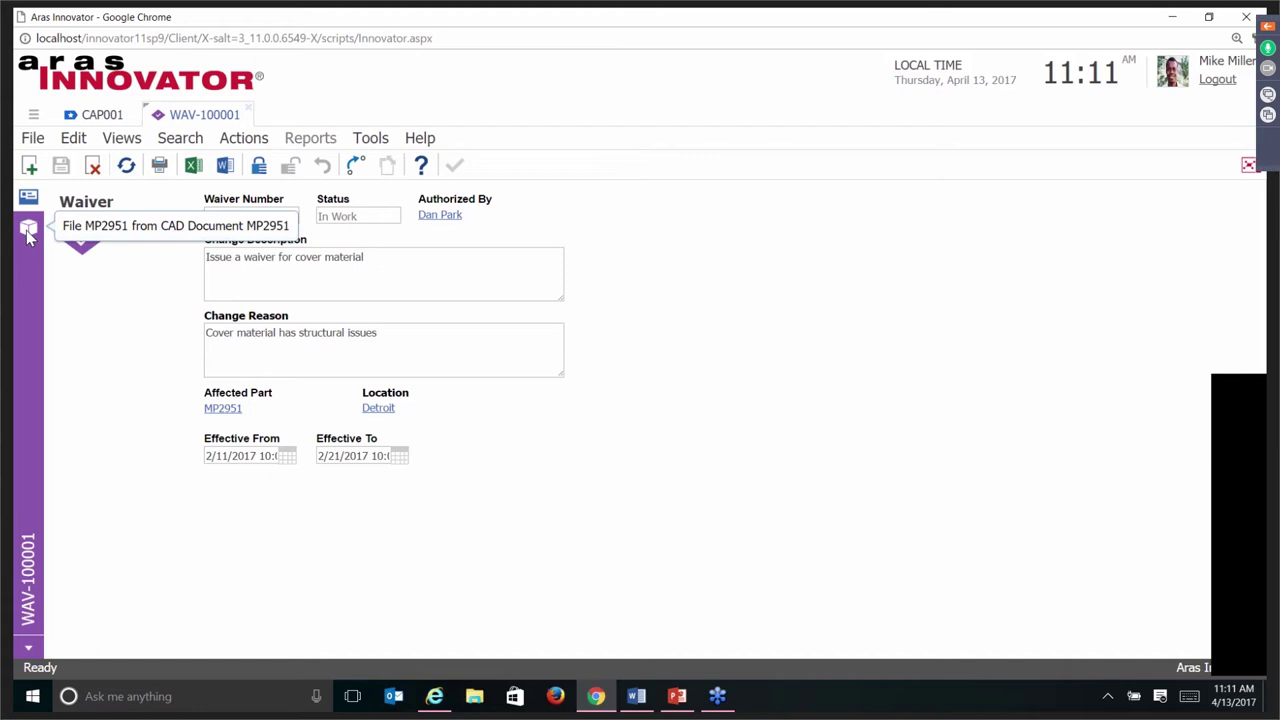
{"action": "left_click", "coordinate": [128, 140]}
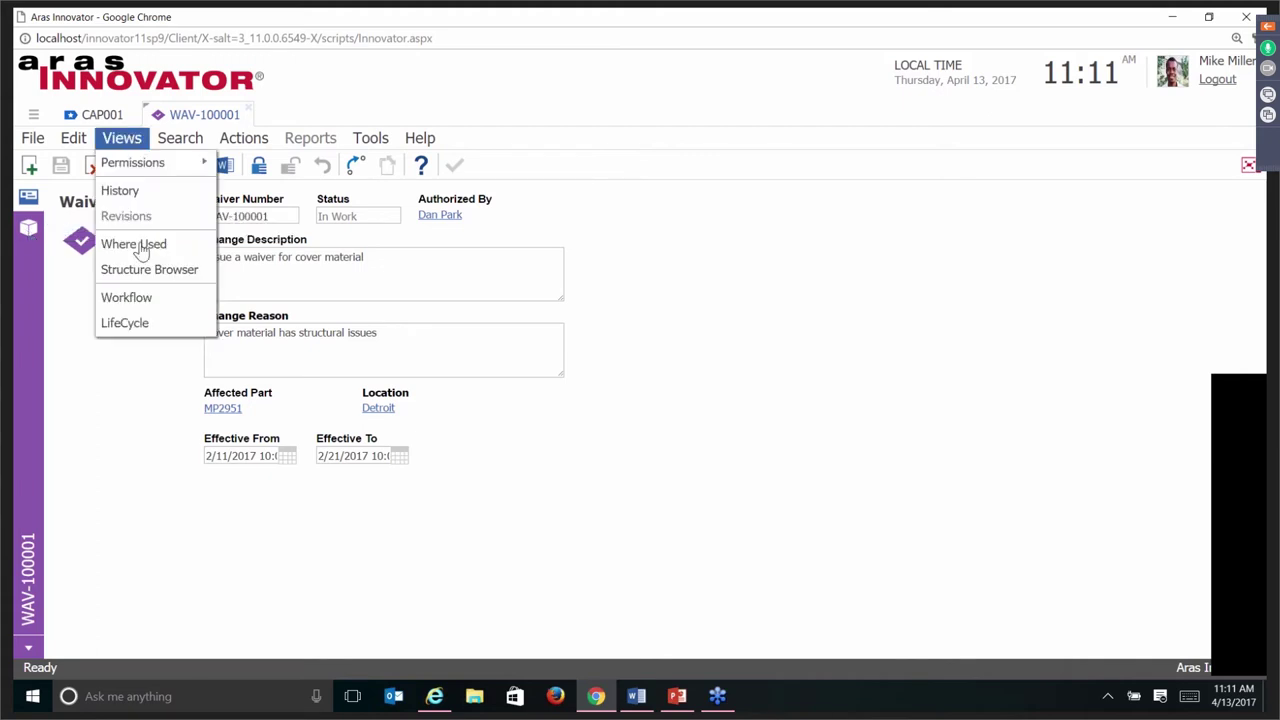
{"action": "left_click", "coordinate": [137, 324]}
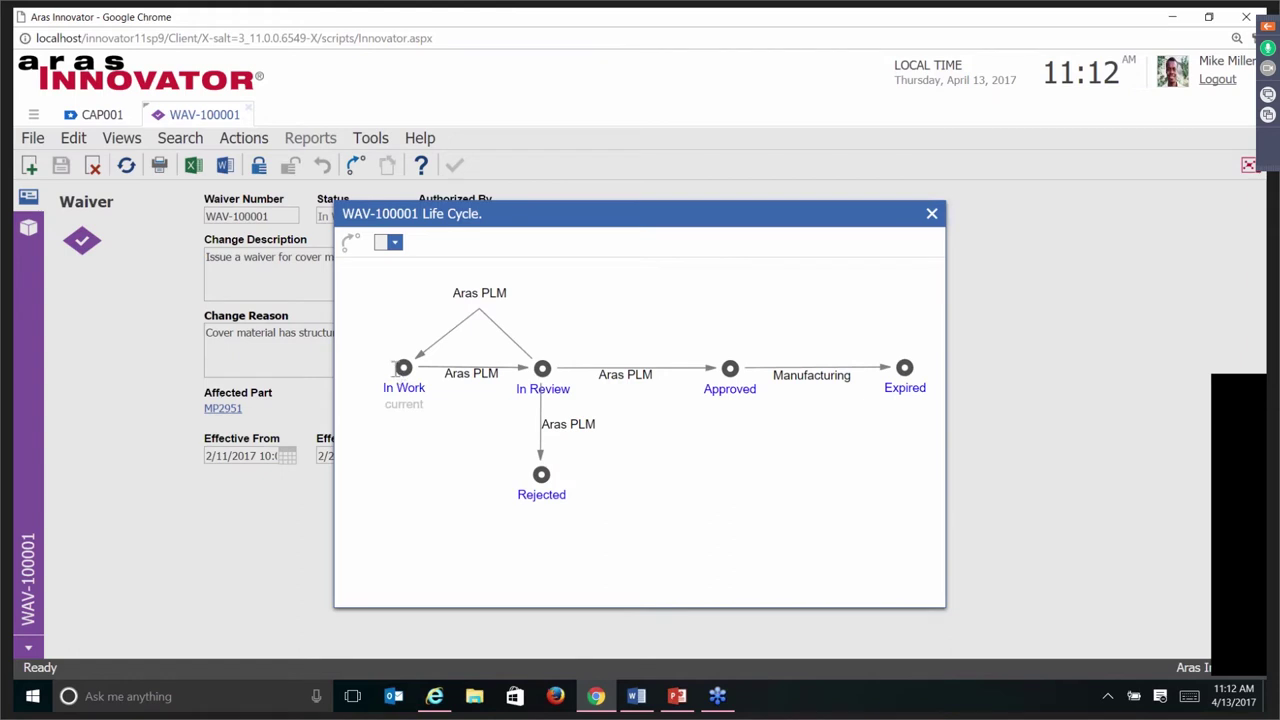
{"action": "key", "text": "Escape"}
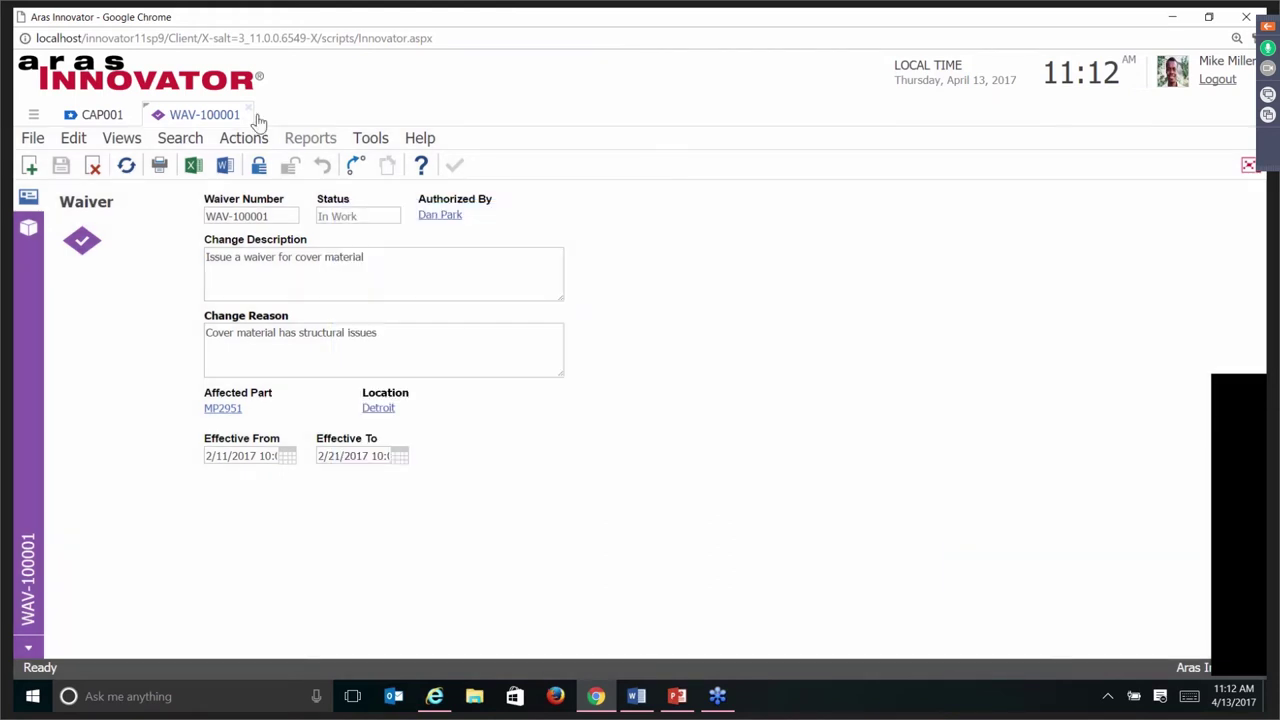
Examine the workflow process of waiver WAV-100001, then close the workflow and the waiver to return to CAP001.
{"action": "left_click", "coordinate": [126, 140]}
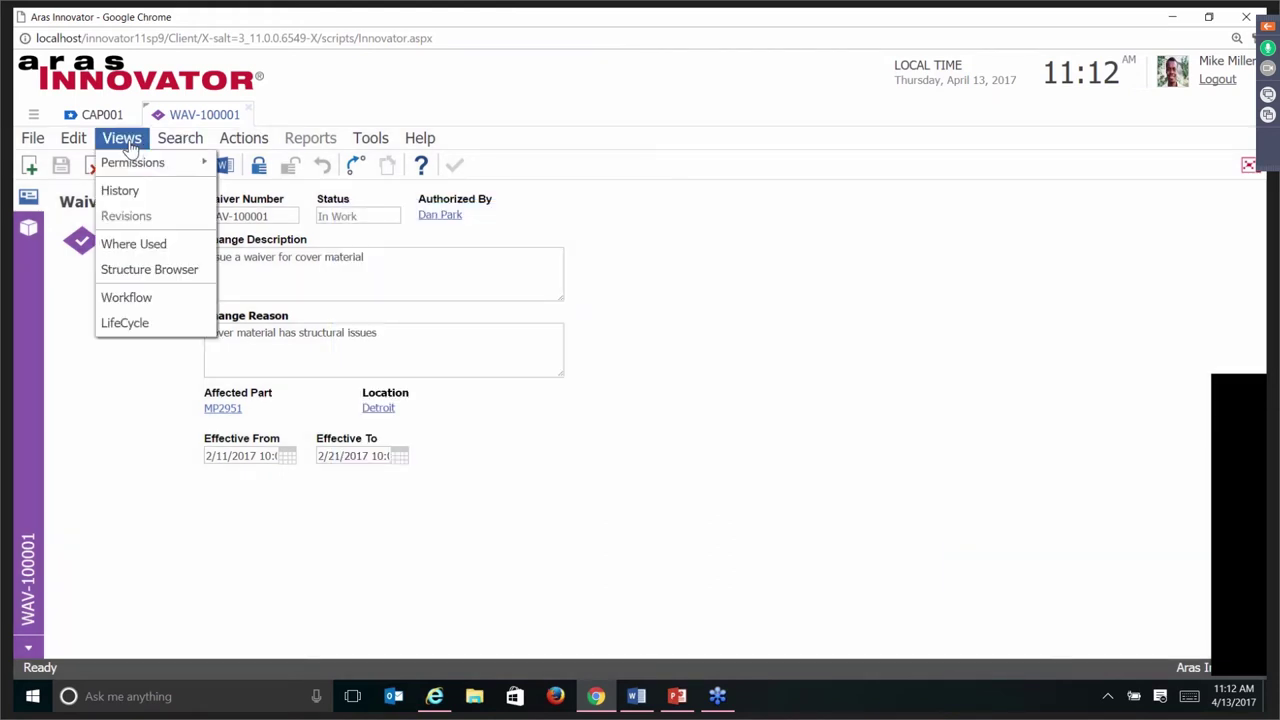
{"action": "left_click", "coordinate": [153, 299]}
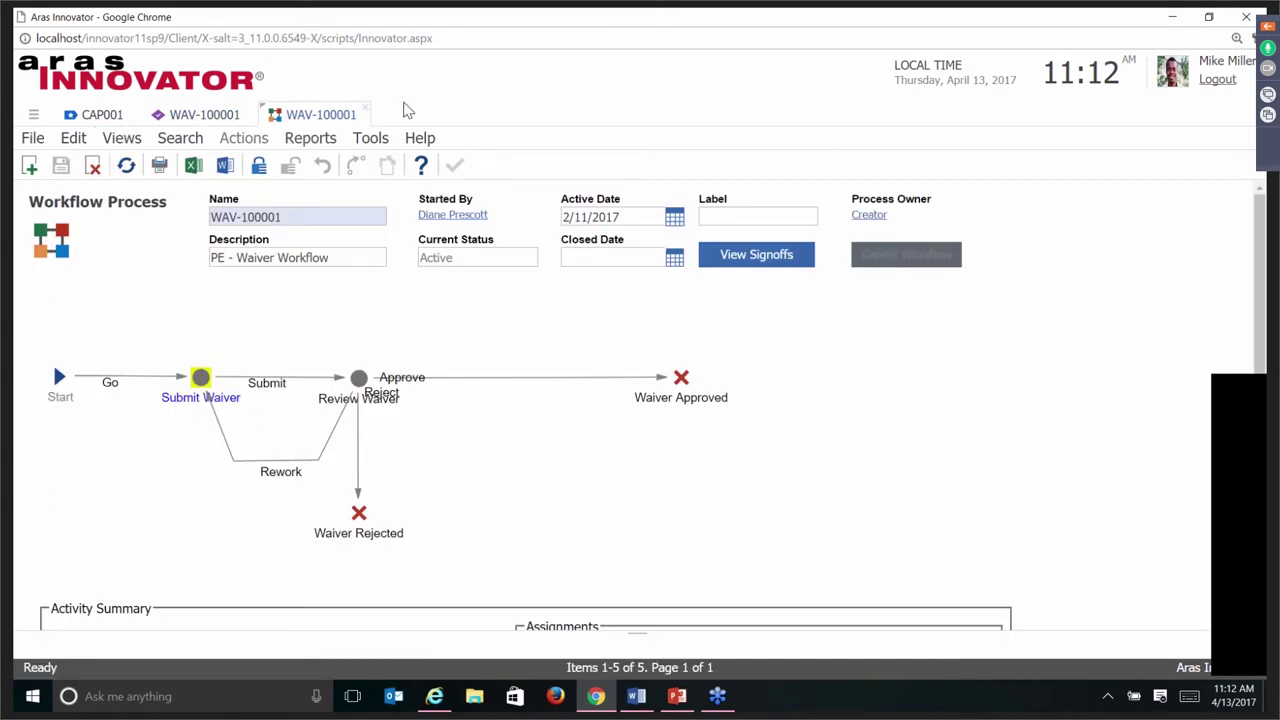
{"action": "left_click", "coordinate": [366, 107]}
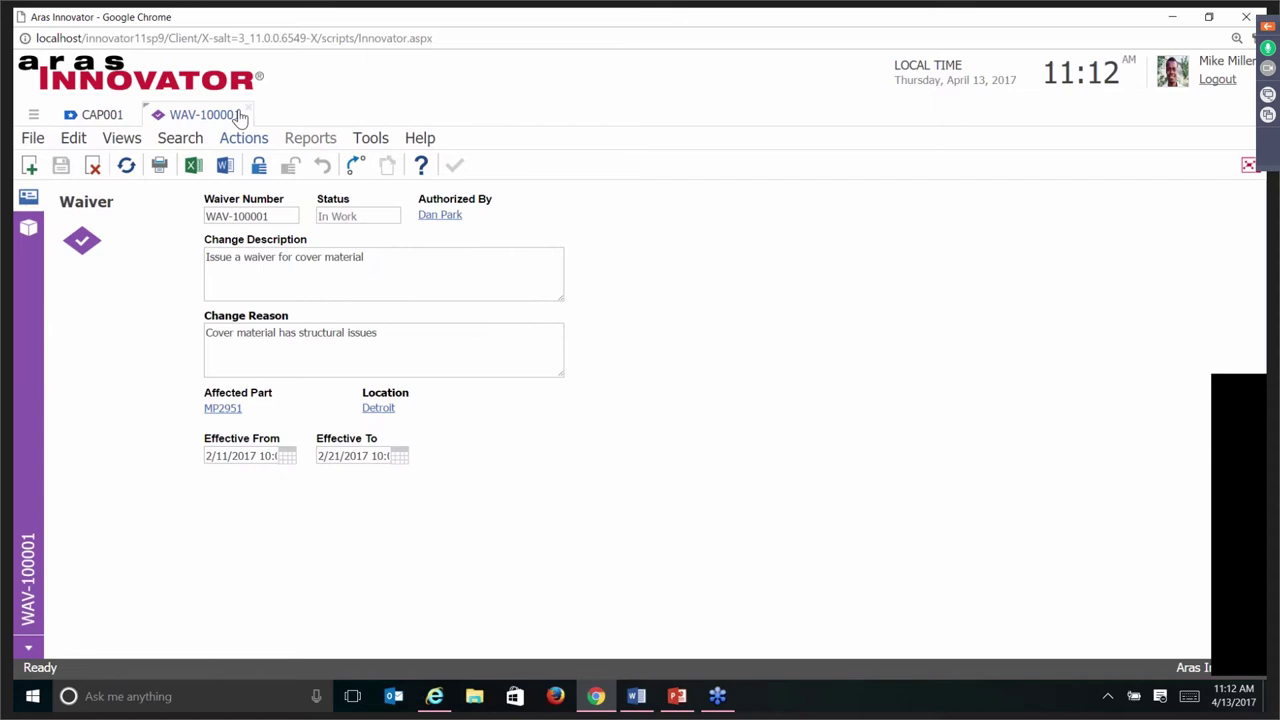
{"action": "left_click", "coordinate": [242, 114]}
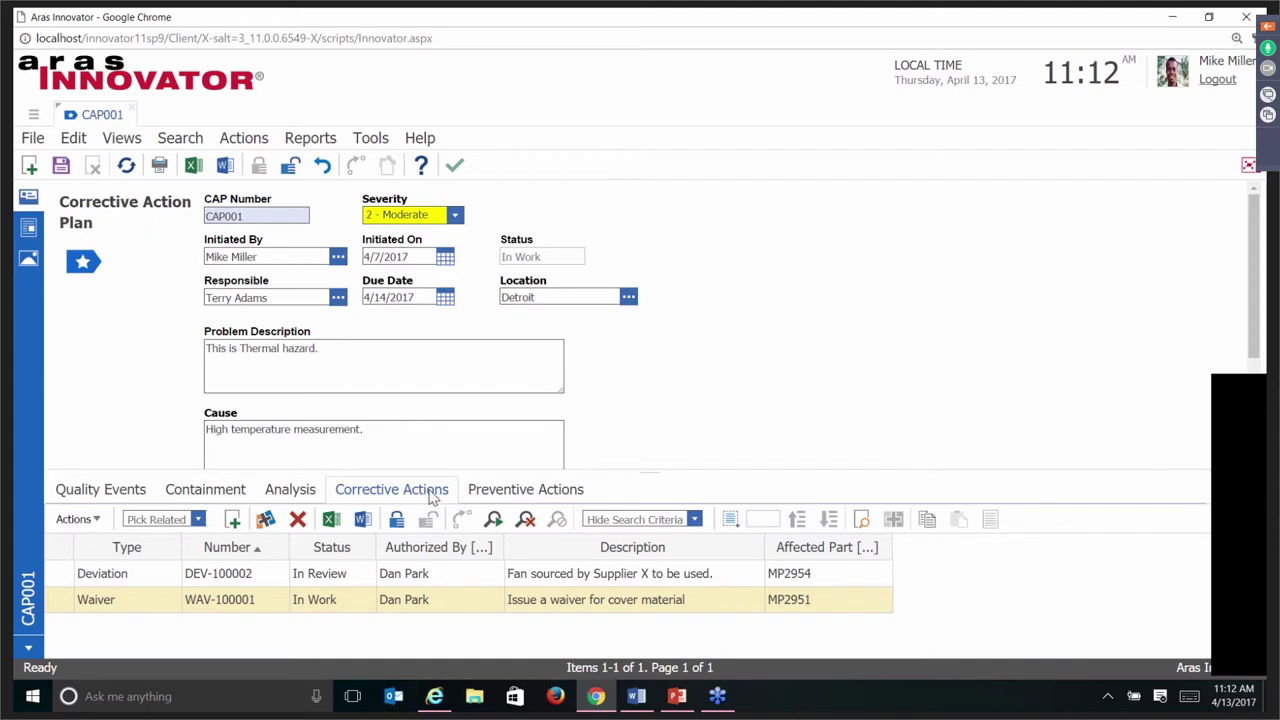
Review the plan's preventive actions and open design quality document DQD-0021A from them.
{"action": "left_click", "coordinate": [557, 492]}
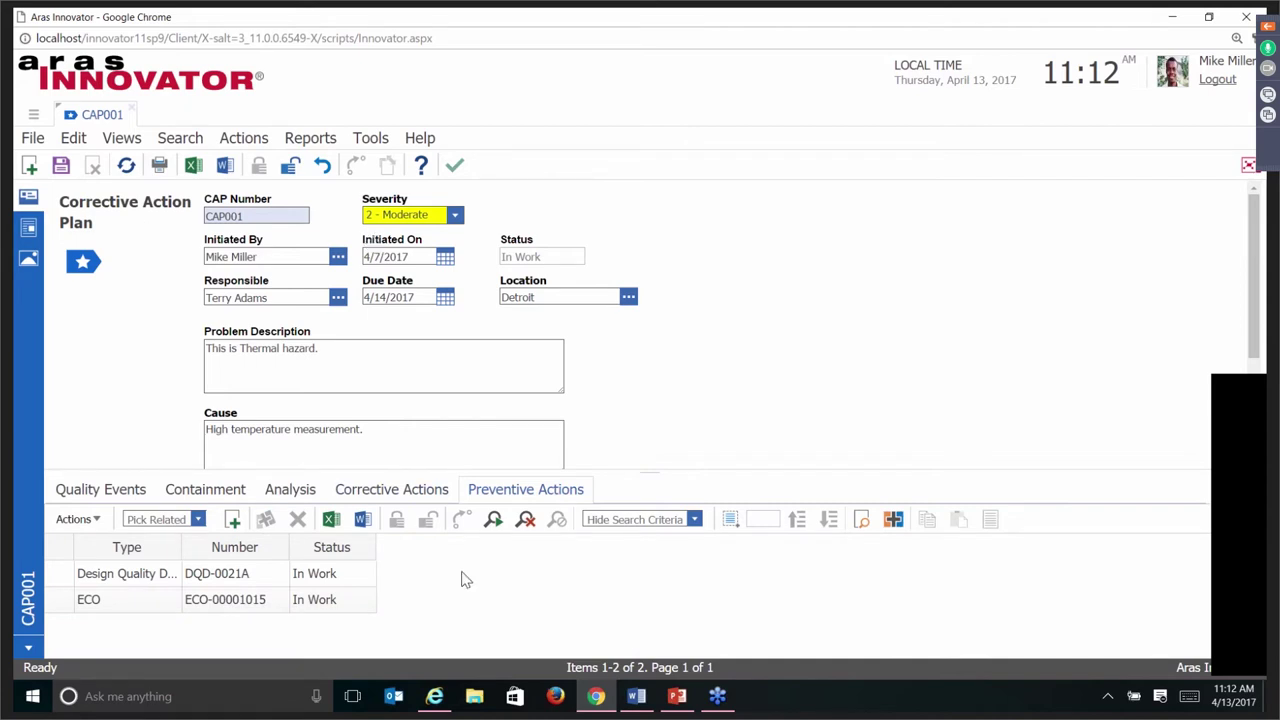
{"action": "left_click", "coordinate": [512, 582]}
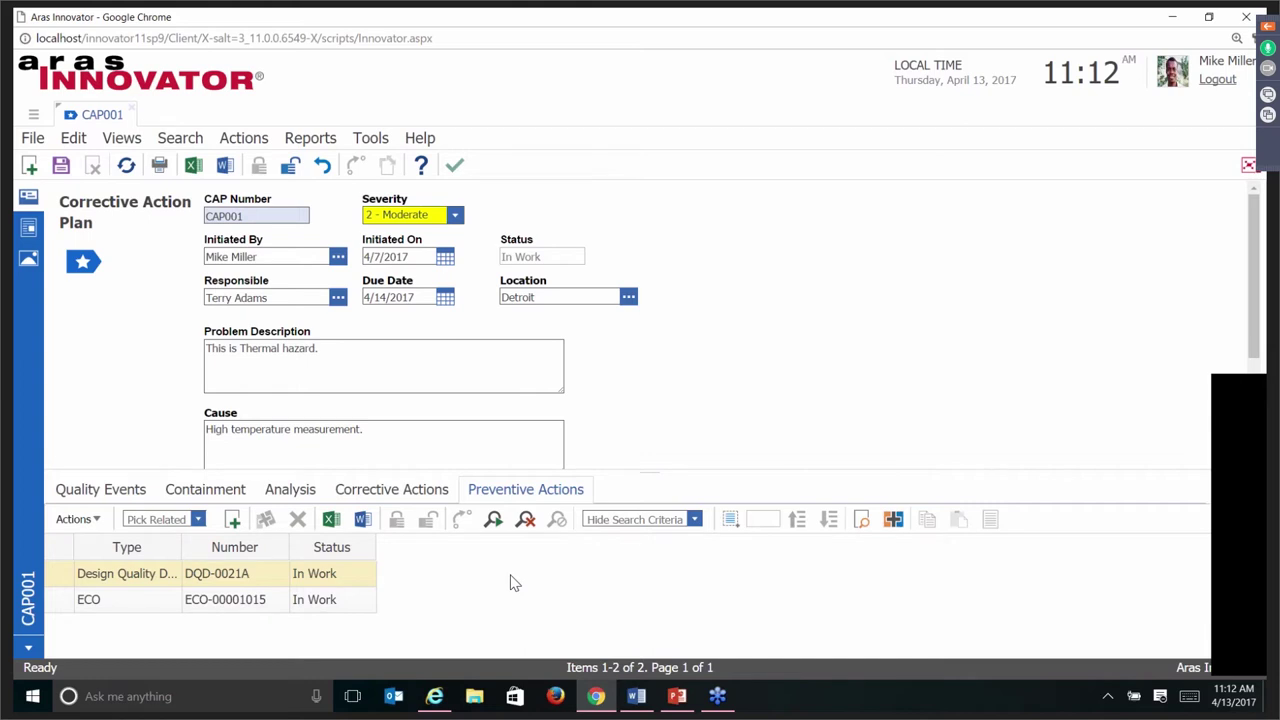
{"action": "left_click", "coordinate": [149, 600]}
{"action": "left_click", "coordinate": [149, 573]}
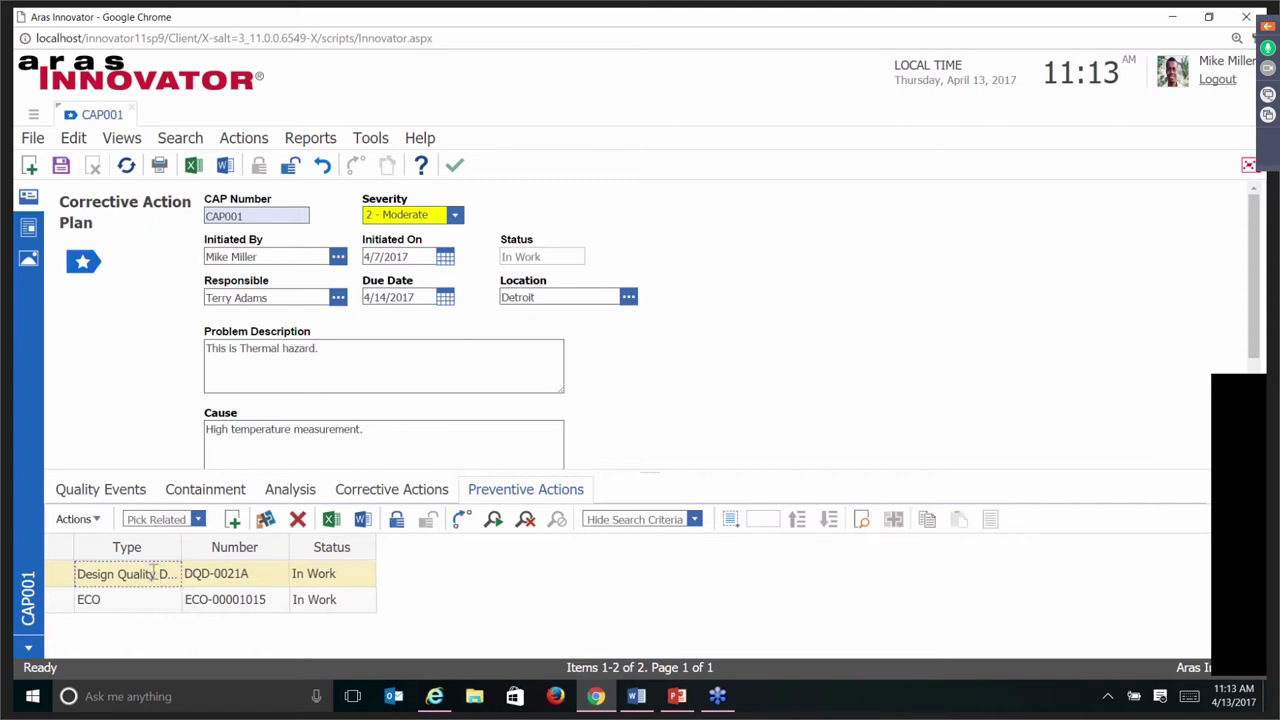
{"action": "right_click", "coordinate": [152, 572]}
{"action": "left_click", "coordinate": [166, 578]}
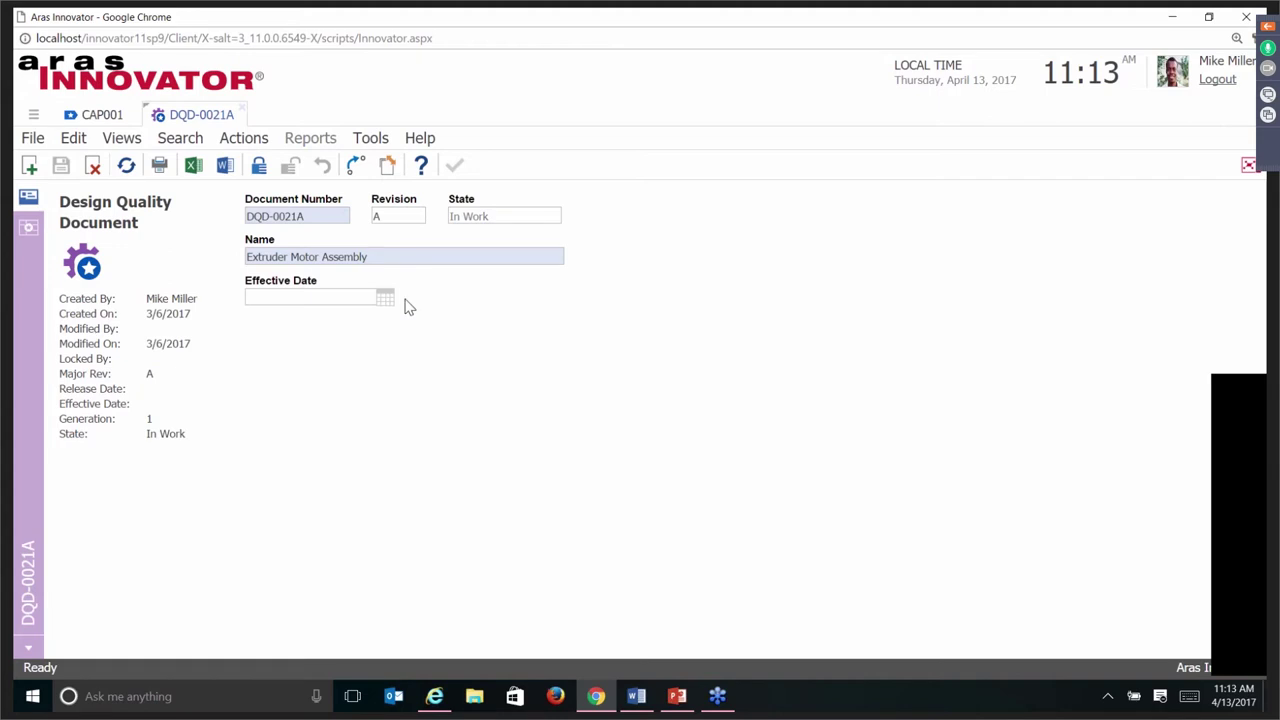
Open the failure mode analysis table of DQD-0021A and review the motor's failure modes, effects, causes and controls.
{"action": "left_click", "coordinate": [28, 232]}
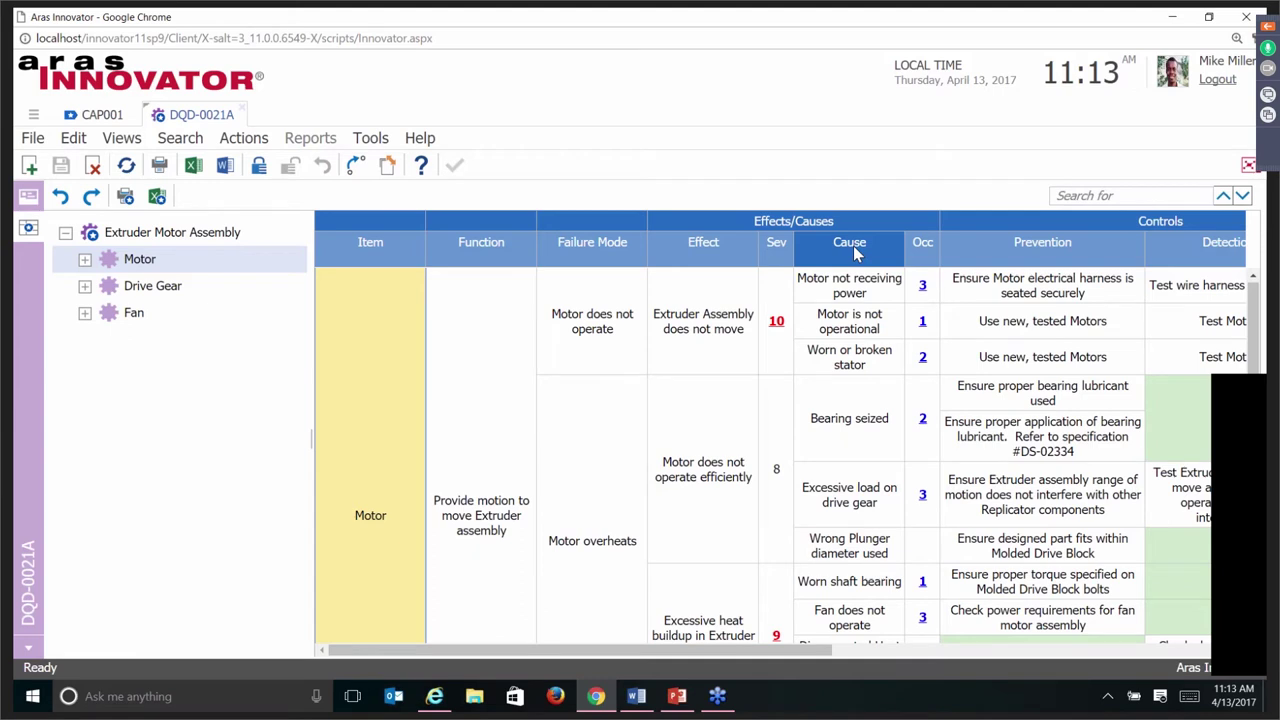
{"action": "scroll", "coordinate": [851, 334], "scroll_direction": "down", "scroll_amount": 3}
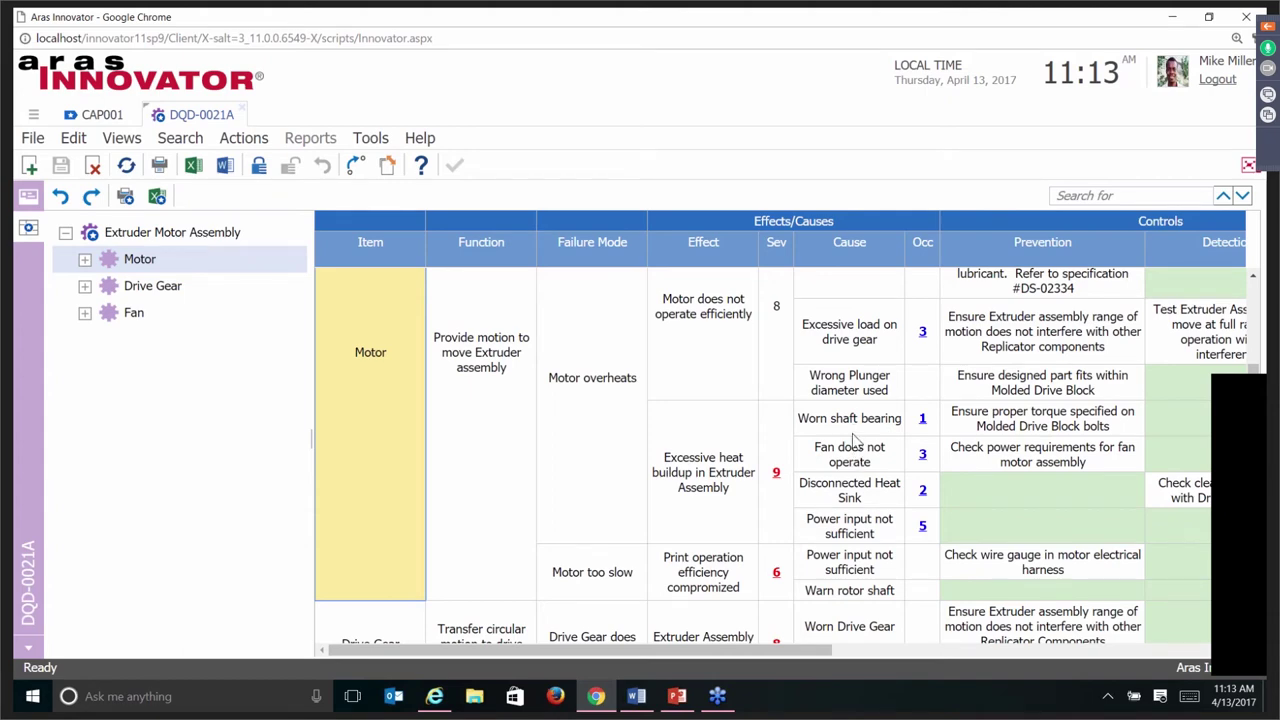
{"action": "scroll", "coordinate": [843, 400], "scroll_direction": "down", "scroll_amount": 2}
{"action": "scroll", "coordinate": [843, 400], "scroll_direction": "up", "scroll_amount": 3}
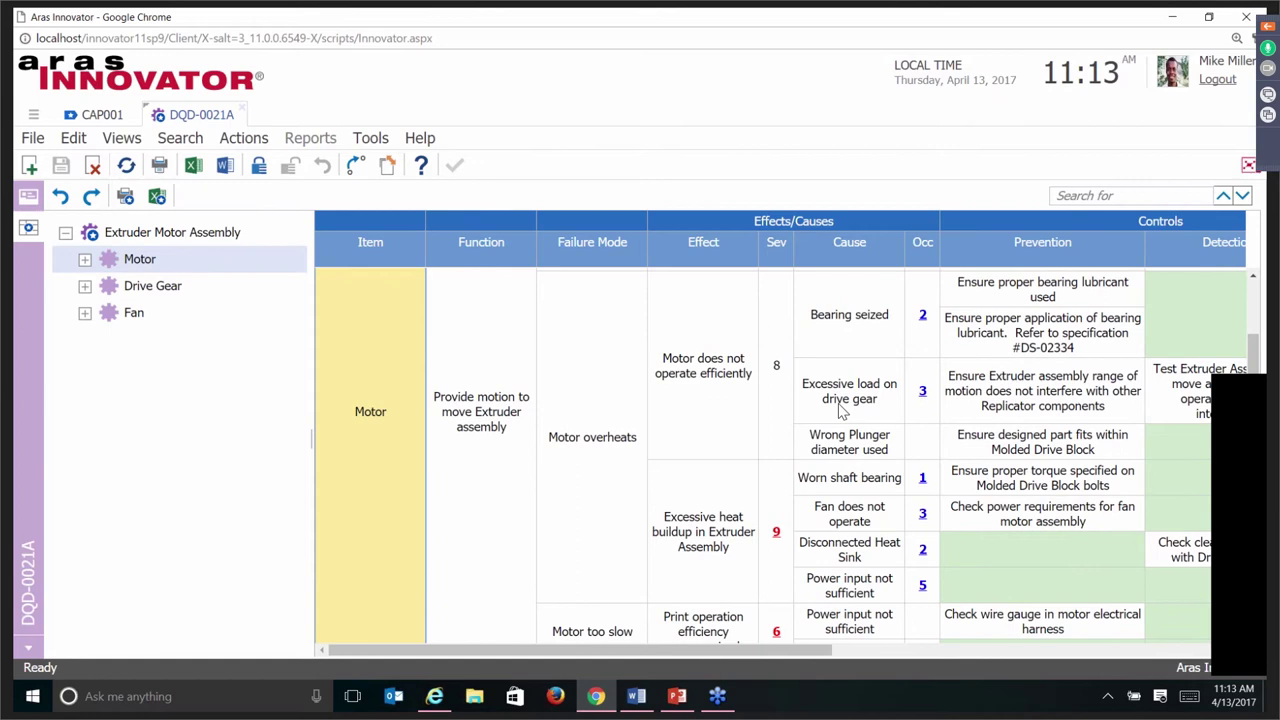
Lock DQD-0021A for editing and add existing cause CAU-100008, "Low performance fan used", by reference after the motor's "Worn shaft bearing" cause.
{"action": "left_click", "coordinate": [259, 170]}
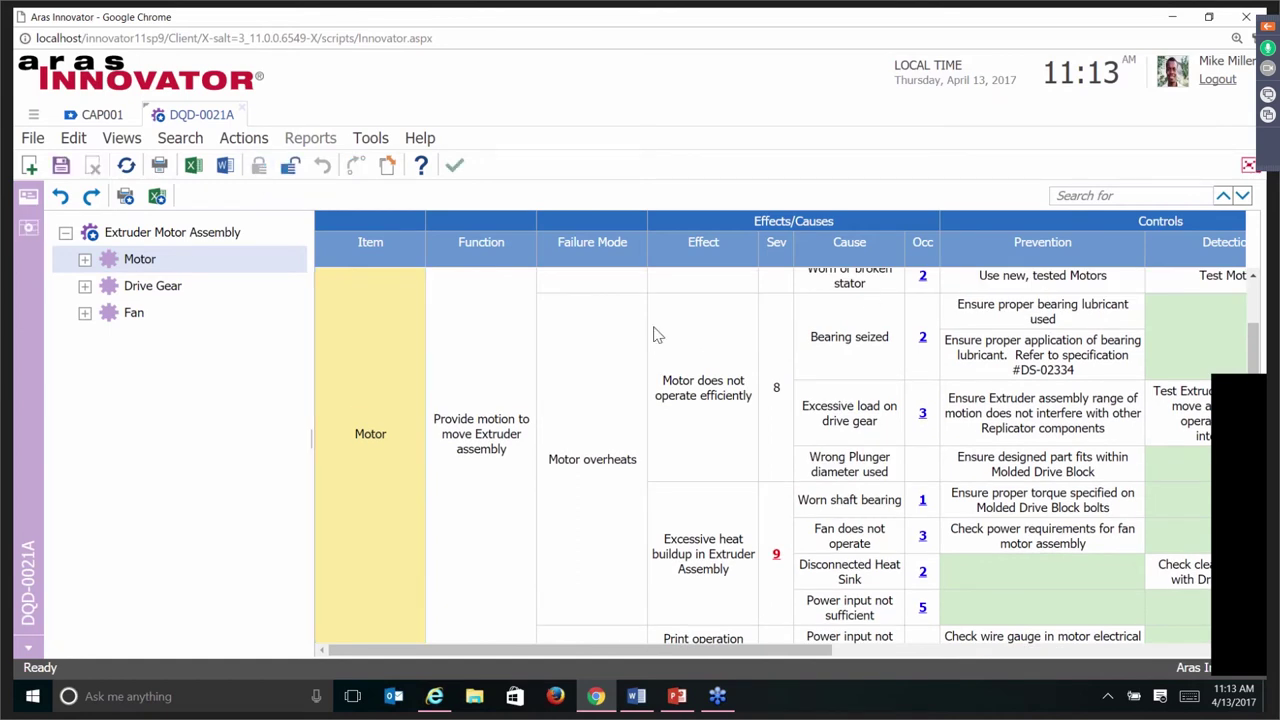
{"action": "scroll", "coordinate": [848, 338], "scroll_direction": "down", "scroll_amount": 2}
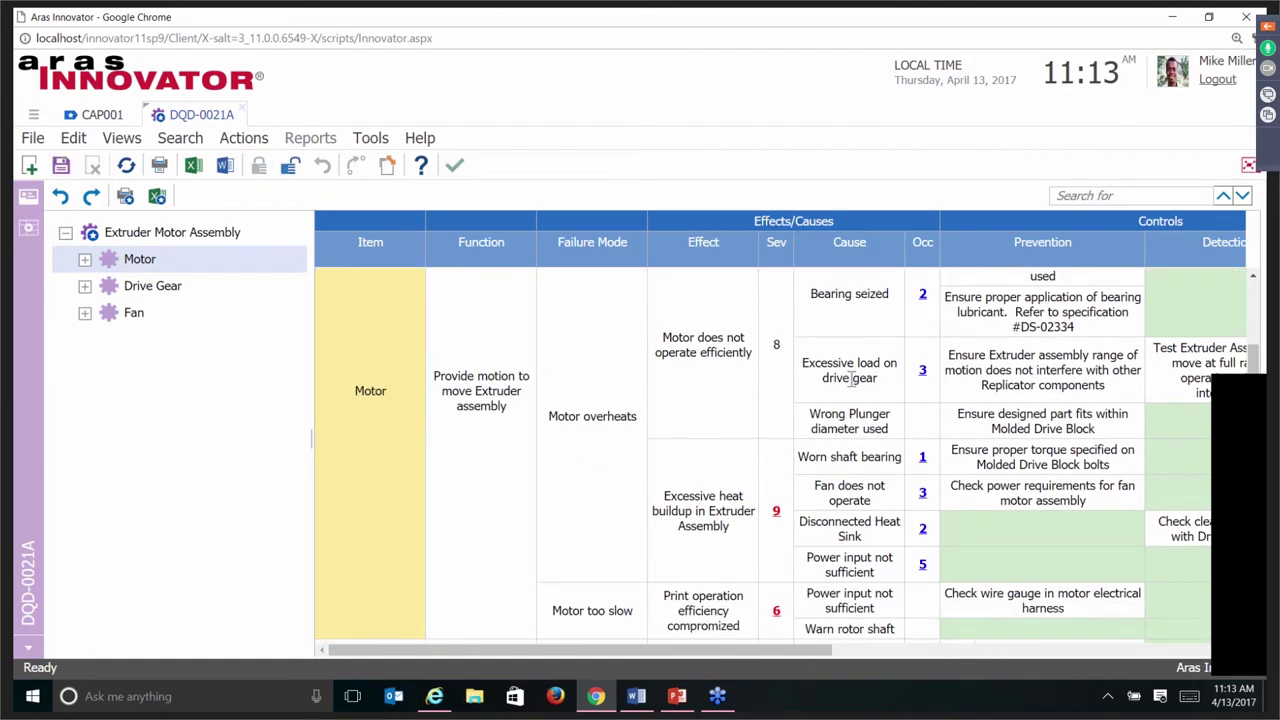
{"action": "scroll", "coordinate": [847, 338], "scroll_direction": "up", "scroll_amount": 4}
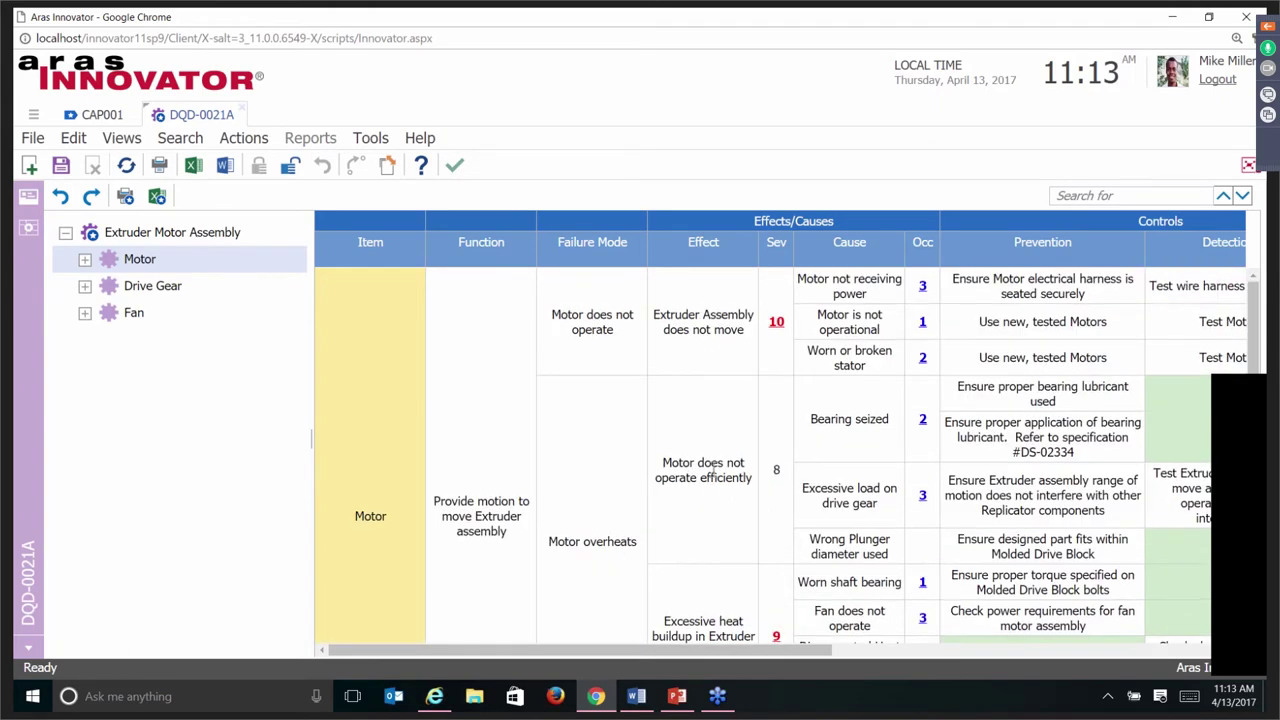
{"action": "scroll", "coordinate": [712, 465], "scroll_direction": "down", "scroll_amount": 4}
{"action": "left_click", "coordinate": [870, 422]}
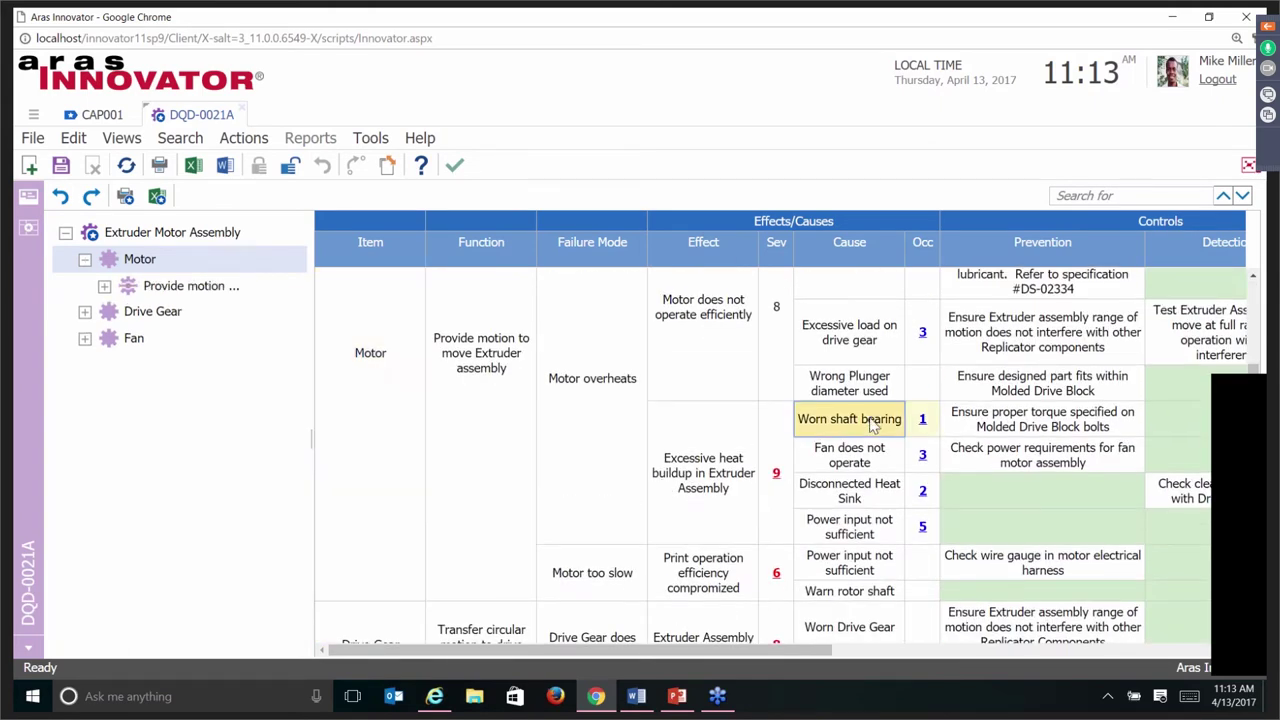
{"action": "right_click", "coordinate": [870, 422]}
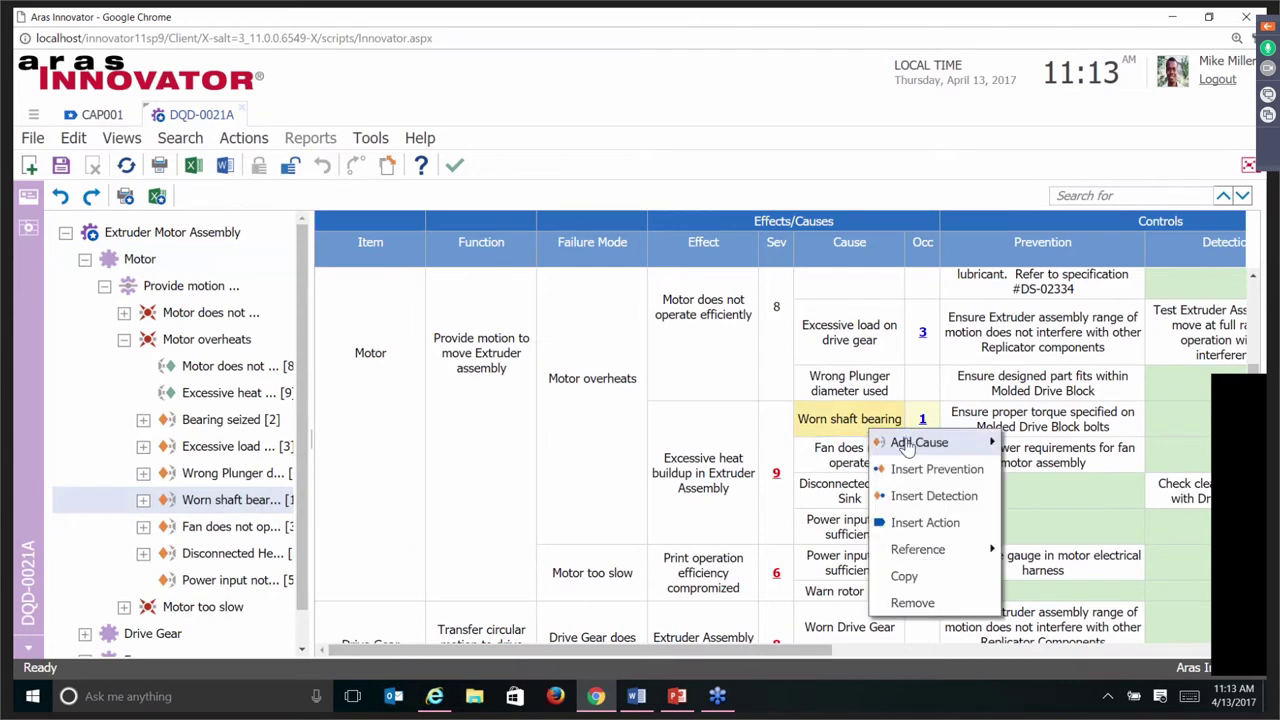
{"action": "mouse_move", "coordinate": [907, 446]}
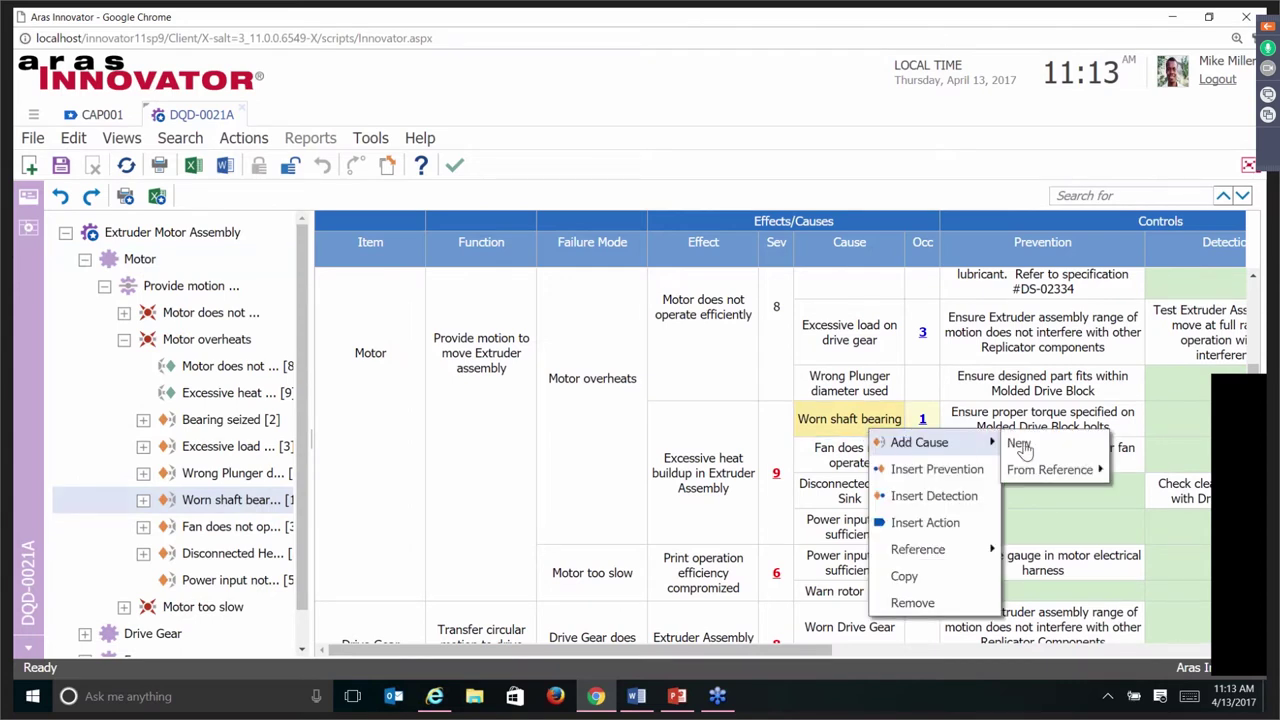
{"action": "mouse_move", "coordinate": [1031, 476]}
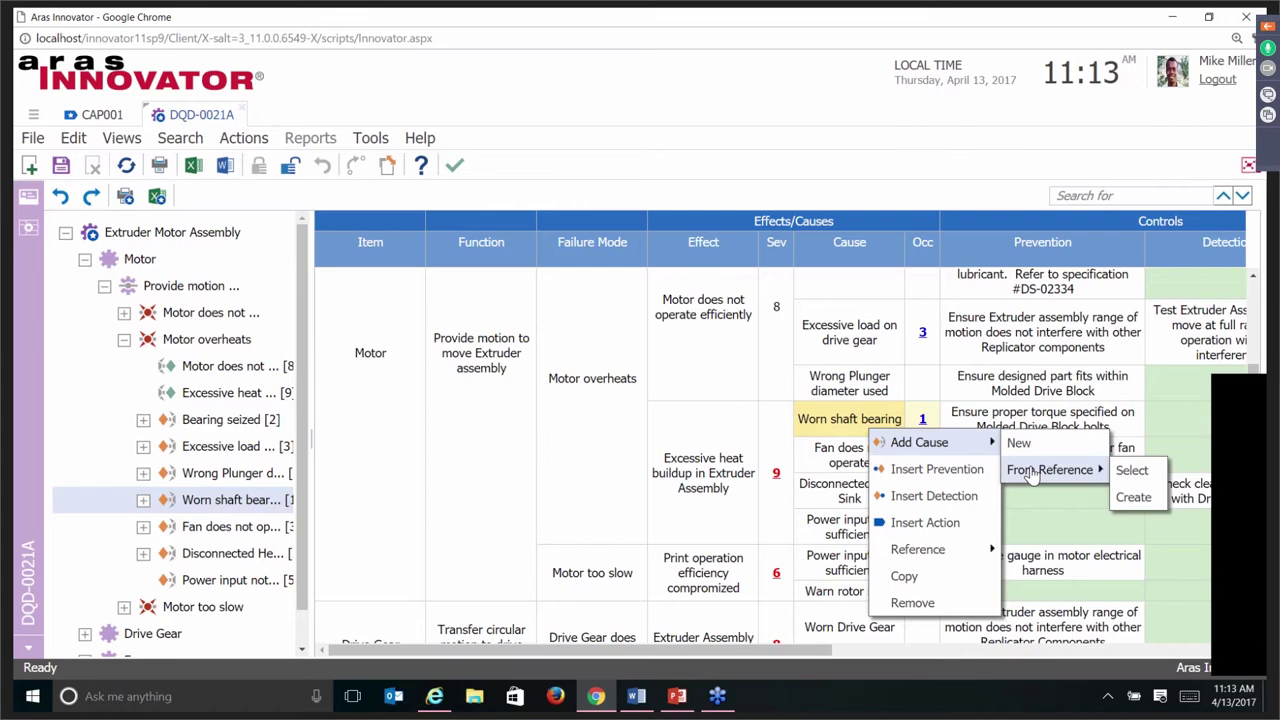
{"action": "left_click", "coordinate": [1132, 472]}
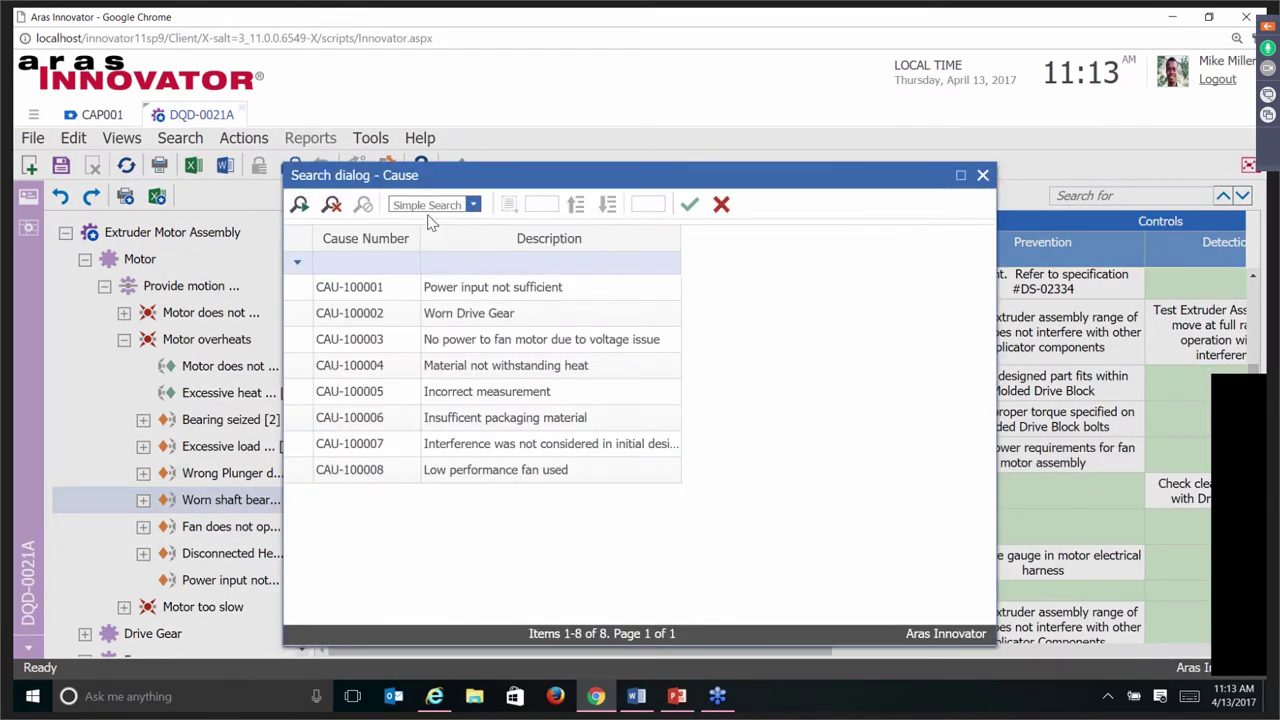
{"action": "left_click", "coordinate": [380, 417]}
{"action": "left_click", "coordinate": [386, 470]}
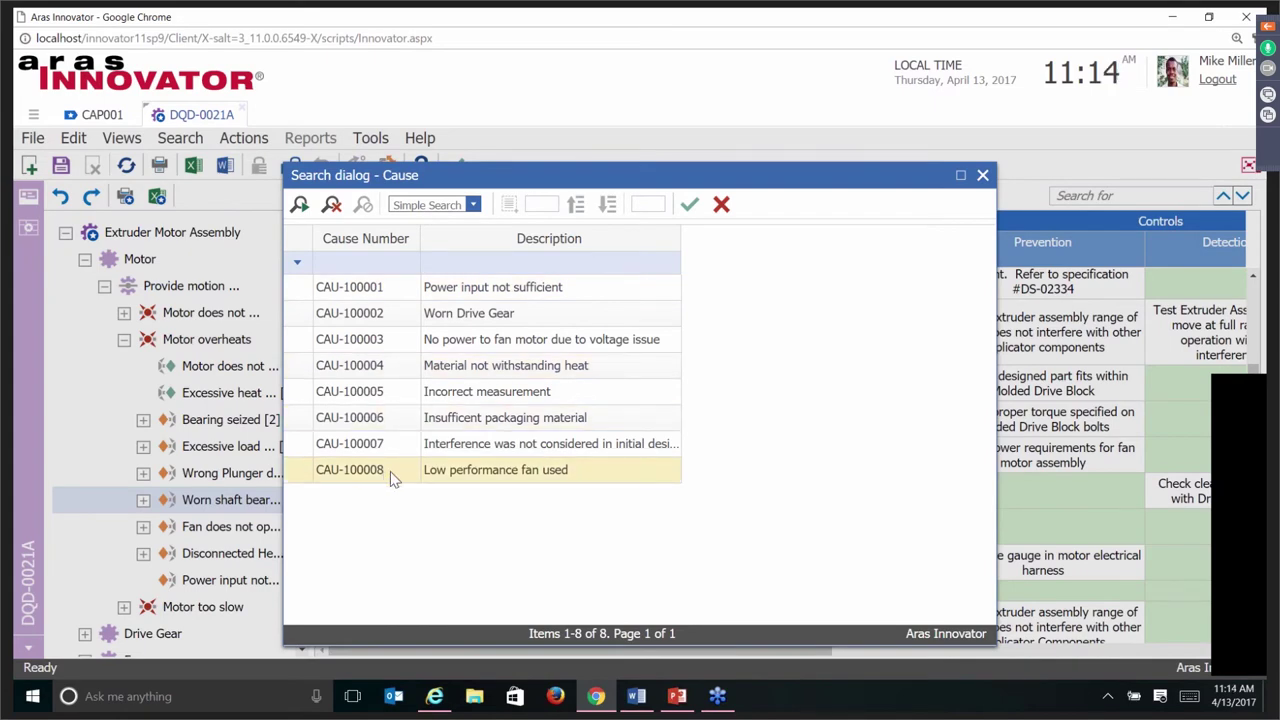
{"action": "double_click", "coordinate": [390, 471]}
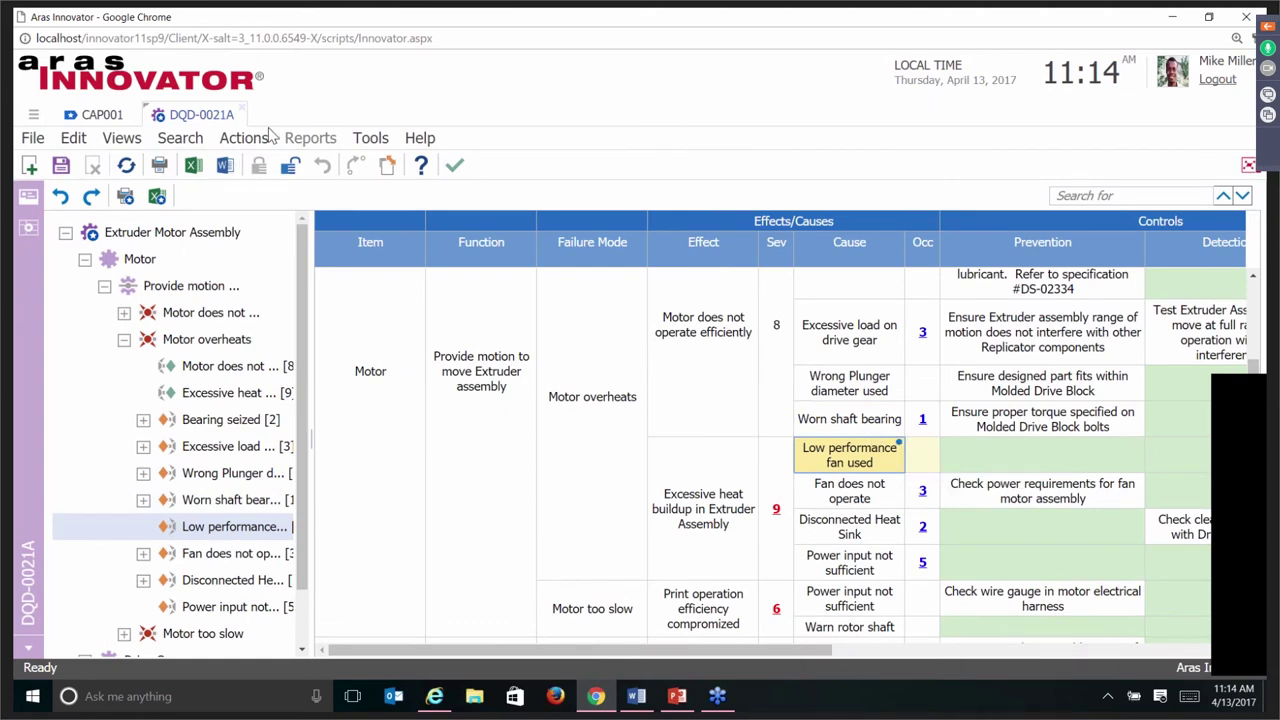
Save and unlock DQD-0021A, and close it to return to CAP001.
{"action": "left_click", "coordinate": [61, 167]}
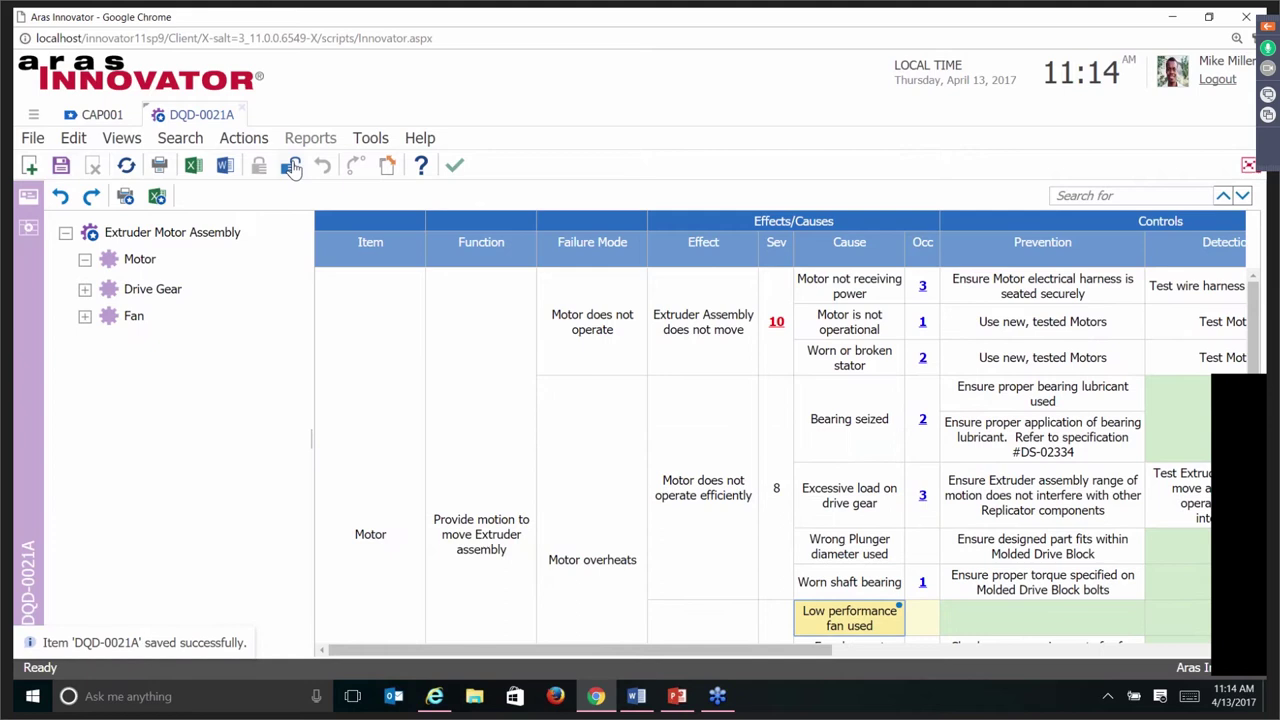
{"action": "left_click", "coordinate": [292, 168]}
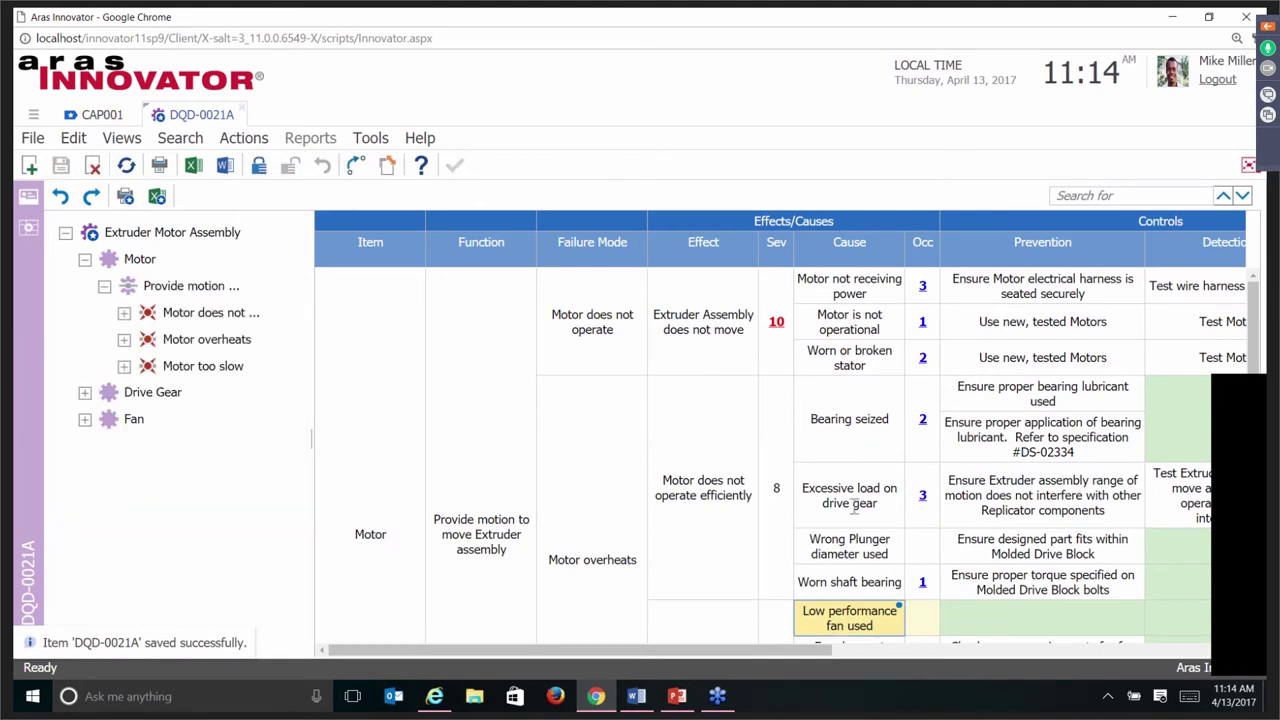
{"action": "scroll", "coordinate": [894, 457], "scroll_direction": "down", "scroll_amount": 3}
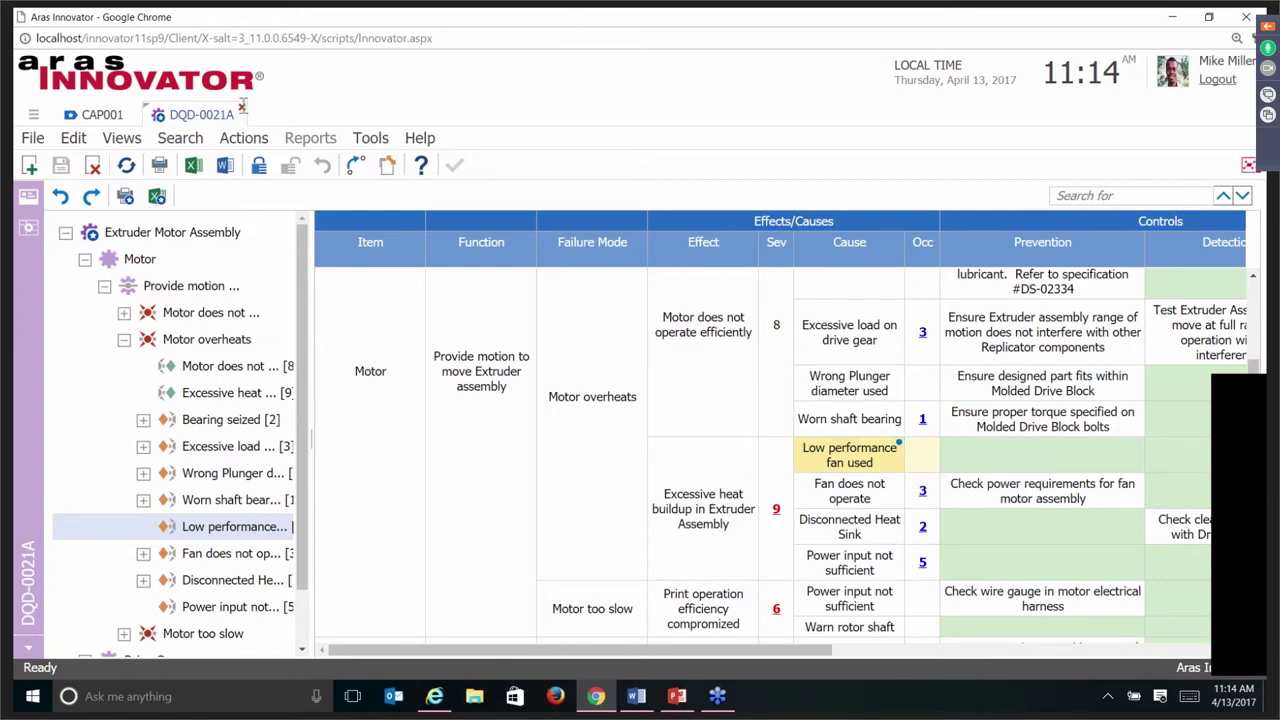
{"action": "left_click", "coordinate": [243, 114]}
Open ECO-00001015 for viewing from the preventive actions of CAP001.
{"action": "left_click", "coordinate": [138, 605]}
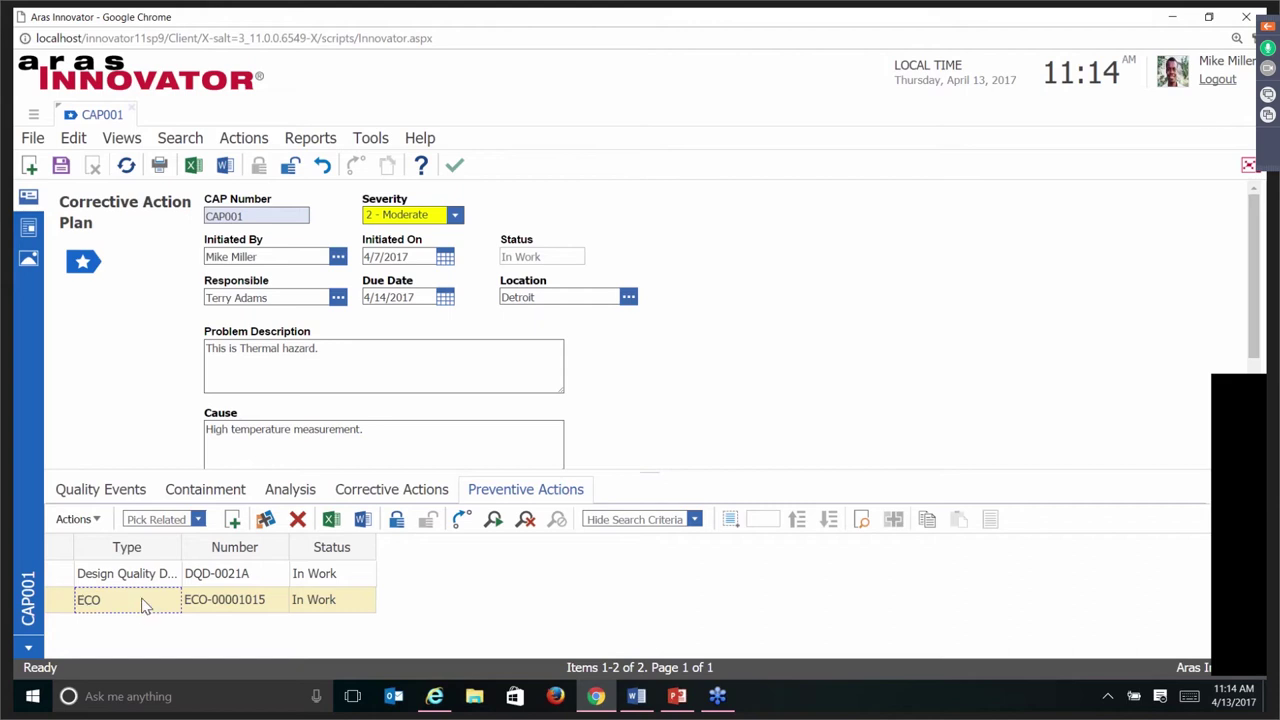
{"action": "right_click", "coordinate": [143, 605]}
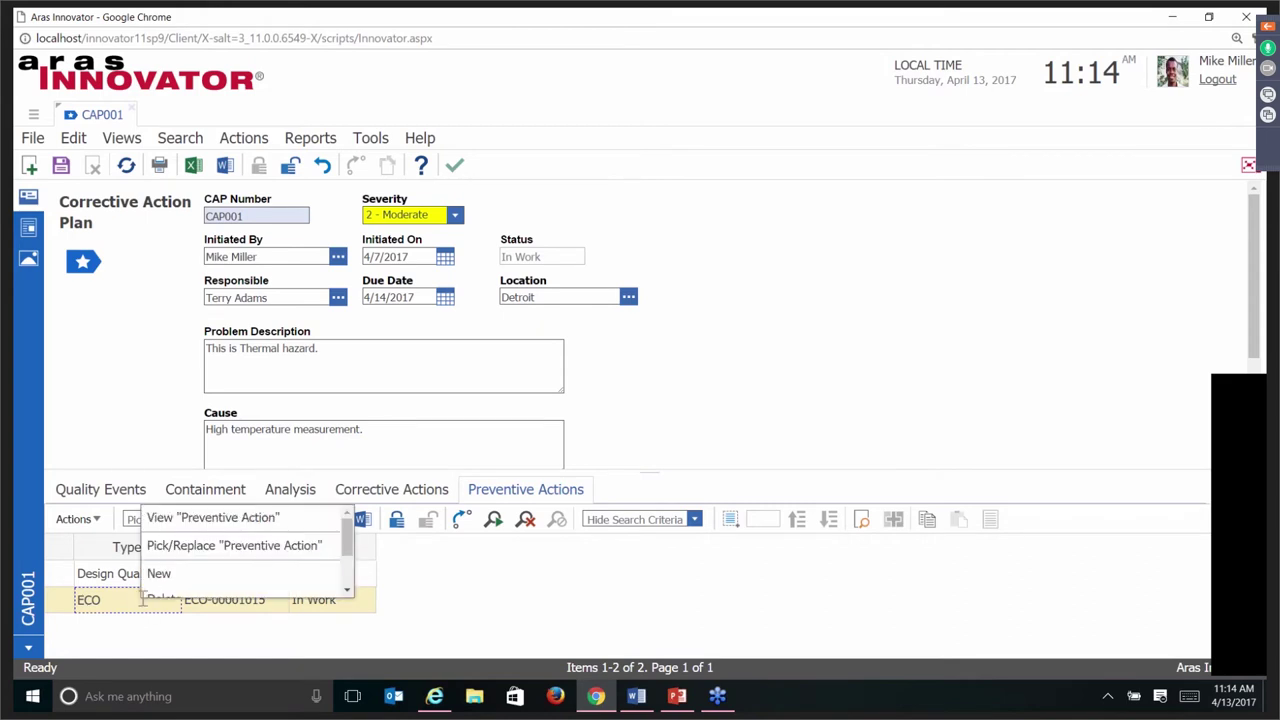
{"action": "left_click", "coordinate": [212, 517]}
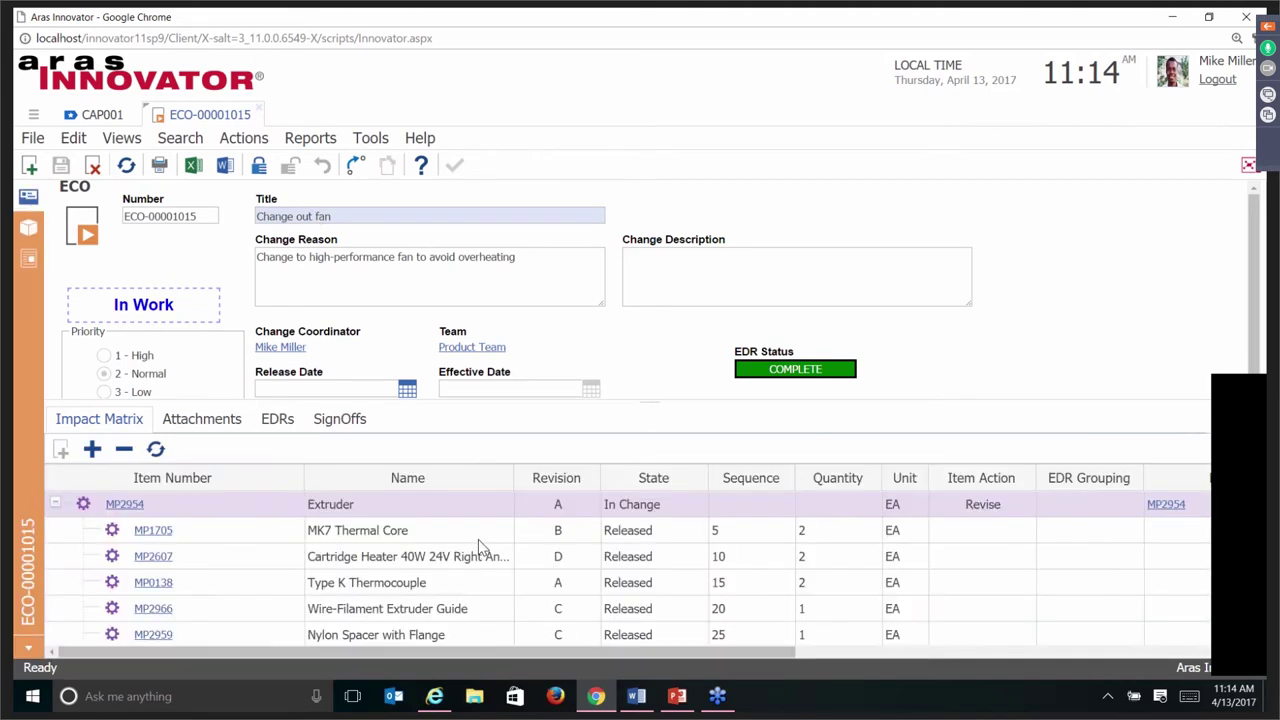
Examine the item and relationship actions in the impact matrix of ECO-00001015, including revised, removed and attached items, and close the ECO.
{"action": "left_click", "coordinate": [478, 539]}
{"action": "left_click", "coordinate": [1064, 512]}
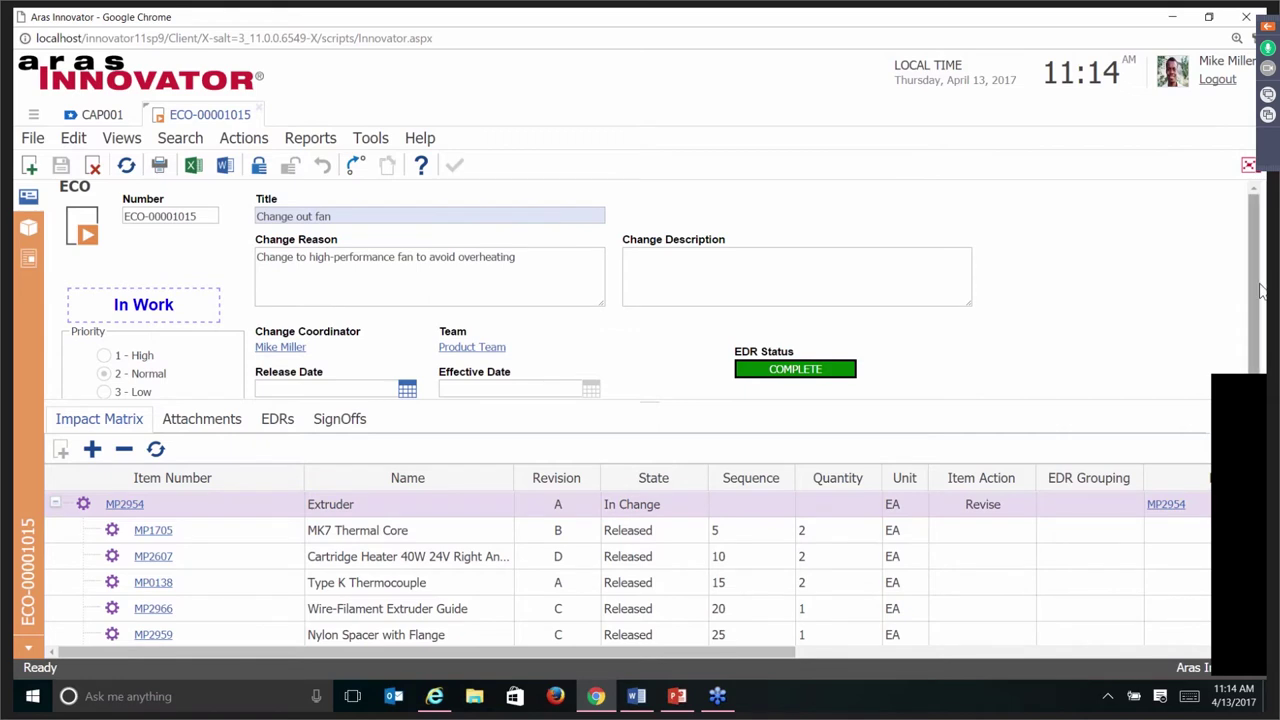
{"action": "left_click_drag", "start_coordinate": [1250, 287], "coordinate": [1260, 316]}
{"action": "left_click", "coordinate": [1263, 414]}
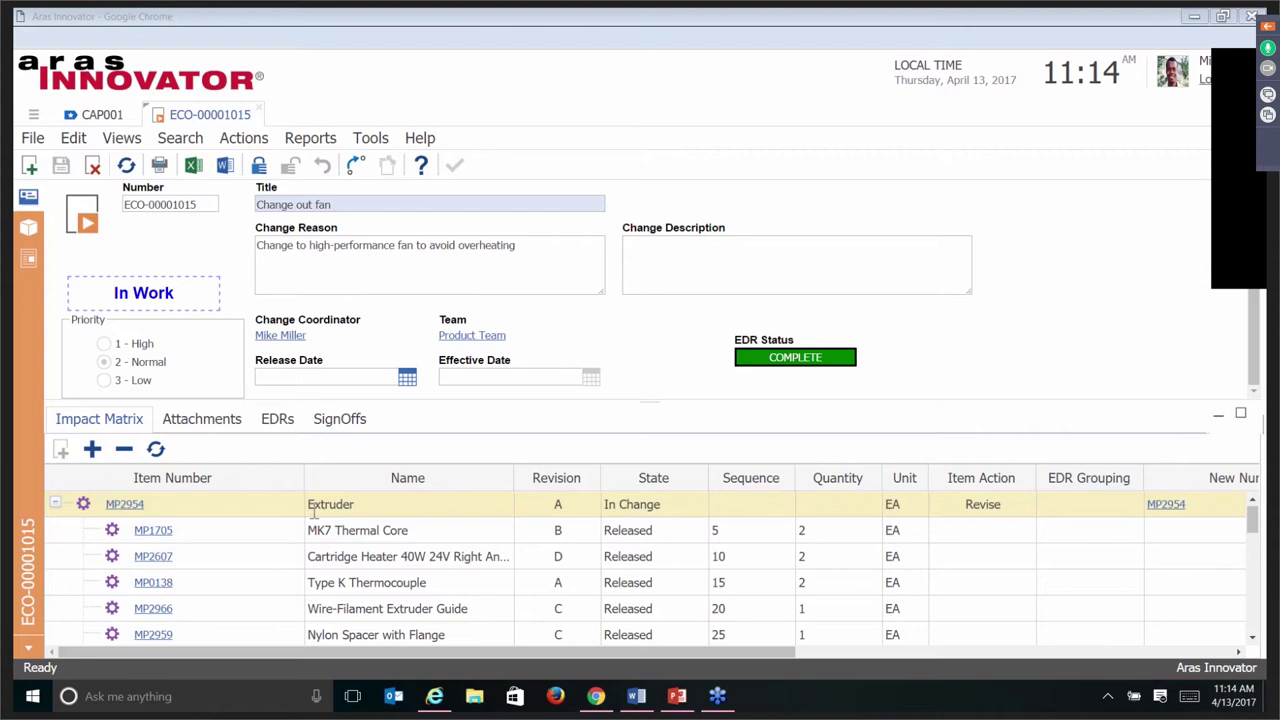
{"action": "left_click_drag", "start_coordinate": [365, 649], "coordinate": [568, 655]}
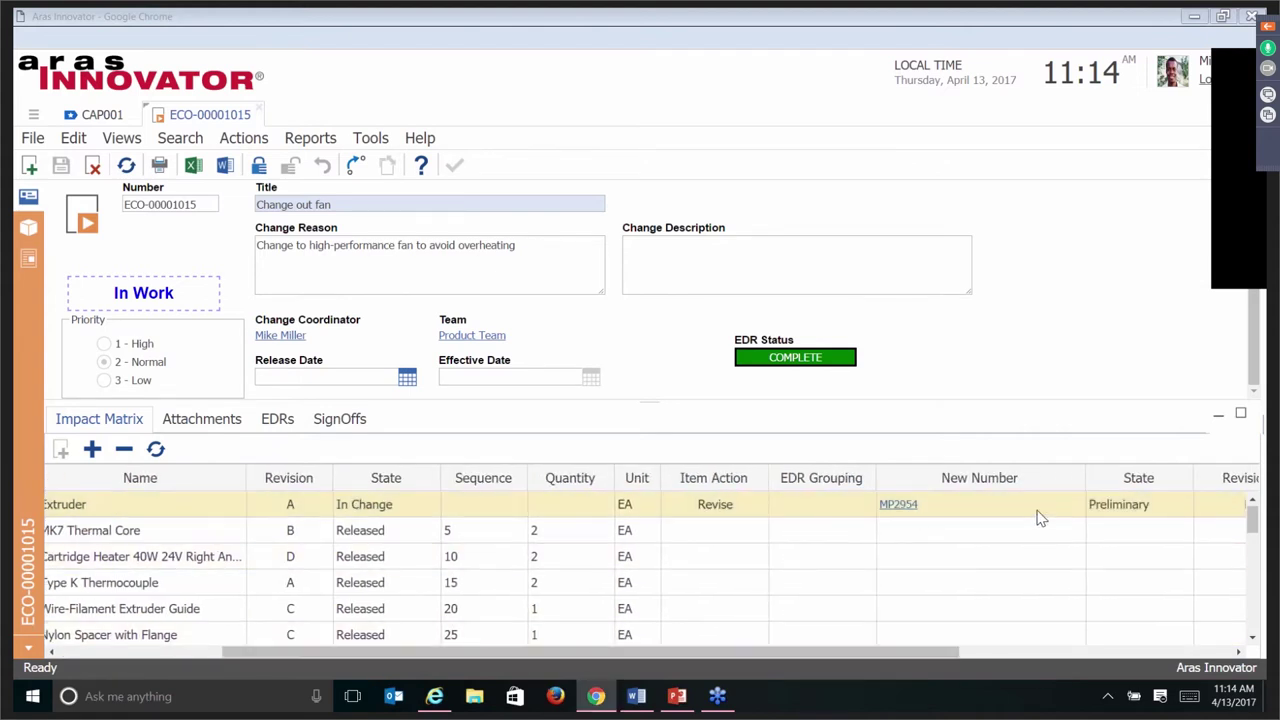
{"action": "left_click_drag", "start_coordinate": [929, 655], "coordinate": [1020, 652]}
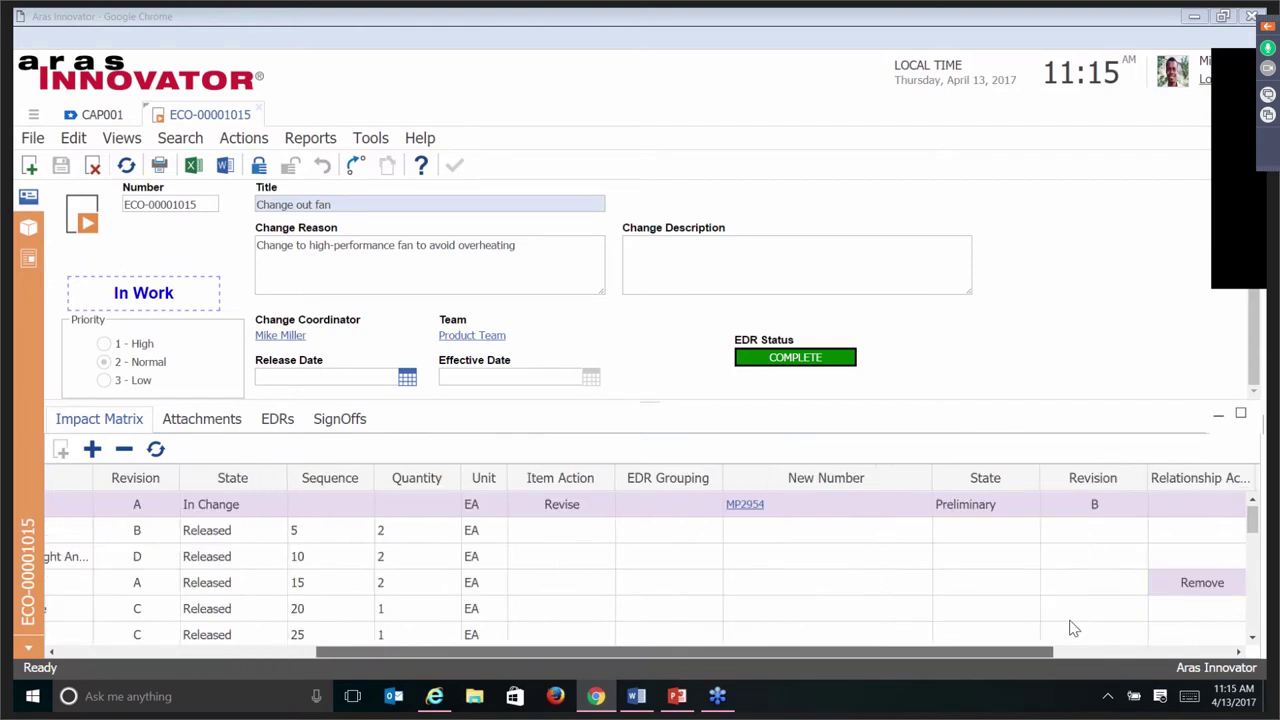
{"action": "scroll", "coordinate": [1120, 580], "scroll_direction": "down", "scroll_amount": 2}
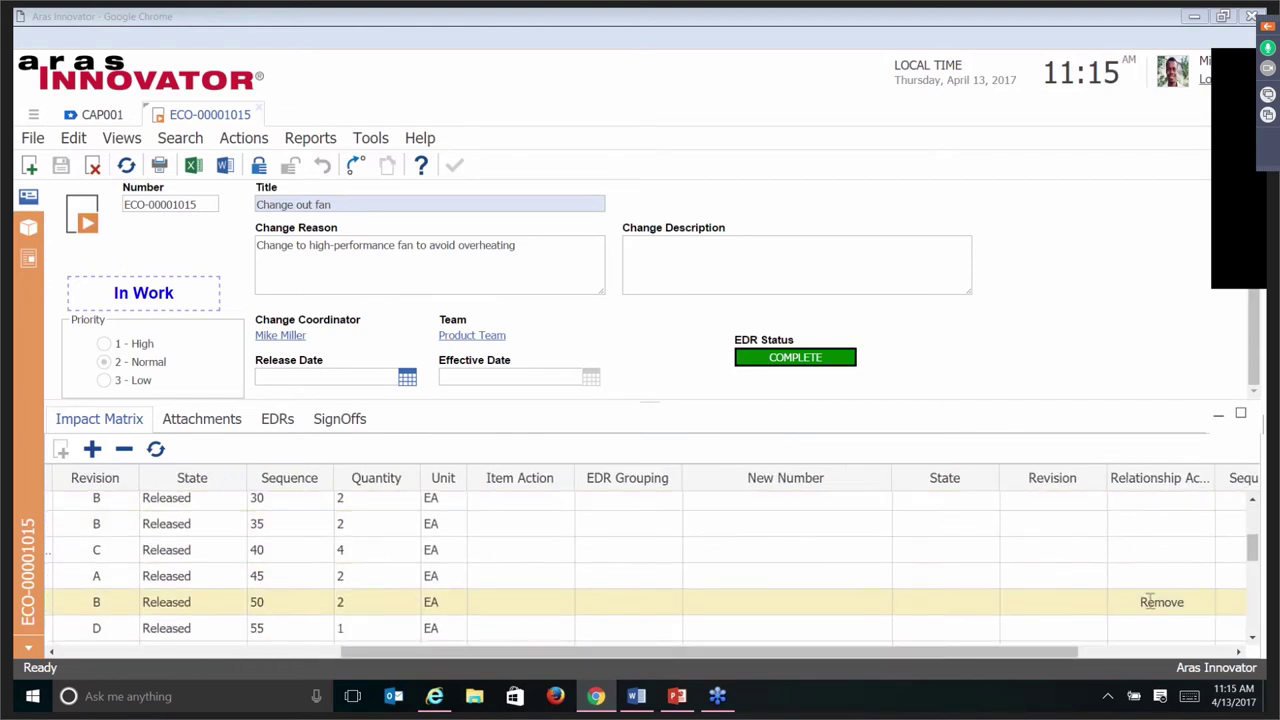
{"action": "scroll", "coordinate": [1150, 600], "scroll_direction": "down", "scroll_amount": 8}
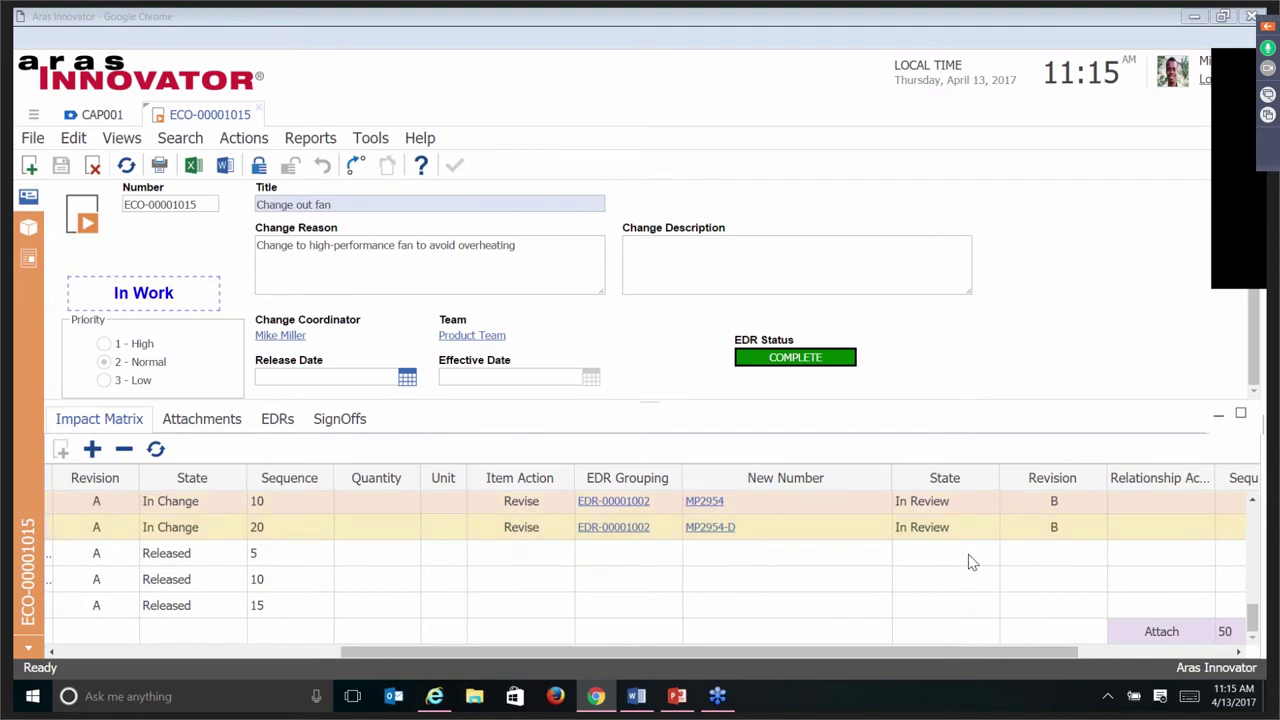
{"action": "left_click", "coordinate": [680, 511]}
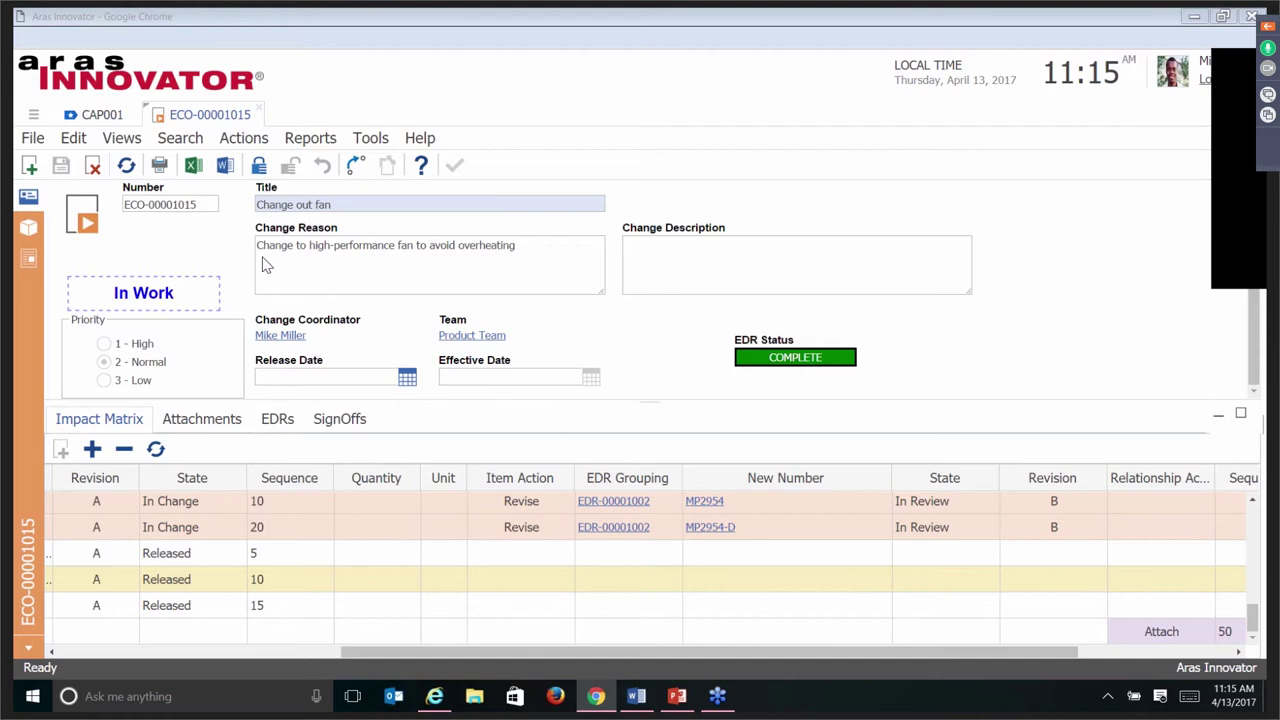
{"action": "left_click", "coordinate": [258, 110]}
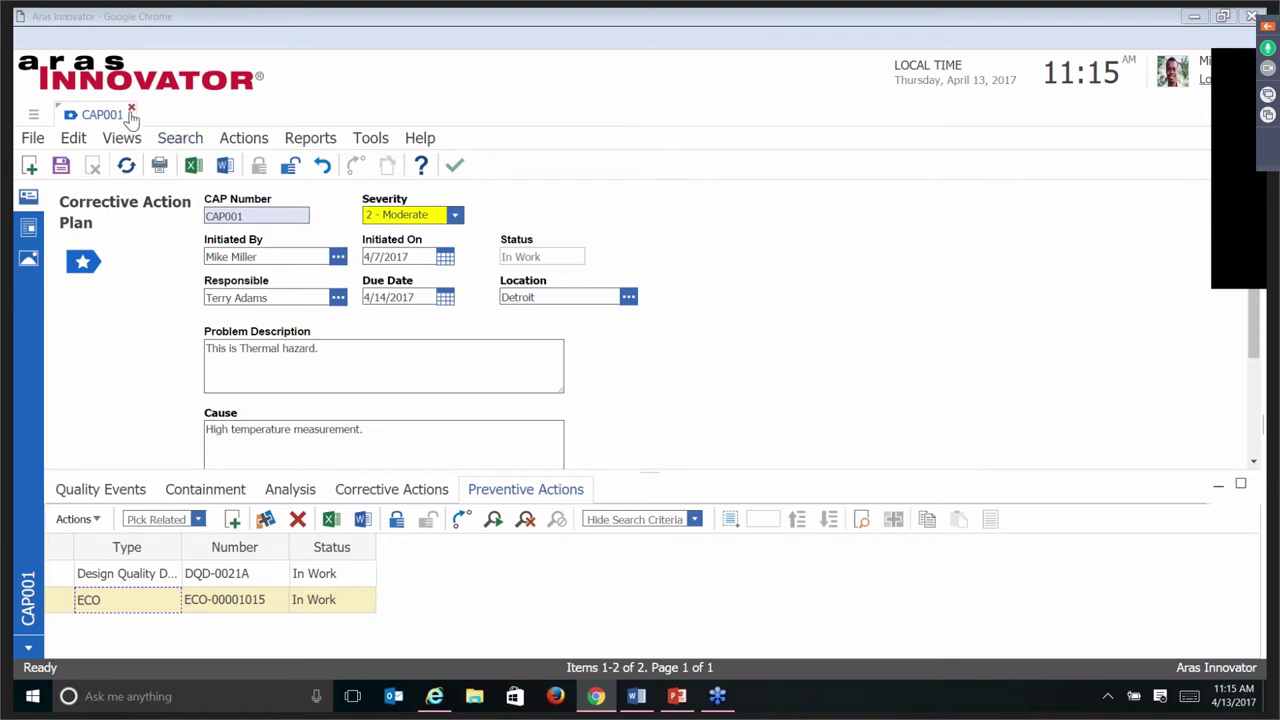
Close corrective action plan CAP001 and list the NCRs under Quality Events.
{"action": "left_click", "coordinate": [131, 108]}
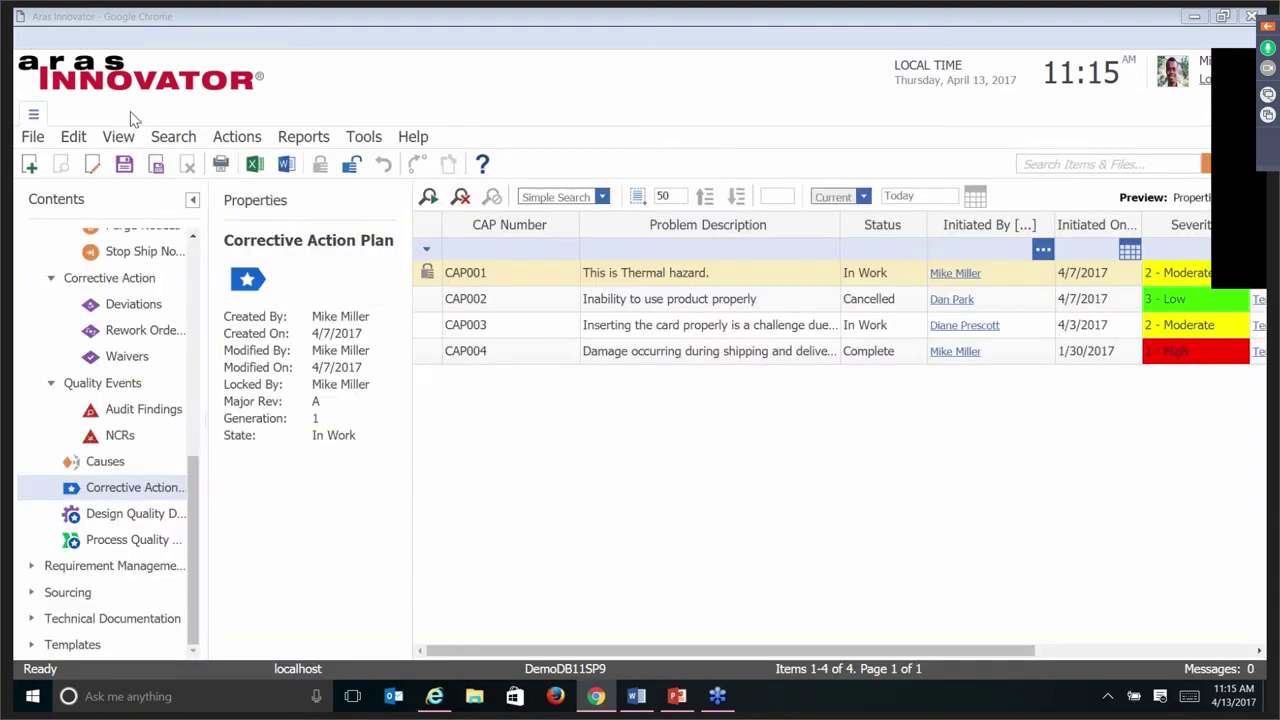
{"action": "left_click_drag", "start_coordinate": [196, 498], "coordinate": [217, 474]}
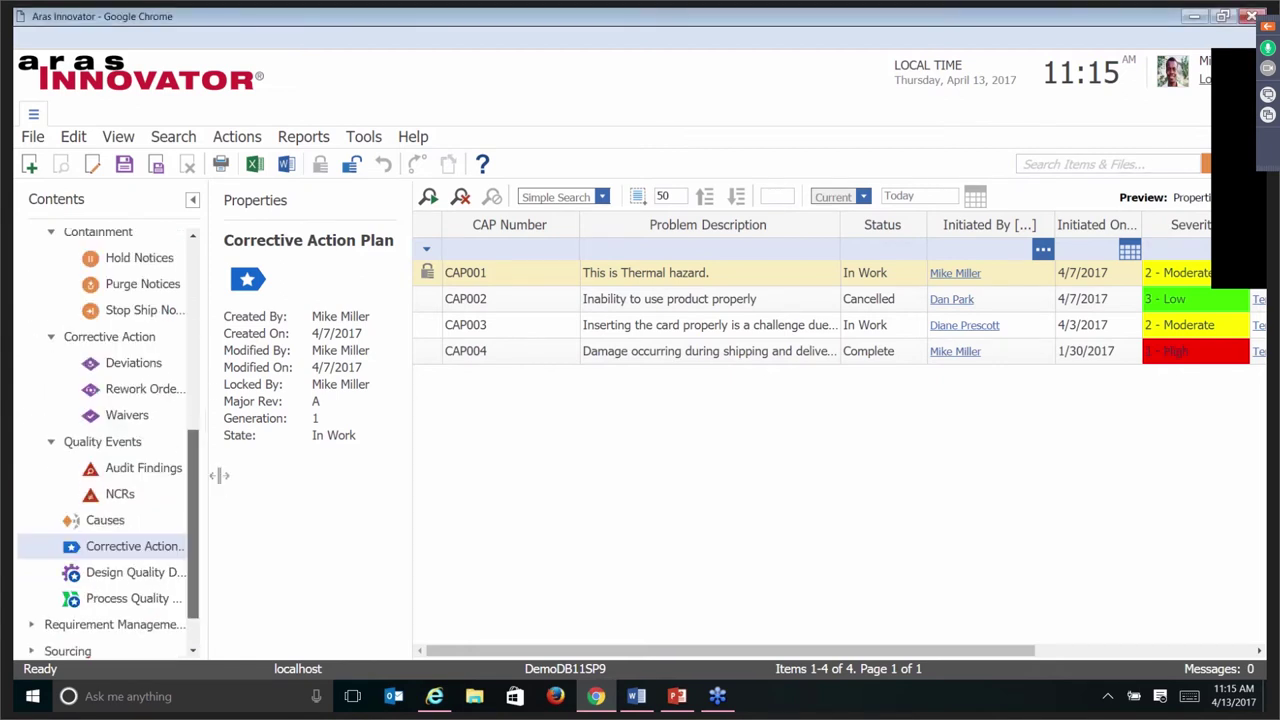
{"action": "left_click", "coordinate": [125, 503]}
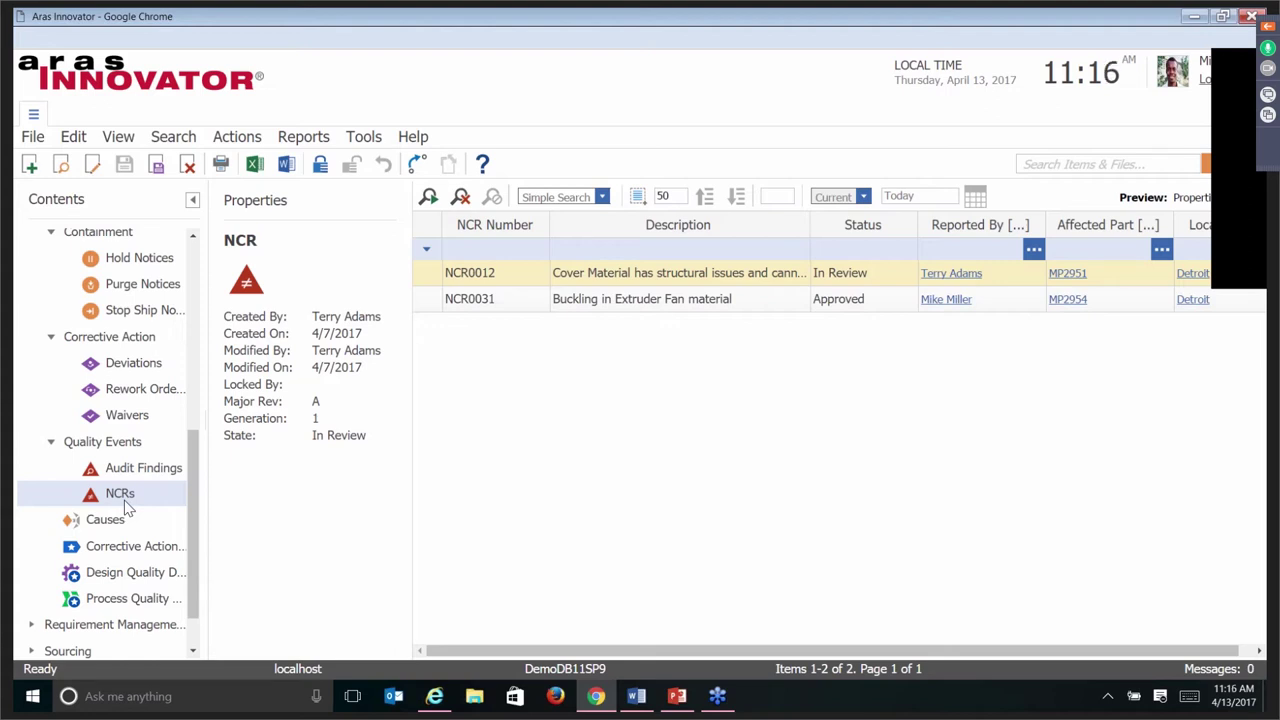
Open NCR0012 for viewing and display its attached image and the 3D model of its affected part.
{"action": "left_click", "coordinate": [520, 286]}
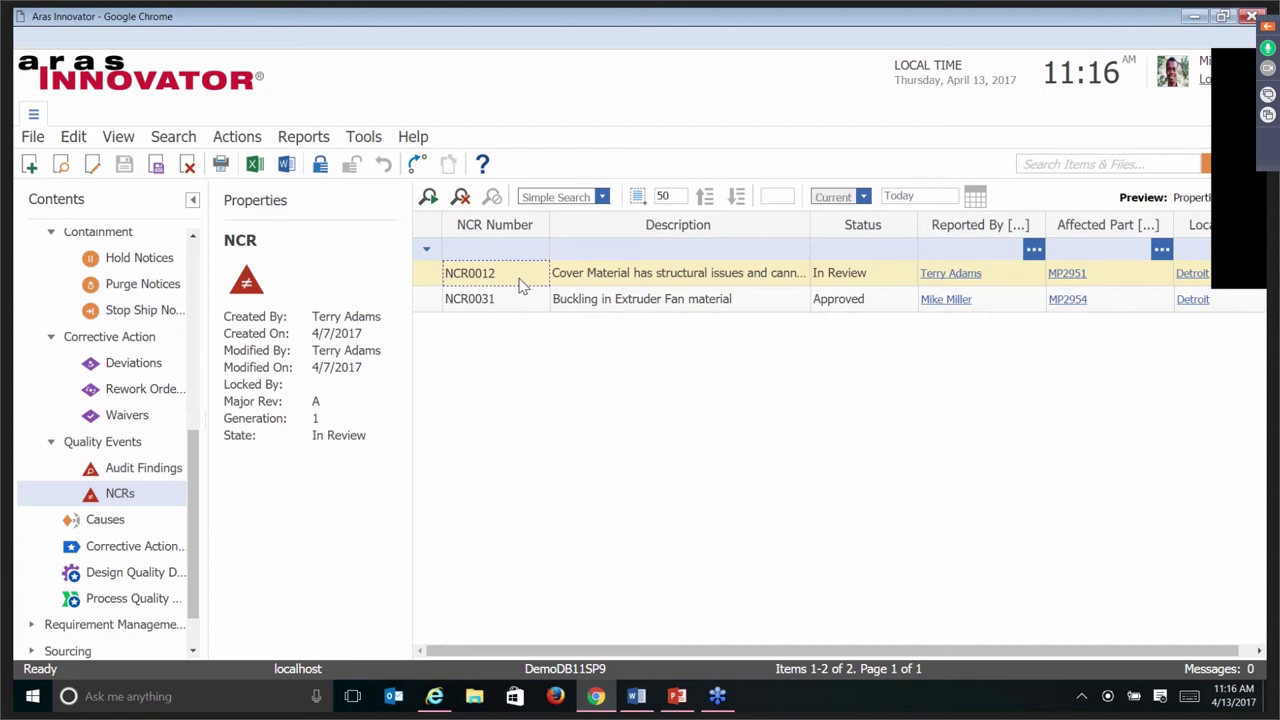
{"action": "right_click", "coordinate": [517, 277]}
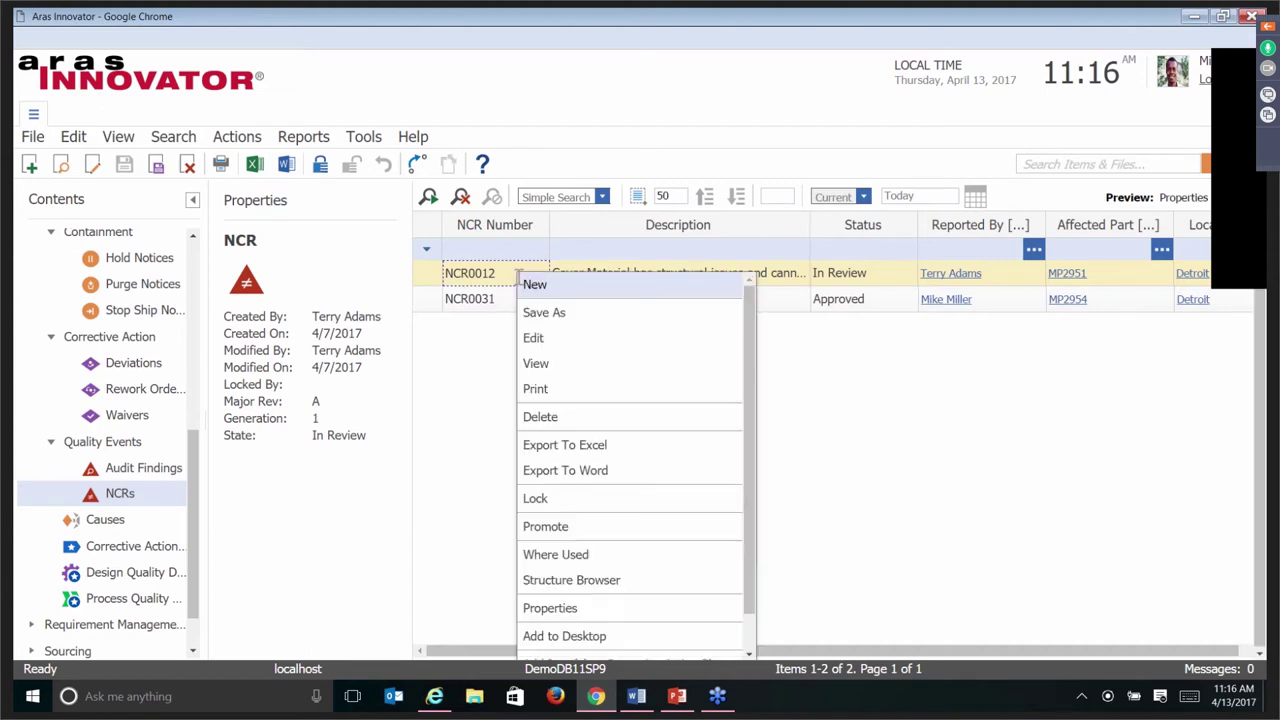
{"action": "left_click", "coordinate": [536, 363]}
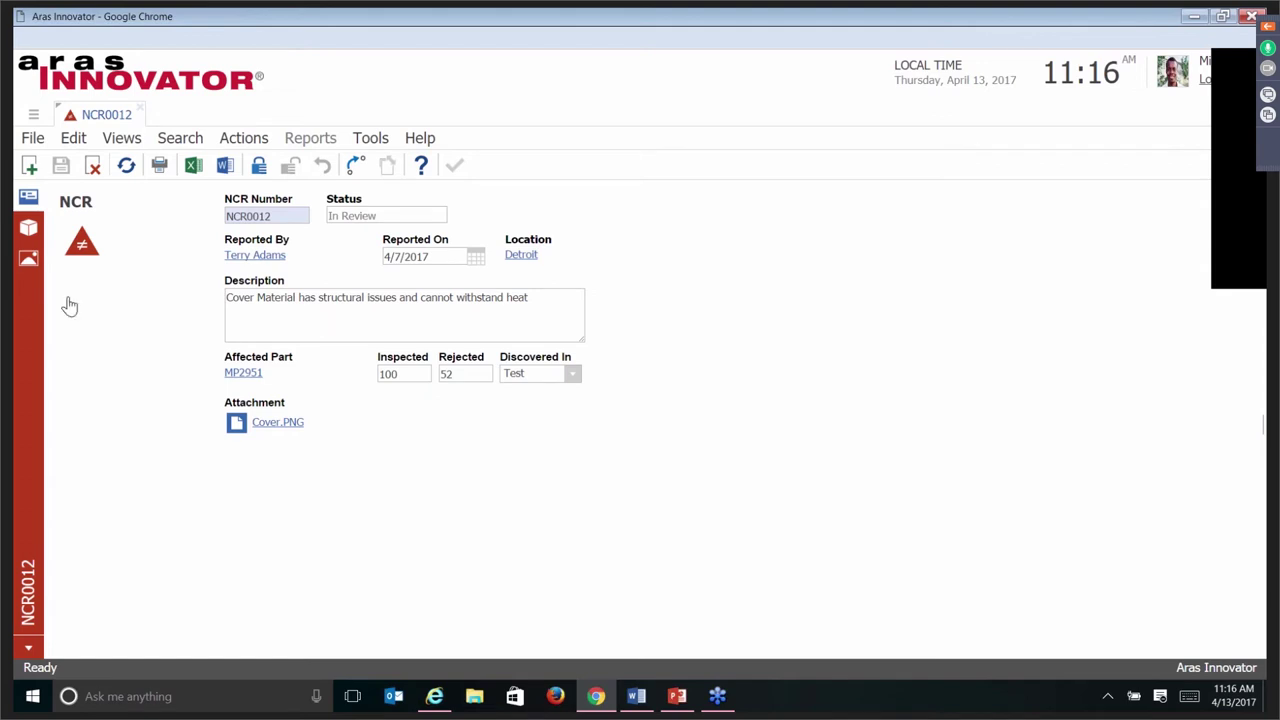
{"action": "left_click", "coordinate": [28, 258]}
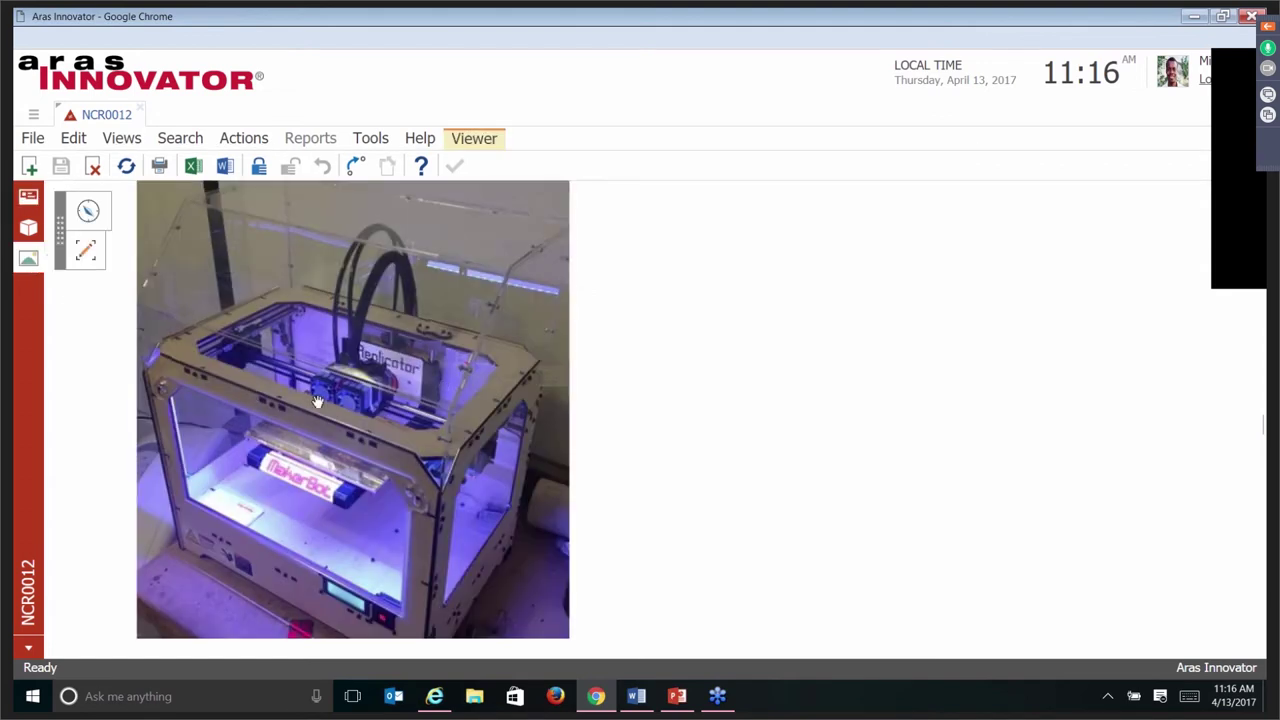
{"action": "left_click", "coordinate": [28, 230]}
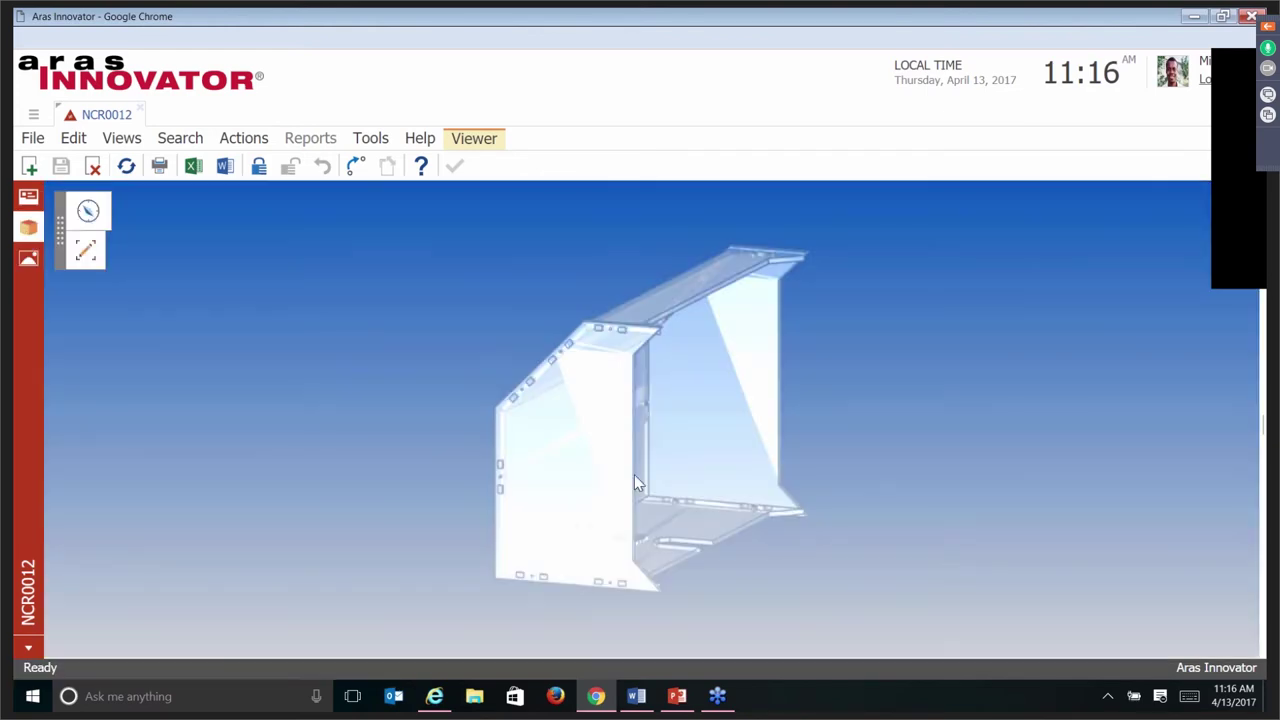
Return to the form of NCR0012 and create a new corrective action plan from it.
{"action": "left_click_drag", "start_coordinate": [714, 403], "coordinate": [320, 354]}
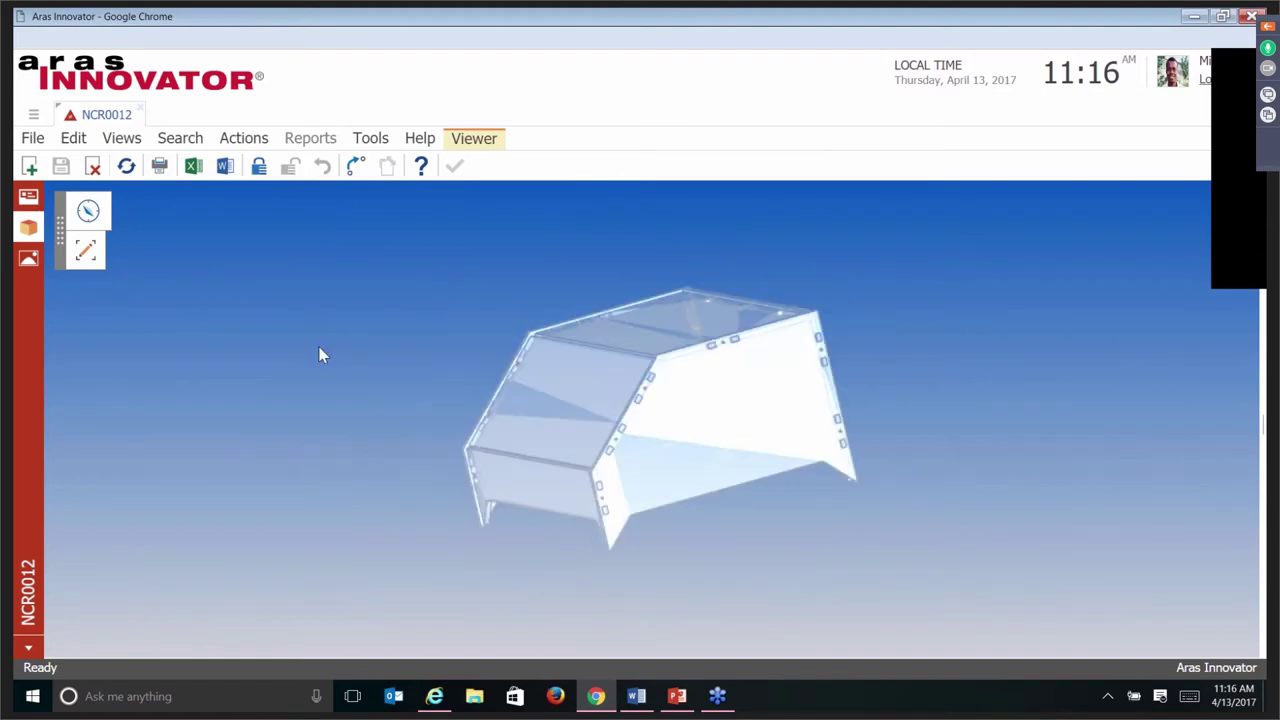
{"action": "left_click", "coordinate": [27, 205]}
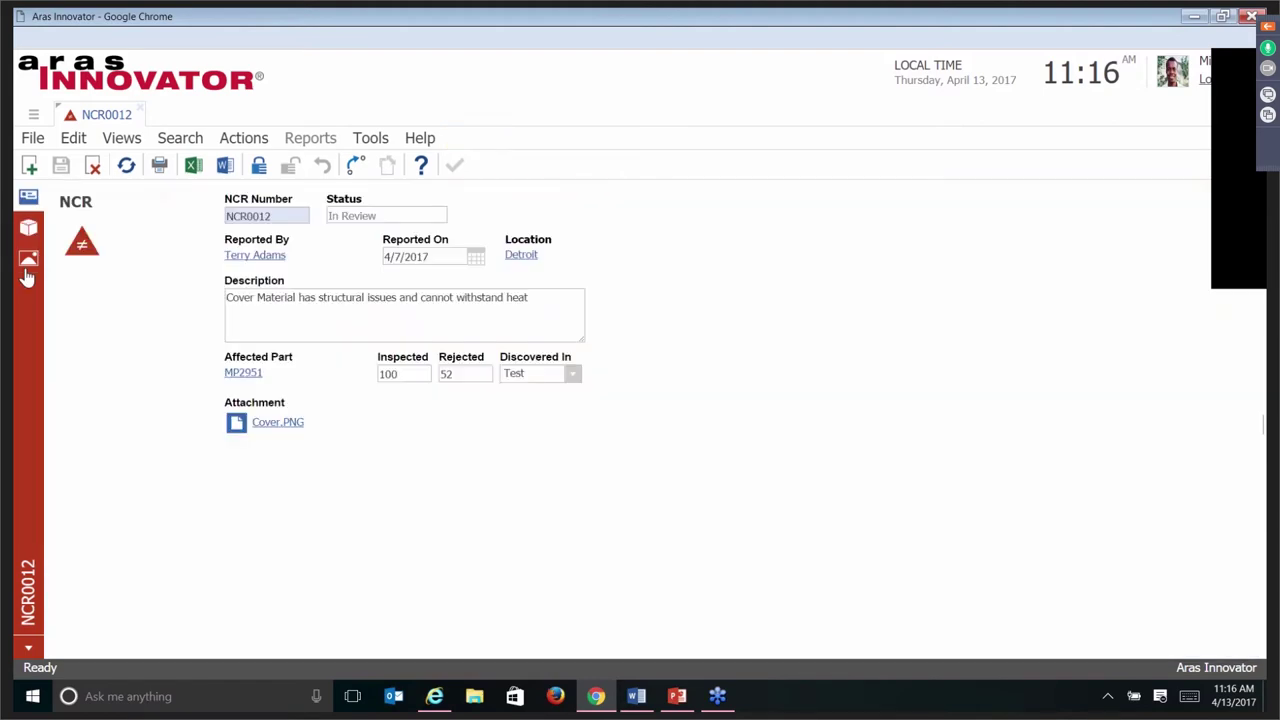
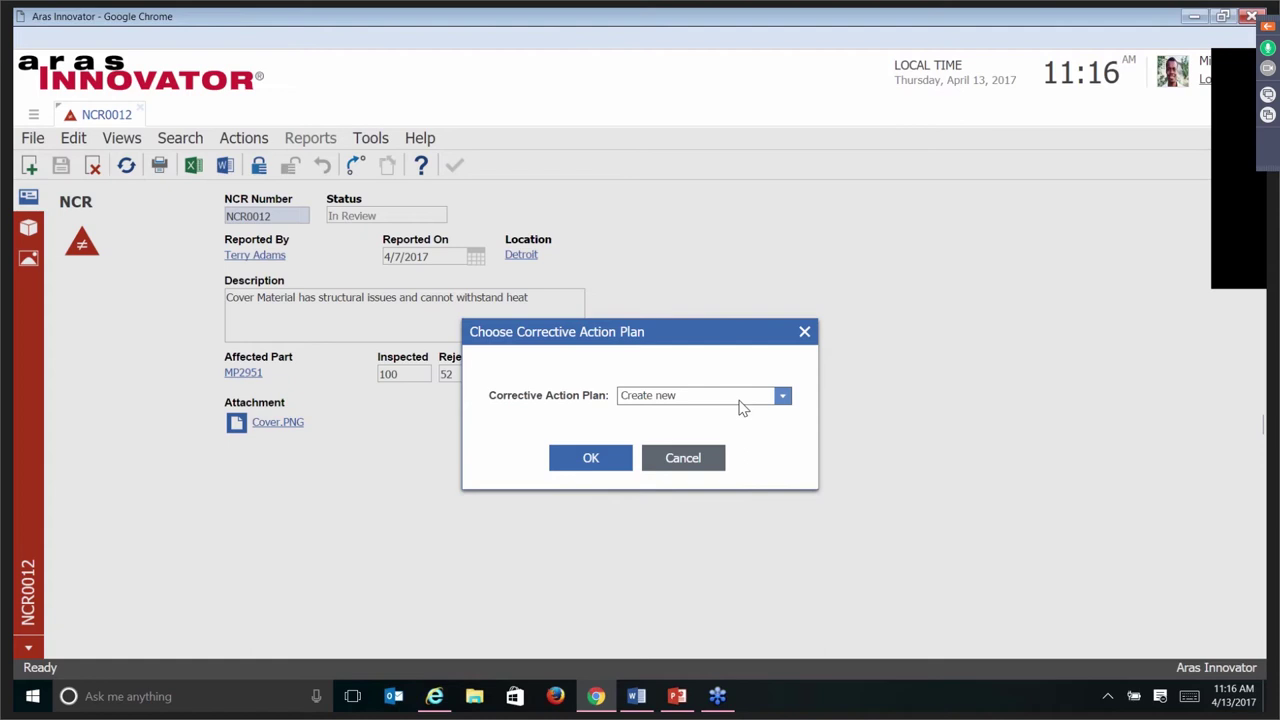
{"action": "left_click", "coordinate": [783, 397]}
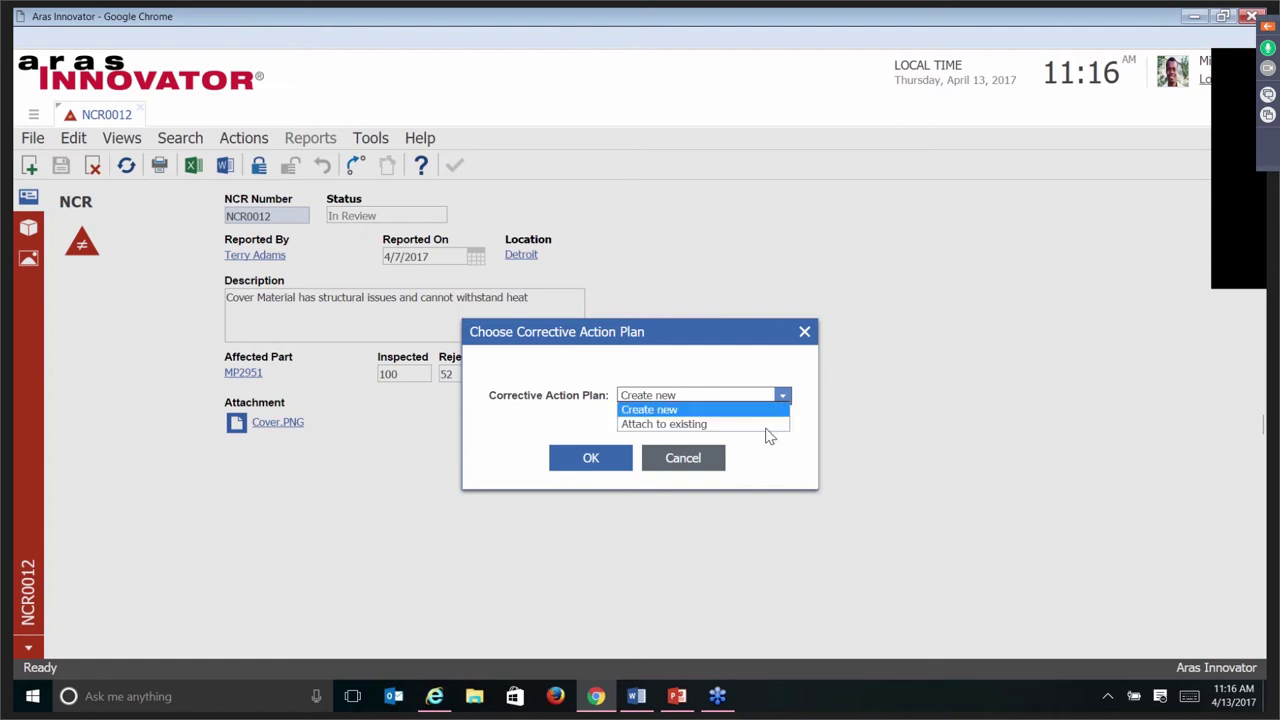
{"action": "left_click", "coordinate": [755, 410]}
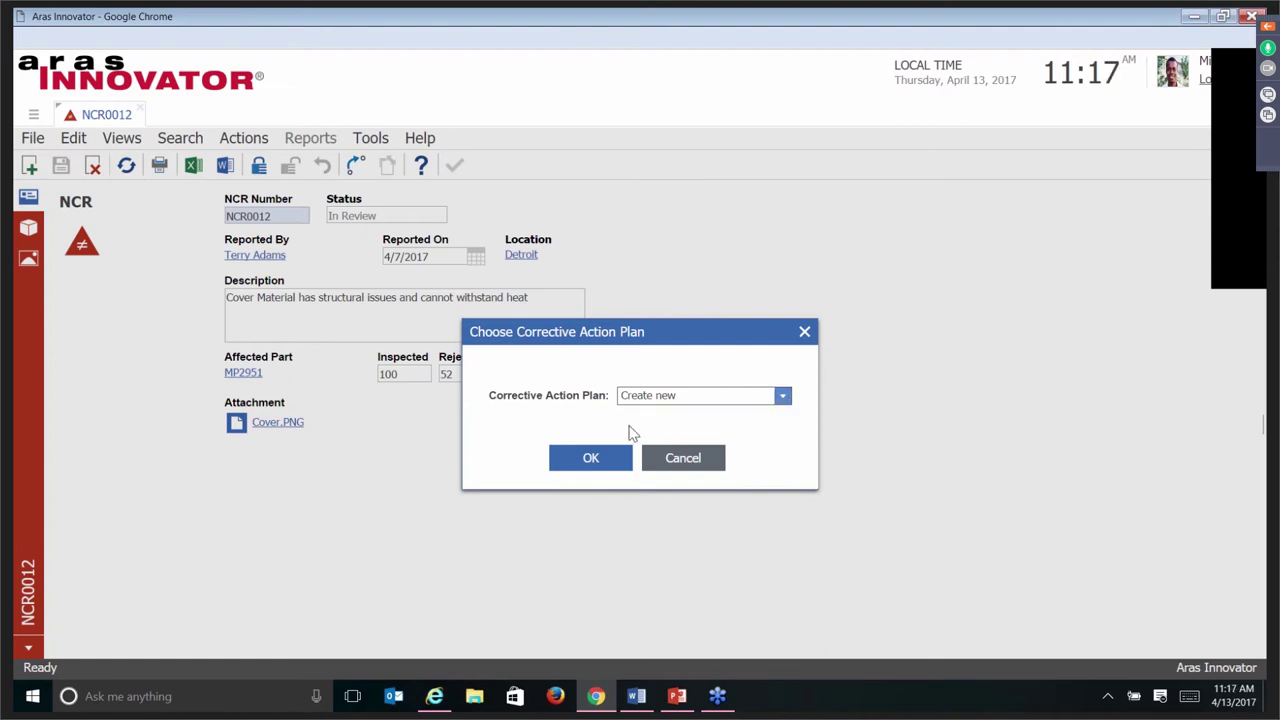
{"action": "left_click", "coordinate": [594, 458]}
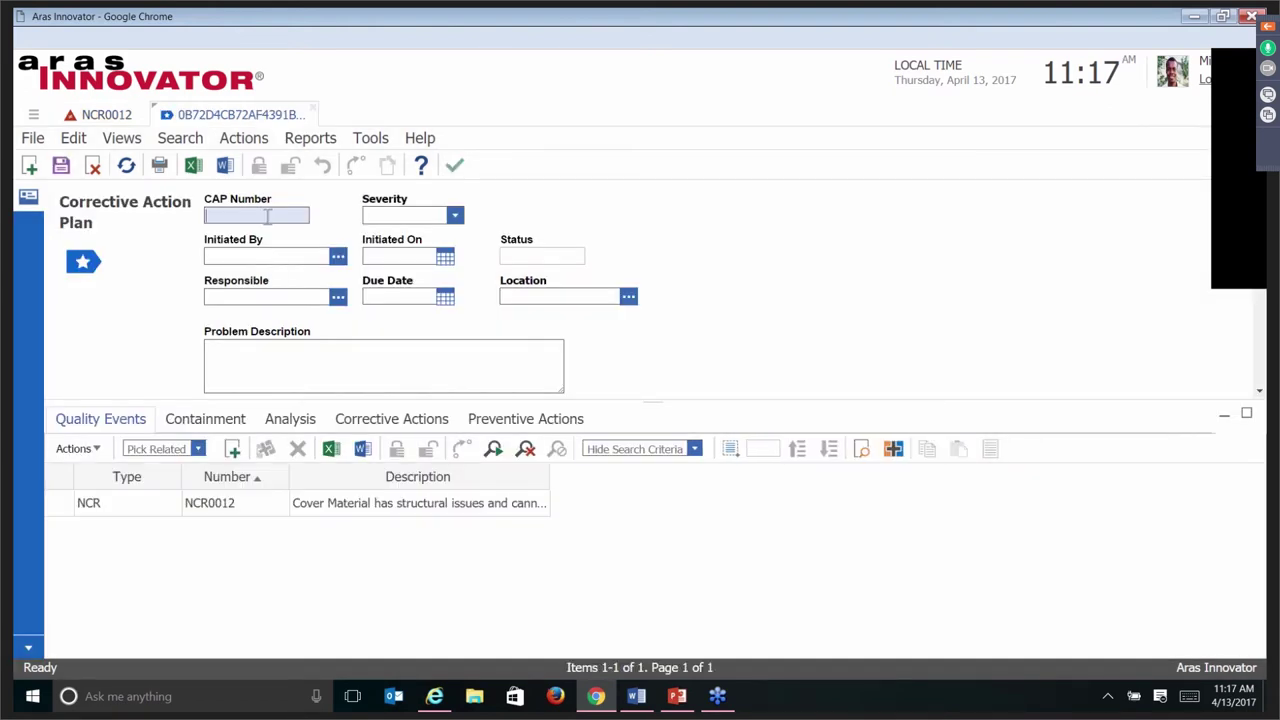
Set the CAP number to CAP009 and the problem description to "Makerbot Cover material issue", and save the corrective action plan.
{"action": "type", "text": "CAP009"}
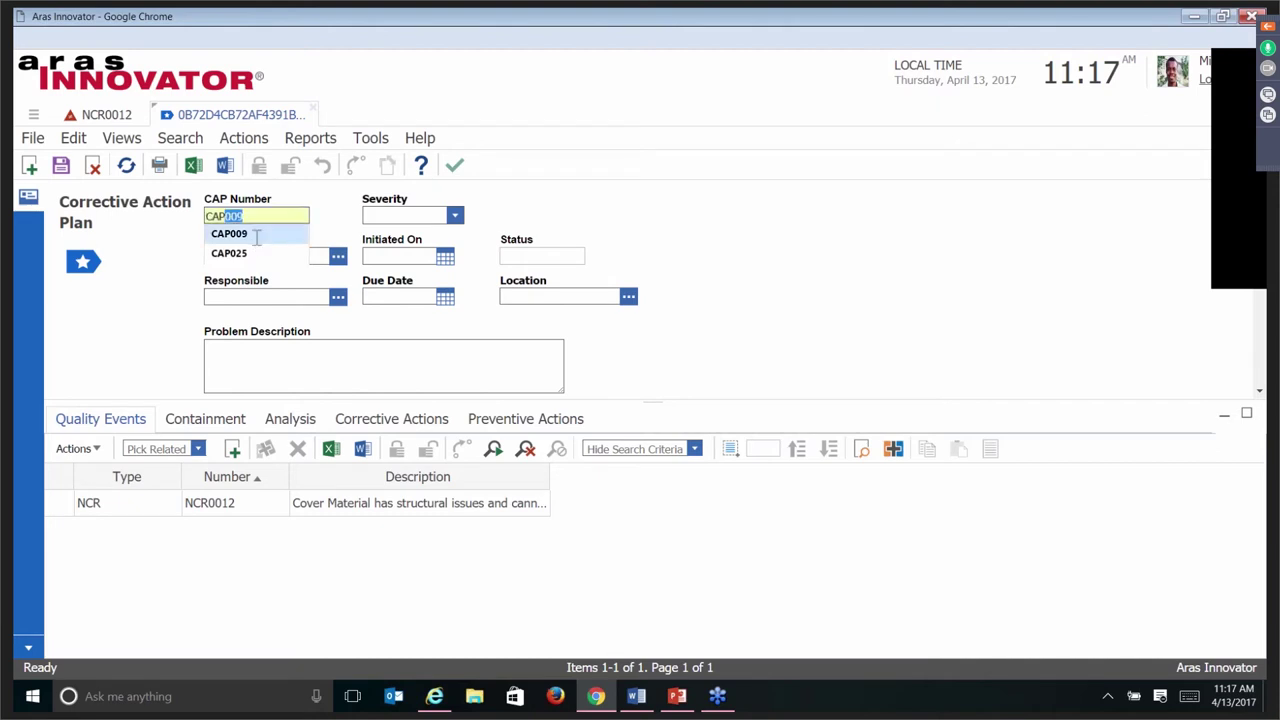
{"action": "left_click", "coordinate": [252, 236]}
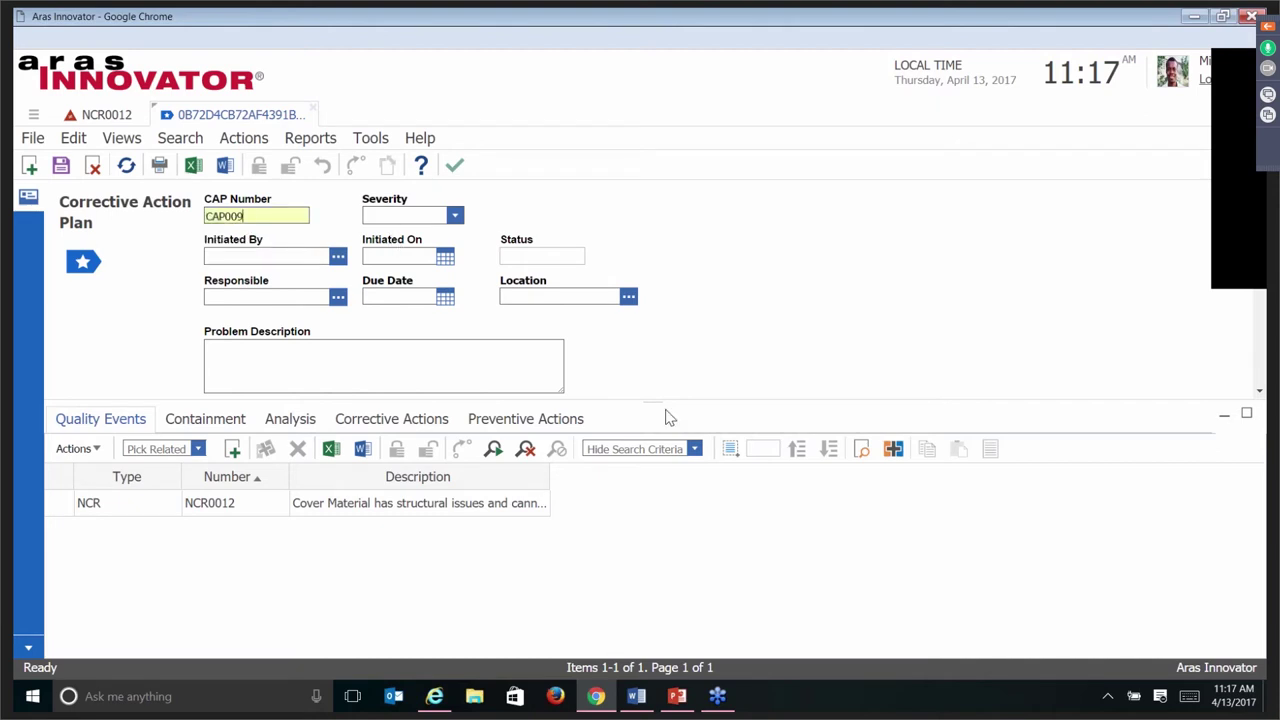
{"action": "mouse_move", "coordinate": [1264, 284]}
{"action": "left_mouse_down"}
{"action": "mouse_move", "coordinate": [1262, 345]}
{"action": "mouse_move", "coordinate": [1262, 300]}
{"action": "left_mouse_up"}
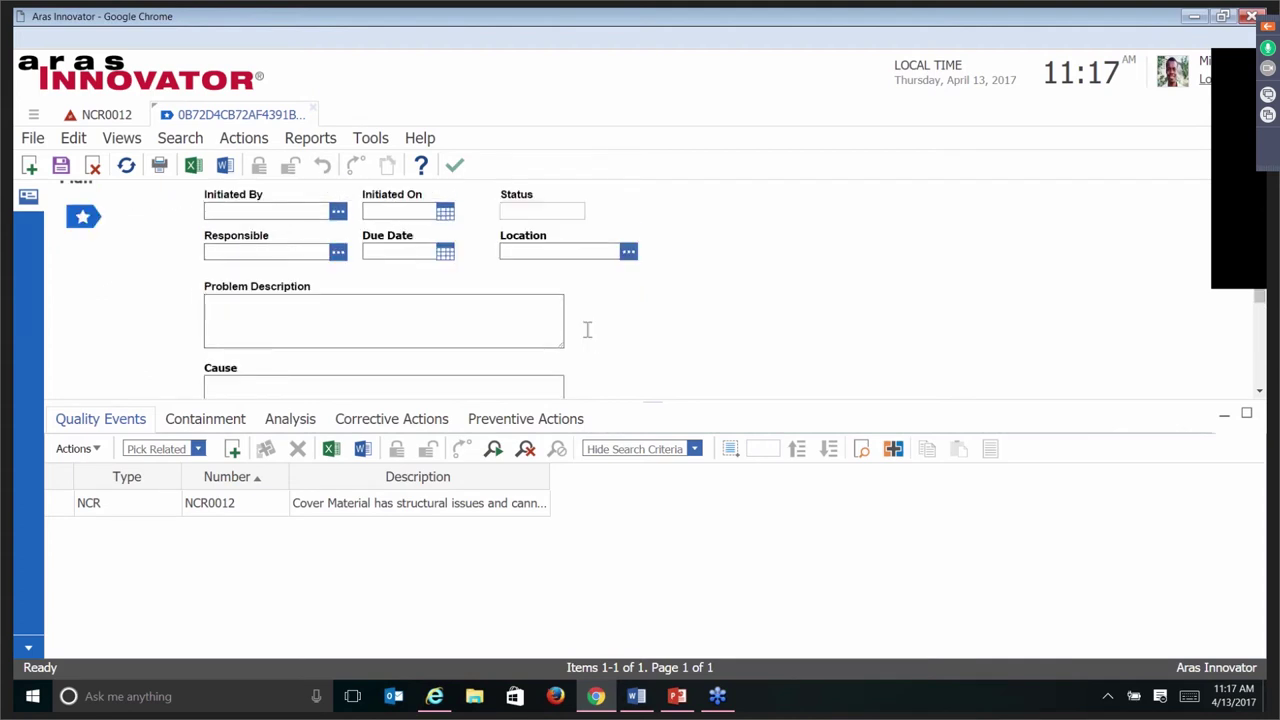
{"action": "left_click", "coordinate": [383, 321]}
{"action": "type", "text": "Makerbot Cover materi"}
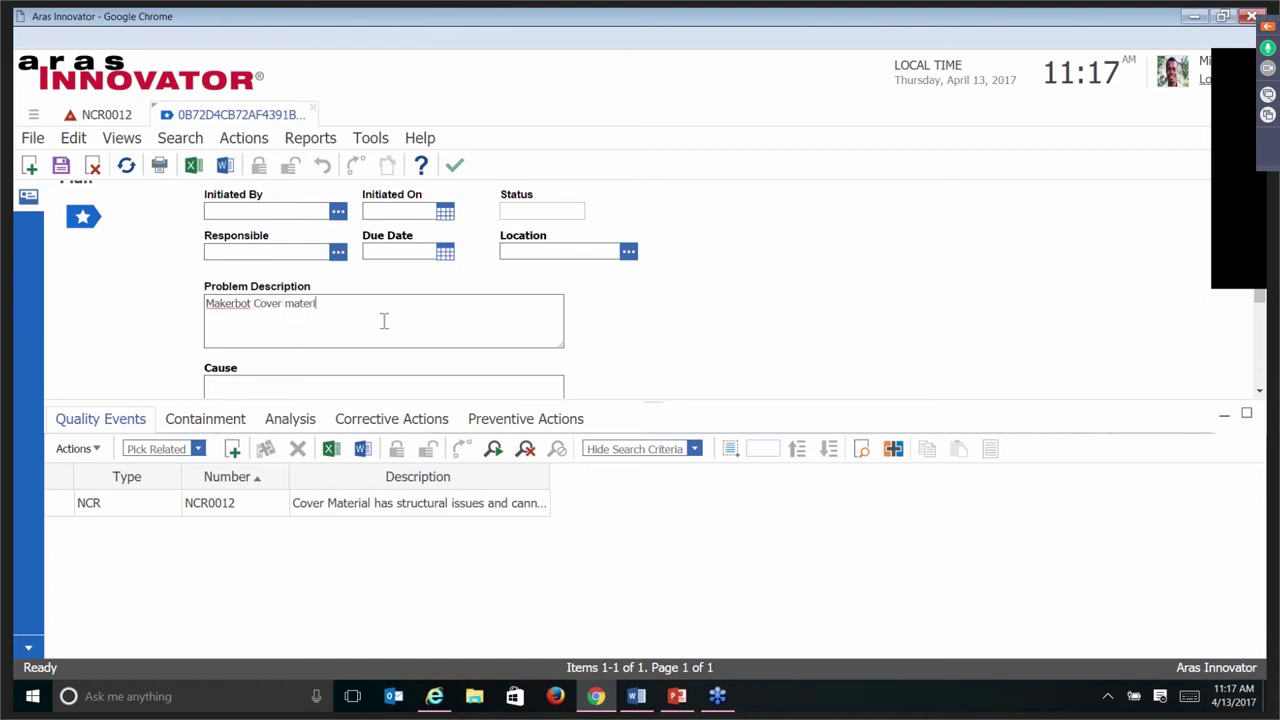
{"action": "type", "text": "al issue"}
{"action": "left_click", "coordinate": [62, 167]}
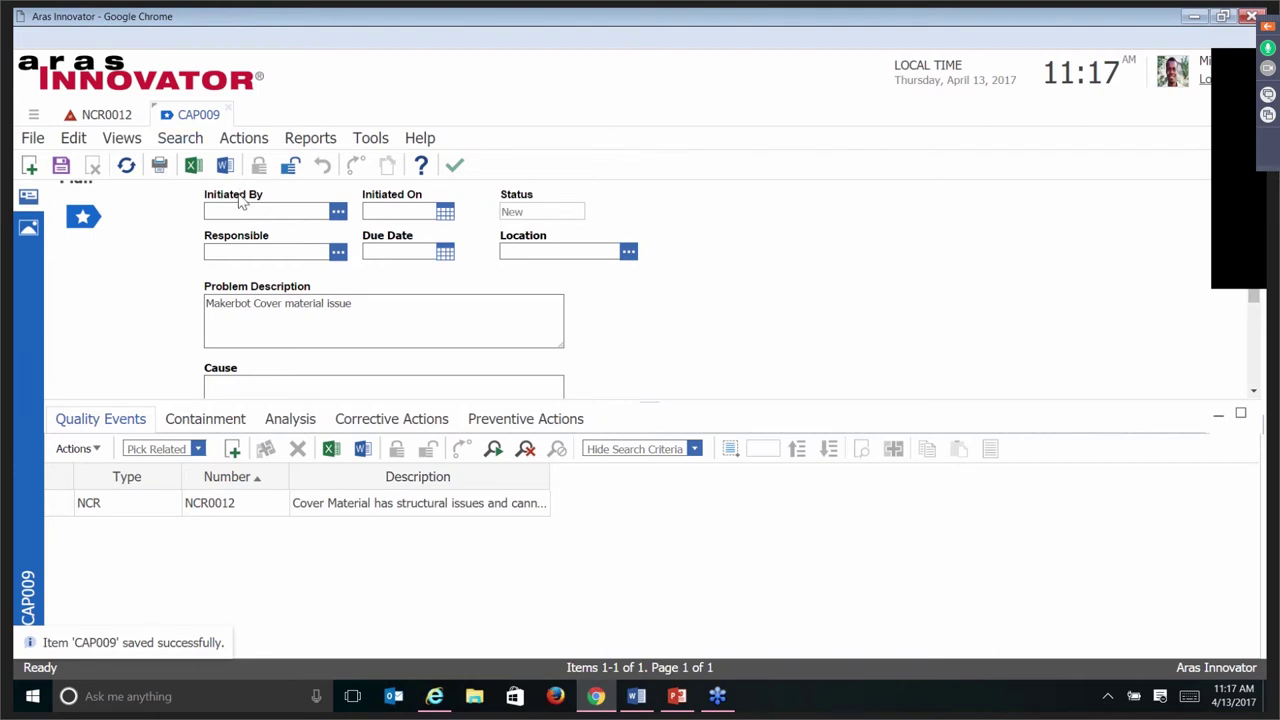
Close corrective action plan CAP009 and NCR0012, and list the assigned tasks in My InBasket.
{"action": "left_click", "coordinate": [110, 508]}
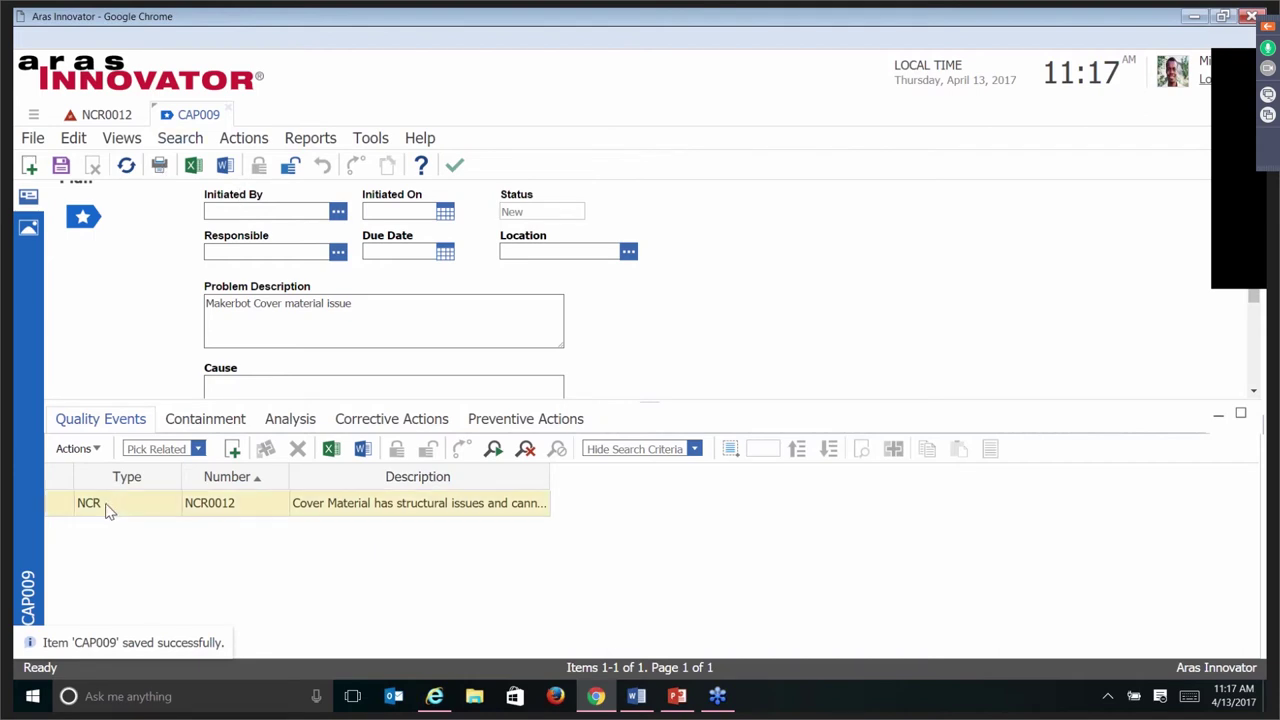
{"action": "left_click", "coordinate": [566, 404]}
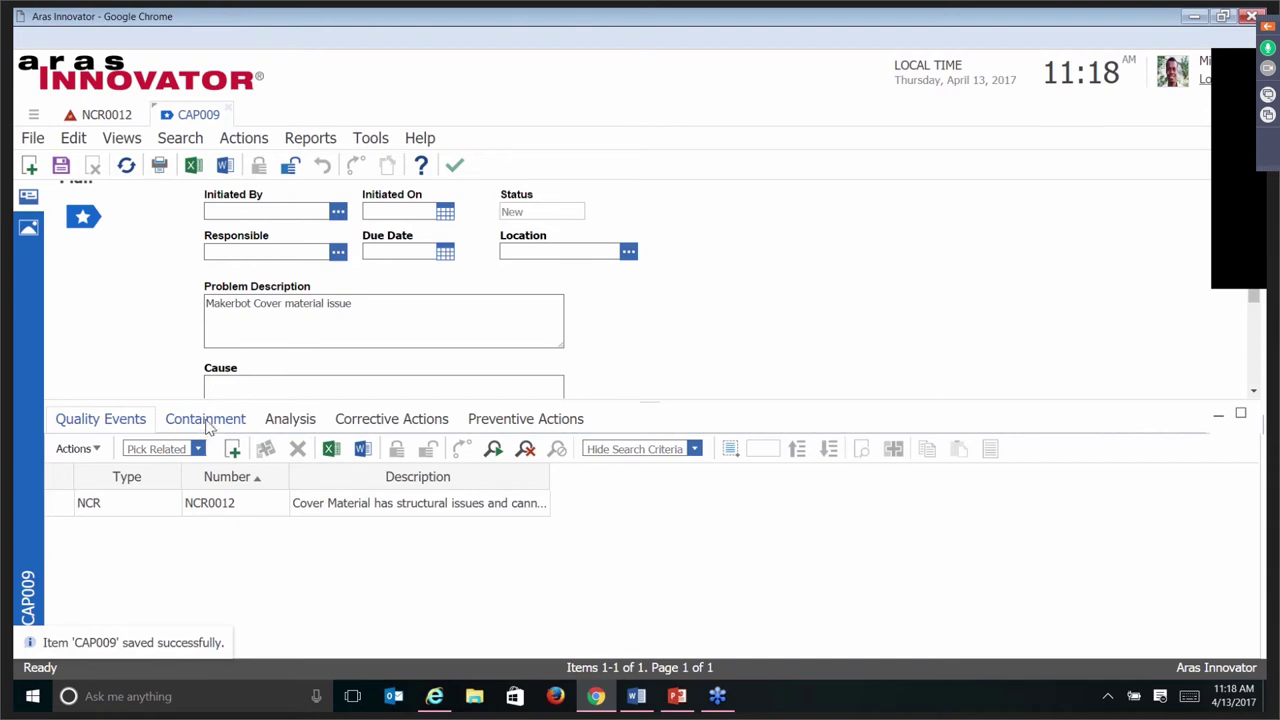
{"action": "left_click", "coordinate": [229, 111]}
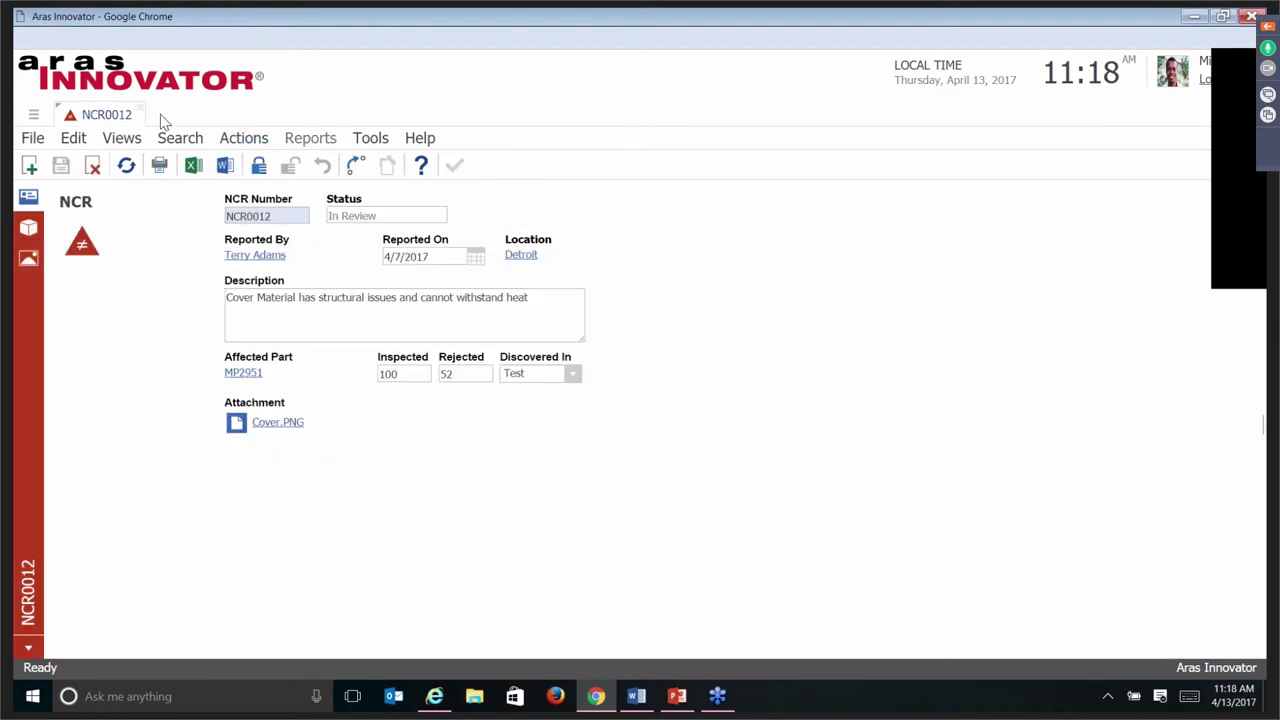
{"action": "left_click", "coordinate": [140, 108]}
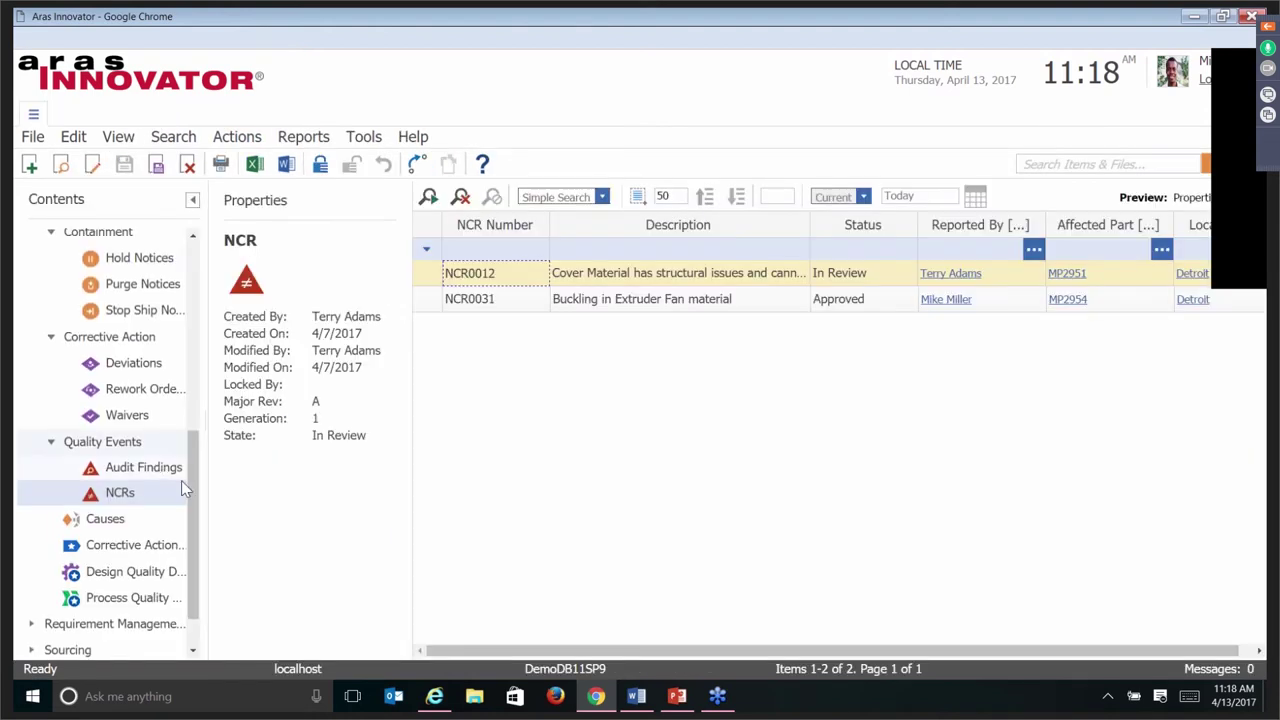
{"action": "scroll", "coordinate": [196, 383], "scroll_direction": "up", "scroll_amount": 1}
{"action": "scroll", "coordinate": [196, 383], "scroll_direction": "up", "scroll_amount": 5}
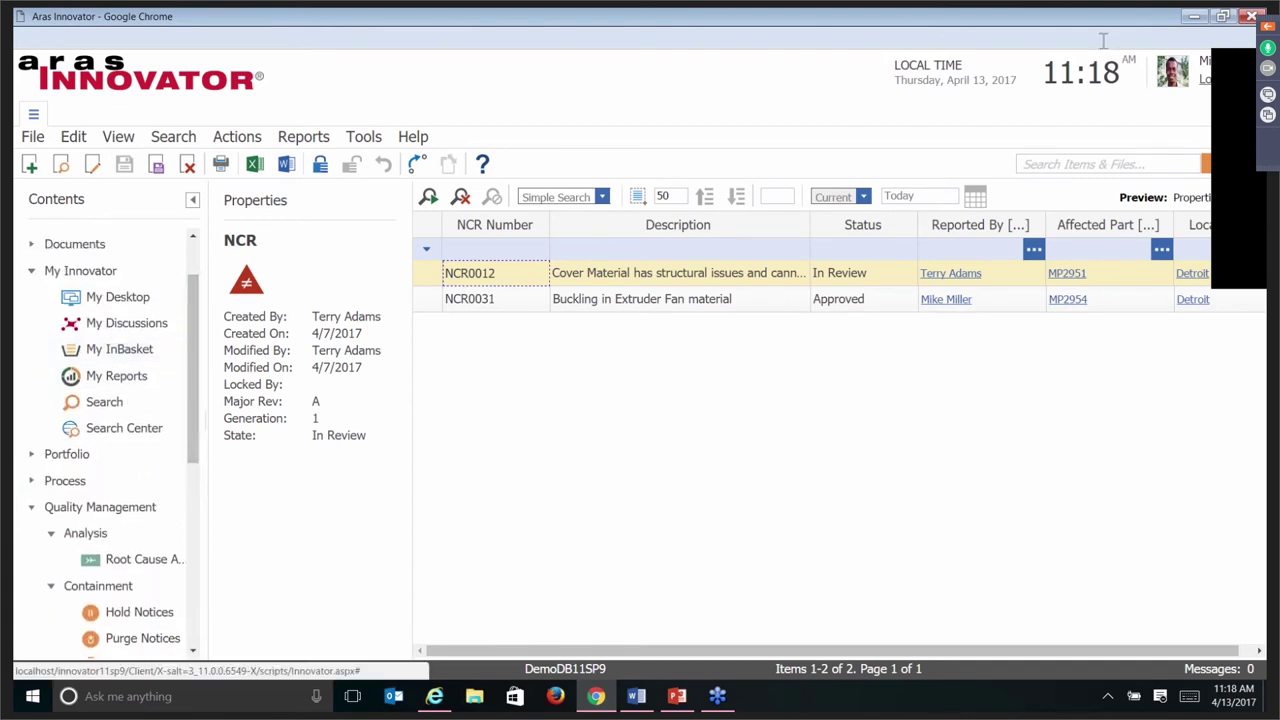
{"action": "left_click", "coordinate": [142, 345]}
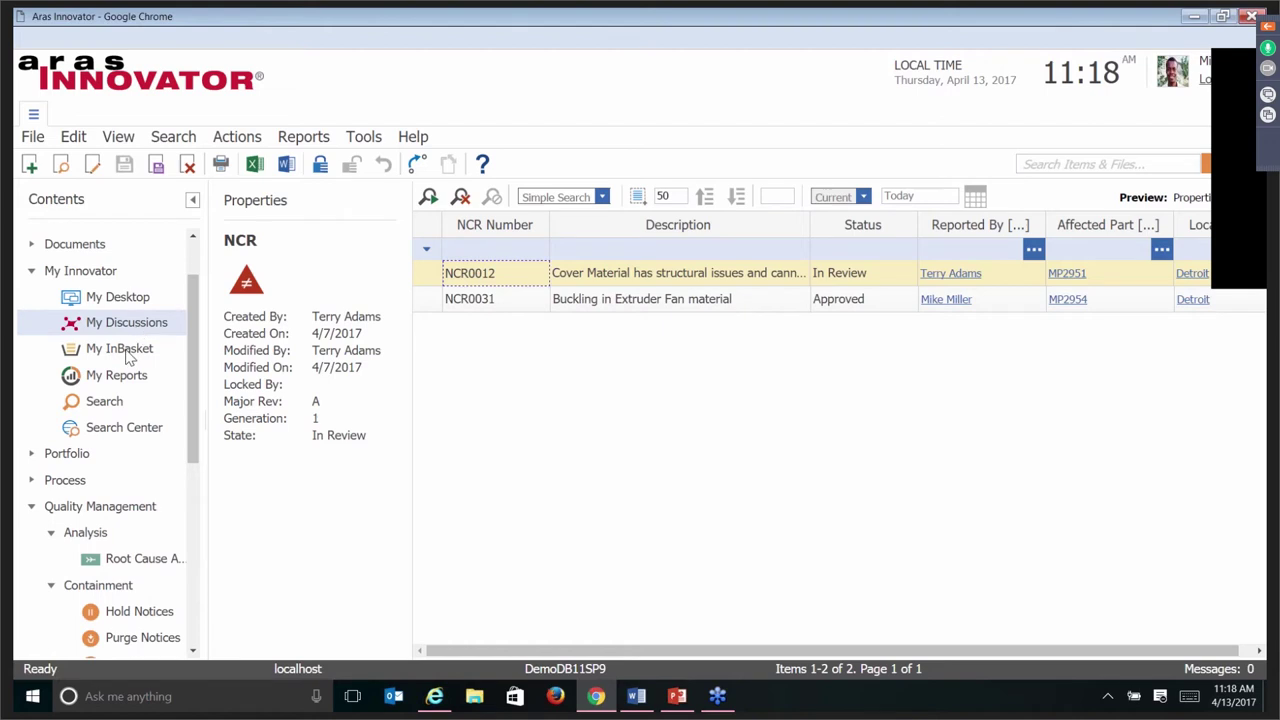
{"action": "left_click", "coordinate": [127, 356]}
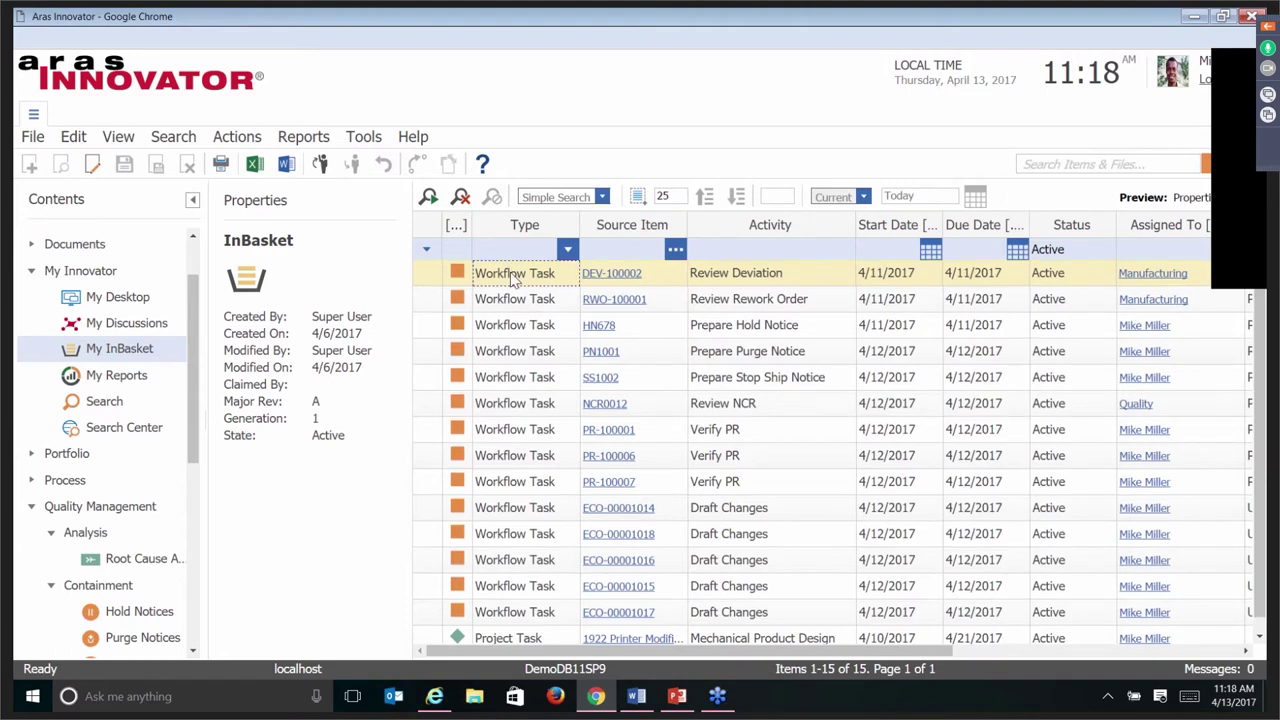
View the Review Deviation activity of DEV-100002 and the deviation record linked as its work item, and close both.
{"action": "double_click", "coordinate": [510, 272]}
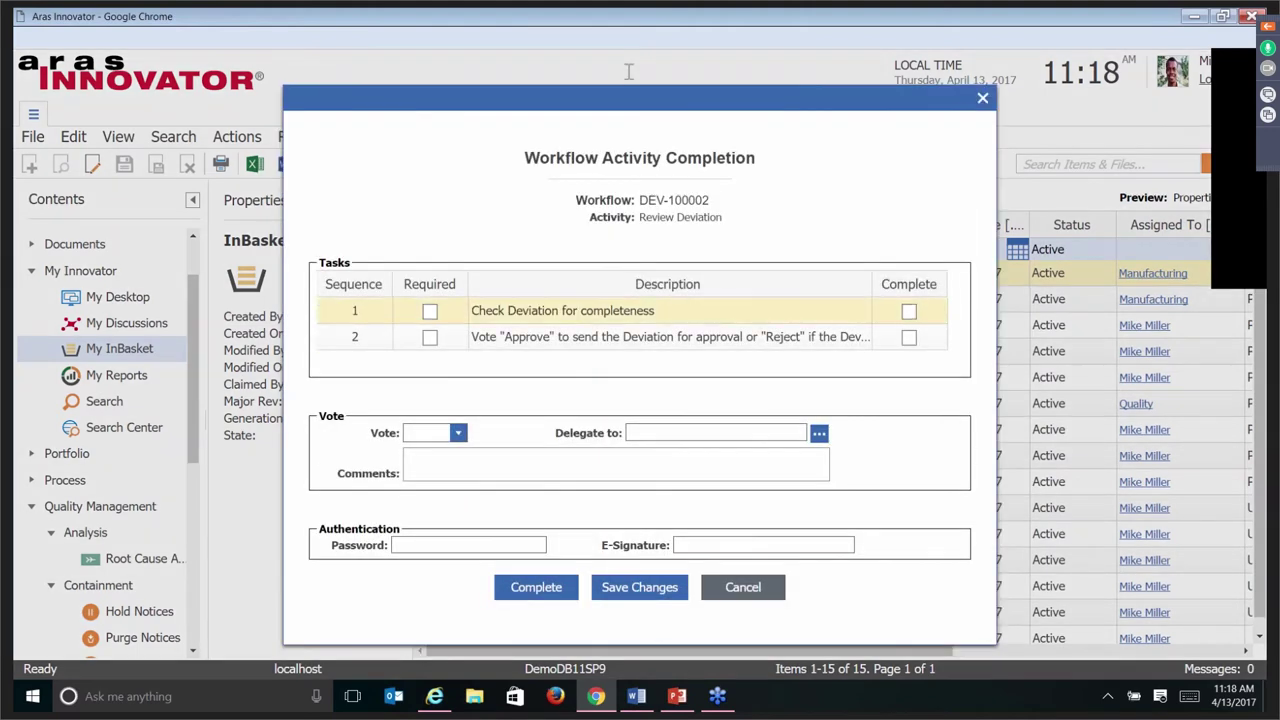
{"action": "left_click", "coordinate": [706, 343]}
{"action": "left_click", "coordinate": [983, 97]}
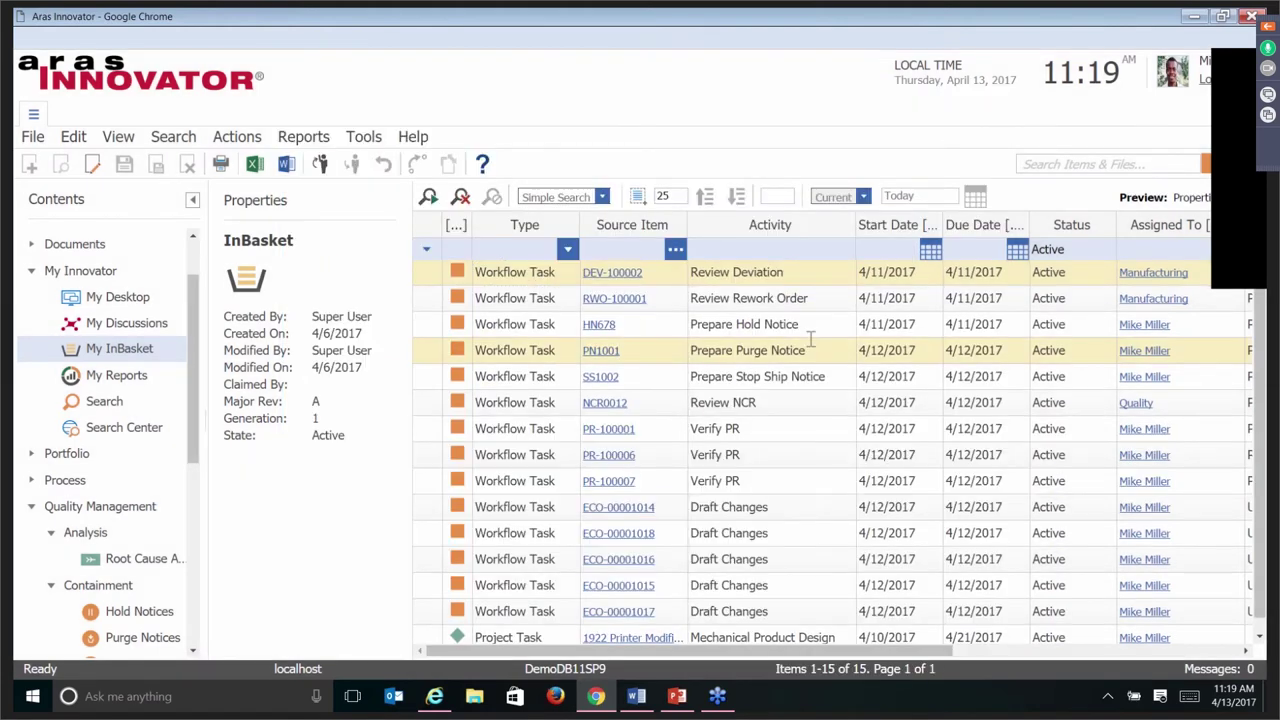
{"action": "left_click_drag", "start_coordinate": [832, 655], "coordinate": [1090, 630]}
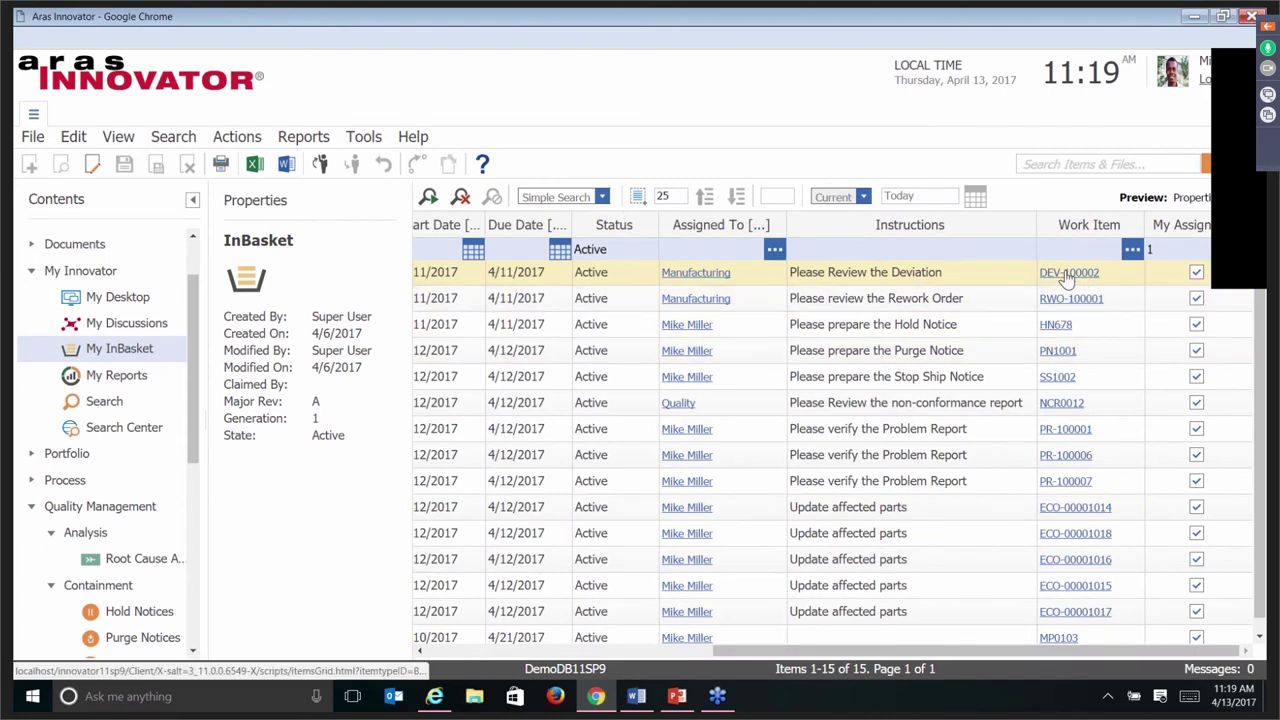
{"action": "left_click", "coordinate": [1068, 274]}
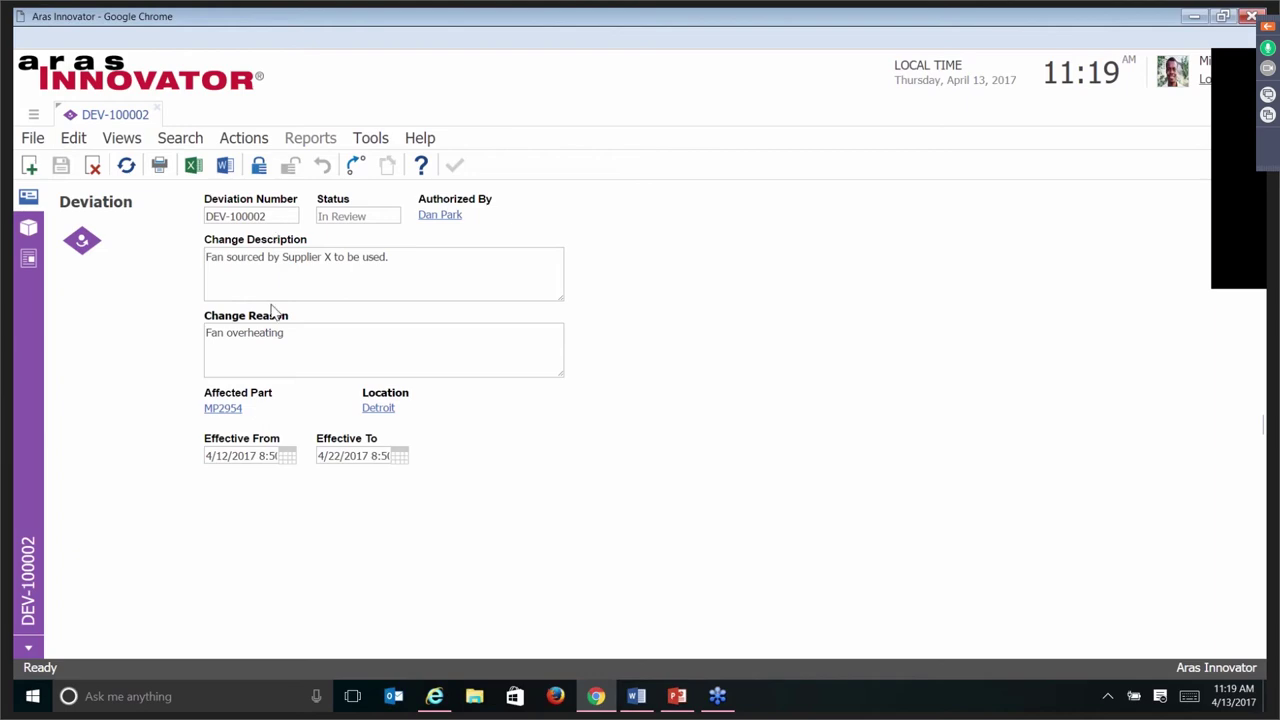
{"action": "left_click", "coordinate": [157, 116]}
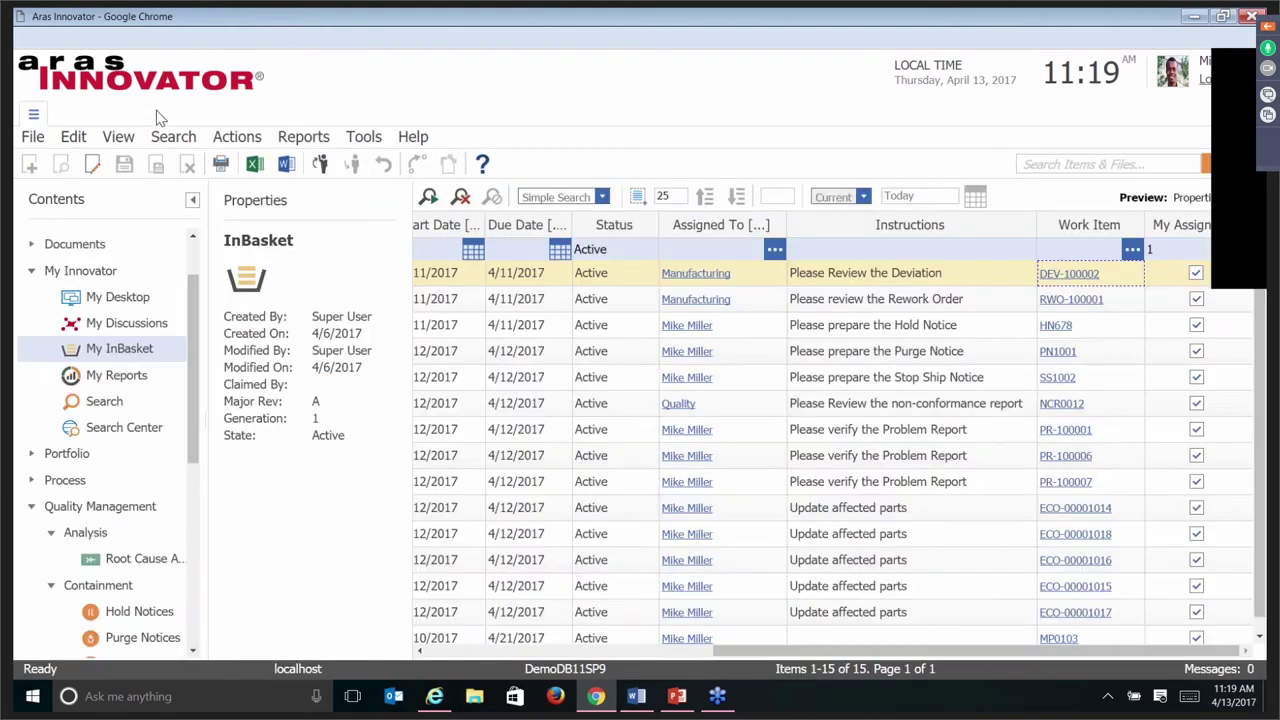
{"action": "left_click_drag", "start_coordinate": [760, 651], "coordinate": [470, 651]}
{"action": "double_click", "coordinate": [513, 273]}
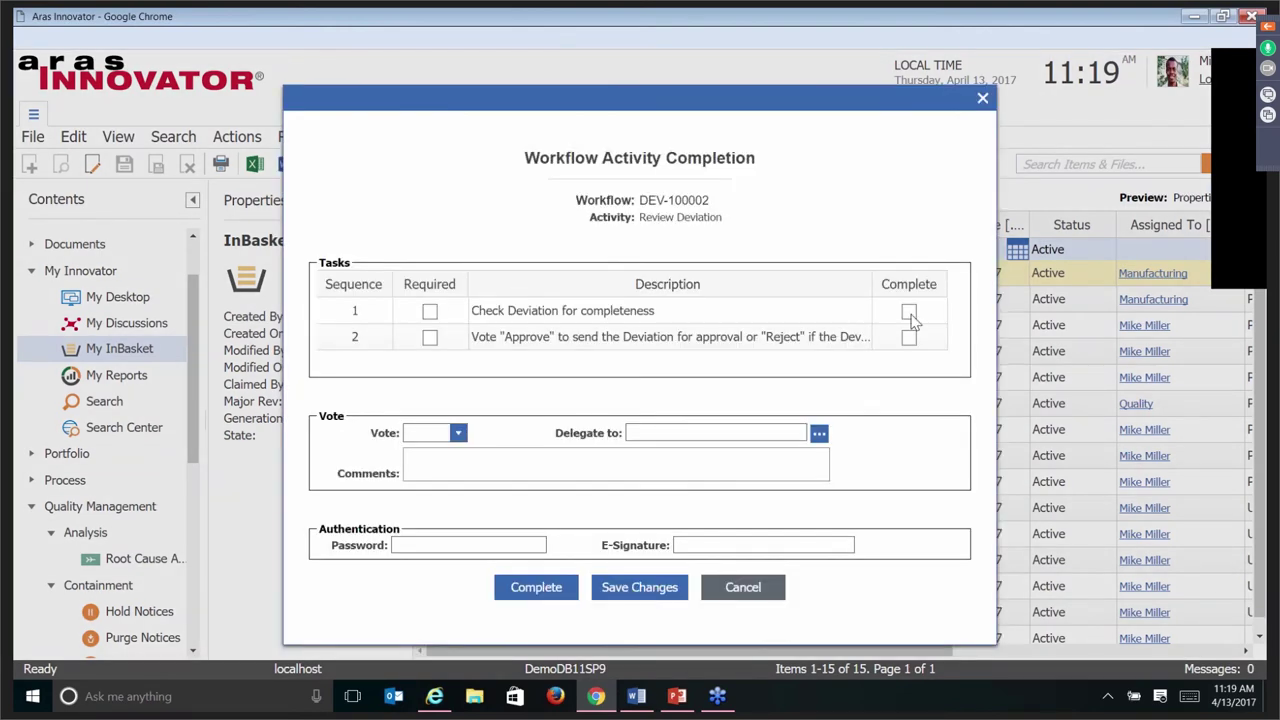
{"action": "left_click", "coordinate": [909, 313]}
{"action": "left_click", "coordinate": [908, 338]}
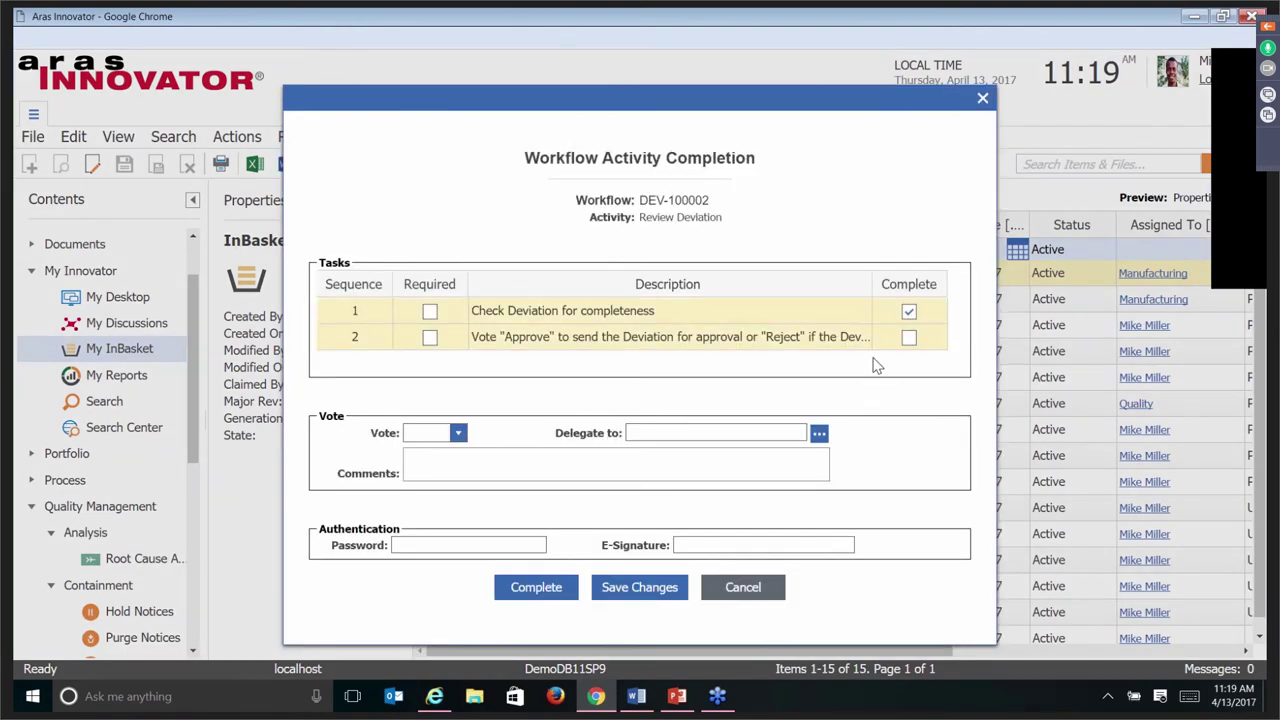
{"action": "left_click", "coordinate": [457, 434]}
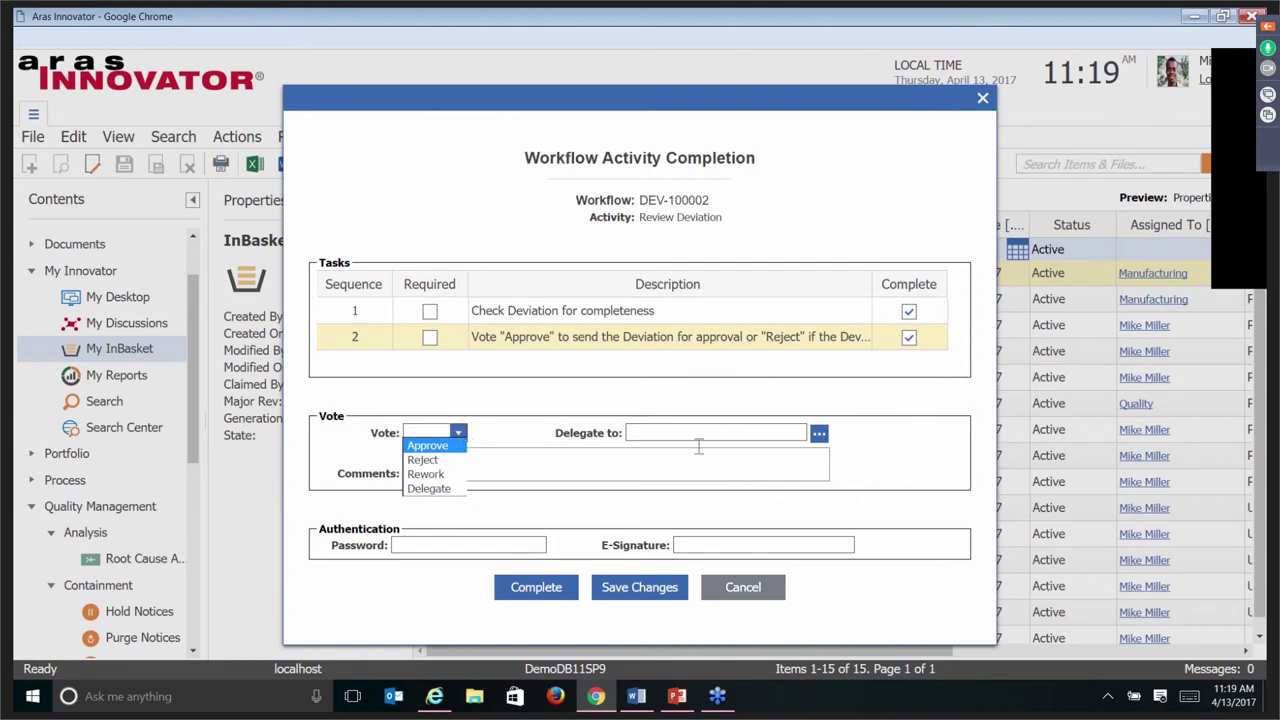
{"action": "key", "text": "Escape"}
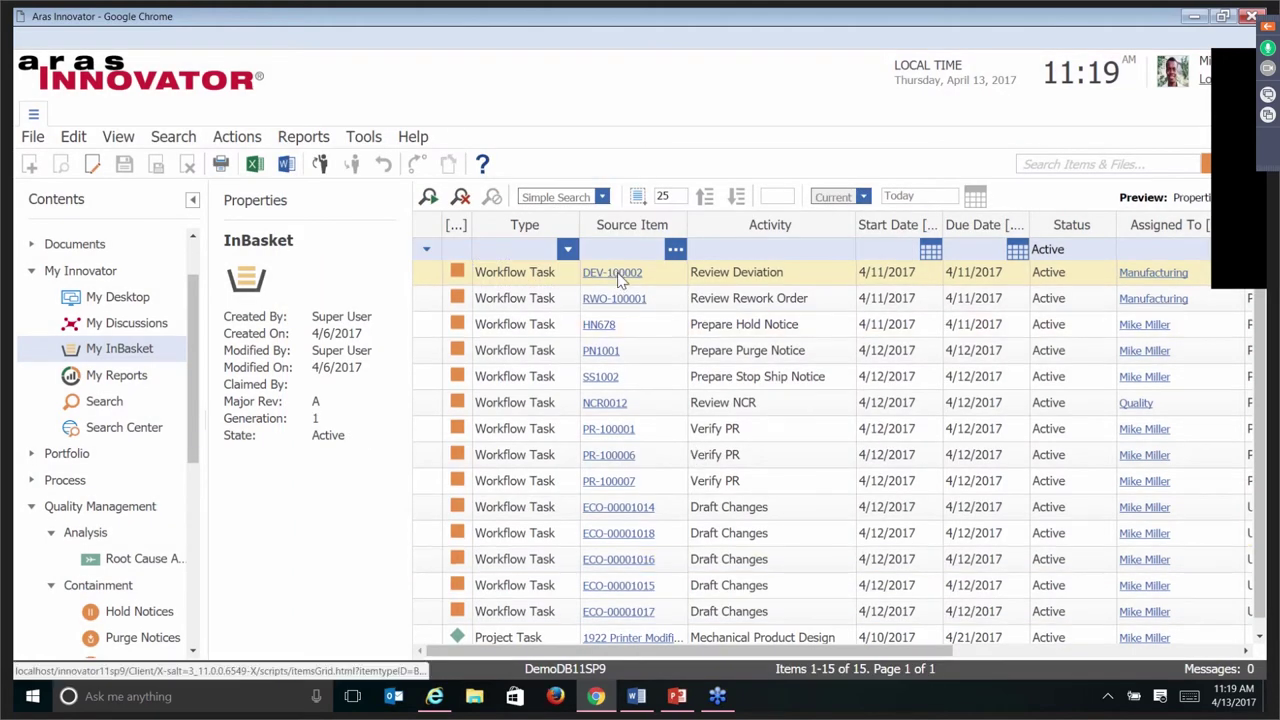
View the workflow process map of DEV-100002 and complete its Review Deviation activity with an Approve vote.
{"action": "left_click", "coordinate": [619, 279]}
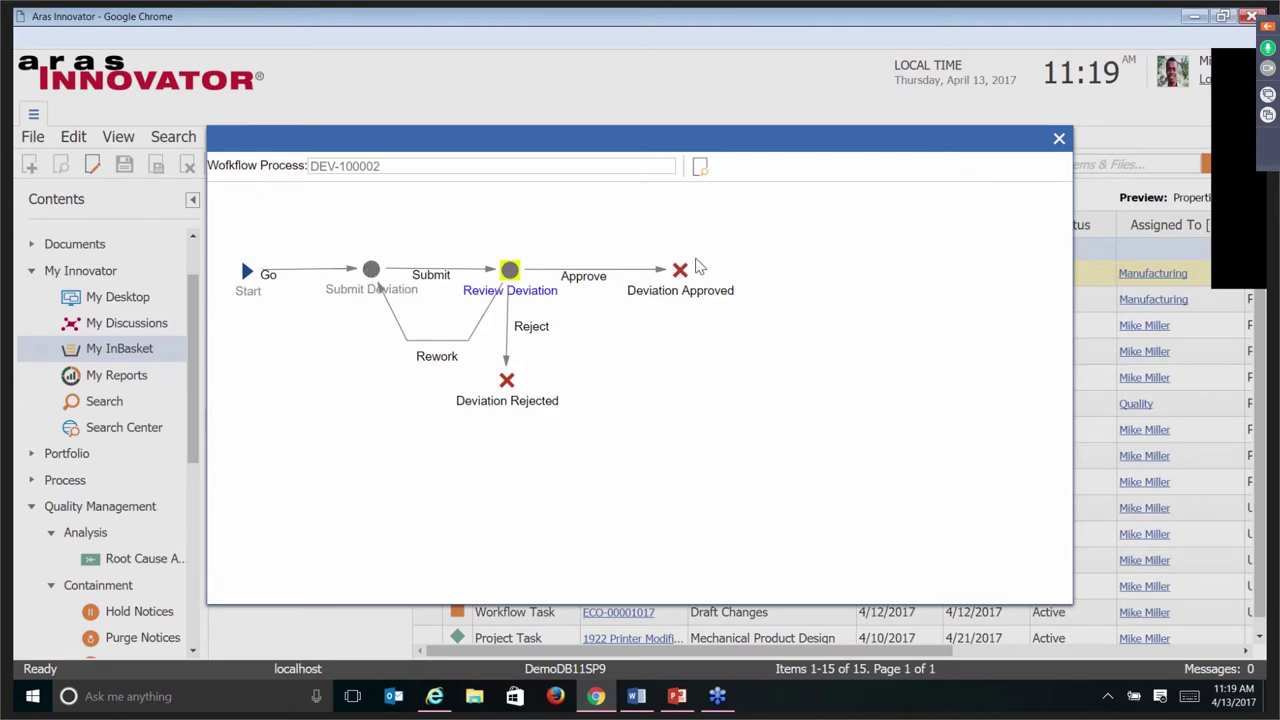
{"action": "left_click", "coordinate": [1058, 140]}
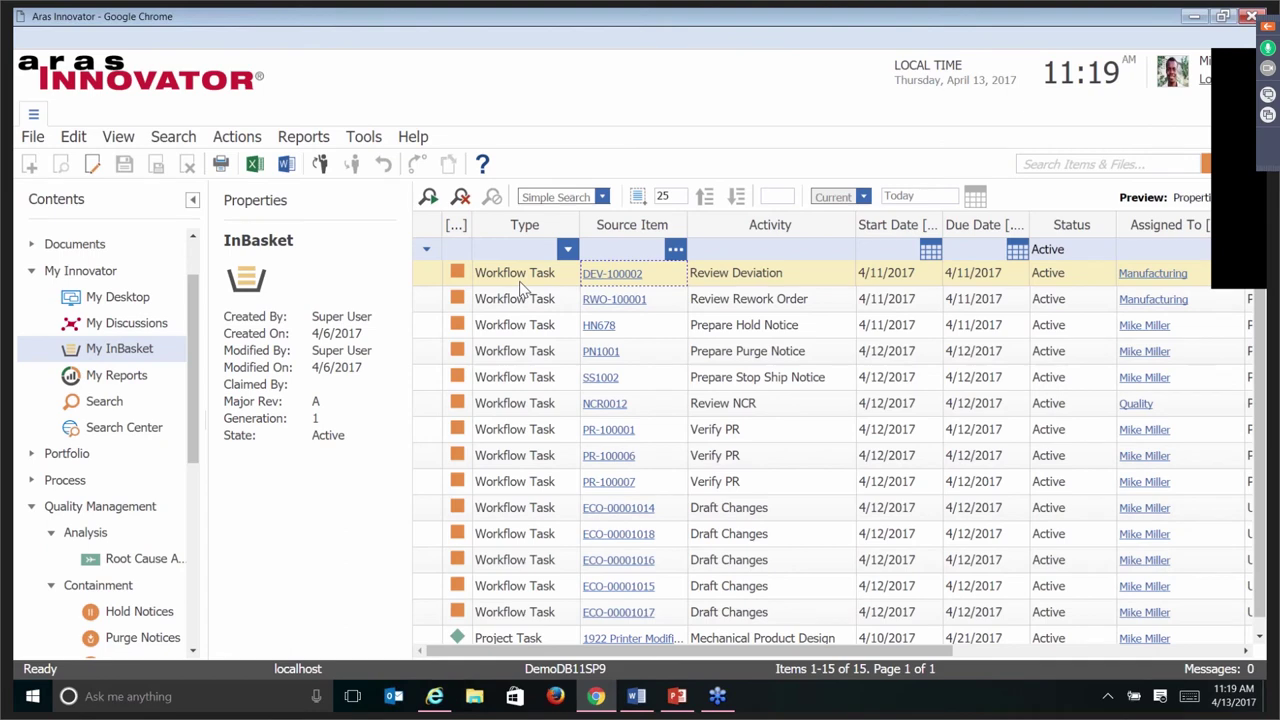
{"action": "double_click", "coordinate": [519, 281]}
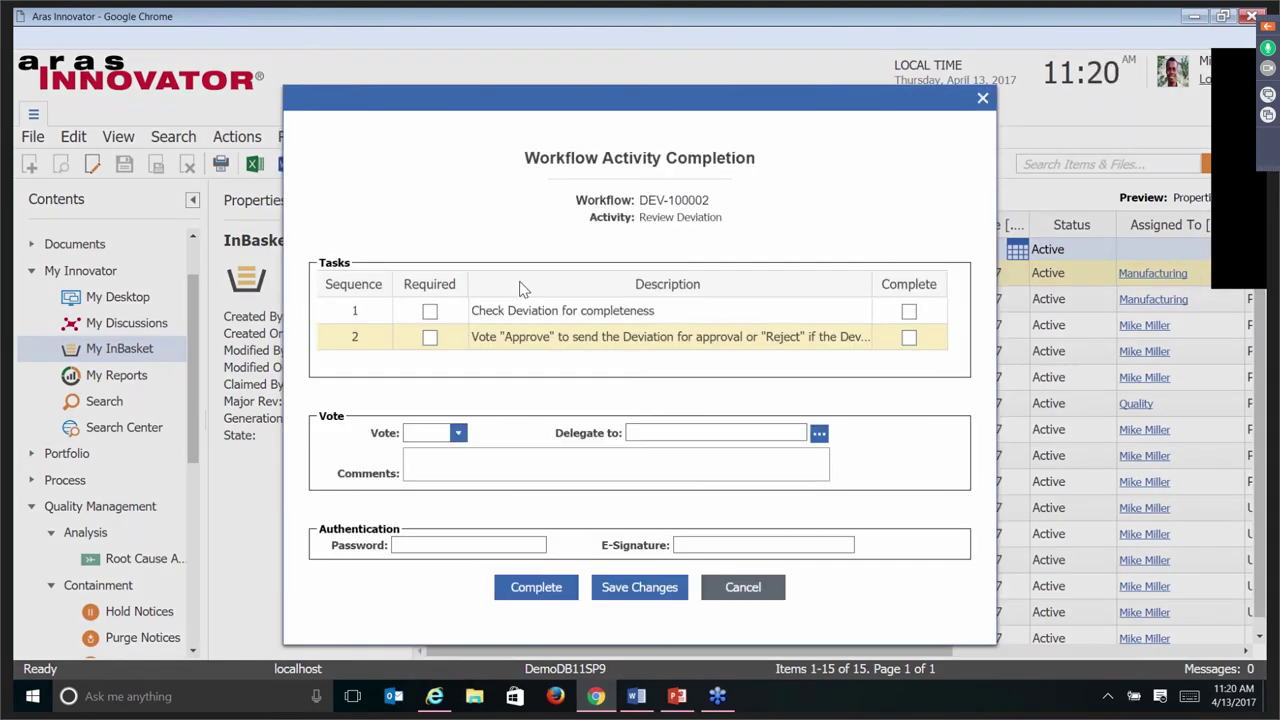
{"action": "left_click", "coordinate": [459, 436]}
{"action": "left_click", "coordinate": [441, 446]}
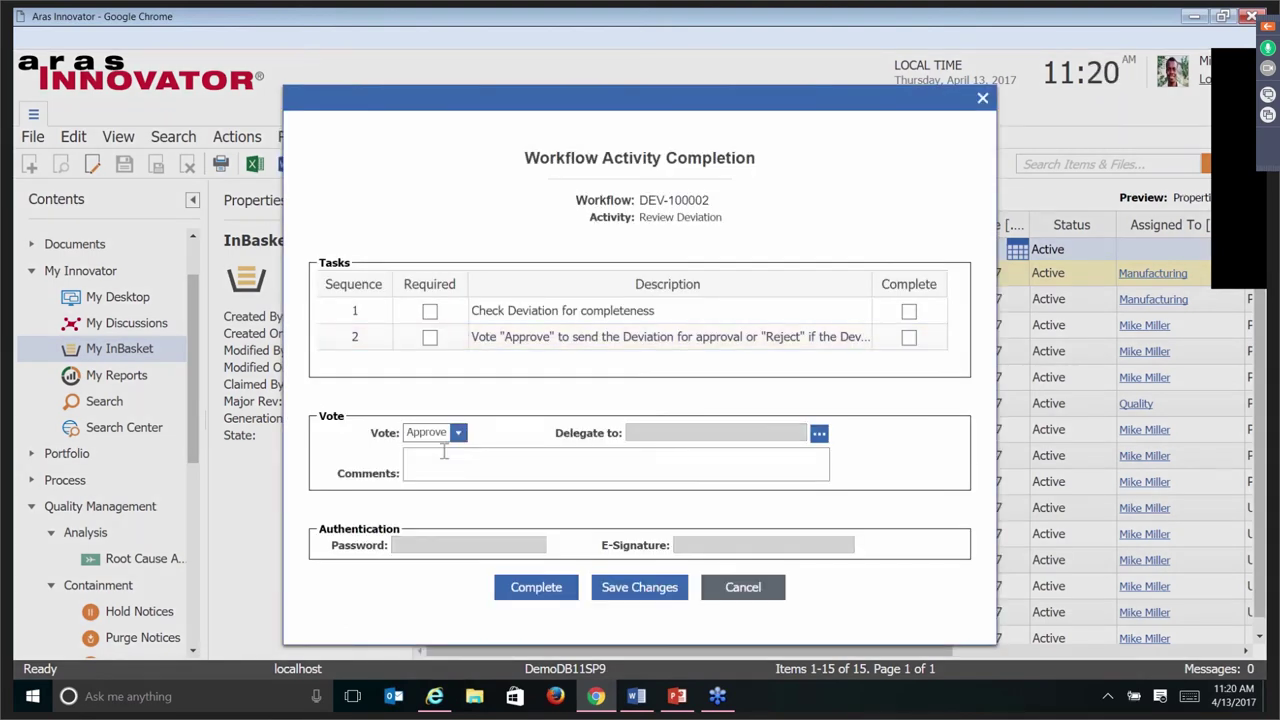
{"action": "left_click", "coordinate": [541, 589]}
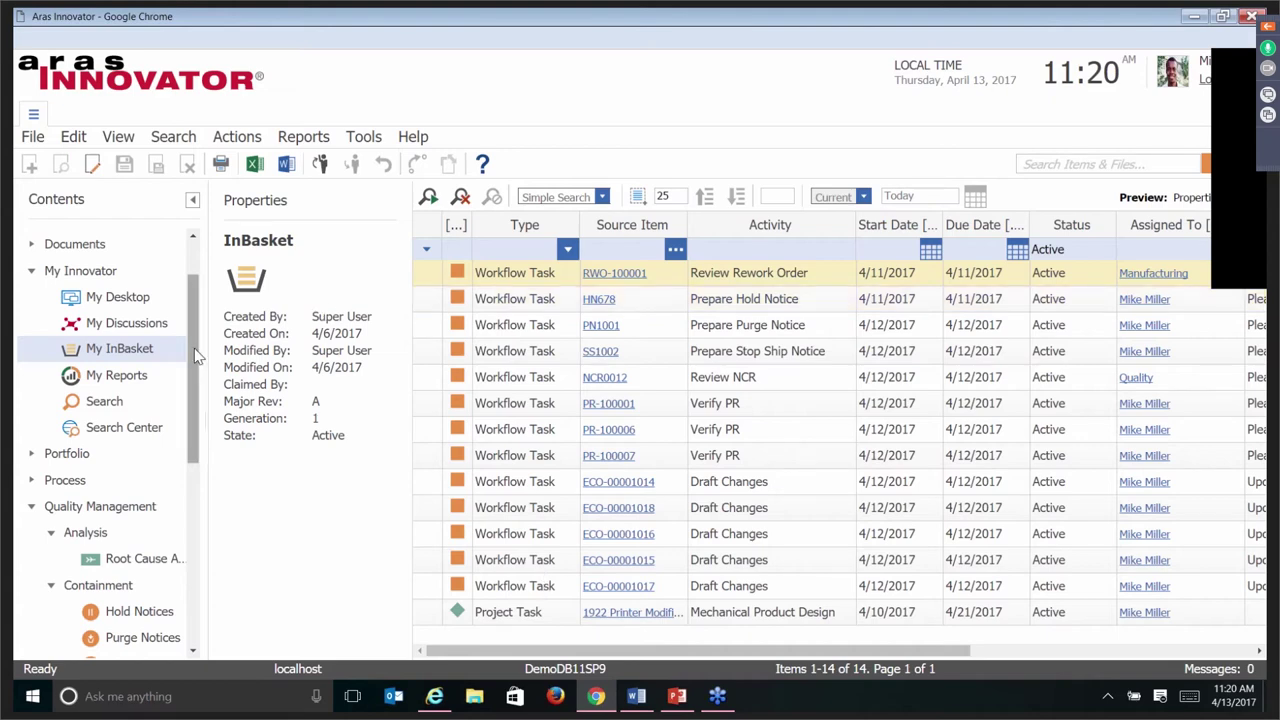
List the corrective action plans in the Quality Management section.
{"action": "scroll", "coordinate": [194, 357], "scroll_direction": "down", "scroll_amount": 3}
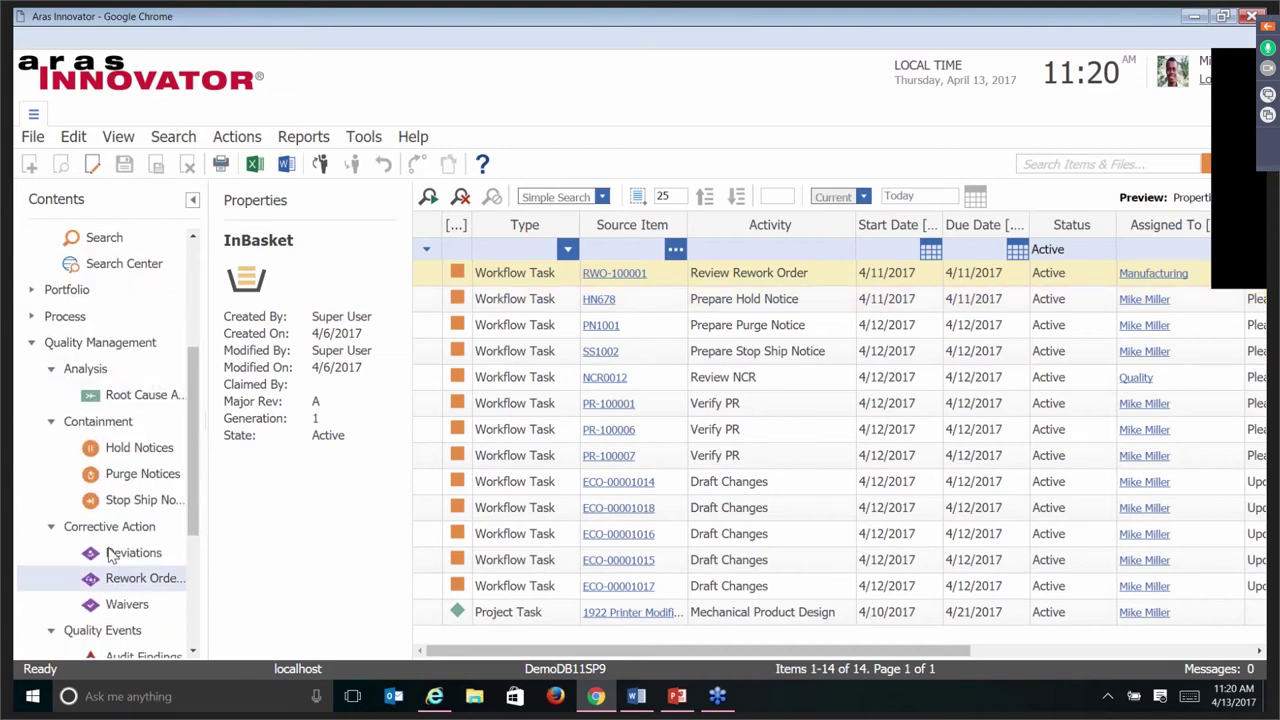
{"action": "left_click", "coordinate": [153, 530]}
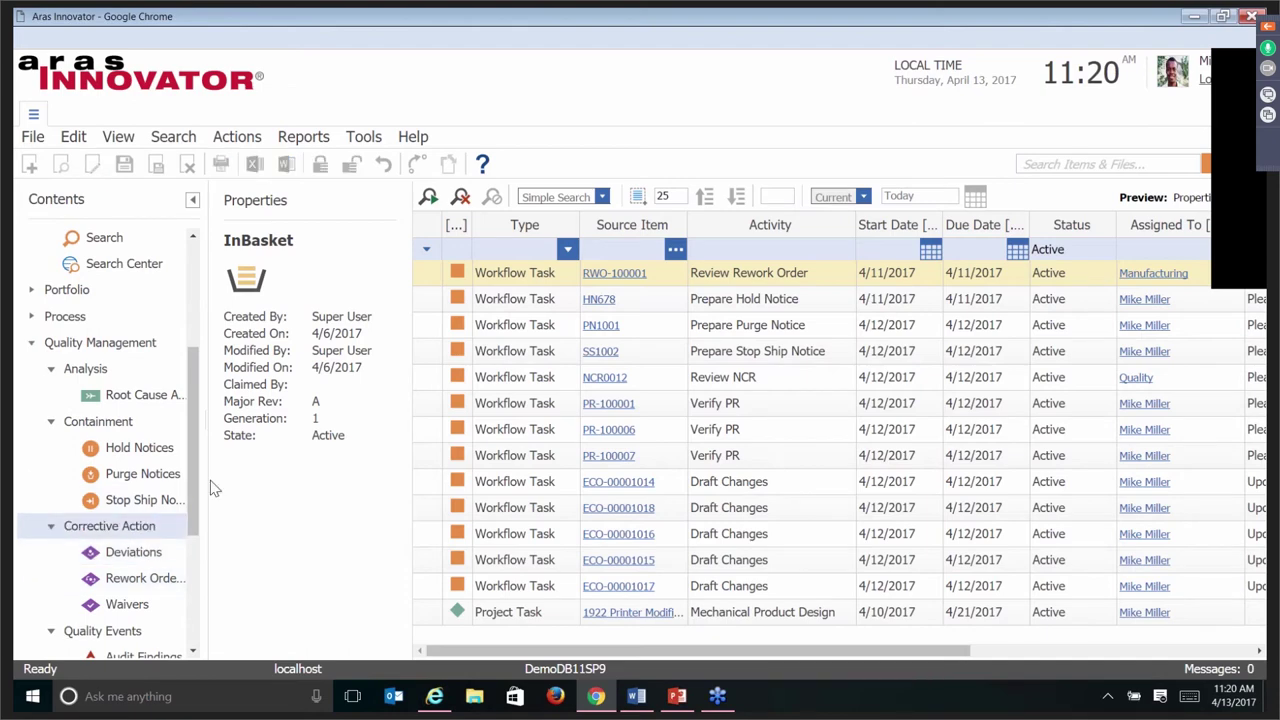
{"action": "scroll", "coordinate": [190, 510], "scroll_direction": "down", "scroll_amount": 3}
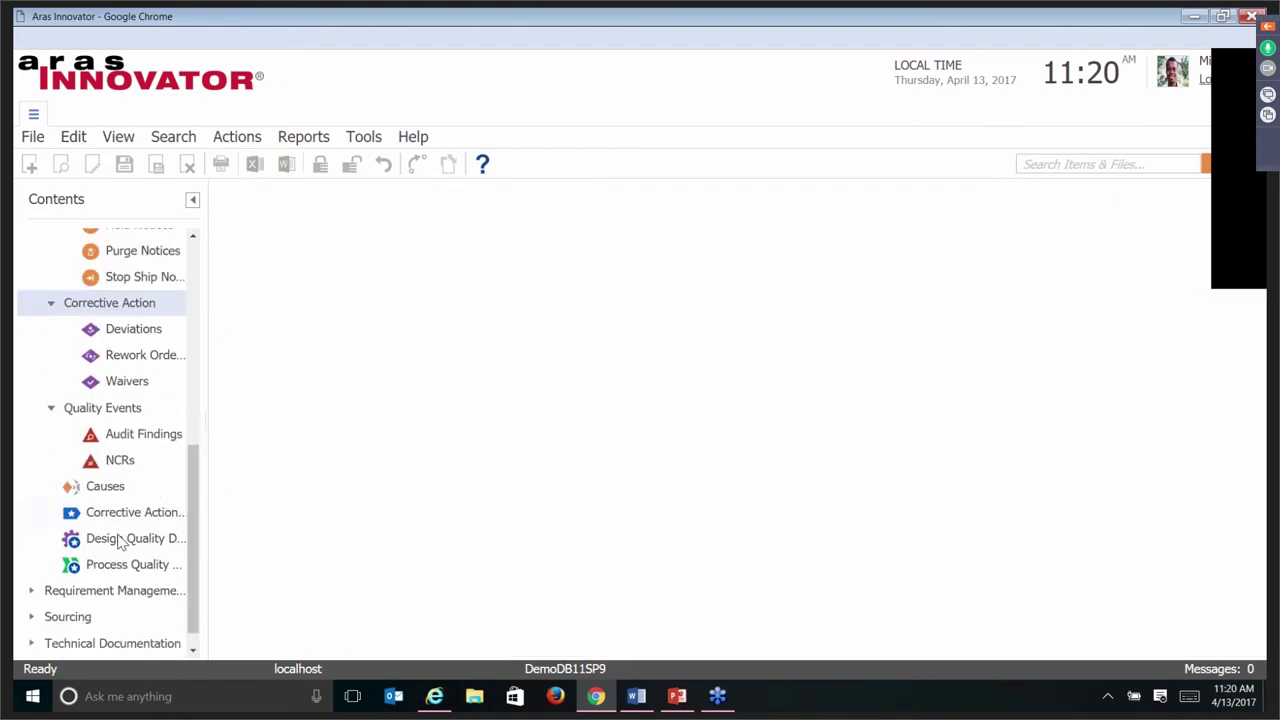
{"action": "left_click", "coordinate": [120, 514]}
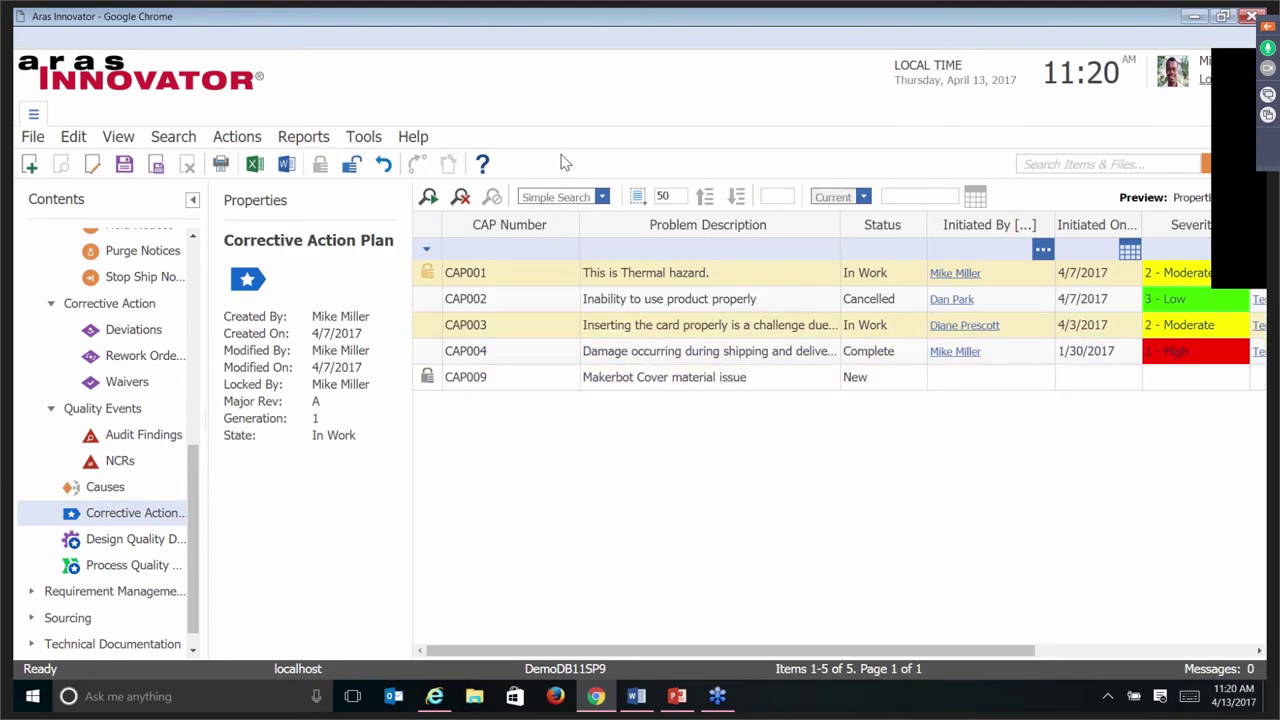
Generate the 8D Report for CAP001, review its sections from problem description to CAPA effectiveness, and close it.
{"action": "left_click", "coordinate": [315, 140]}
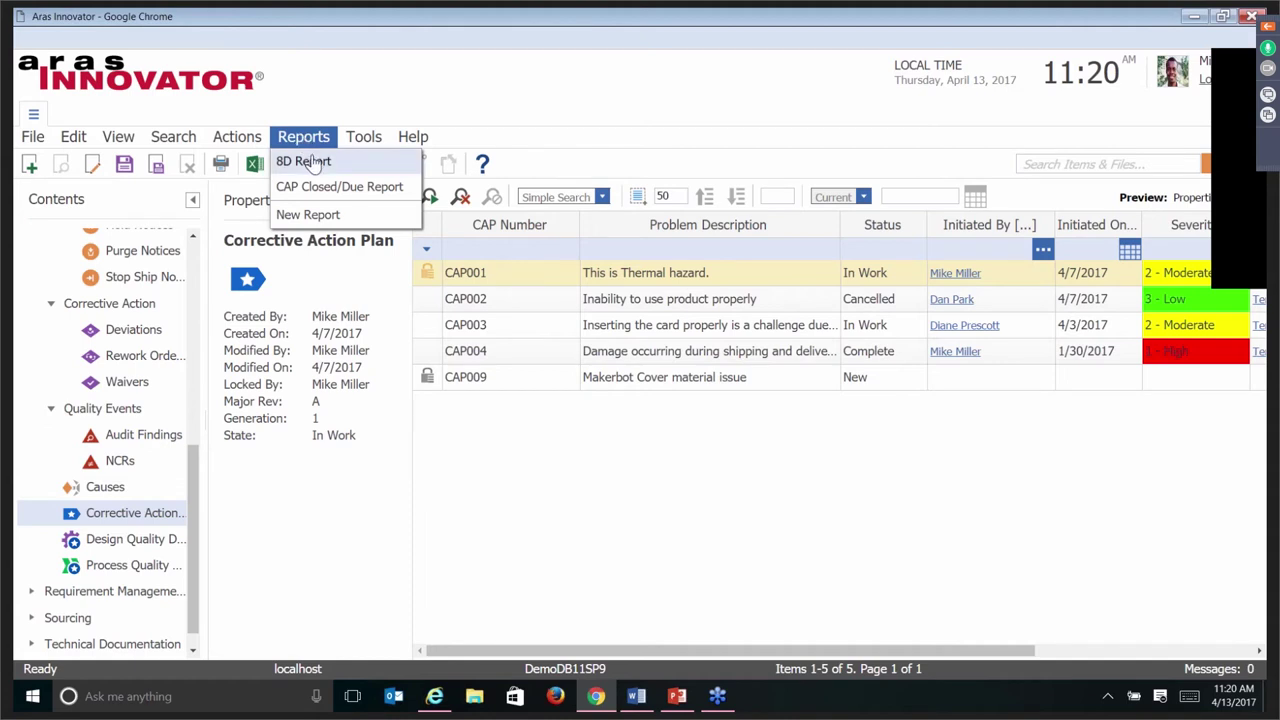
{"action": "left_click", "coordinate": [311, 163]}
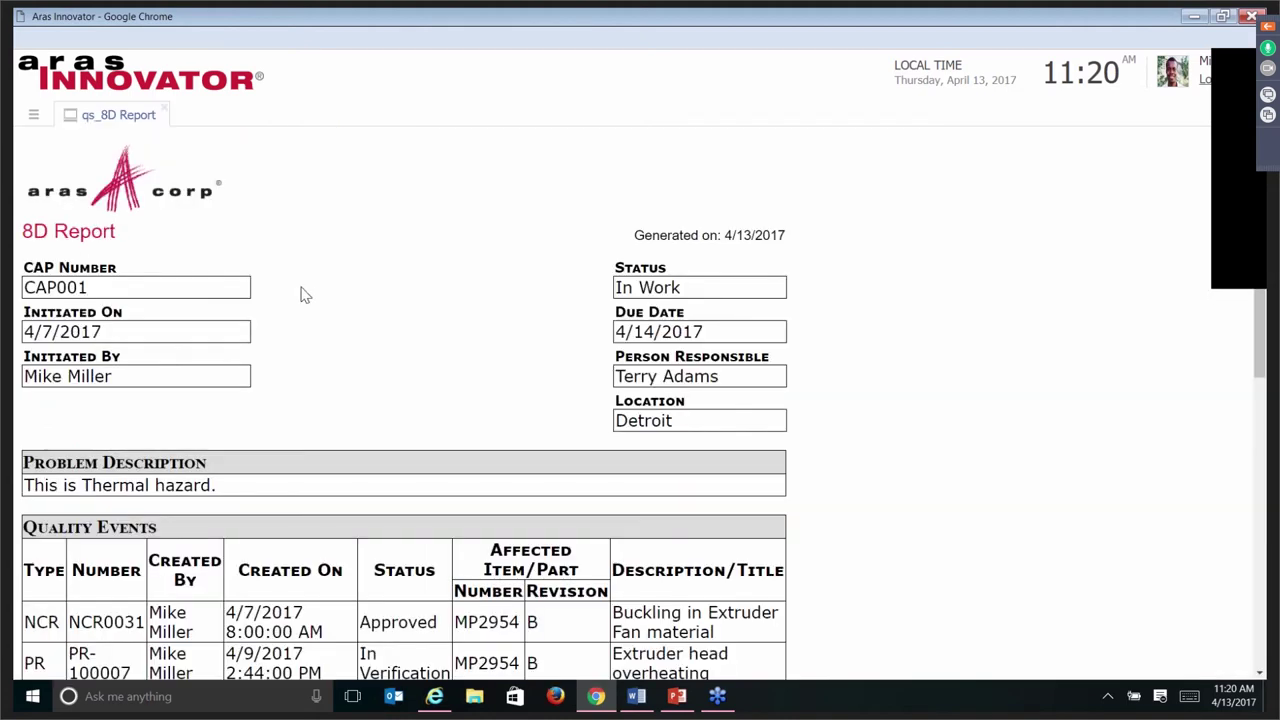
{"action": "scroll", "coordinate": [305, 294], "scroll_direction": "down", "scroll_amount": 3}
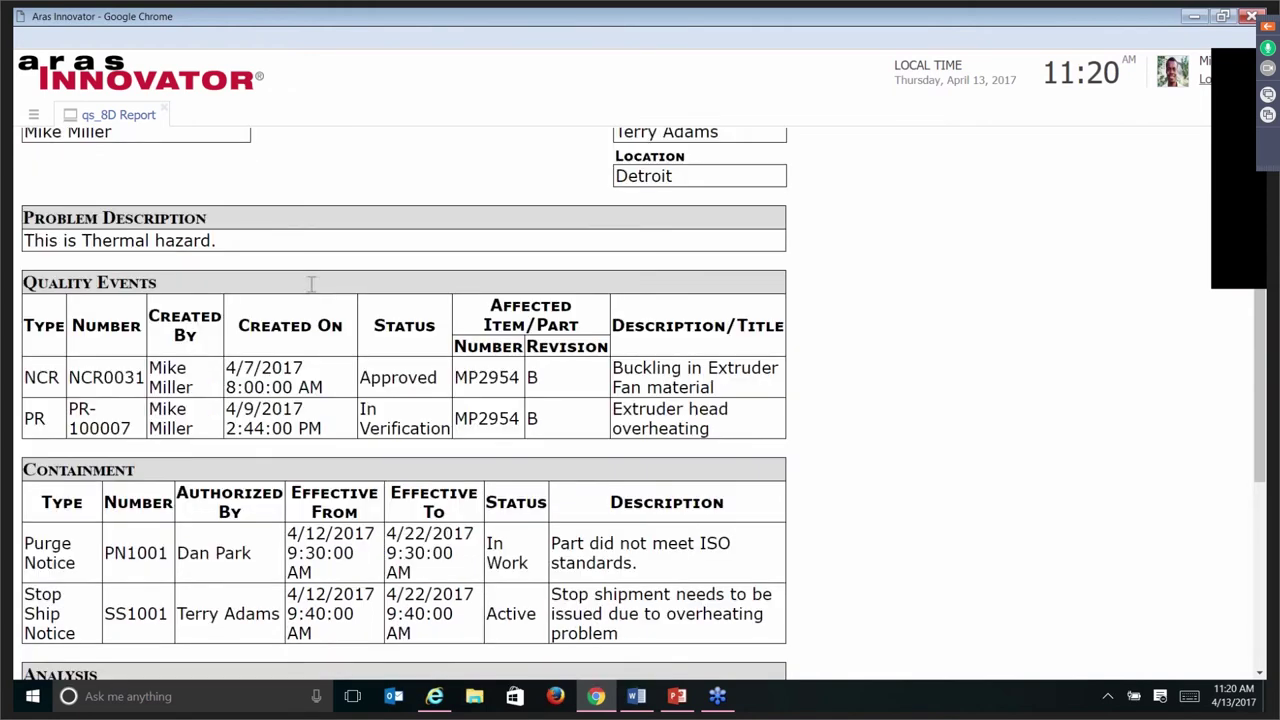
{"action": "scroll", "coordinate": [268, 264], "scroll_direction": "up", "scroll_amount": 3}
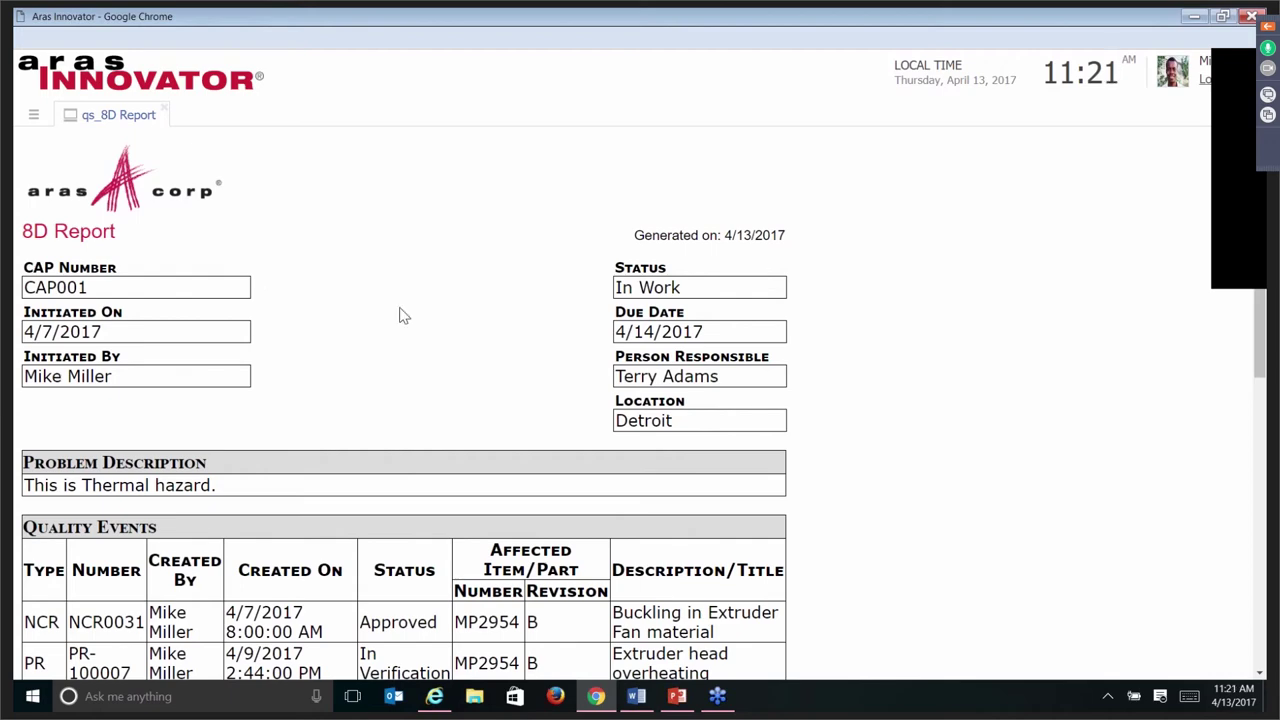
{"action": "scroll", "coordinate": [400, 331], "scroll_direction": "down", "scroll_amount": 2}
{"action": "scroll", "coordinate": [410, 298], "scroll_direction": "down", "scroll_amount": 6}
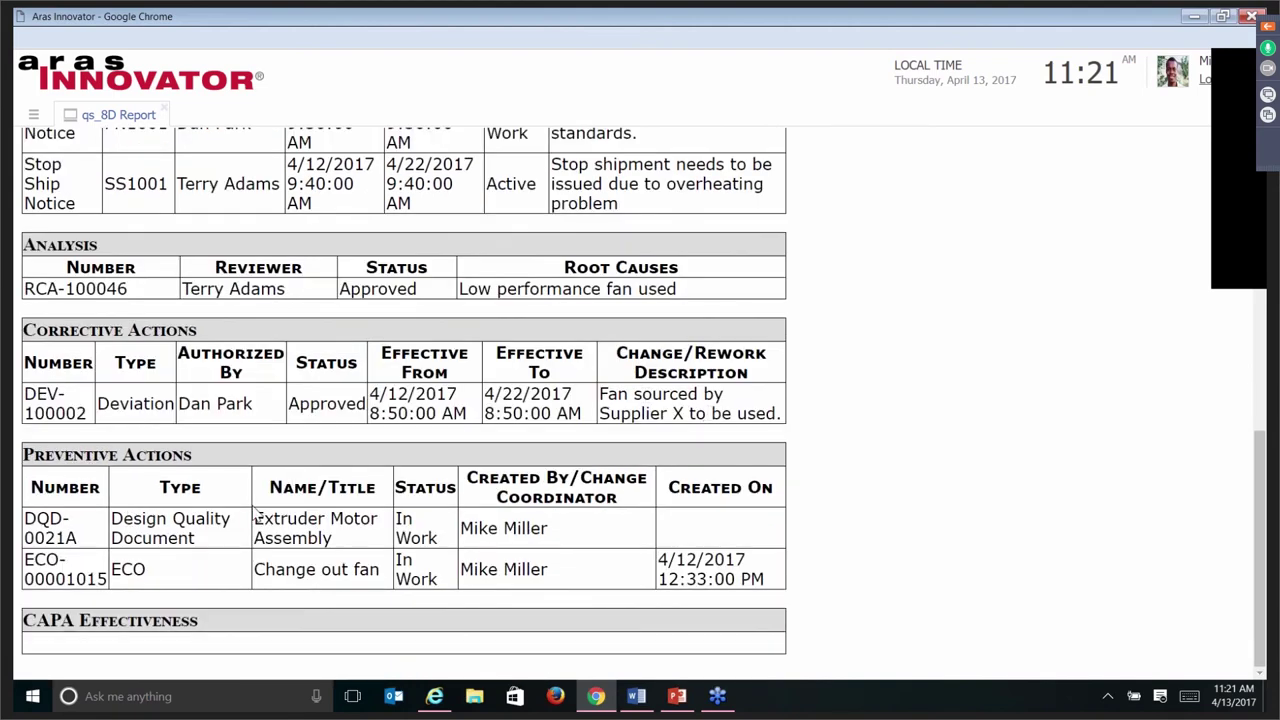
{"action": "scroll", "coordinate": [255, 512], "scroll_direction": "up", "scroll_amount": 2}
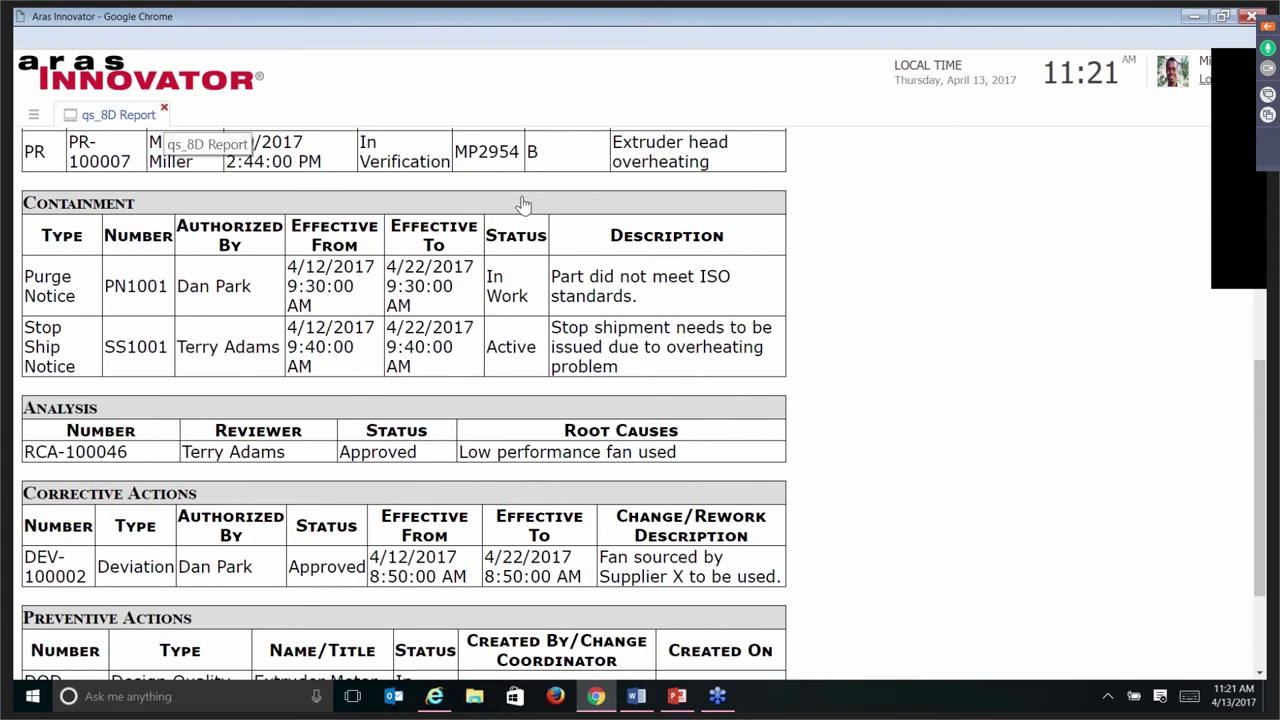
{"action": "left_click", "coordinate": [164, 108]}
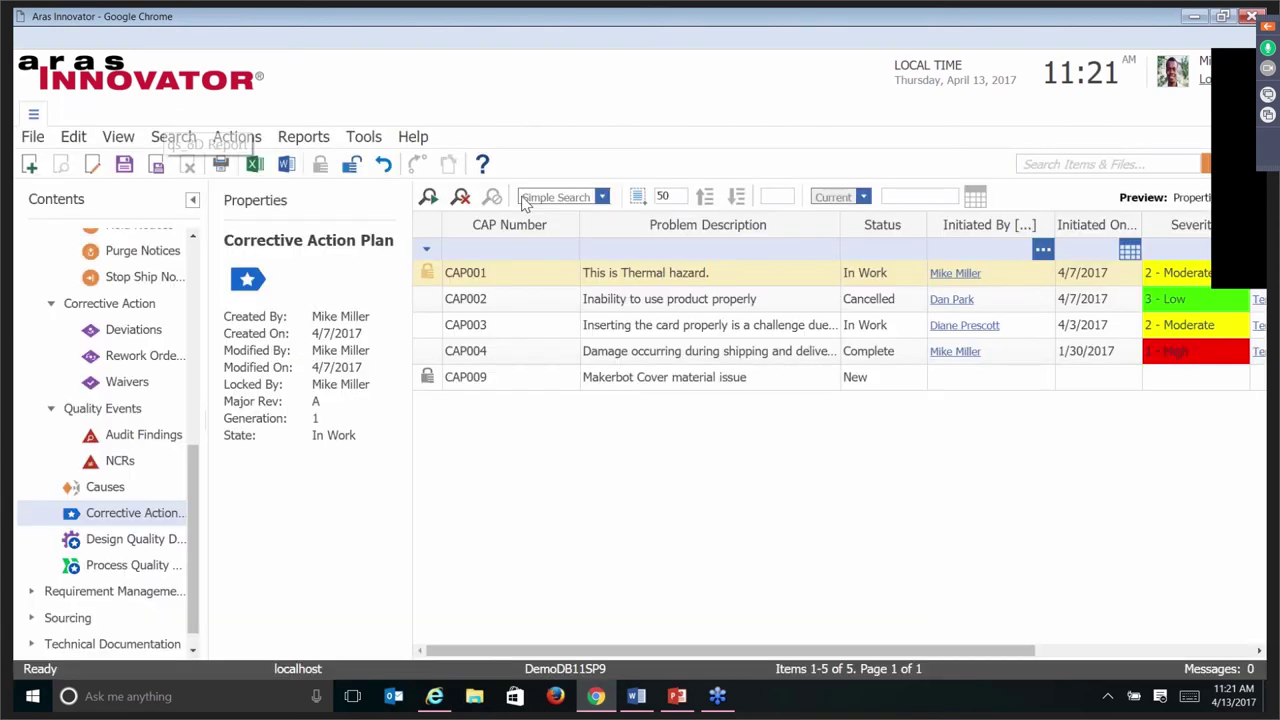
View the CAP Closed/Due Report for the corrective action plans and close it.
{"action": "left_click", "coordinate": [320, 140]}
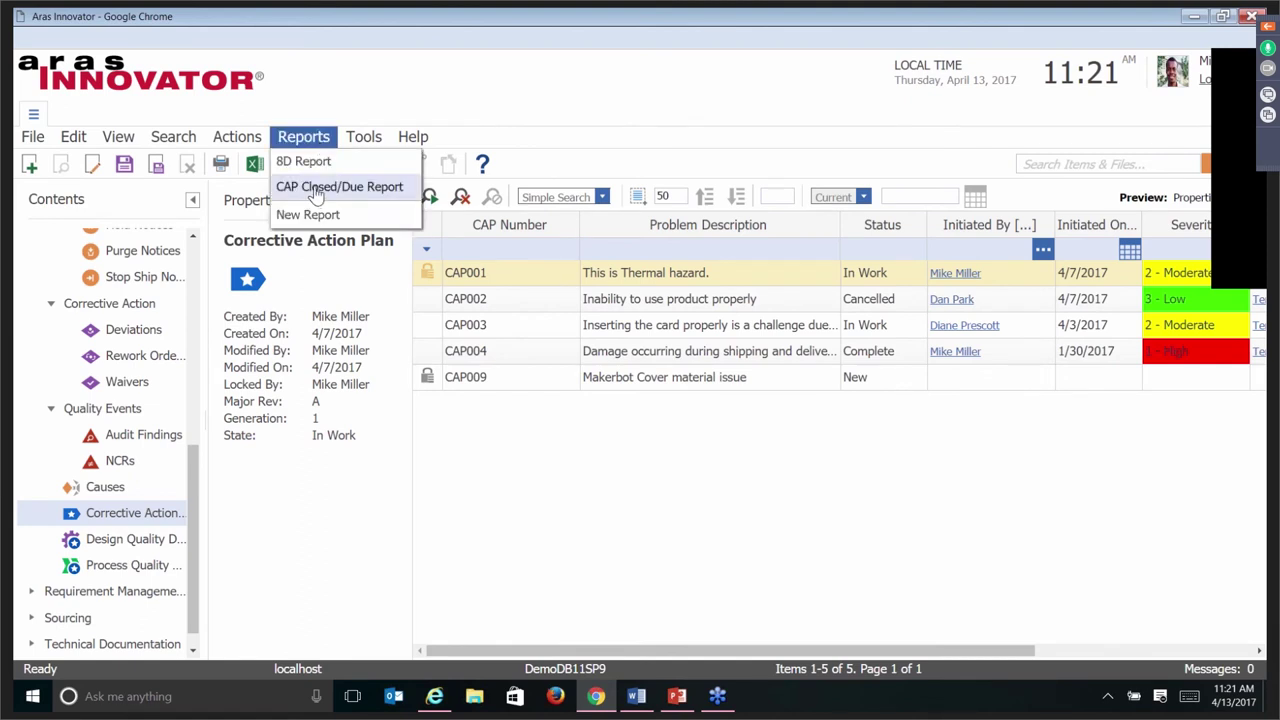
{"action": "left_click", "coordinate": [316, 190]}
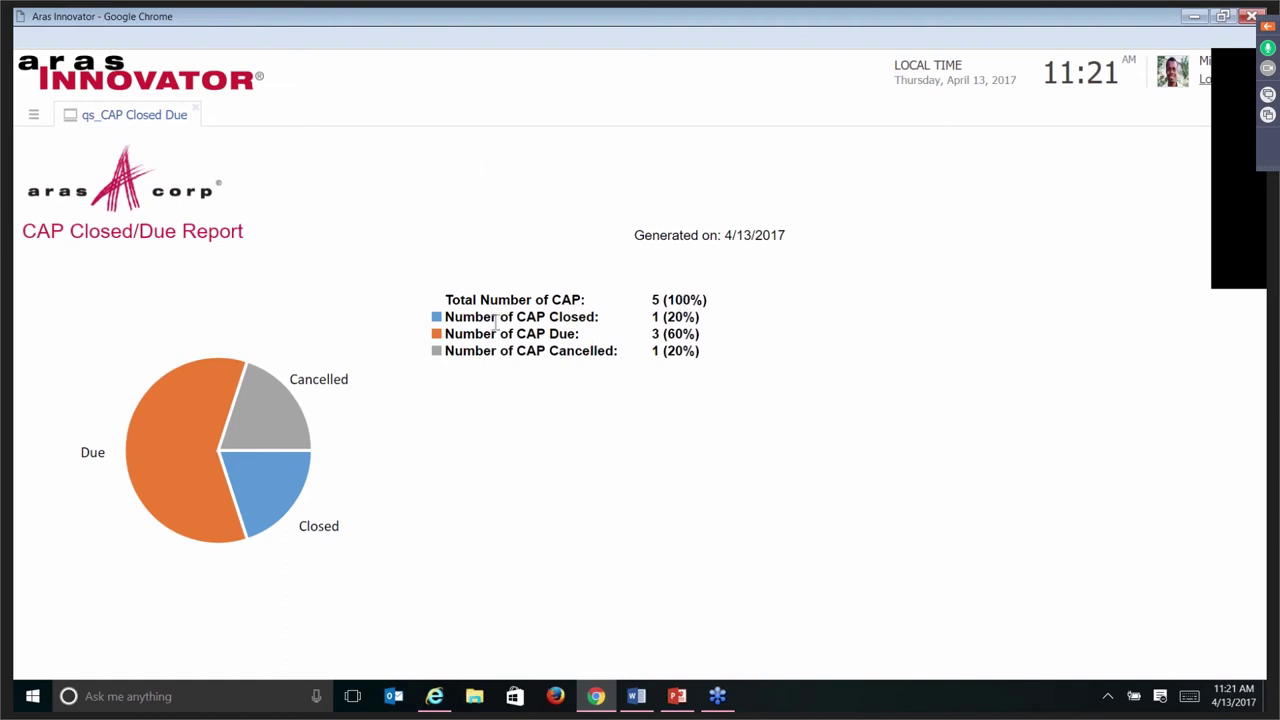
{"action": "left_click", "coordinate": [195, 111]}
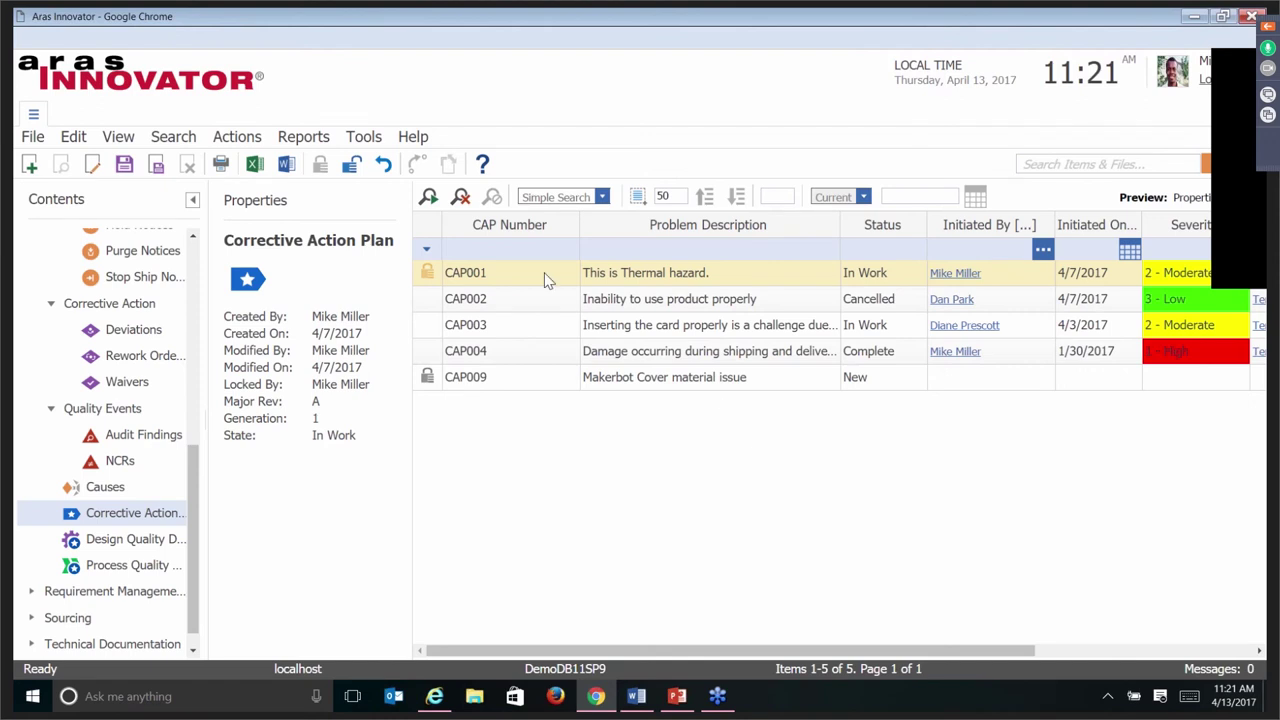
Start a new report with Corrective Action Plan as top-level item type and Analysis and config_id as related items, and continue to its properties.
{"action": "left_click", "coordinate": [316, 140]}
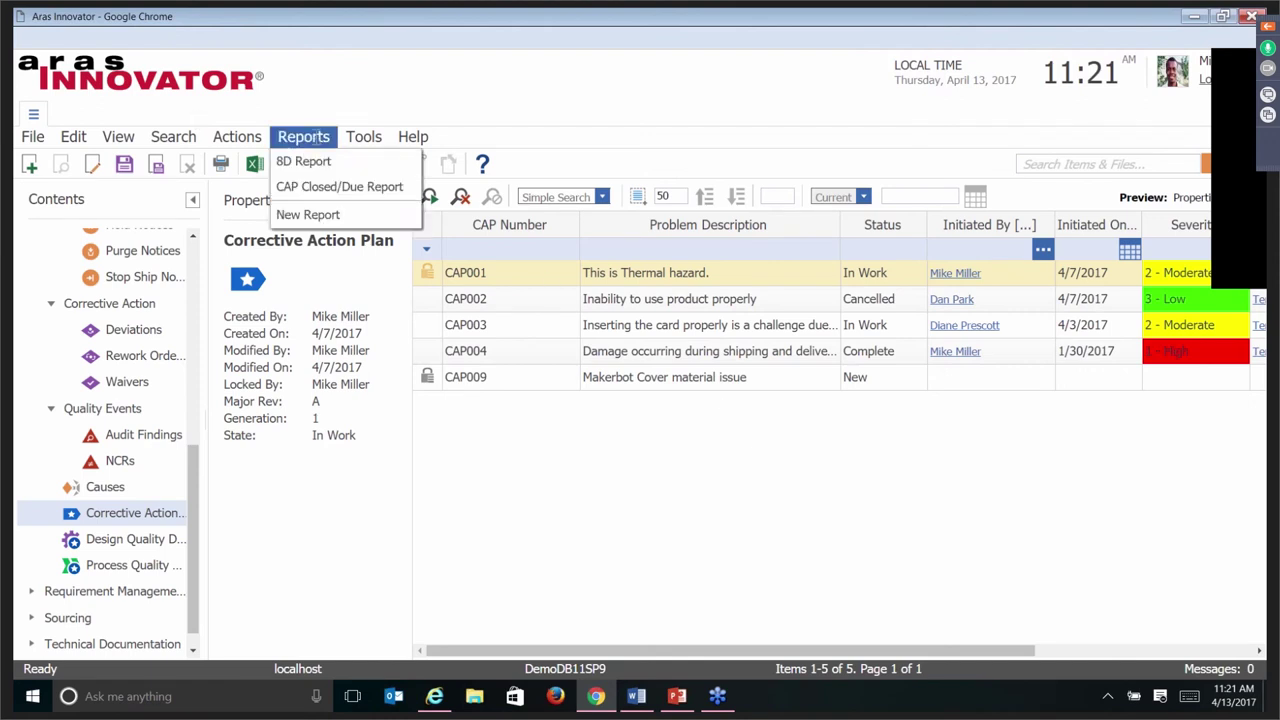
{"action": "left_click", "coordinate": [300, 214]}
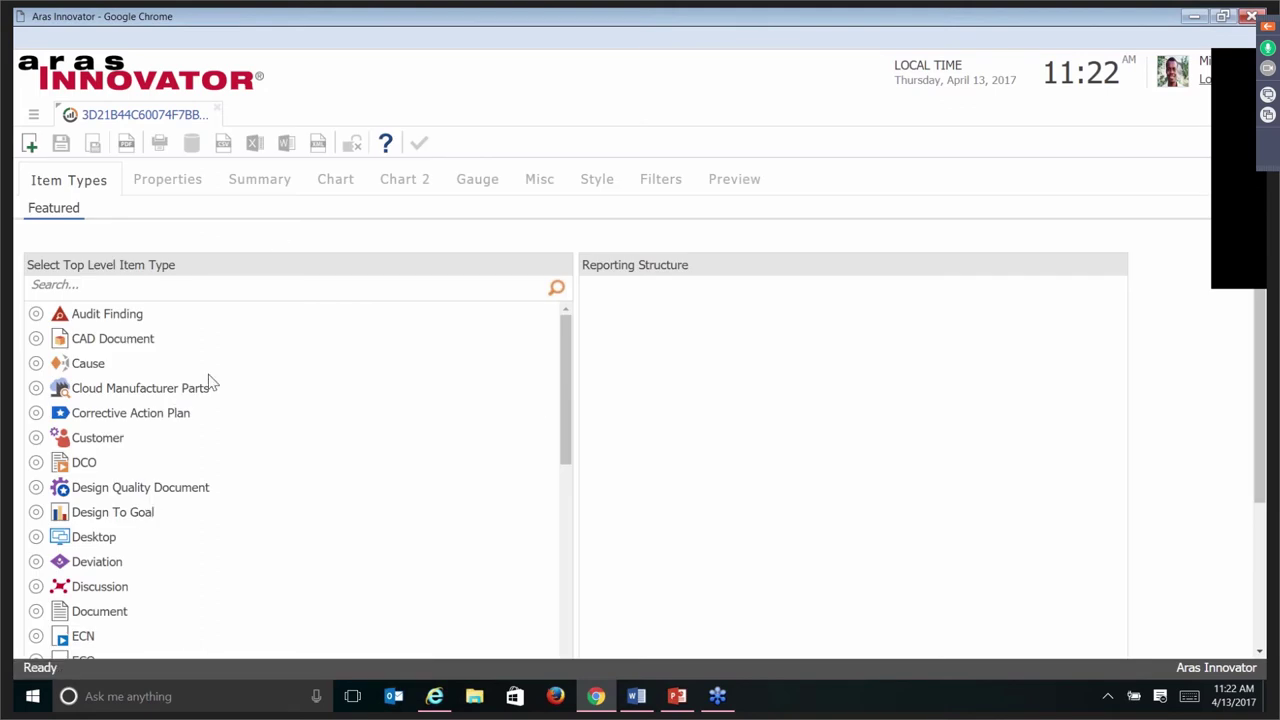
{"action": "left_click", "coordinate": [38, 414]}
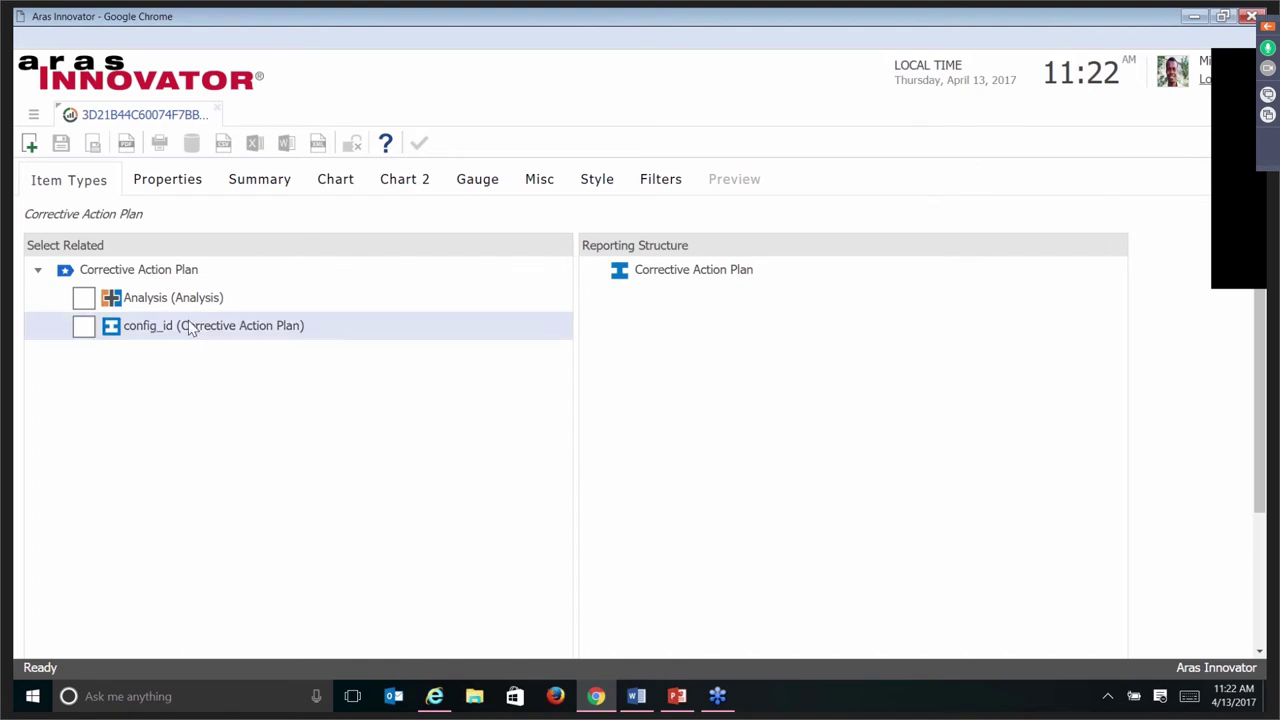
{"action": "left_click", "coordinate": [83, 297]}
{"action": "left_click", "coordinate": [84, 327]}
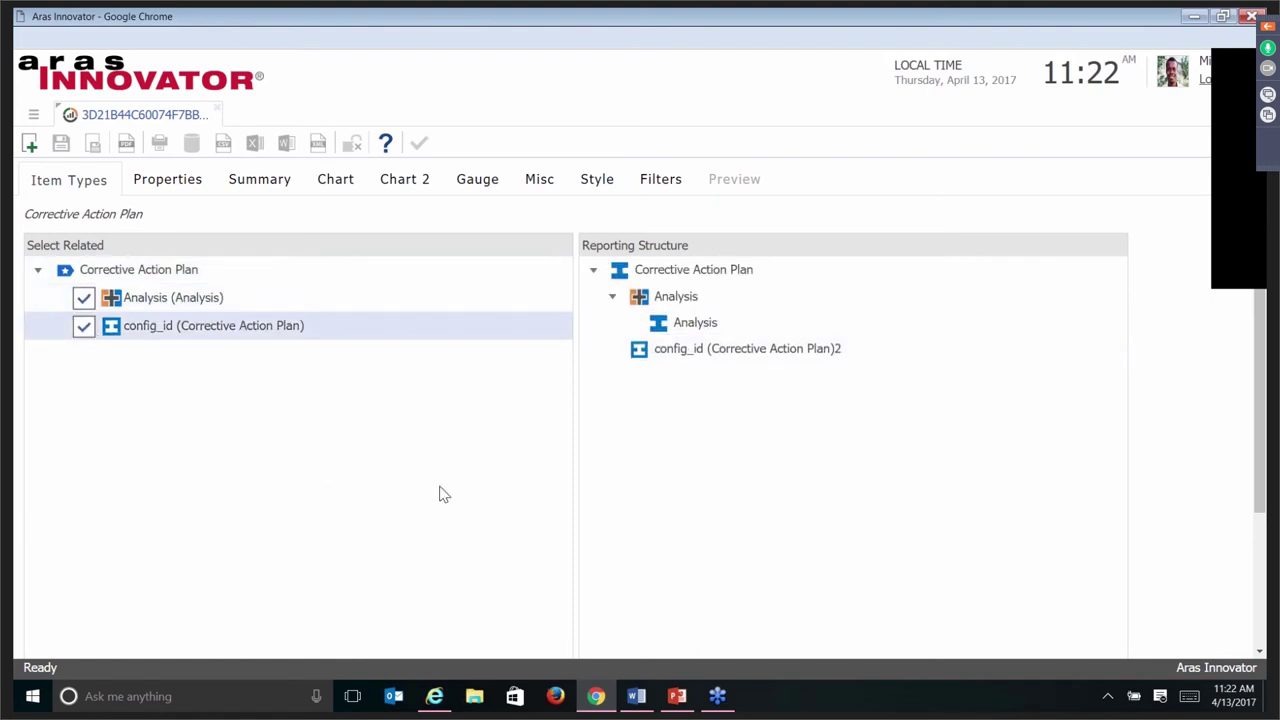
{"action": "scroll", "coordinate": [444, 494], "scroll_direction": "down", "scroll_amount": 3}
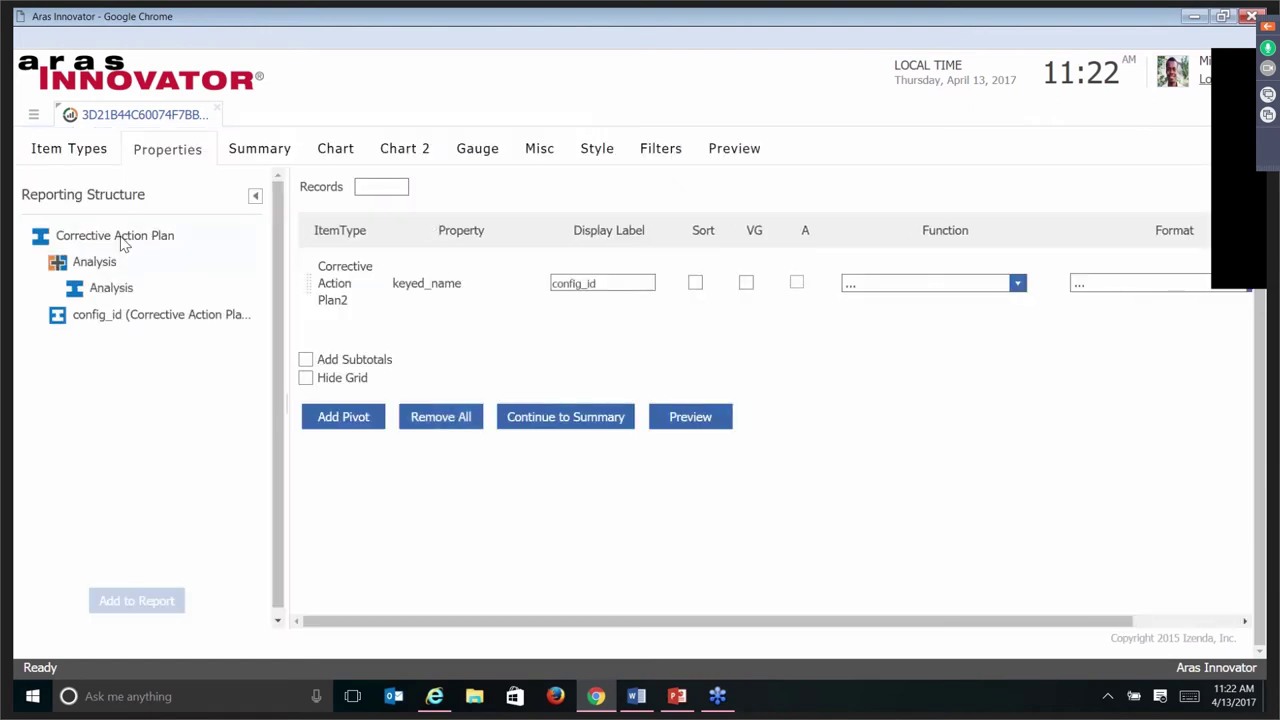
Add the CAP Number, Problem Description and Severity properties of the top-level Corrective Action Plan to the report.
{"action": "left_click", "coordinate": [121, 240]}
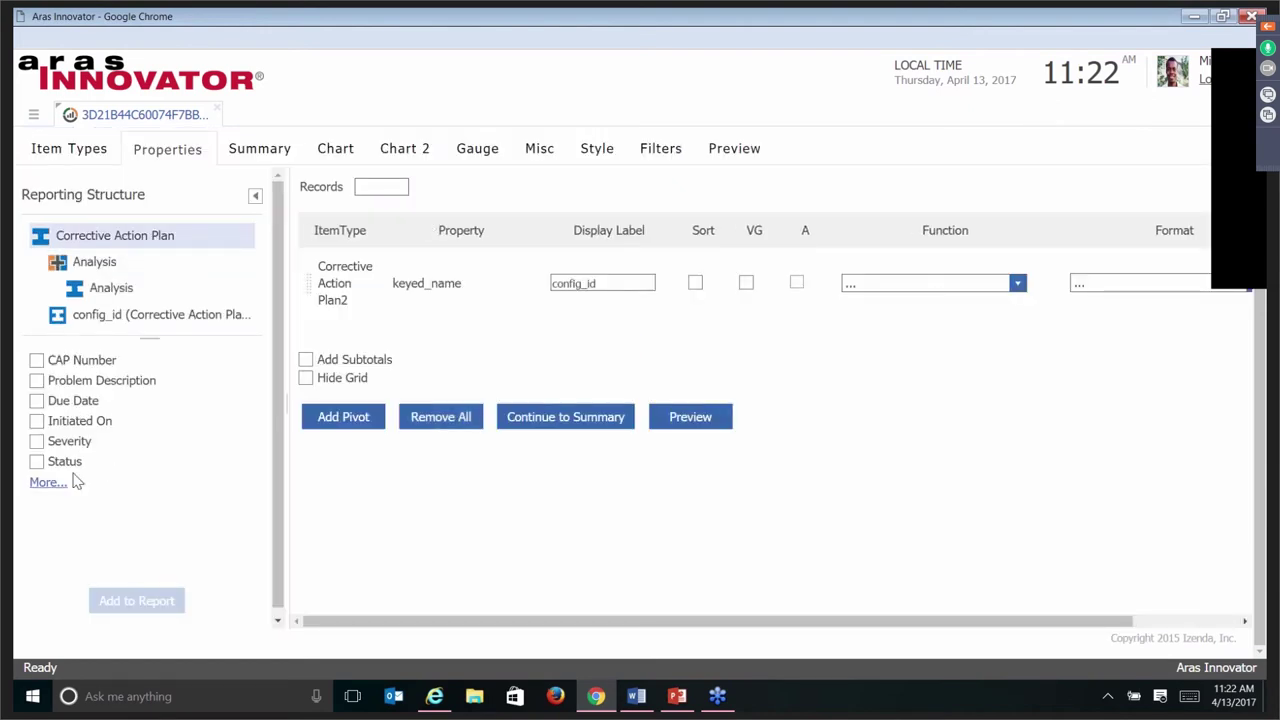
{"action": "left_click", "coordinate": [37, 361]}
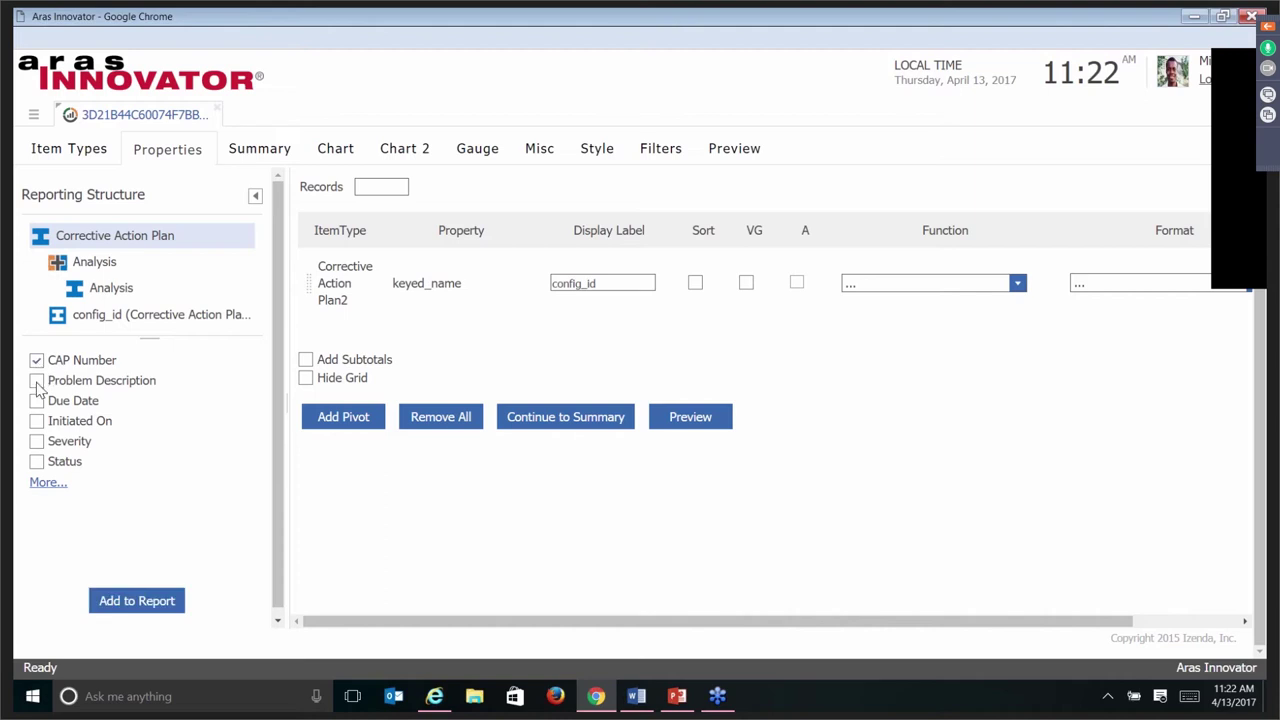
{"action": "left_click", "coordinate": [36, 385]}
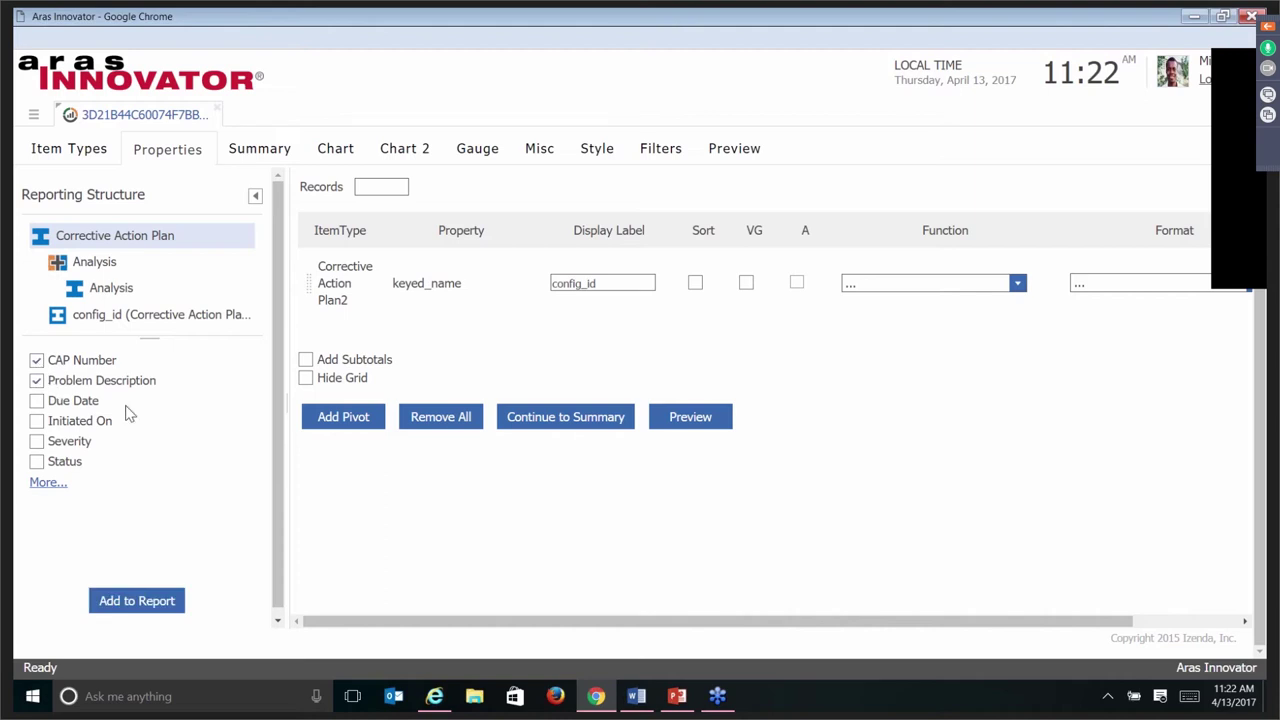
{"action": "left_click", "coordinate": [38, 442]}
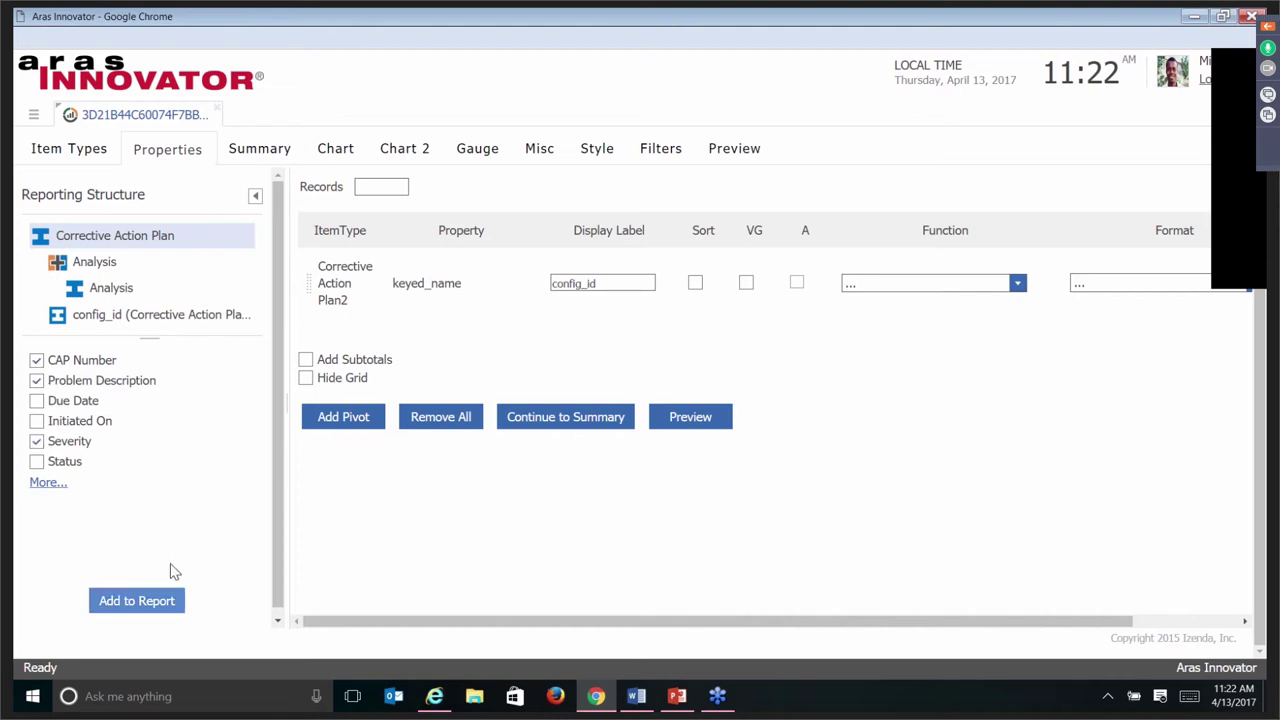
{"action": "left_click", "coordinate": [168, 598]}
{"action": "scroll", "coordinate": [400, 466], "scroll_direction": "down", "scroll_amount": 1}
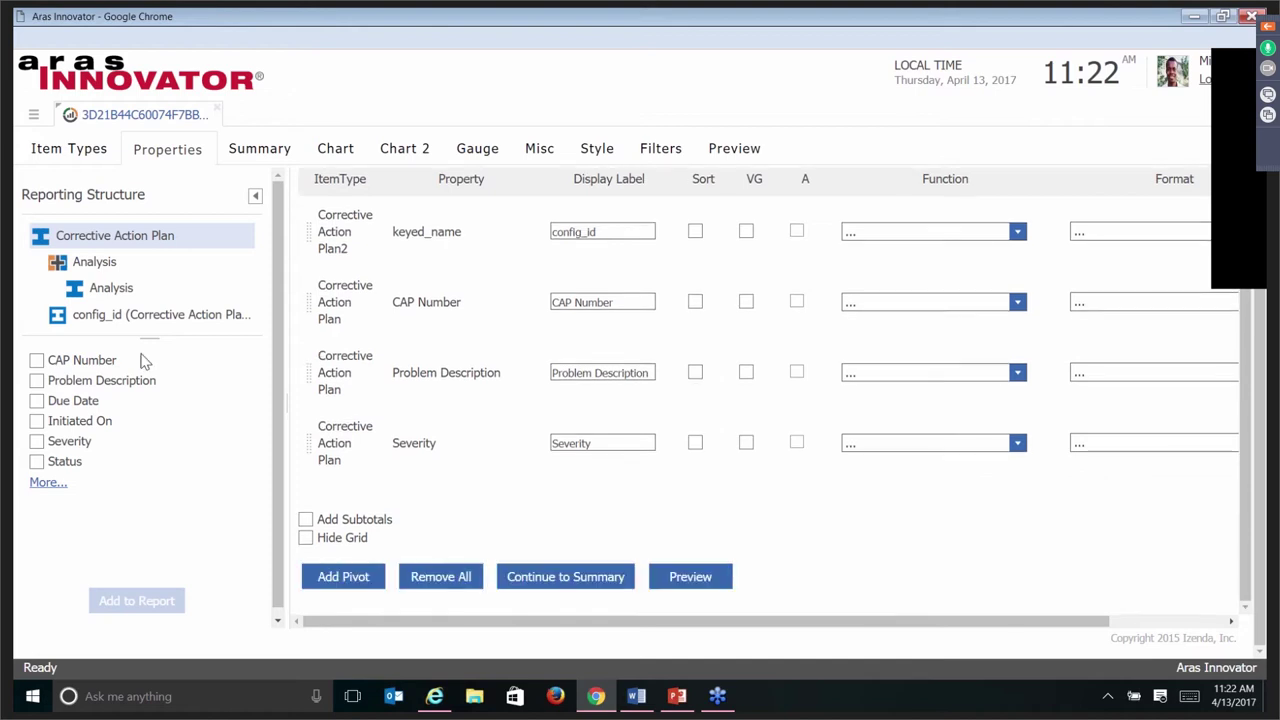
Add the Type and Description properties of the nested Analysis item to the report.
{"action": "left_click", "coordinate": [107, 298]}
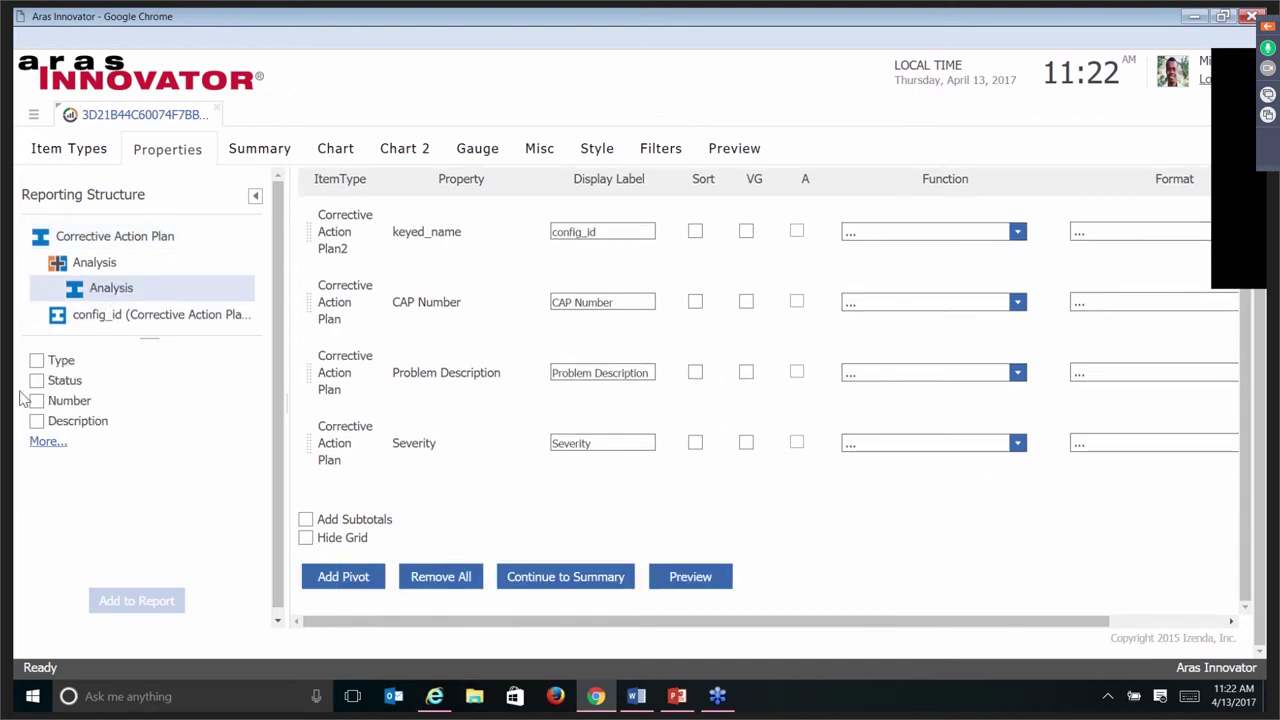
{"action": "left_click", "coordinate": [40, 362]}
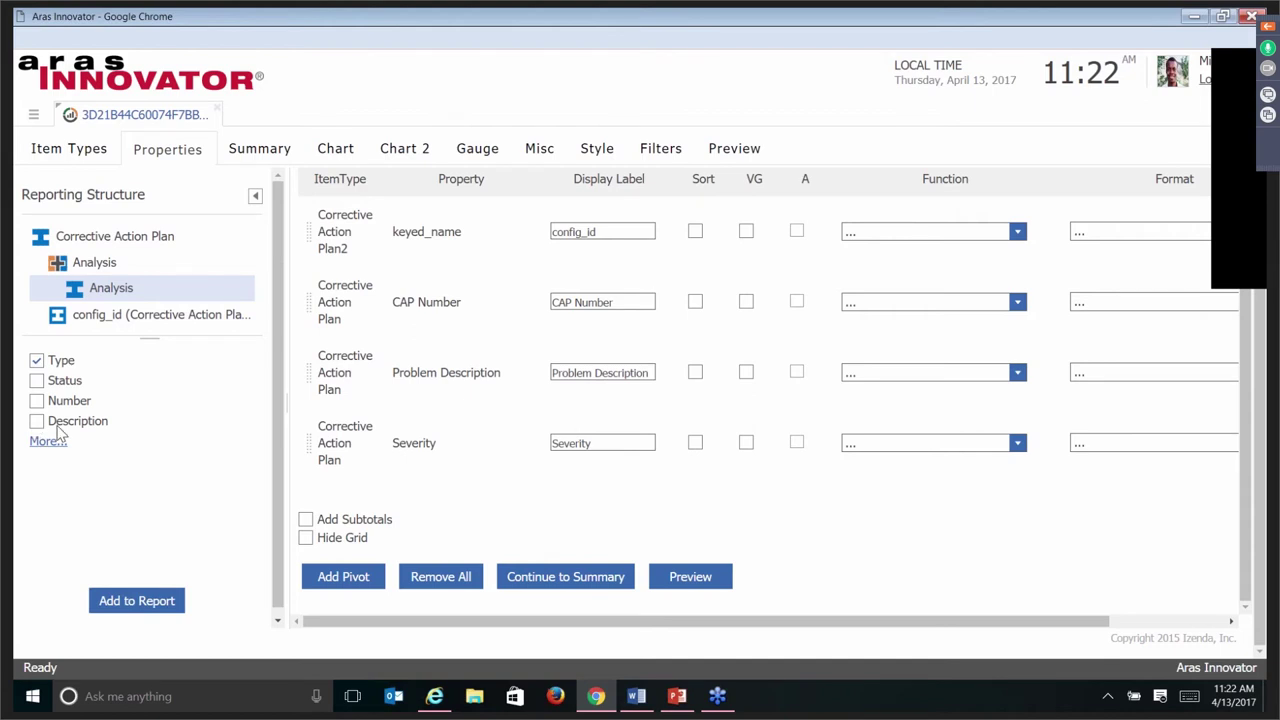
{"action": "left_click", "coordinate": [58, 421]}
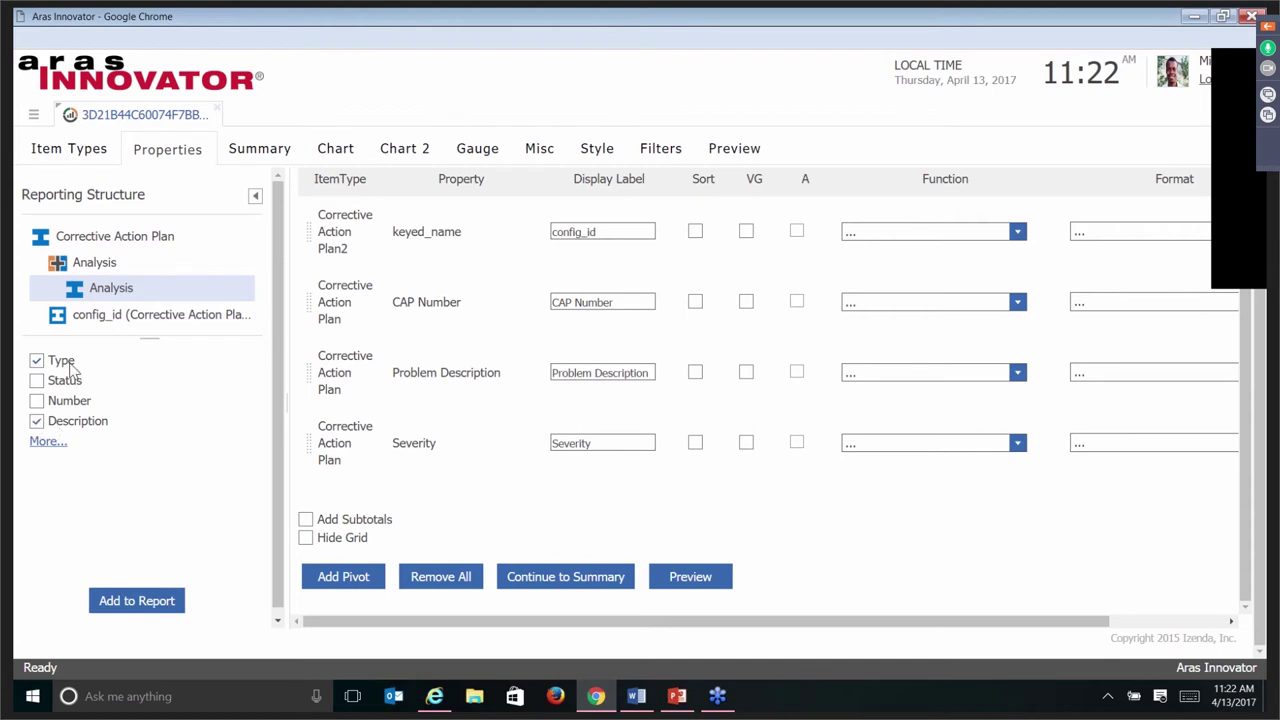
{"action": "left_click", "coordinate": [132, 601]}
Add the Problem Description, CAP Number and Severity properties of config_id (Corrective Action Plan) to the report and preview it.
{"action": "left_click", "coordinate": [107, 316]}
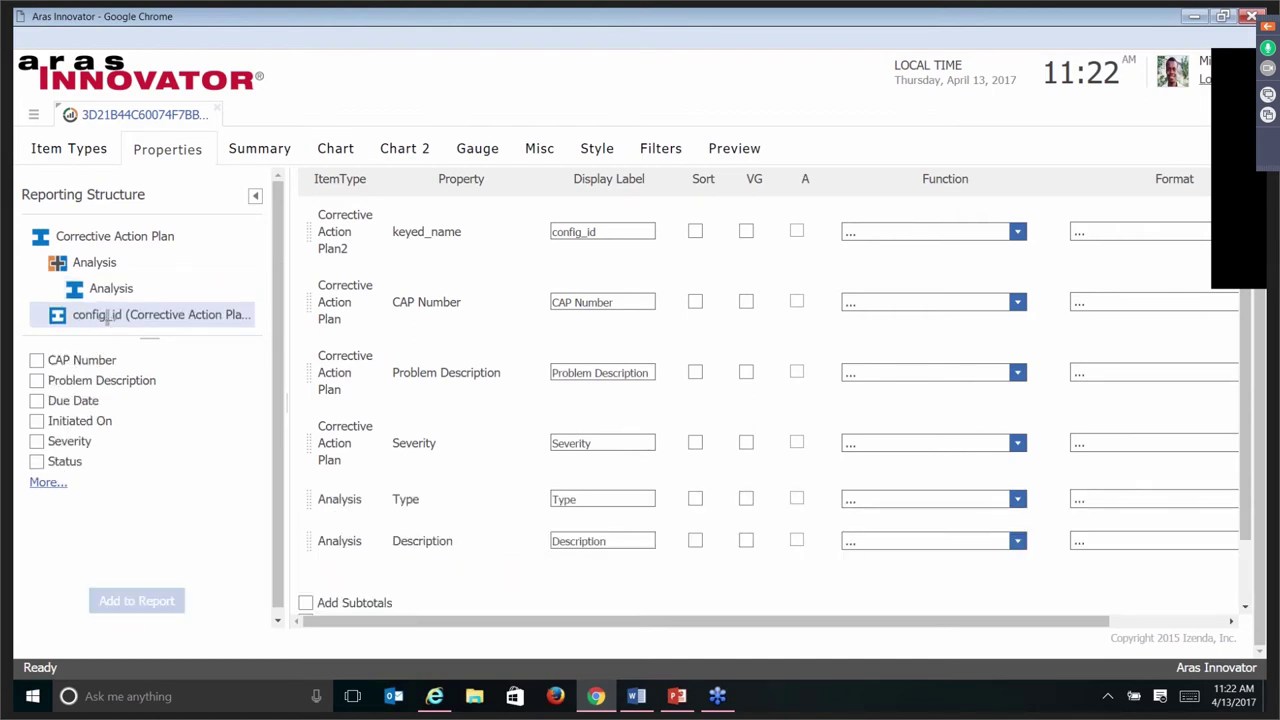
{"action": "left_click", "coordinate": [36, 380]}
{"action": "left_click", "coordinate": [36, 361]}
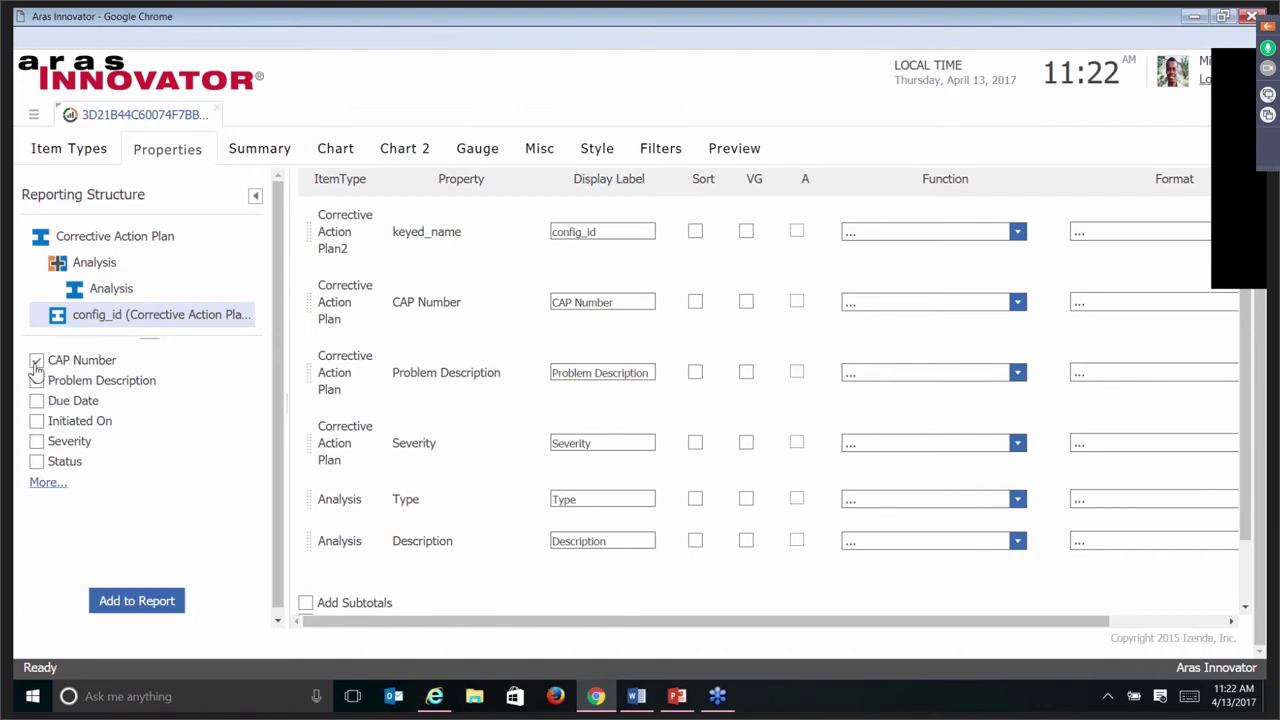
{"action": "left_click", "coordinate": [37, 441]}
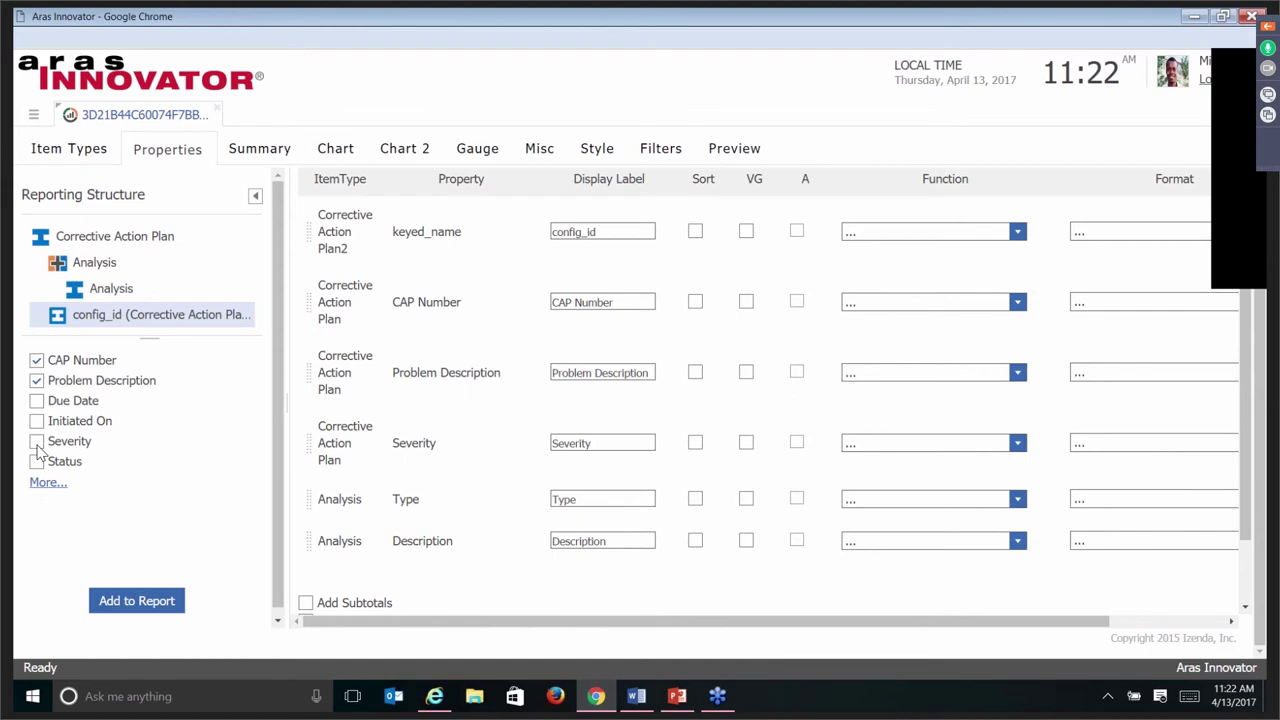
{"action": "left_click", "coordinate": [142, 601]}
{"action": "scroll", "coordinate": [590, 495], "scroll_direction": "down", "scroll_amount": 5}
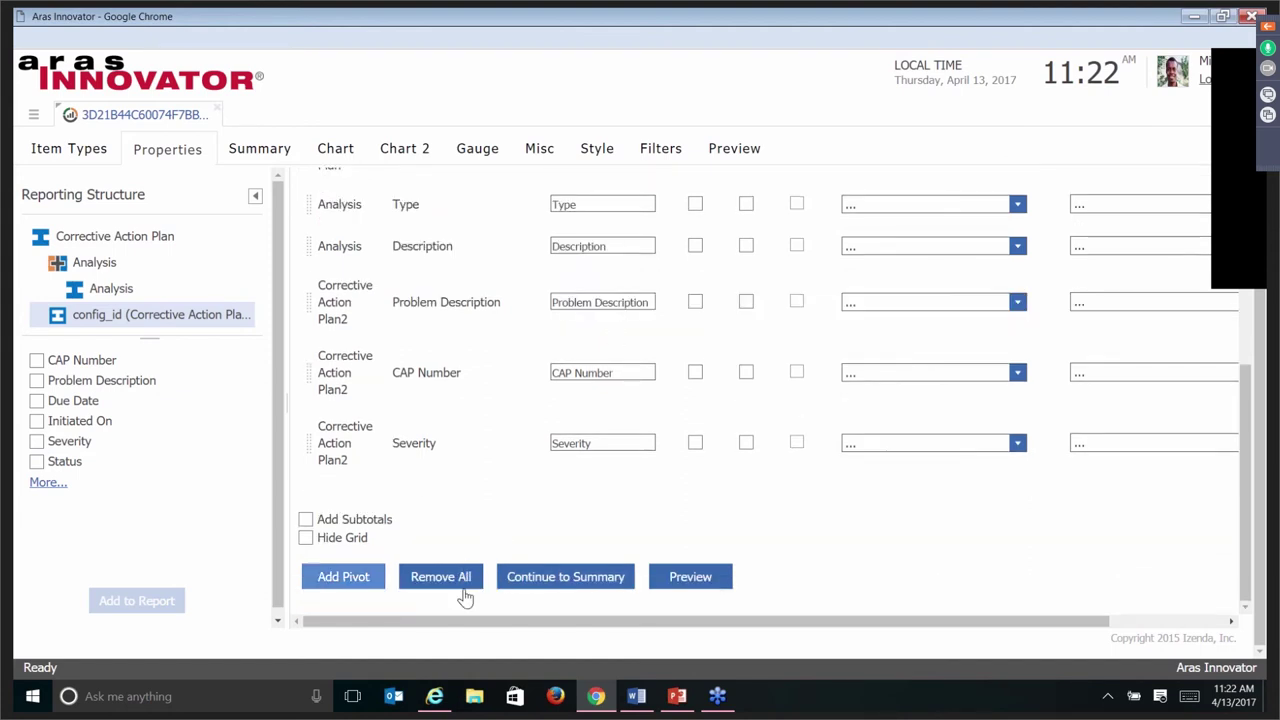
{"action": "left_click", "coordinate": [688, 577]}
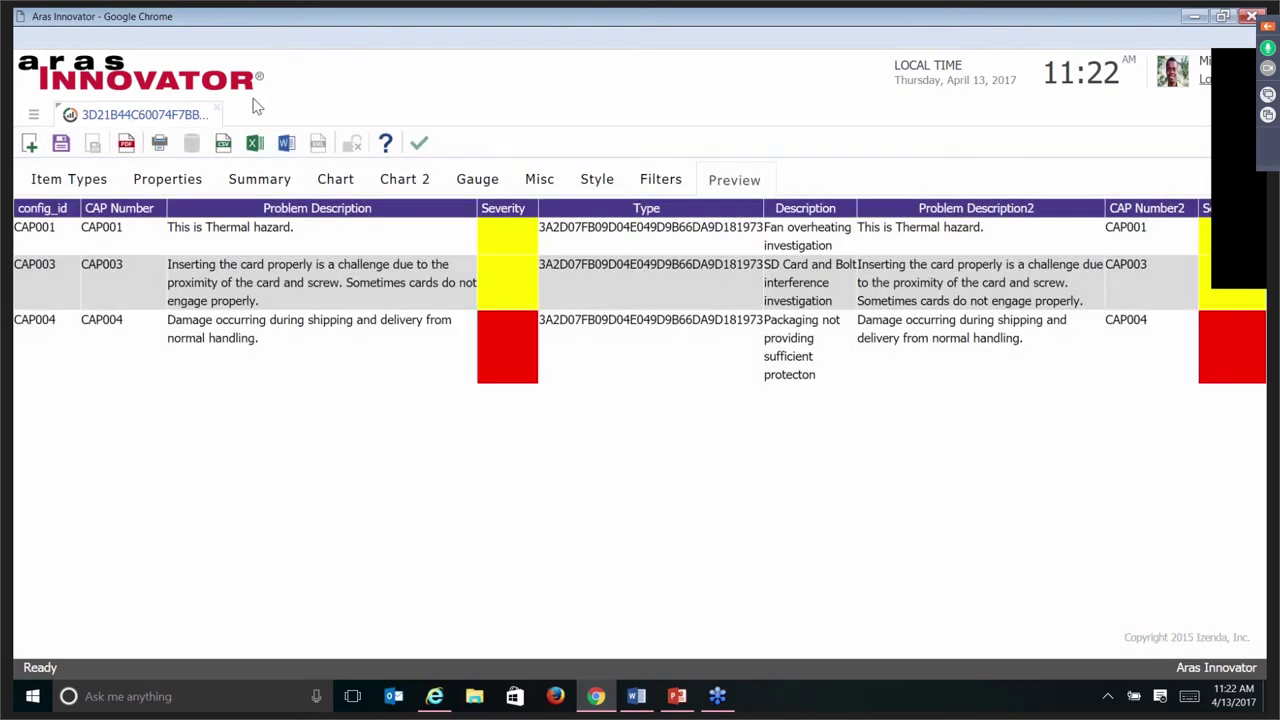
Close the unsaved report, list the Causes, and select cause CAU-100008.
{"action": "left_click", "coordinate": [217, 108]}
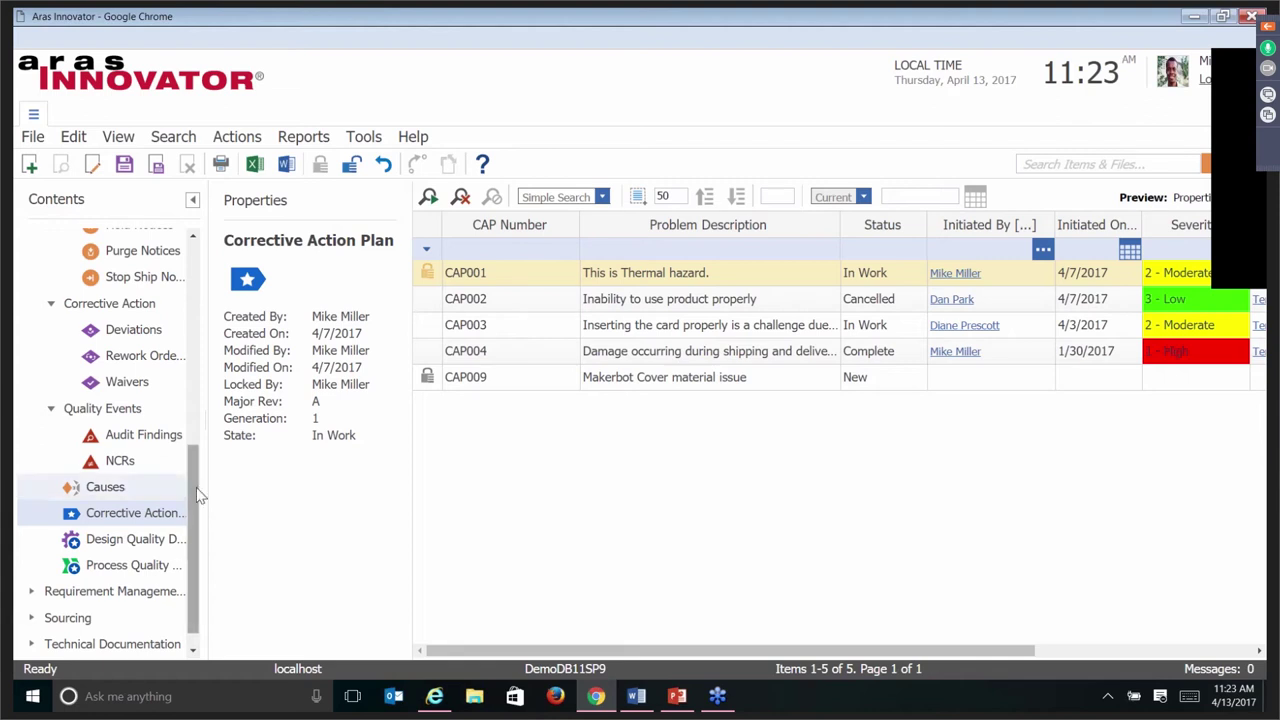
{"action": "left_click", "coordinate": [104, 486]}
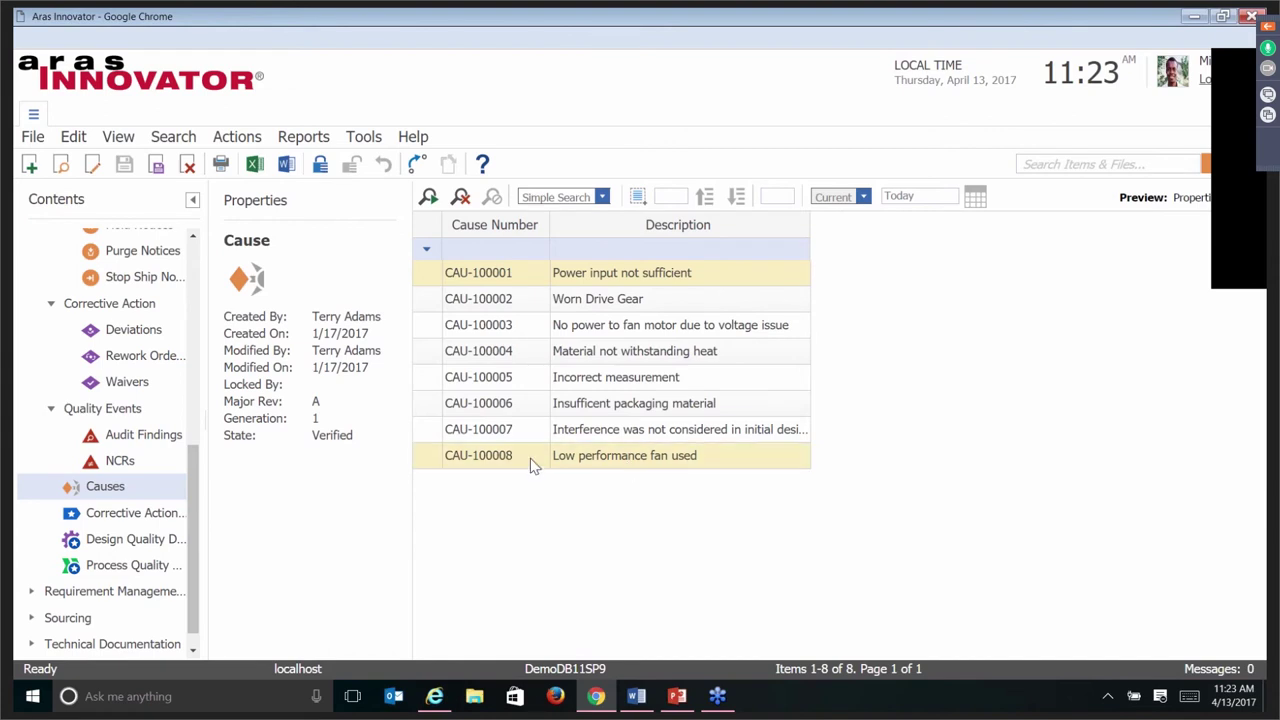
{"action": "left_click", "coordinate": [533, 465]}
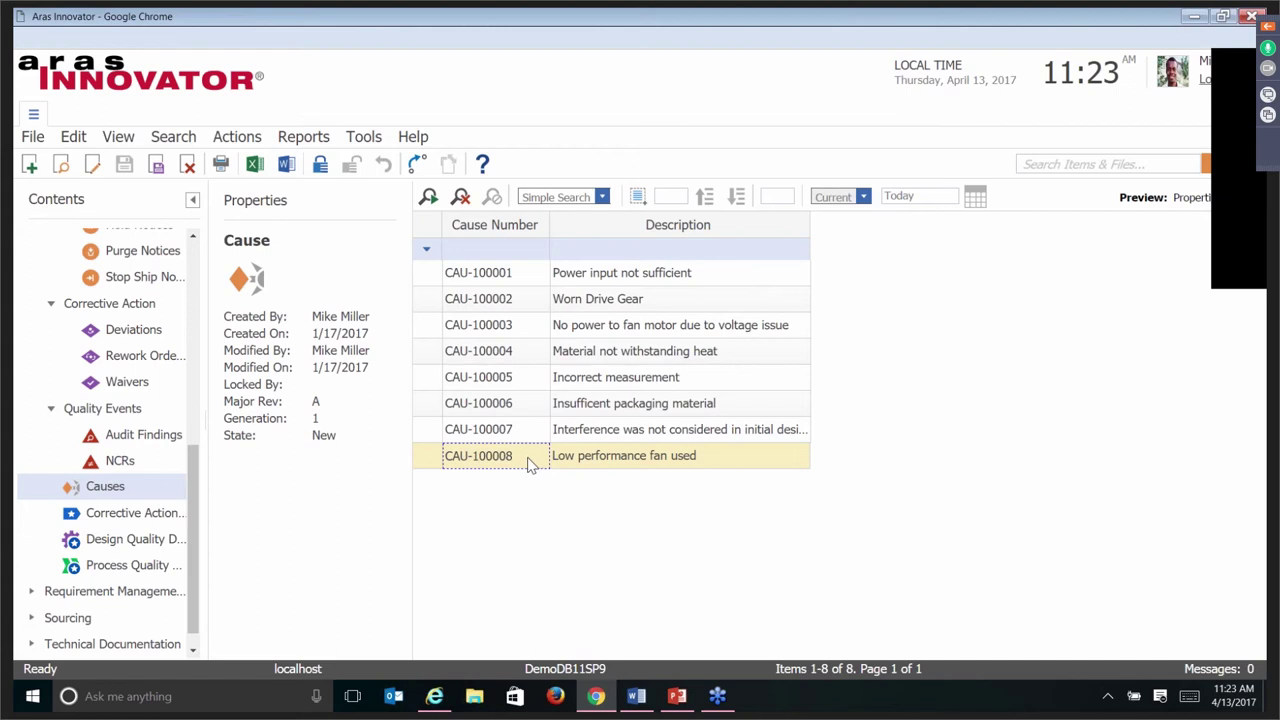
Edit cause CAU-100008 so its description reads "Low performance (you could say that) fan used", then save, unlock and close it.
{"action": "right_click", "coordinate": [532, 465]}
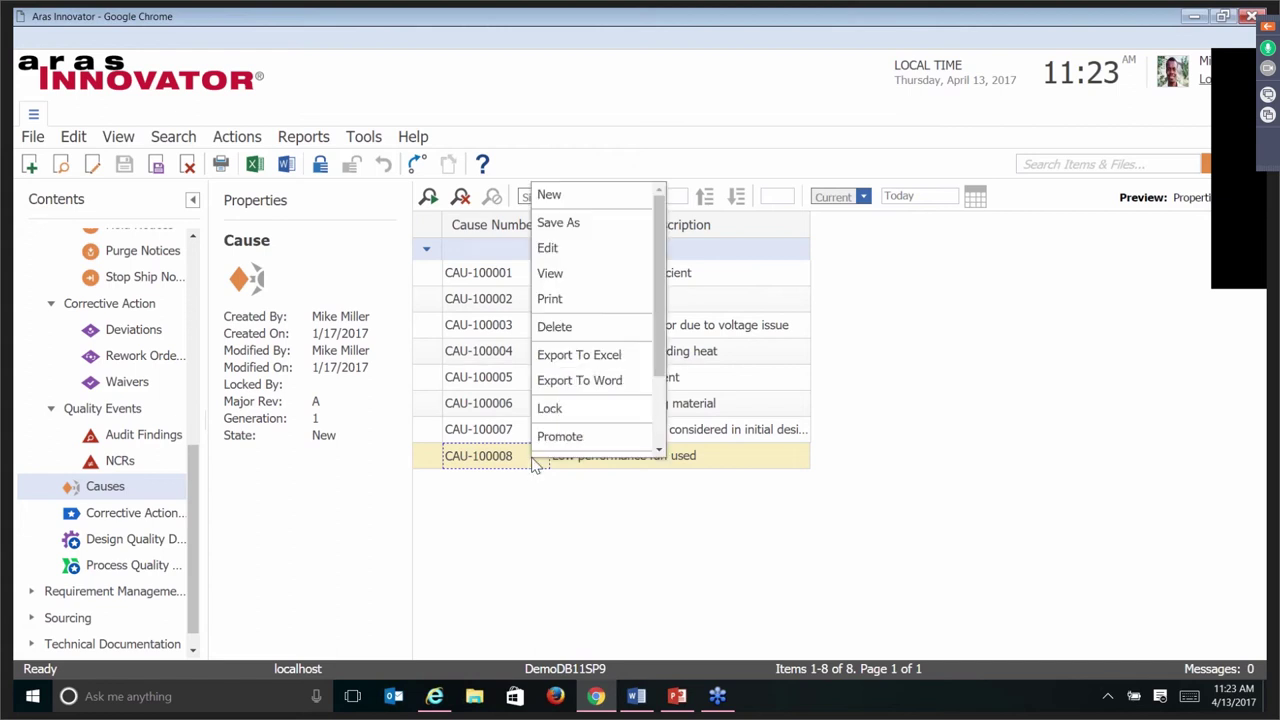
{"action": "left_click", "coordinate": [561, 250]}
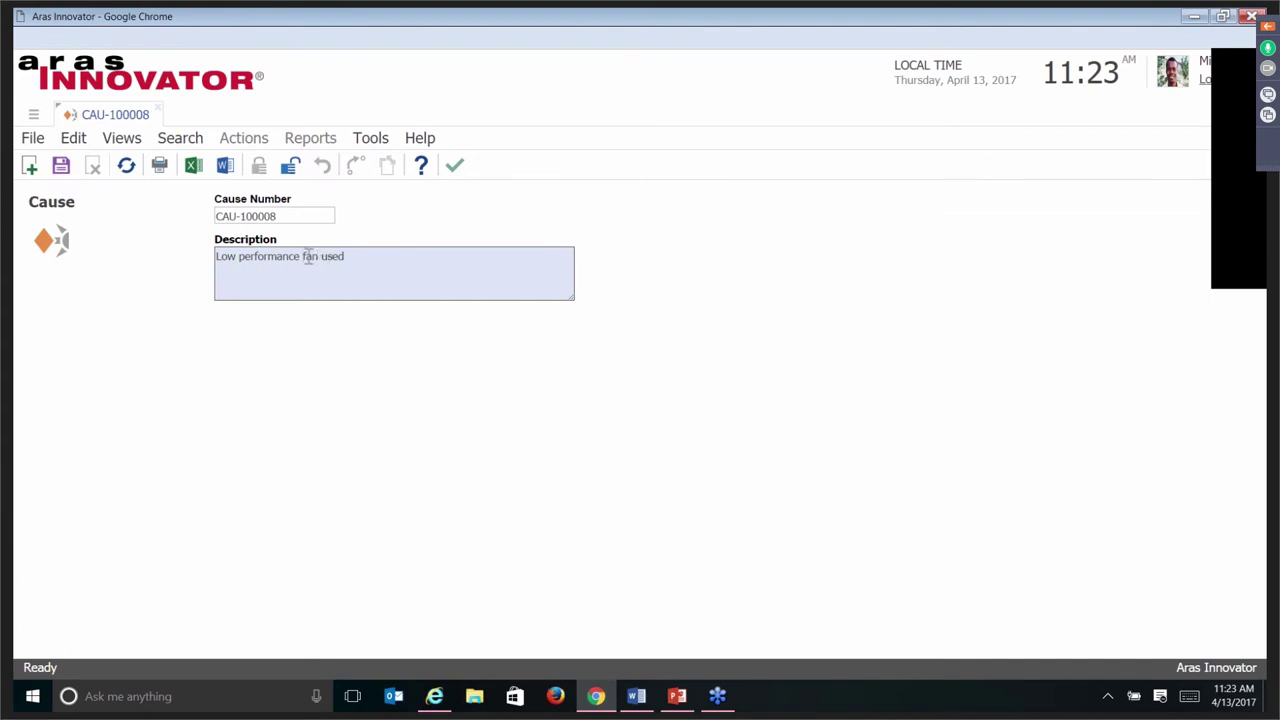
{"action": "left_click", "coordinate": [303, 256]}
{"action": "type", "text": "(you could"}
{"action": "type", "text": "say that)"}
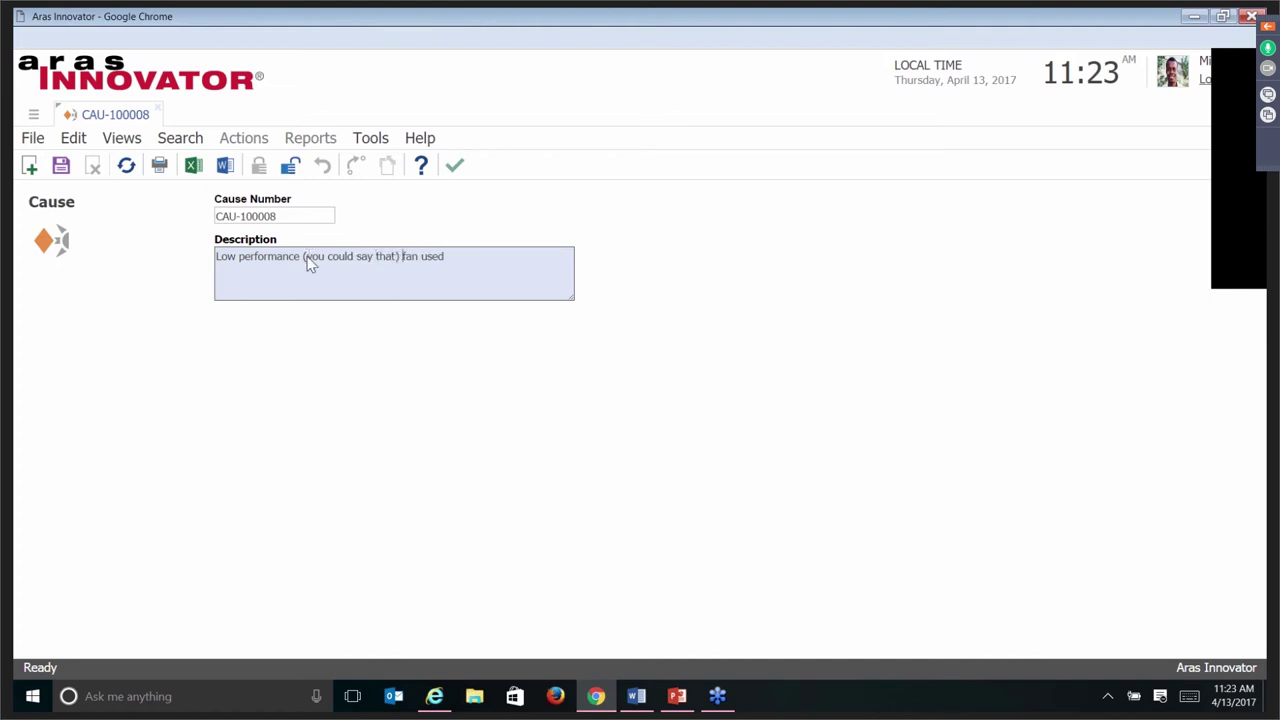
{"action": "left_click", "coordinate": [452, 168]}
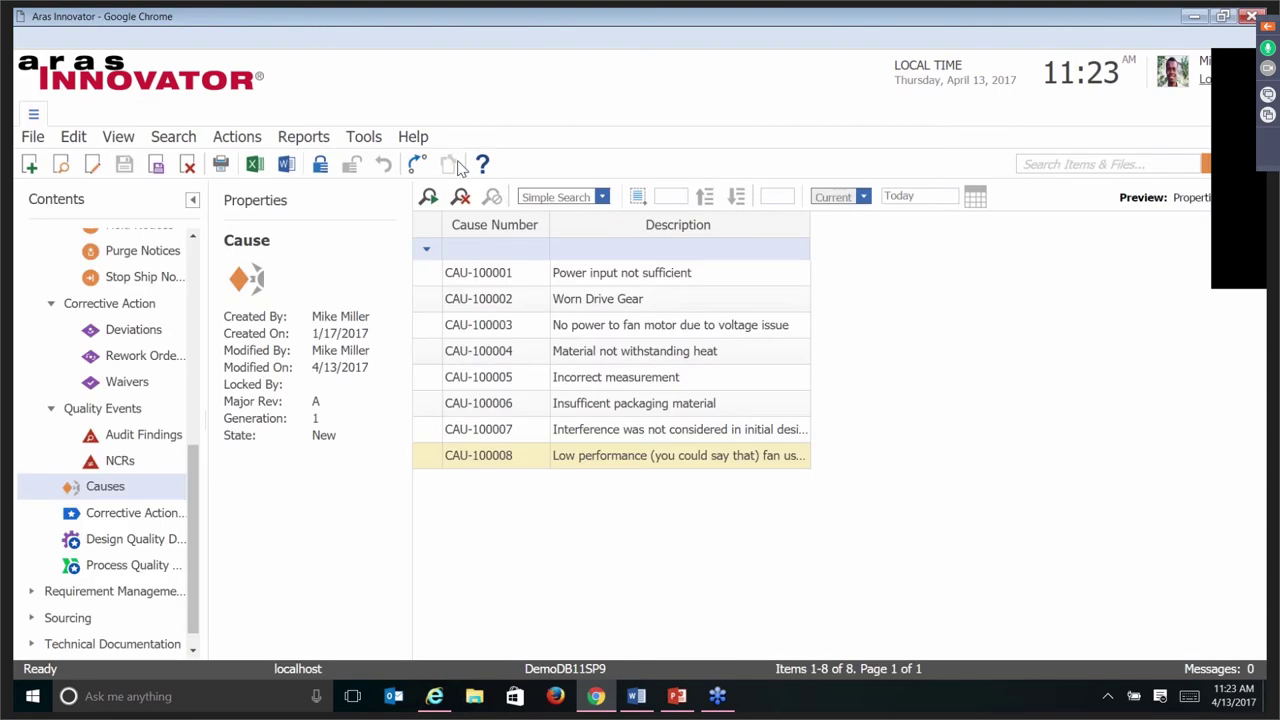
Open the analysis of design quality document DQD-0021A and inspect the reference flag on the cause "Low performance fan used".
{"action": "left_click", "coordinate": [128, 540]}
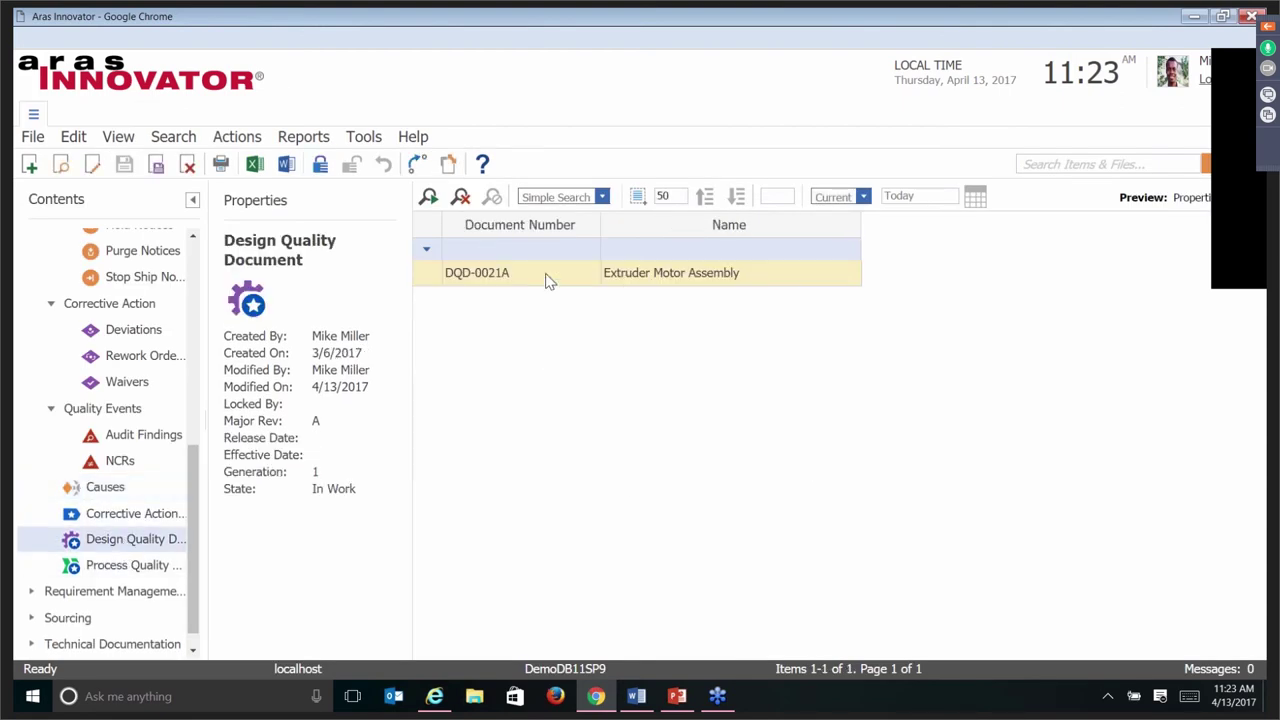
{"action": "double_click", "coordinate": [545, 282]}
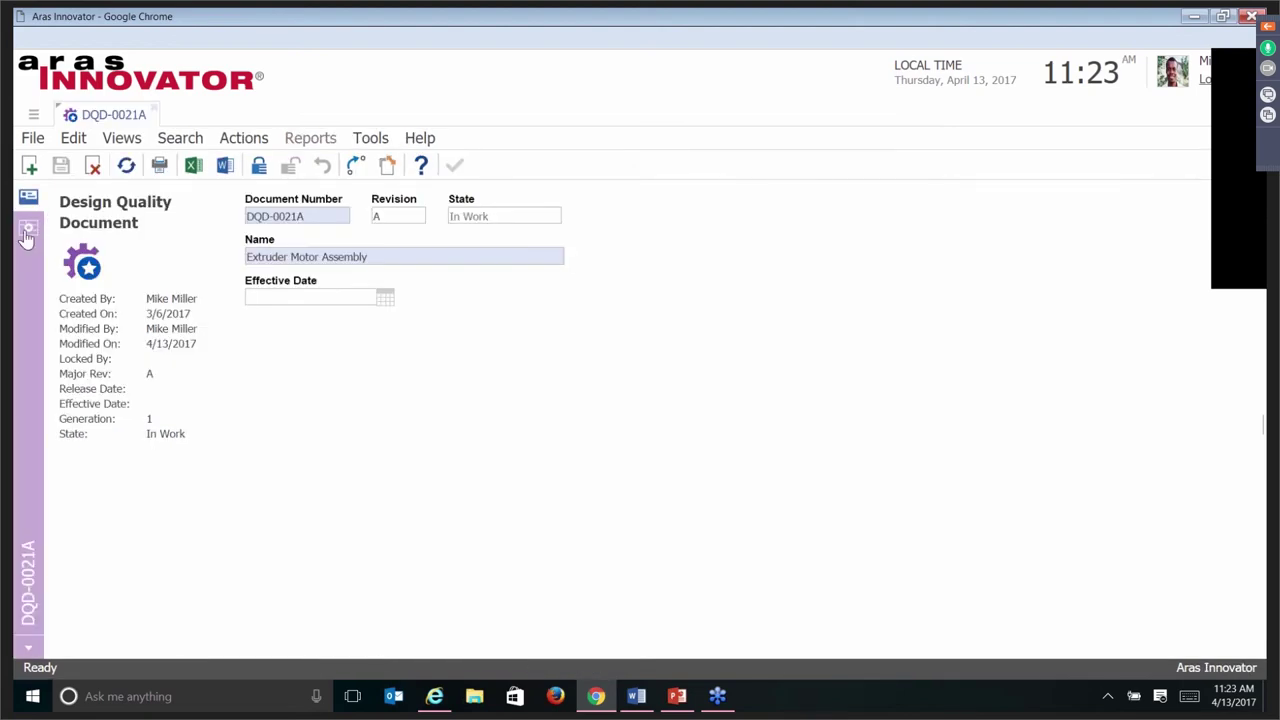
{"action": "left_click", "coordinate": [26, 231]}
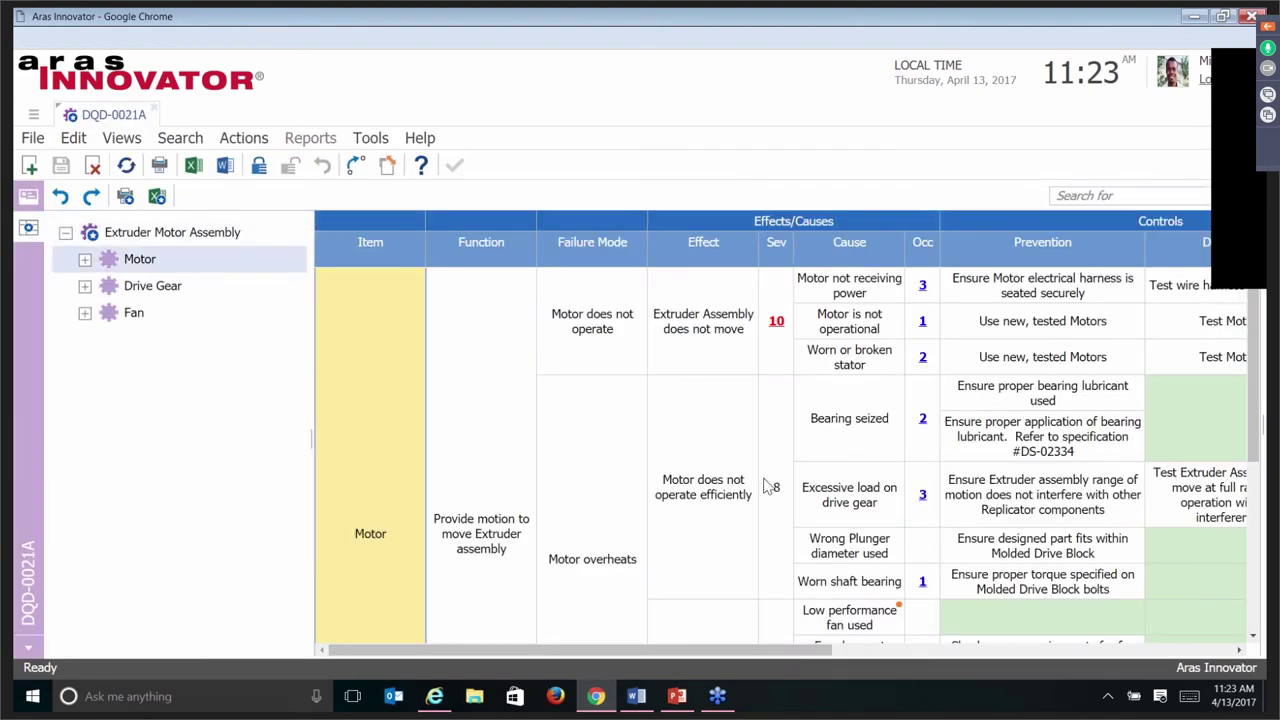
{"action": "scroll", "coordinate": [770, 487], "scroll_direction": "down", "scroll_amount": 3}
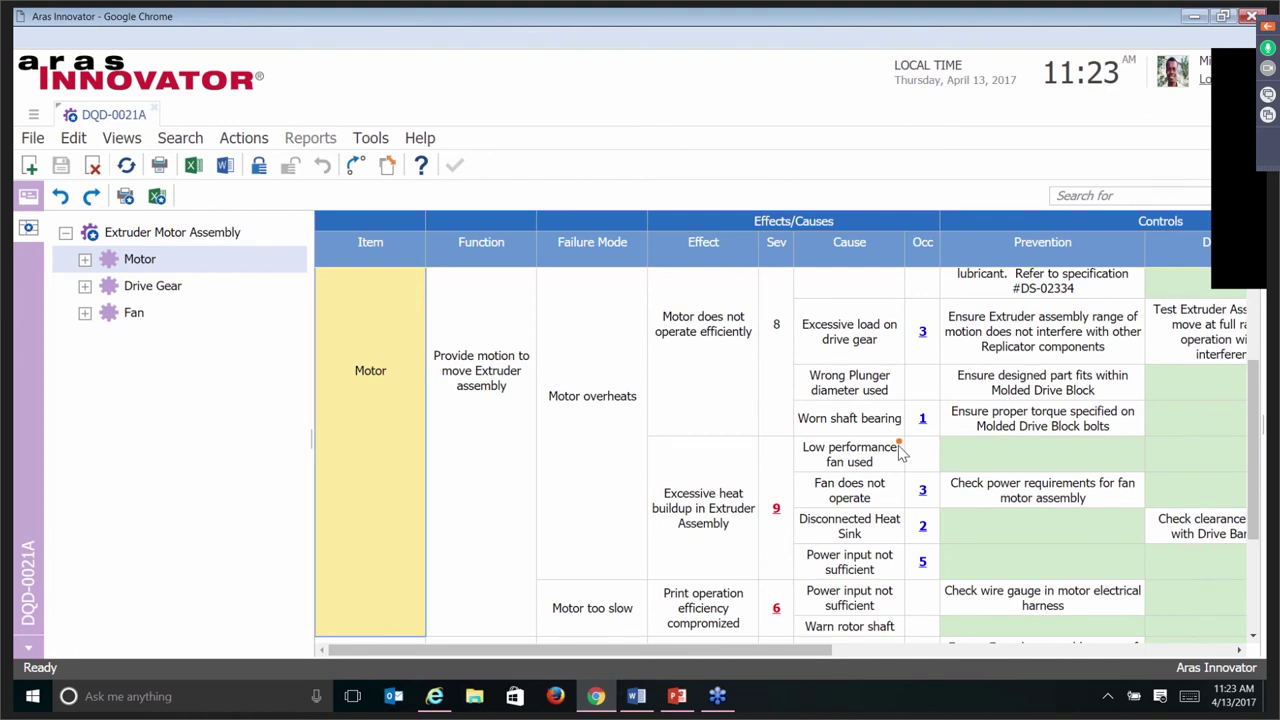
{"action": "mouse_move", "coordinate": [900, 452]}
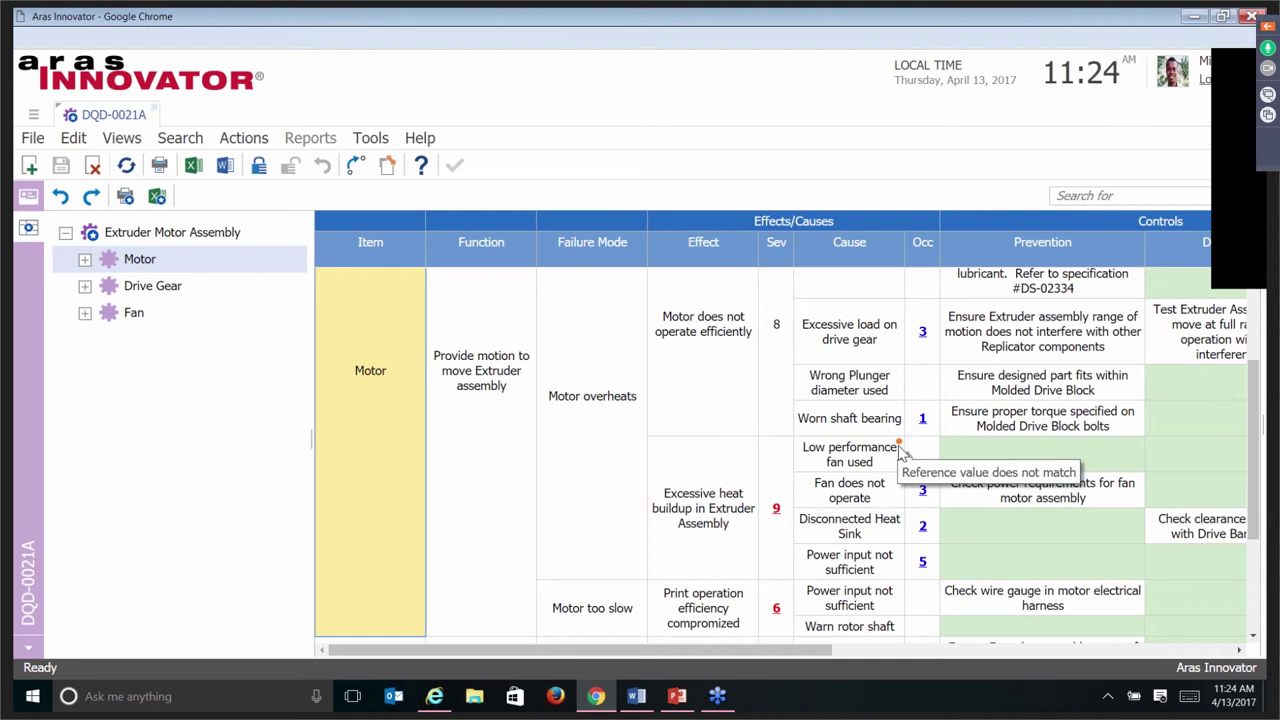
Lock the design quality document and update its flagged "Low performance fan used" cause from the referenced item.
{"action": "left_click", "coordinate": [259, 165]}
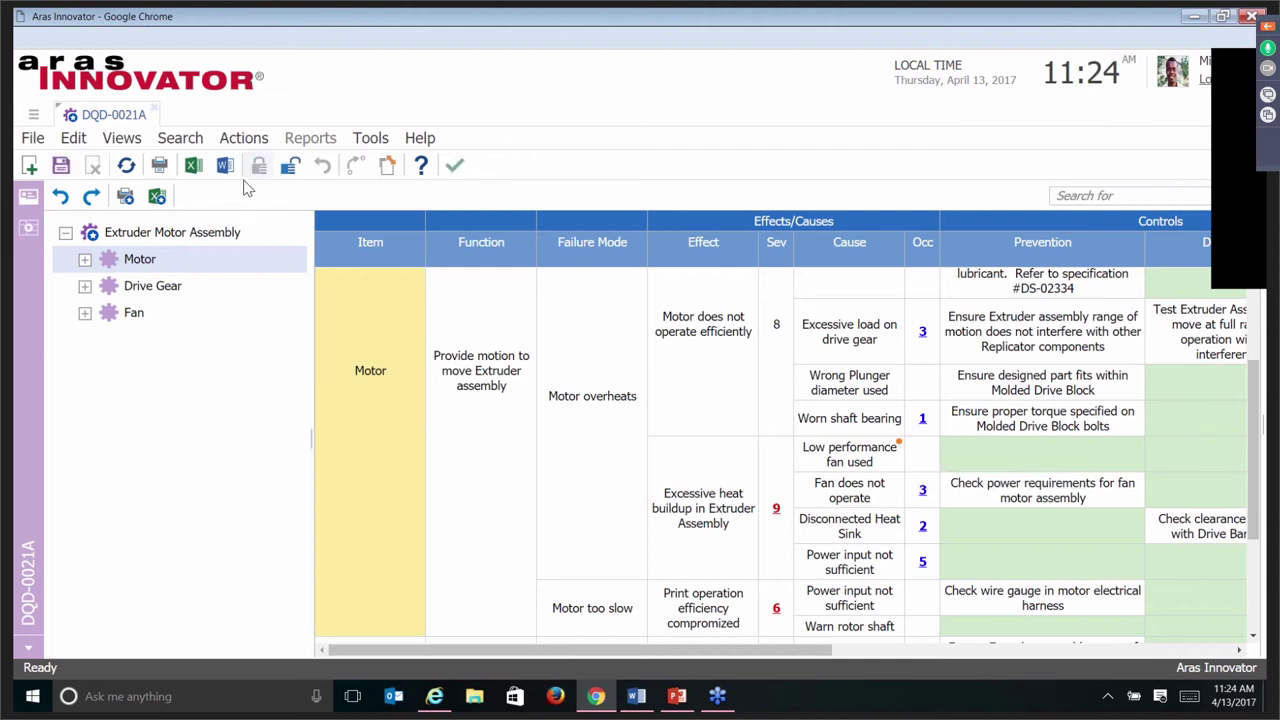
{"action": "left_click", "coordinate": [898, 451]}
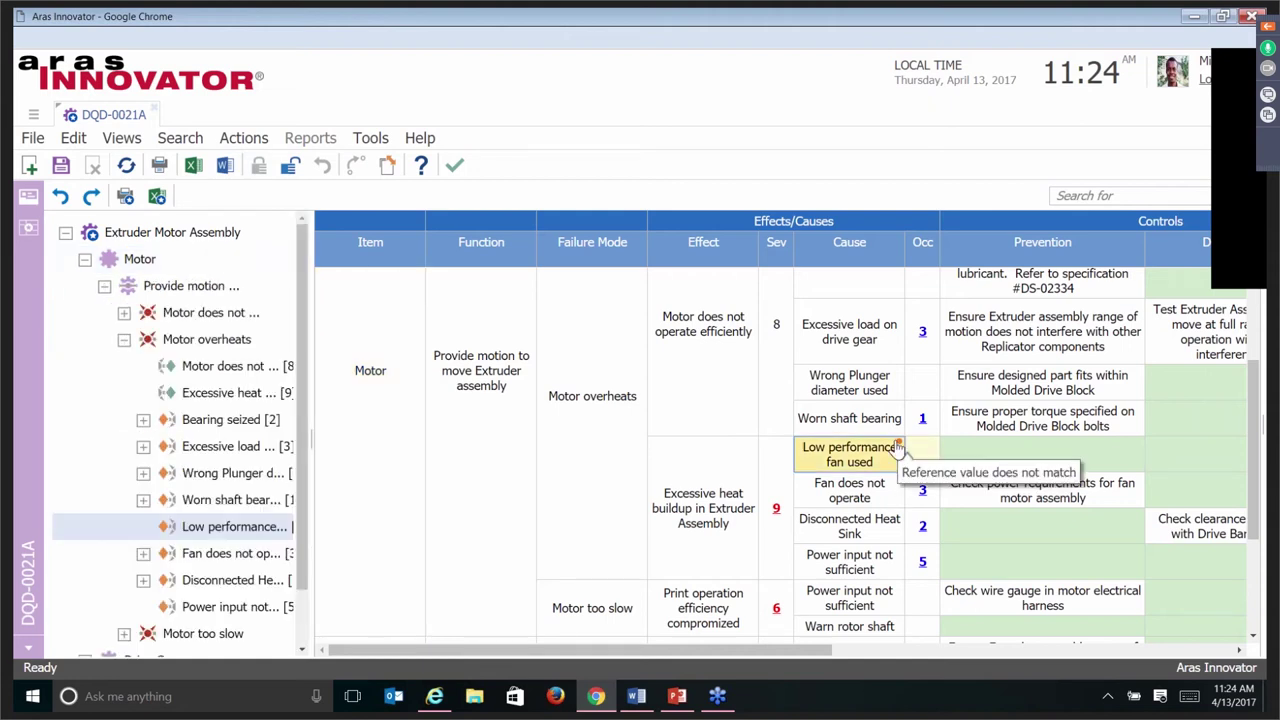
{"action": "right_click", "coordinate": [897, 450]}
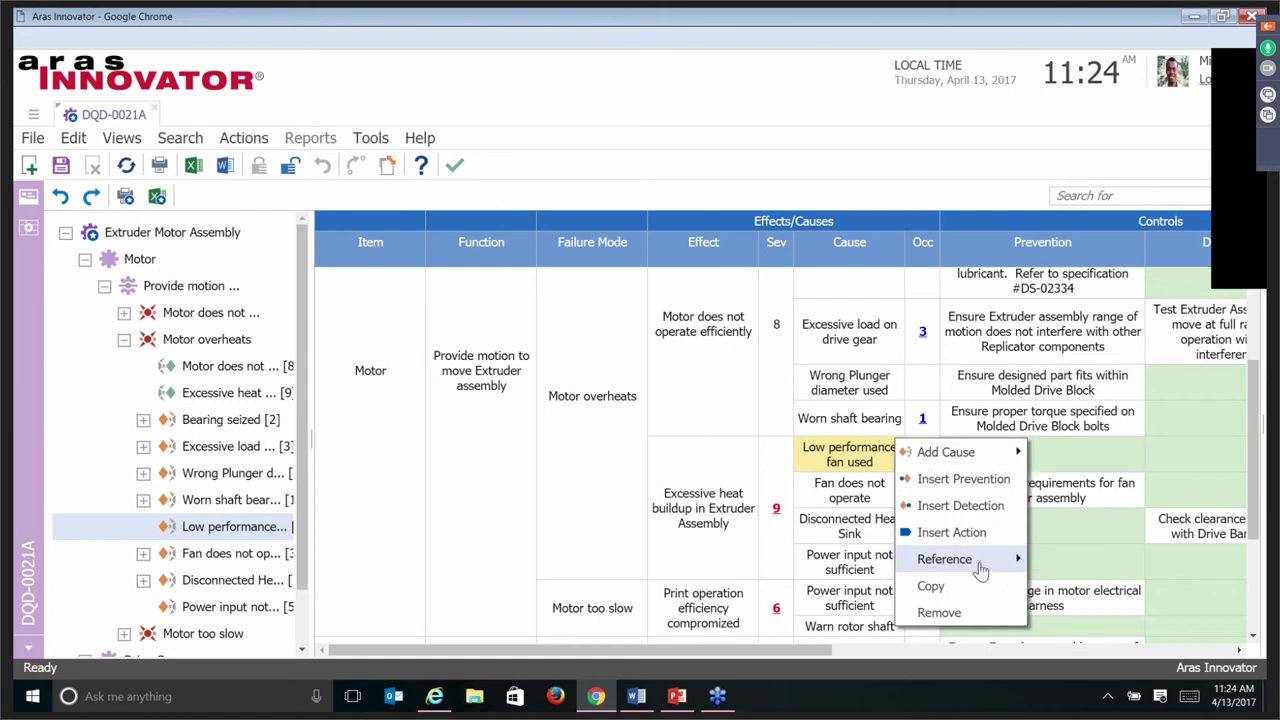
{"action": "mouse_move", "coordinate": [981, 569]}
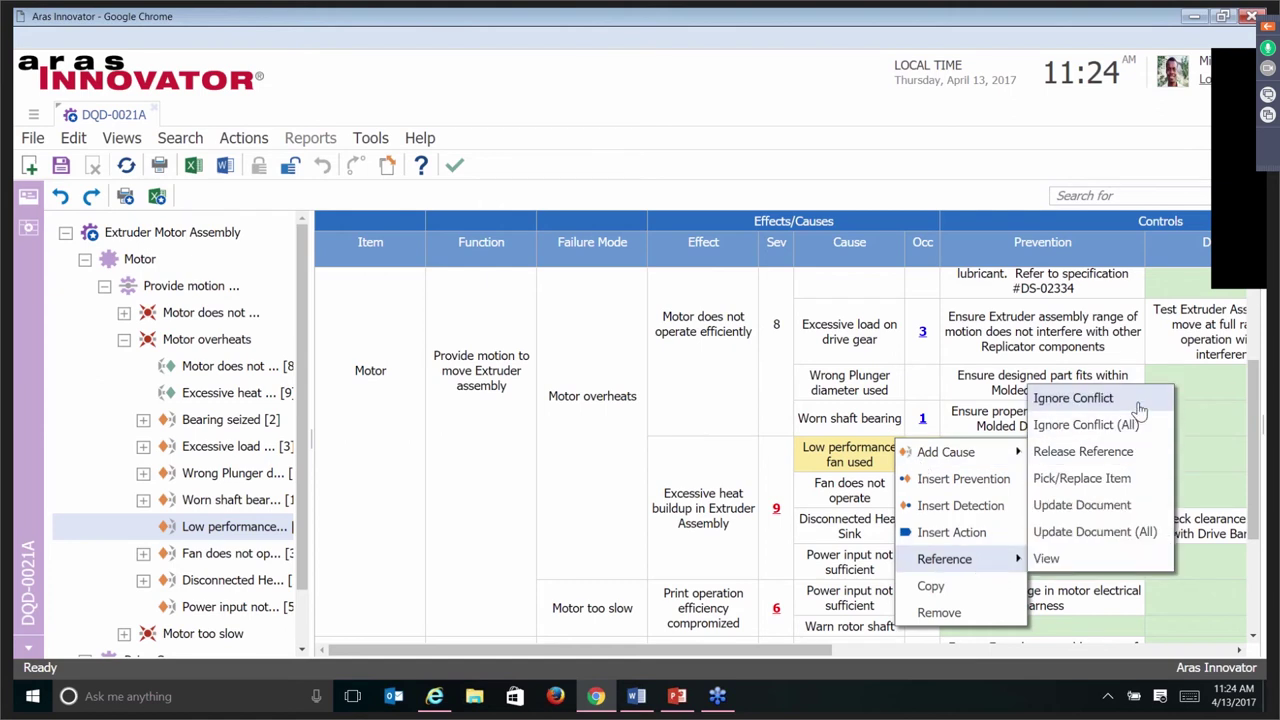
{"action": "left_click", "coordinate": [1126, 507]}
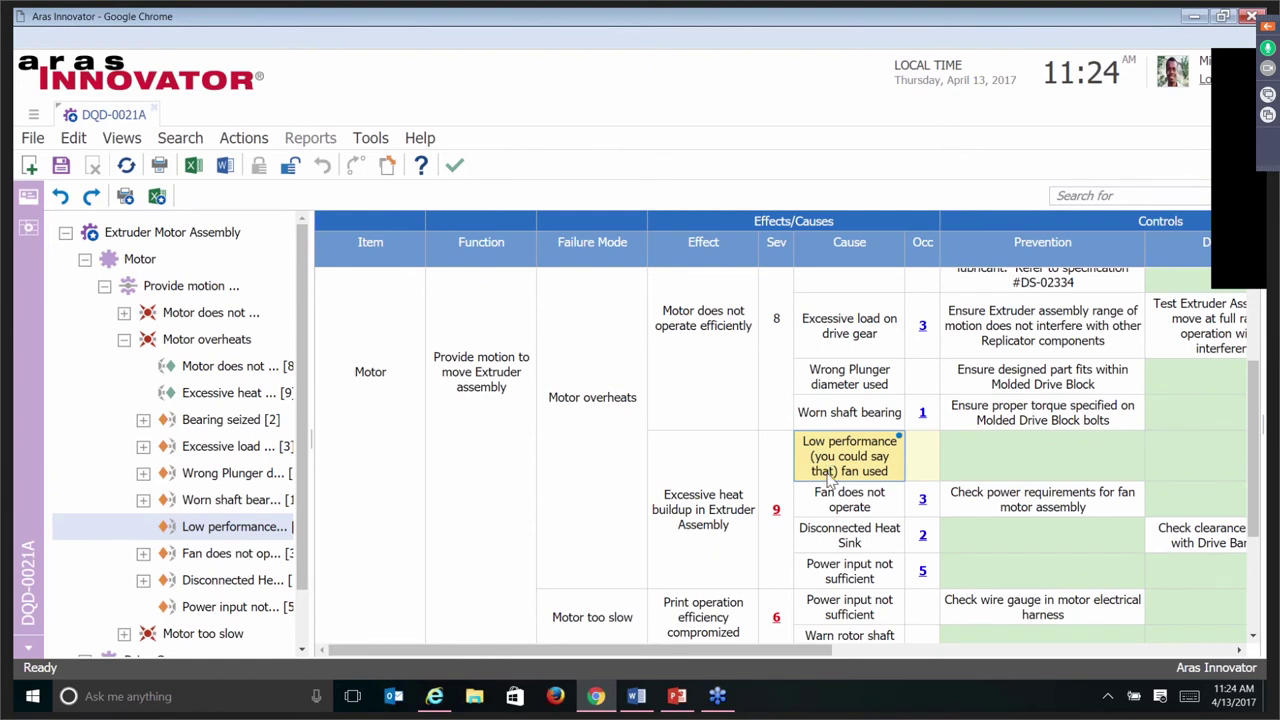
Switch to Word and start a new Aras document of type Five Whys based on template RCA-100045.
{"action": "left_click", "coordinate": [640, 704]}
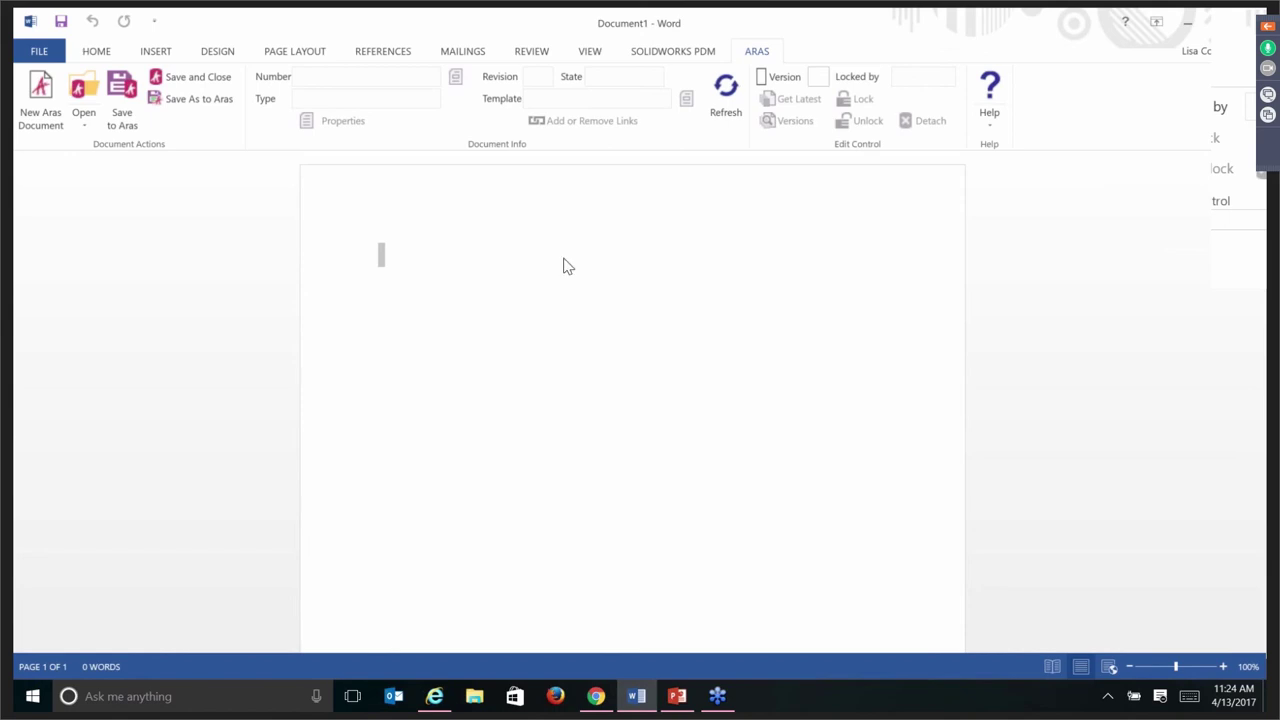
{"action": "left_click", "coordinate": [40, 100]}
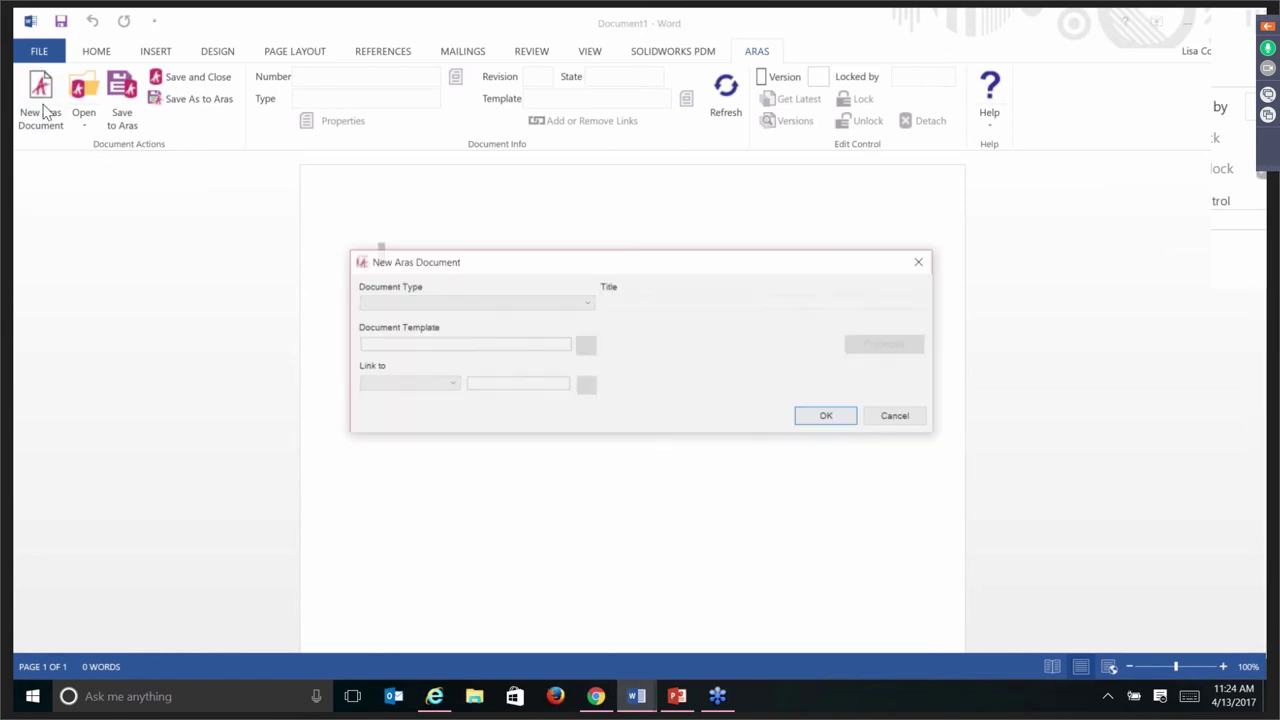
{"action": "left_click", "coordinate": [586, 304]}
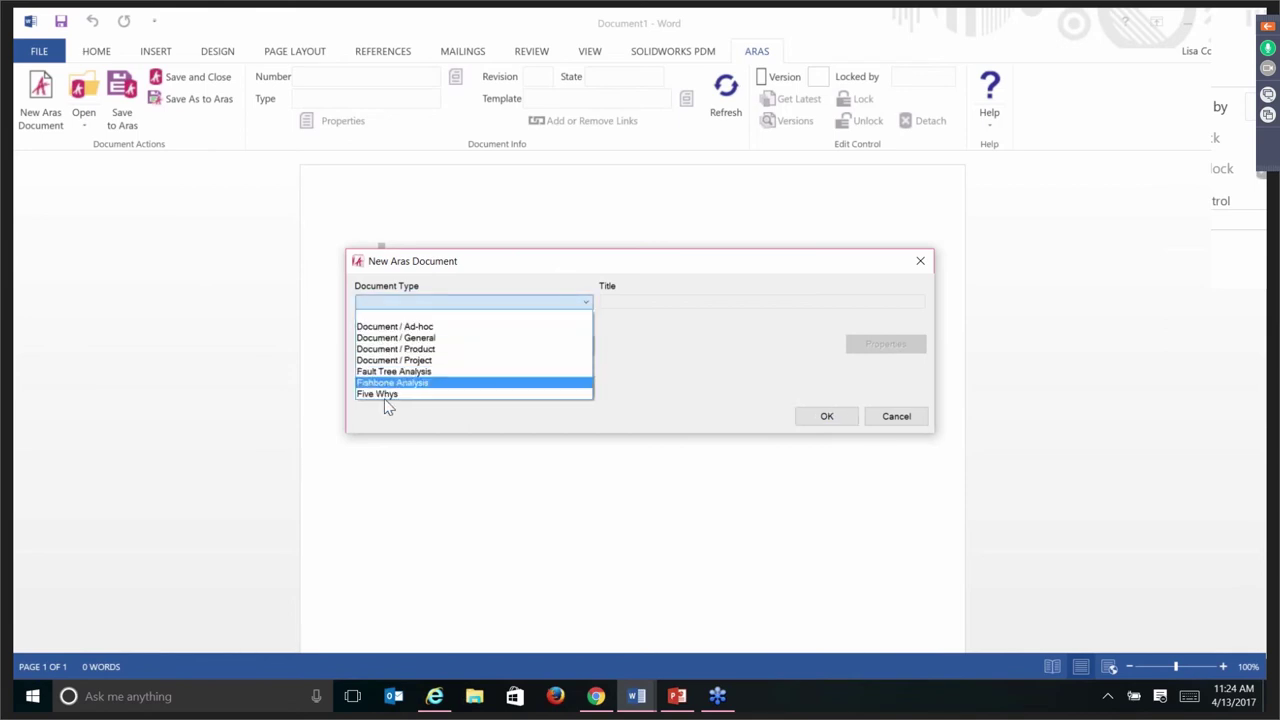
{"action": "left_click", "coordinate": [381, 395]}
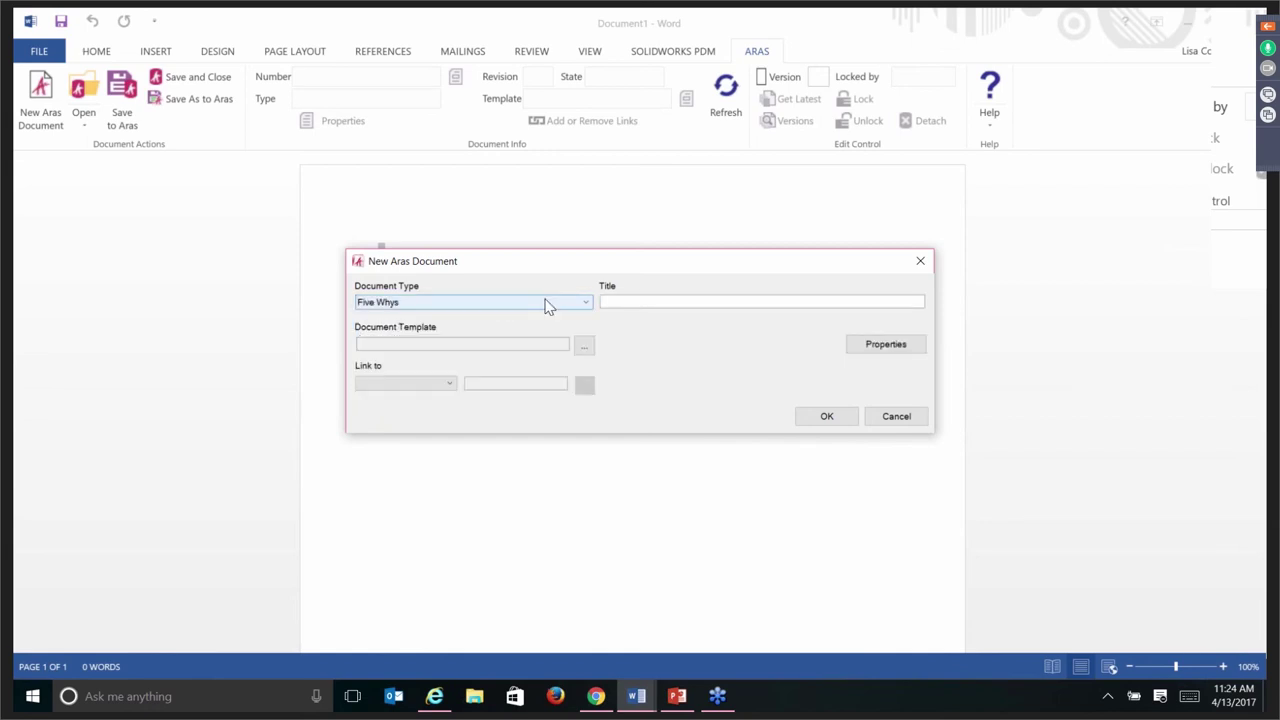
{"action": "left_click", "coordinate": [586, 346]}
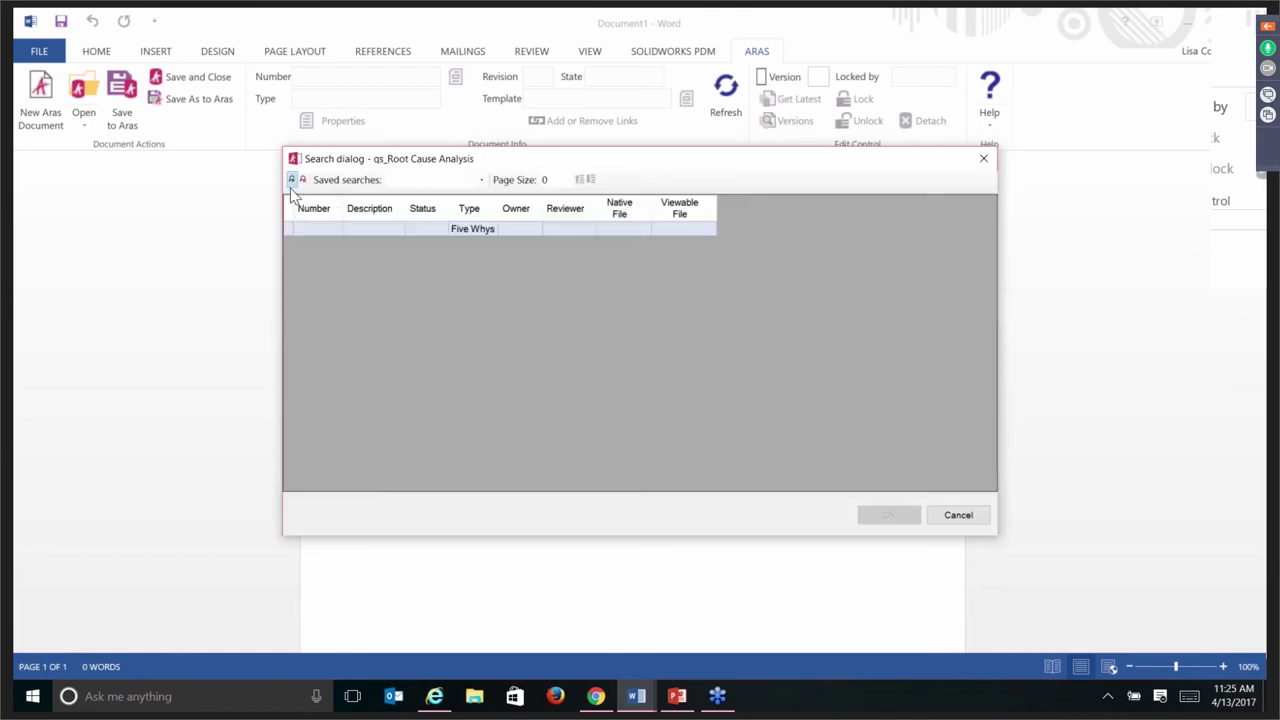
{"action": "left_click", "coordinate": [292, 180]}
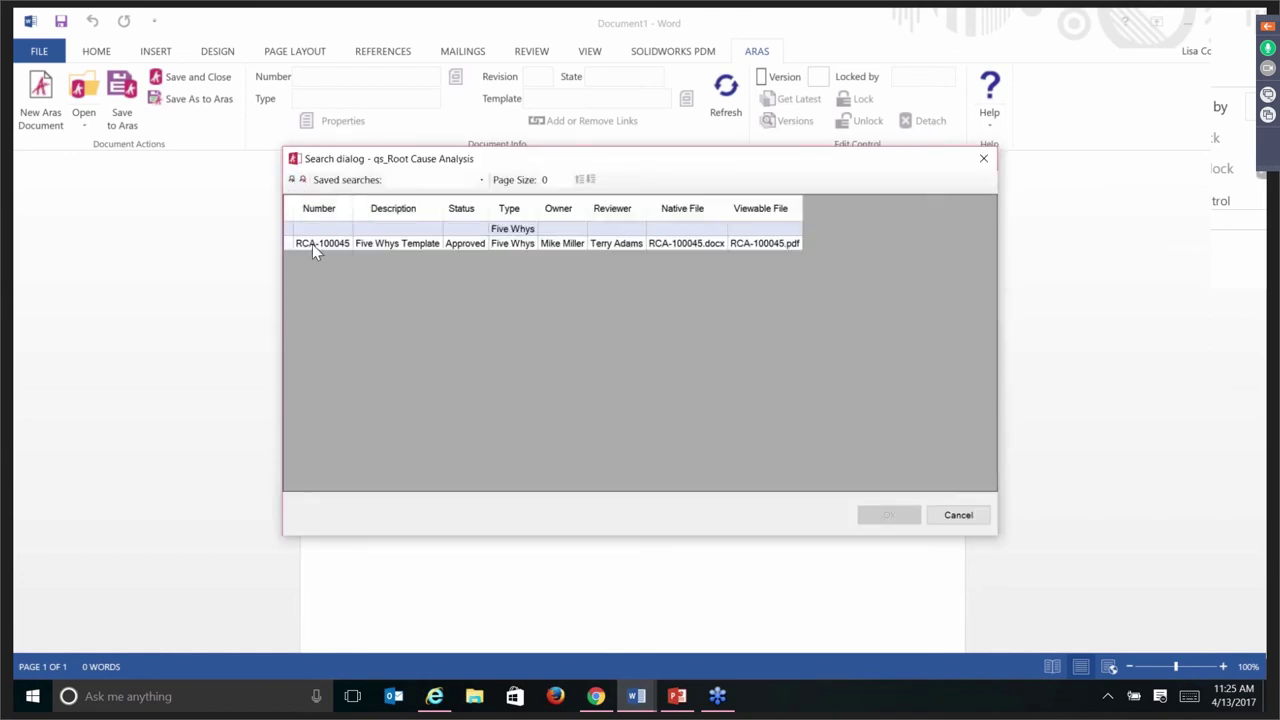
{"action": "double_click", "coordinate": [312, 244]}
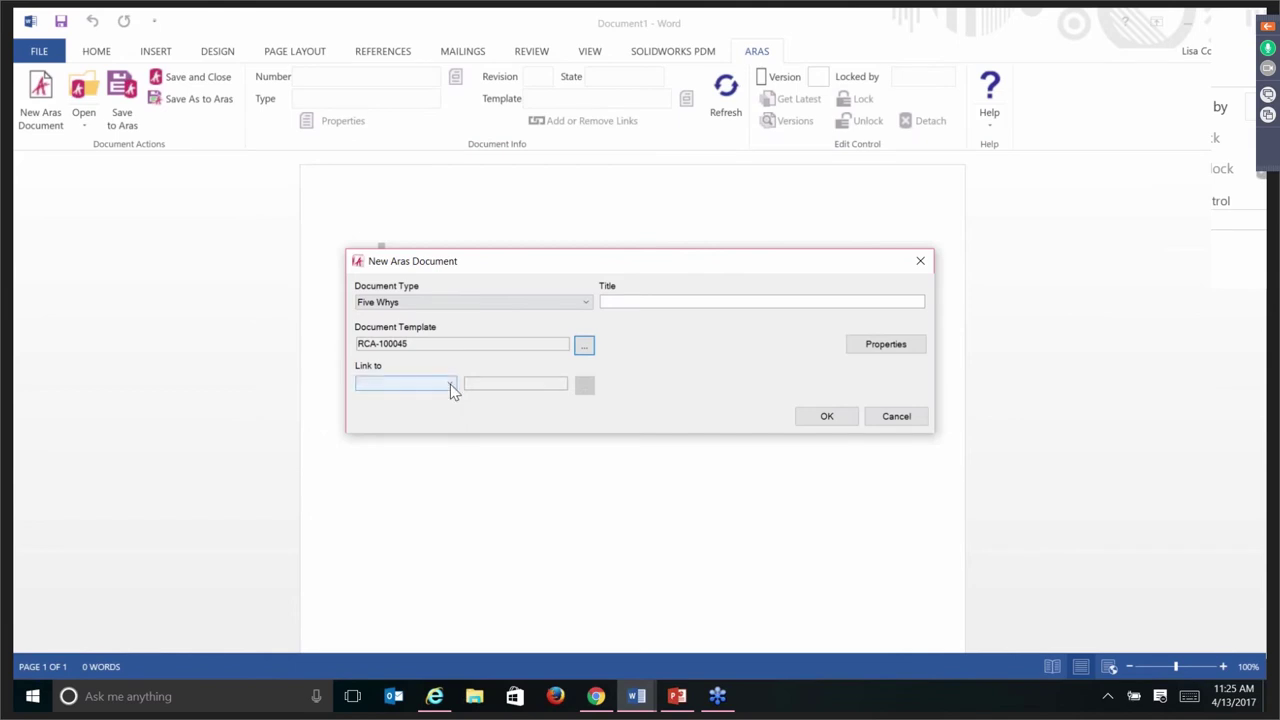
Link the new Aras document to the corrective action plan CAP009.
{"action": "left_click", "coordinate": [449, 390]}
{"action": "left_click", "coordinate": [438, 388]}
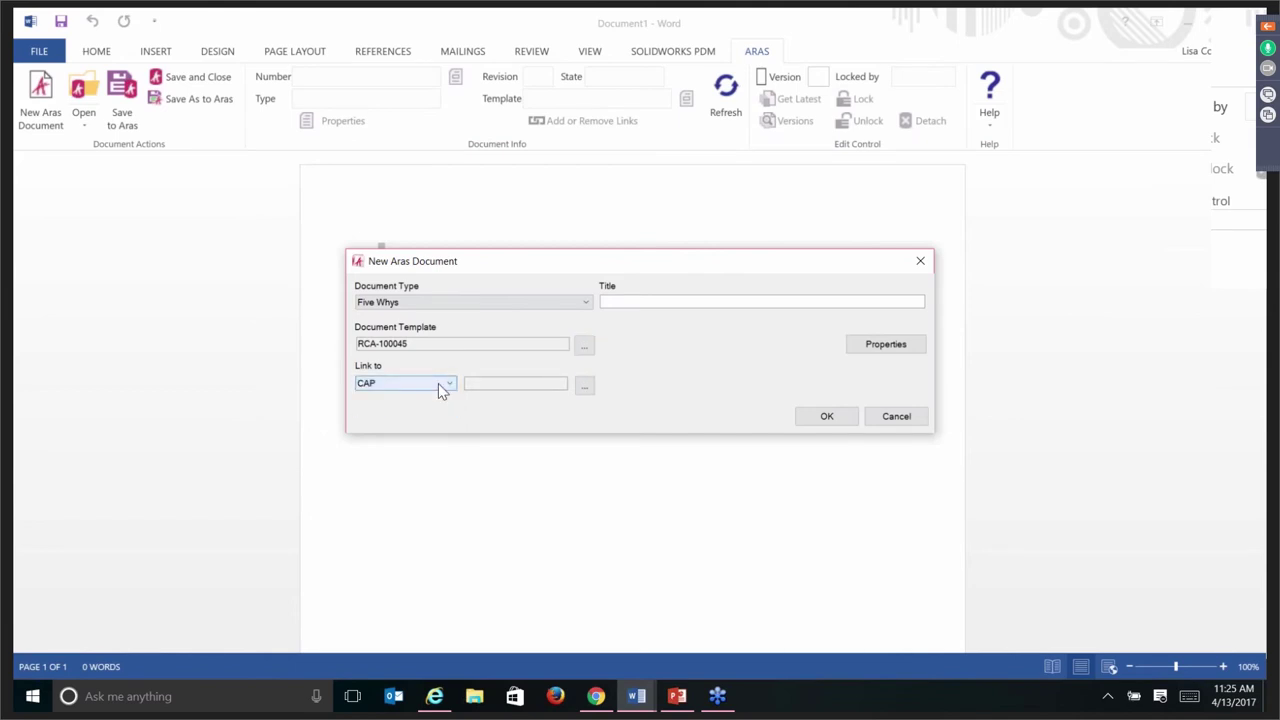
{"action": "left_click", "coordinate": [585, 386]}
{"action": "left_click", "coordinate": [292, 179]}
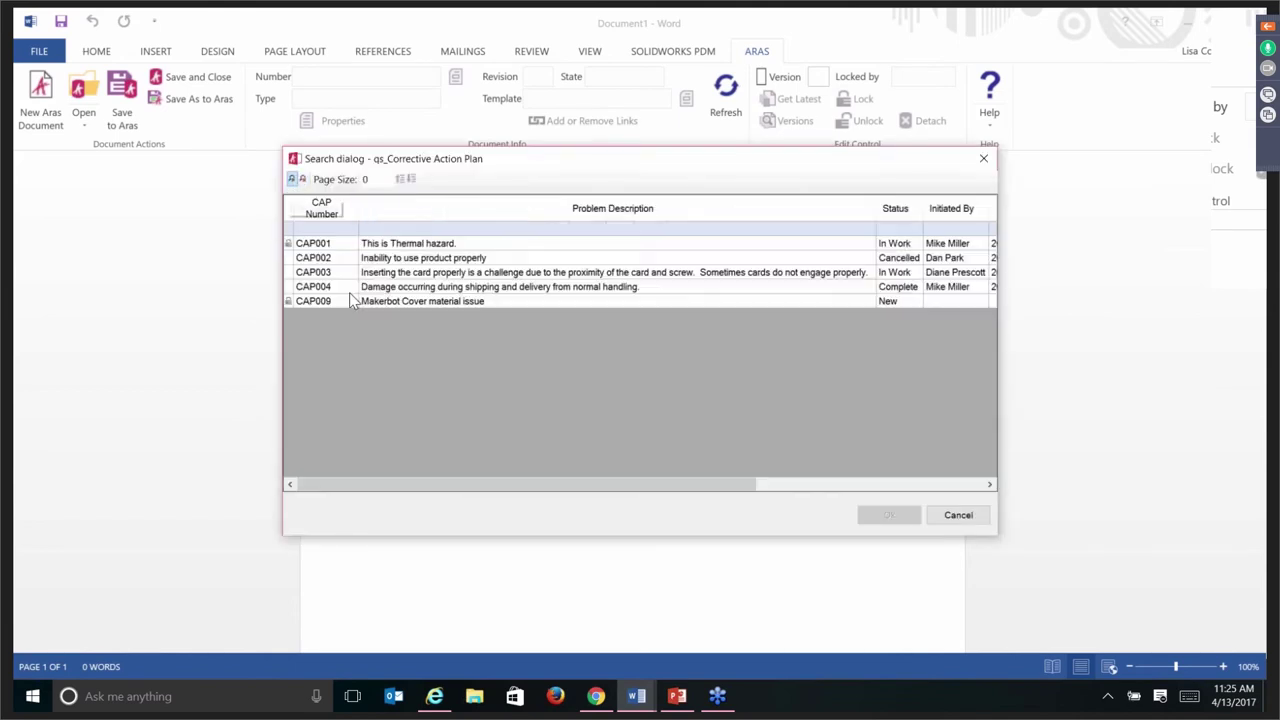
{"action": "double_click", "coordinate": [343, 302]}
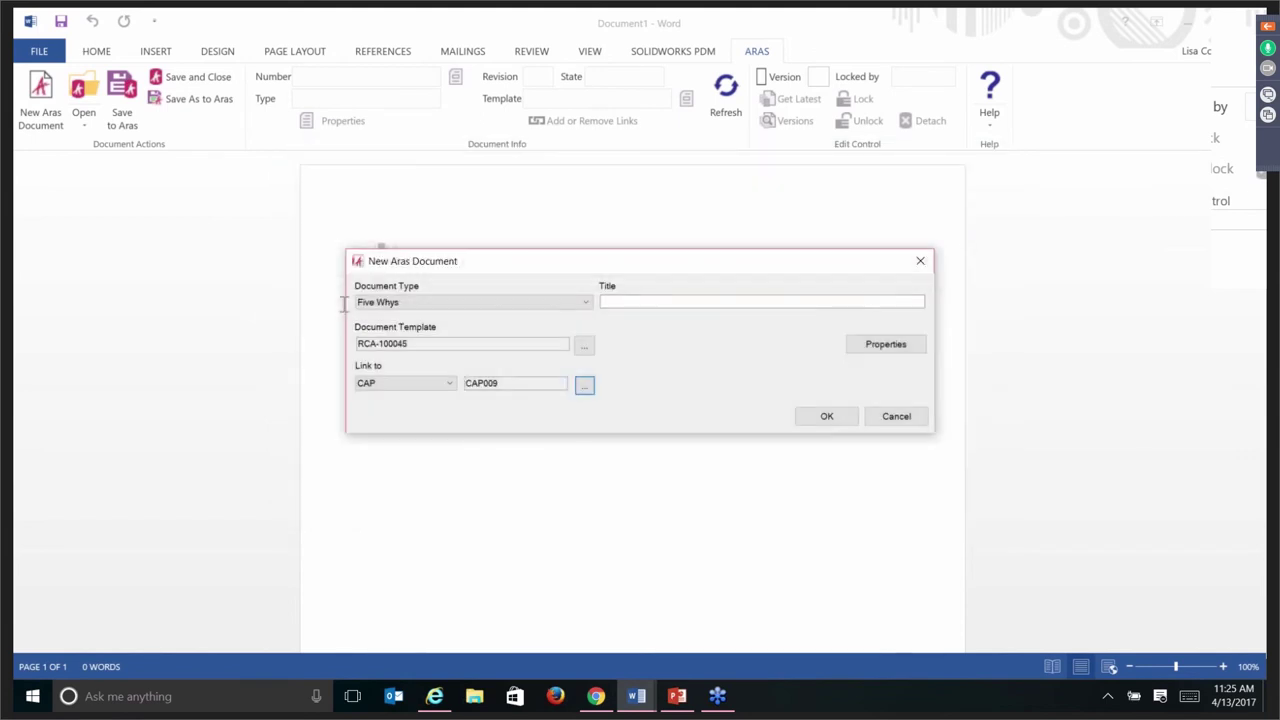
Title the document "Five Whys for Cover Material Issue", create it and dismiss the Office Connector message.
{"action": "left_click", "coordinate": [665, 304]}
{"action": "type", "text": "Five Whys for Cover mate"}
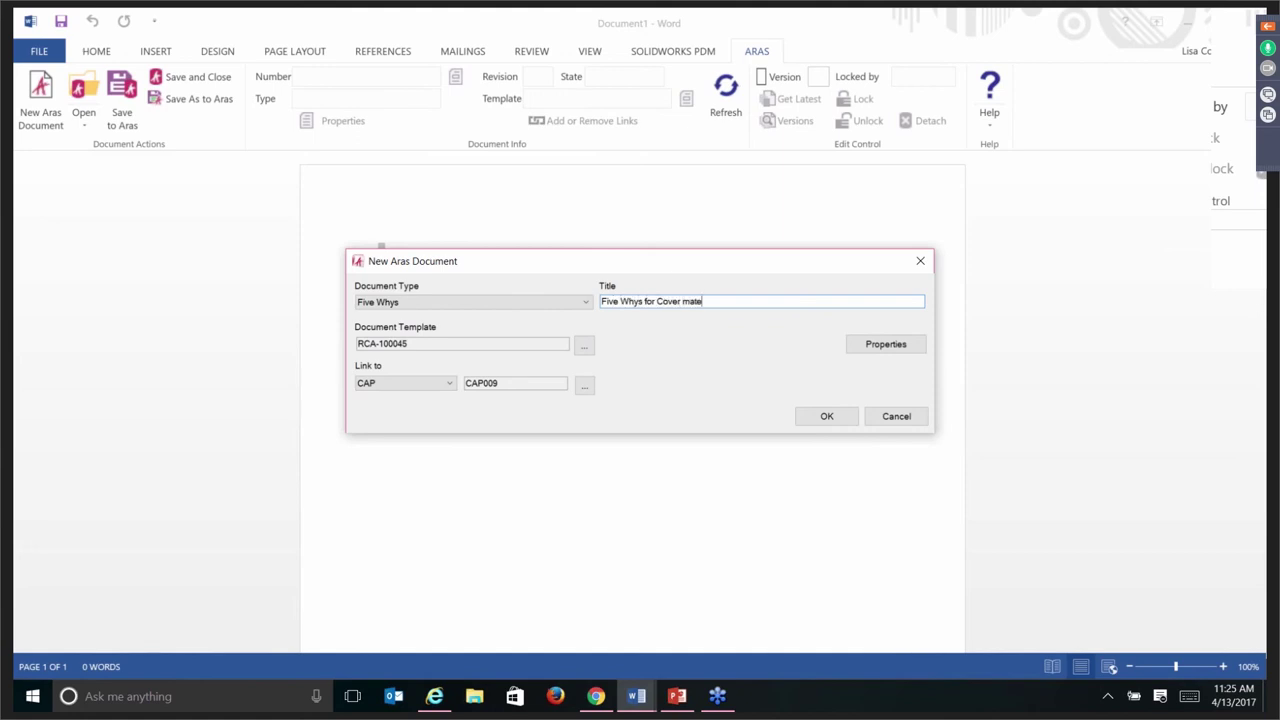
{"action": "key", "text": "BackSpace"}
{"action": "key", "text": "BackSpace"}
{"action": "key", "text": "BackSpace"}
{"action": "type", "text": "aterial Issue"}
{"action": "left_click", "coordinate": [826, 418]}
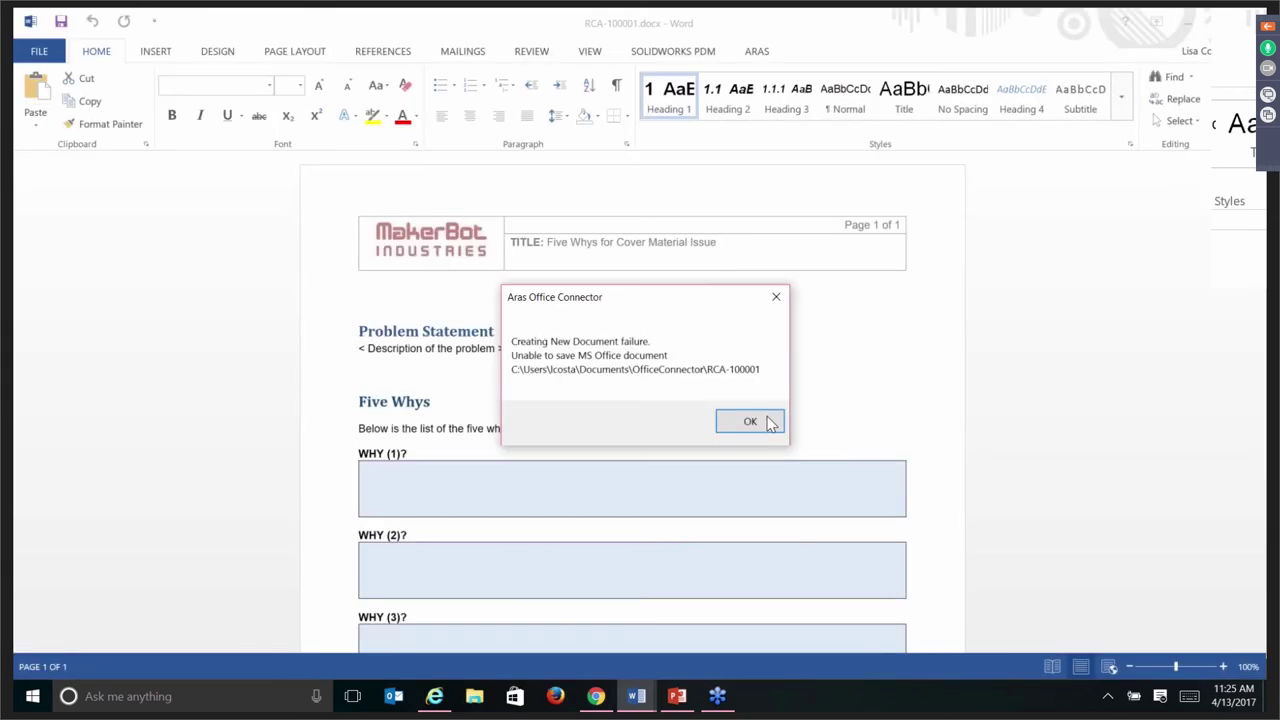
{"action": "left_click", "coordinate": [768, 421]}
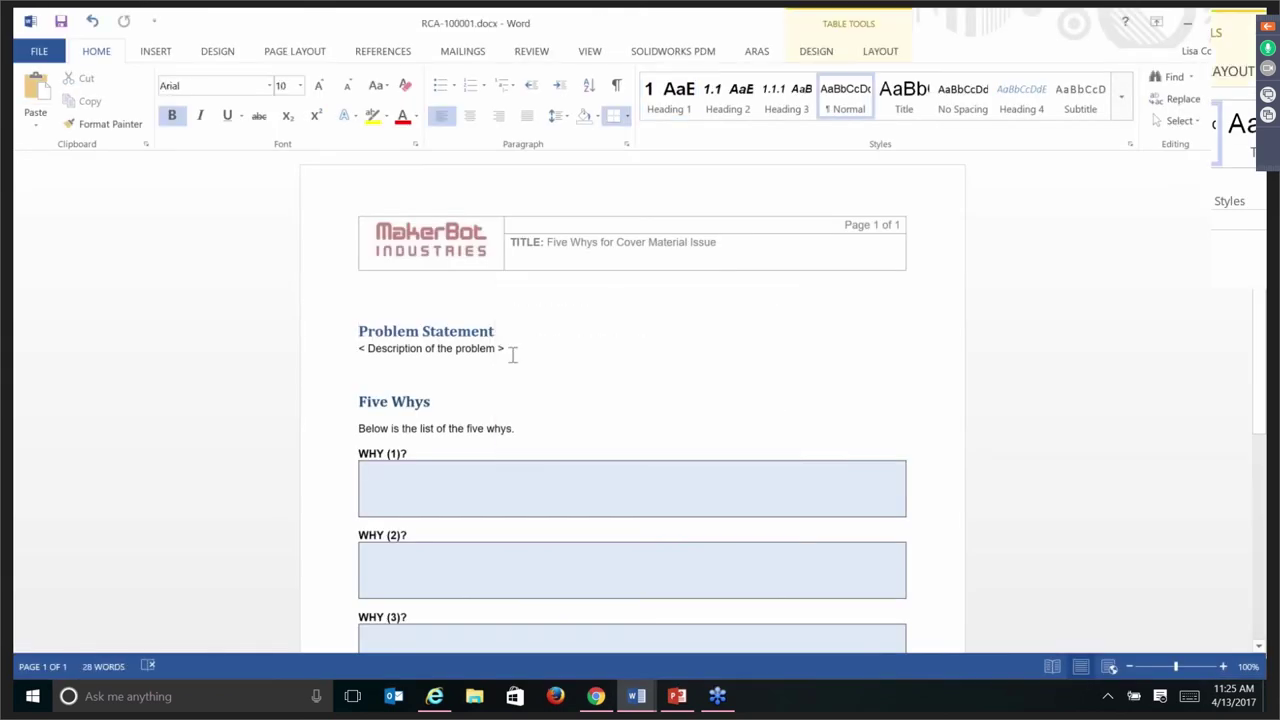
Replace the problem description placeholder under Problem Statement with "Cover Material Failure".
{"action": "left_click", "coordinate": [331, 360]}
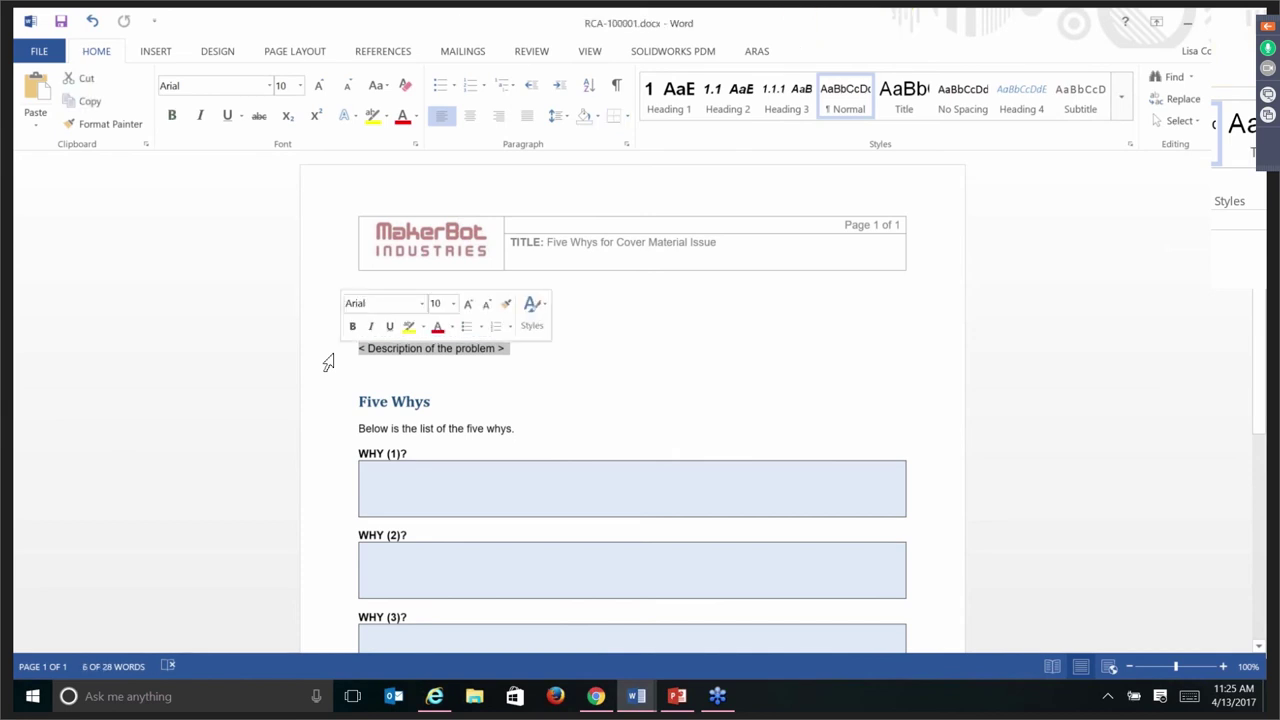
{"action": "type", "text": "Co"}
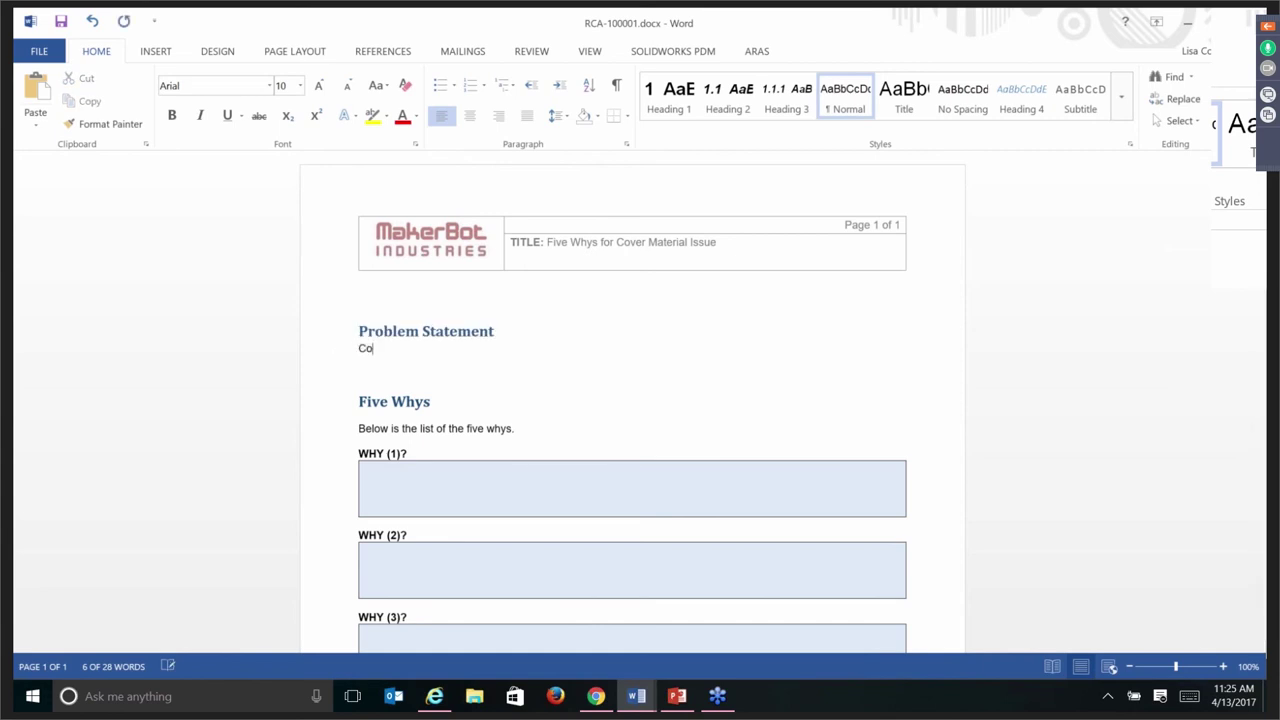
{"action": "type", "text": "ver Material V"}
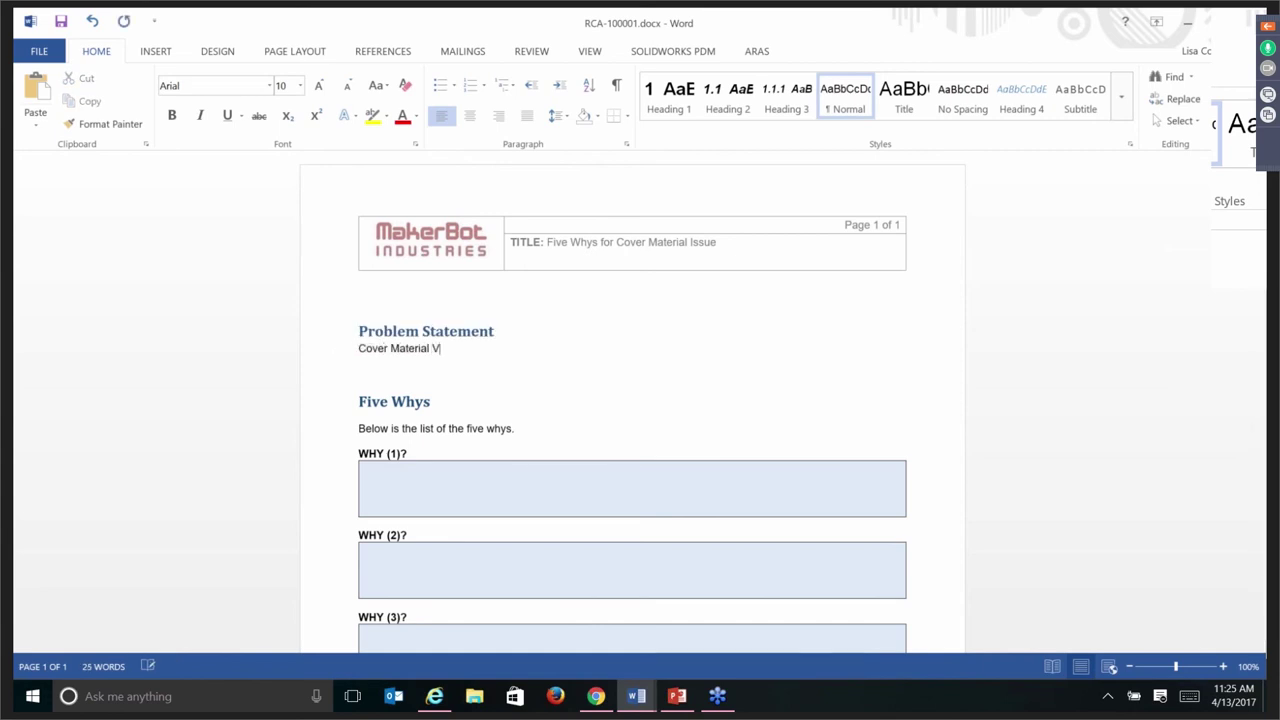
{"action": "key", "text": "BackSpace"}
{"action": "type", "text": "Failure"}
Enter "It broke." as the answer to WHY (1) and add an empty row below it.
{"action": "left_click", "coordinate": [428, 474]}
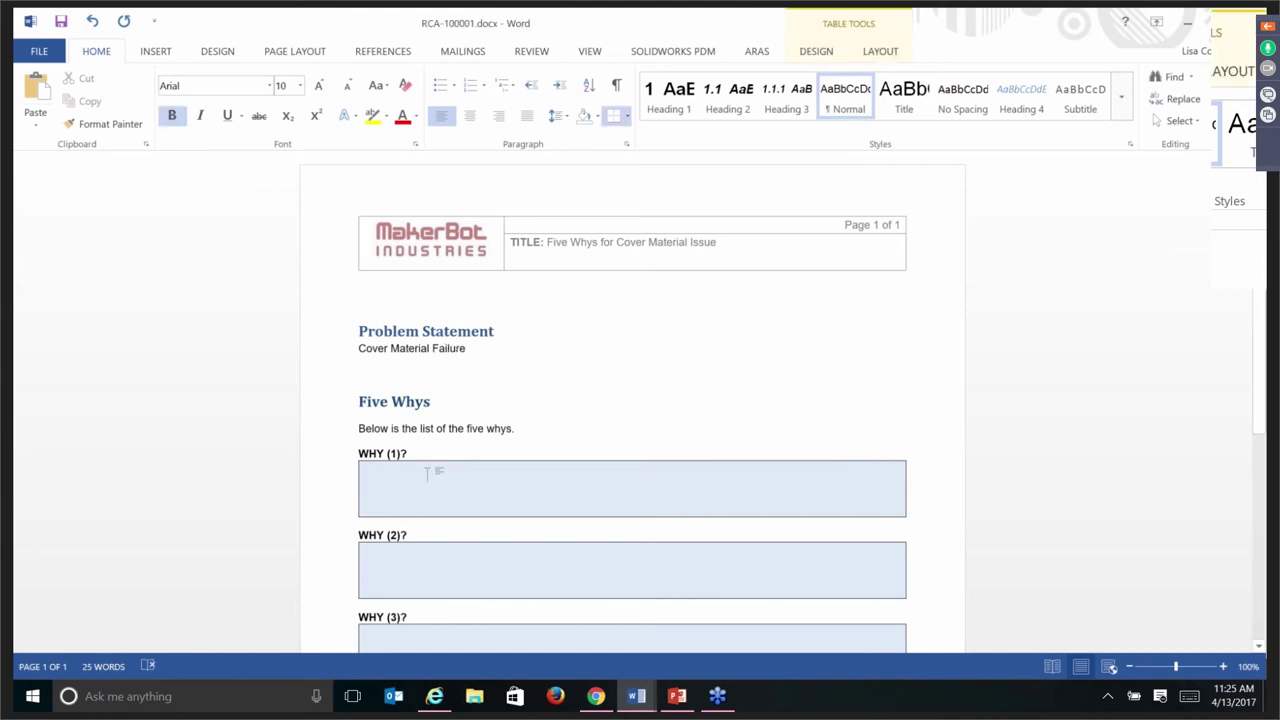
{"action": "type", "text": "It "}
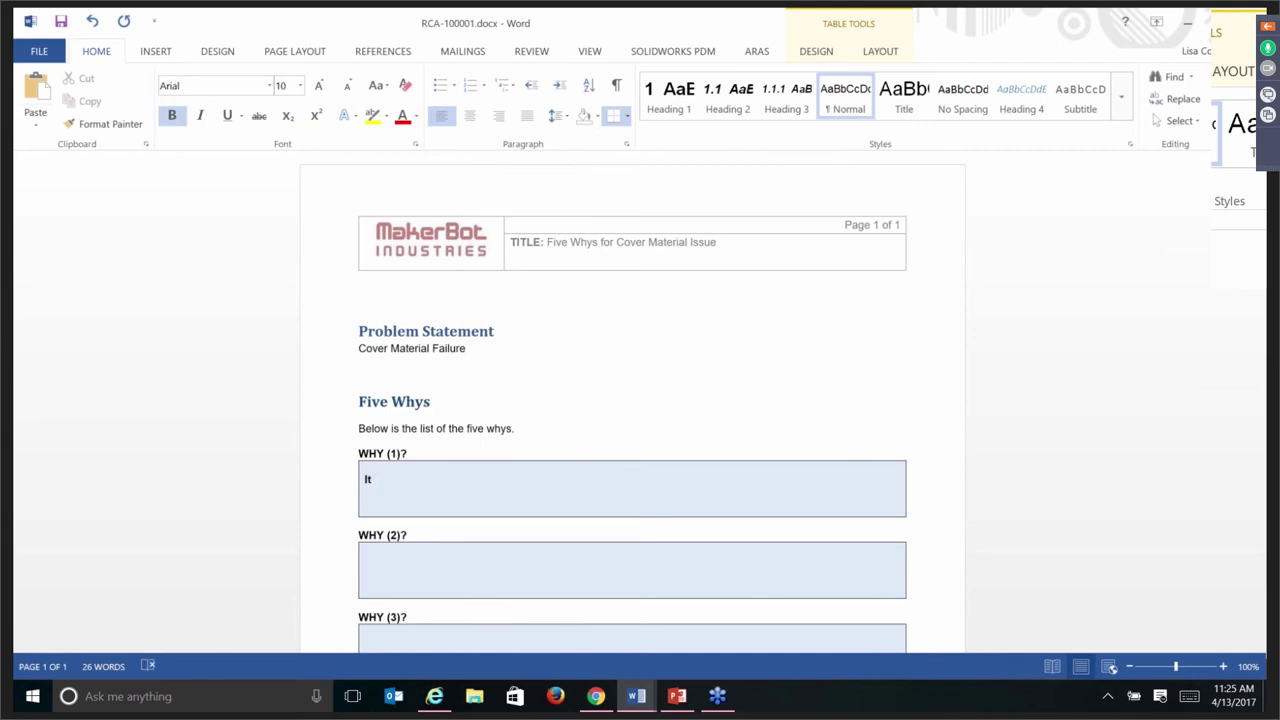
{"action": "type", "text": "broke."}
{"action": "key", "text": "Tab"}
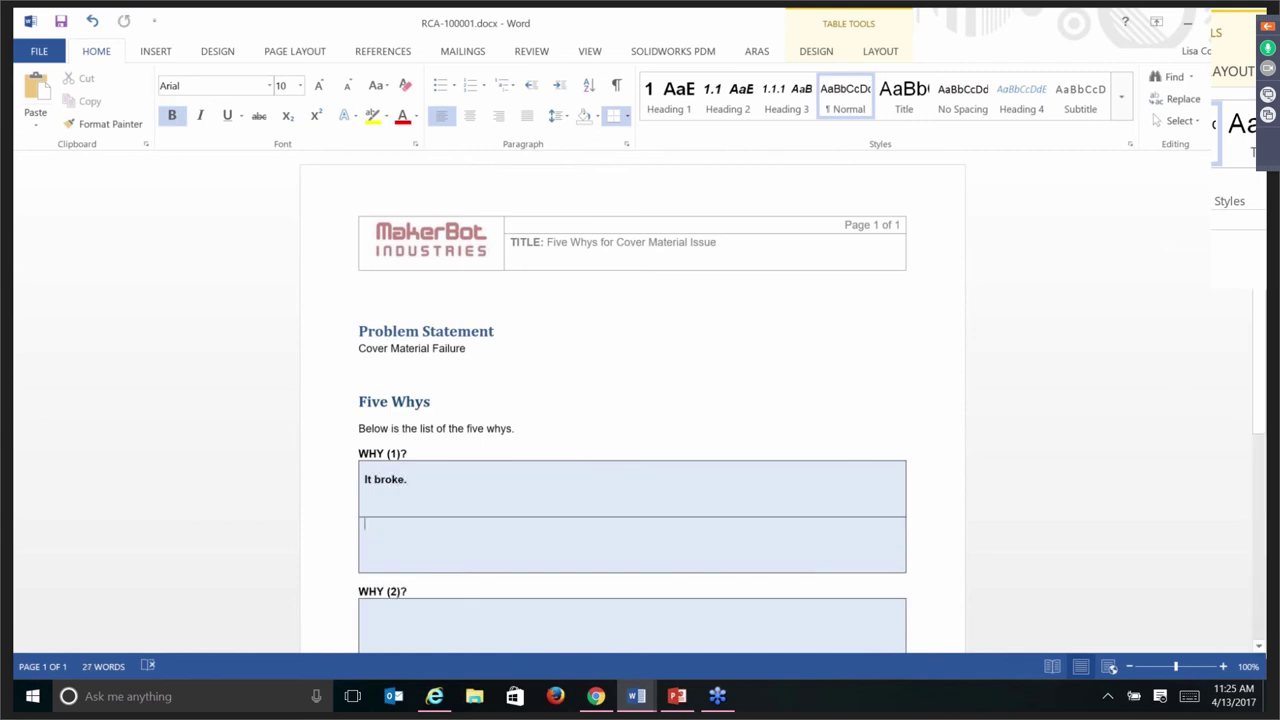
Enter "It was bad material." as the answer to WHY (2).
{"action": "scroll", "coordinate": [443, 540], "scroll_direction": "down", "scroll_amount": 2}
{"action": "left_click", "coordinate": [440, 543]}
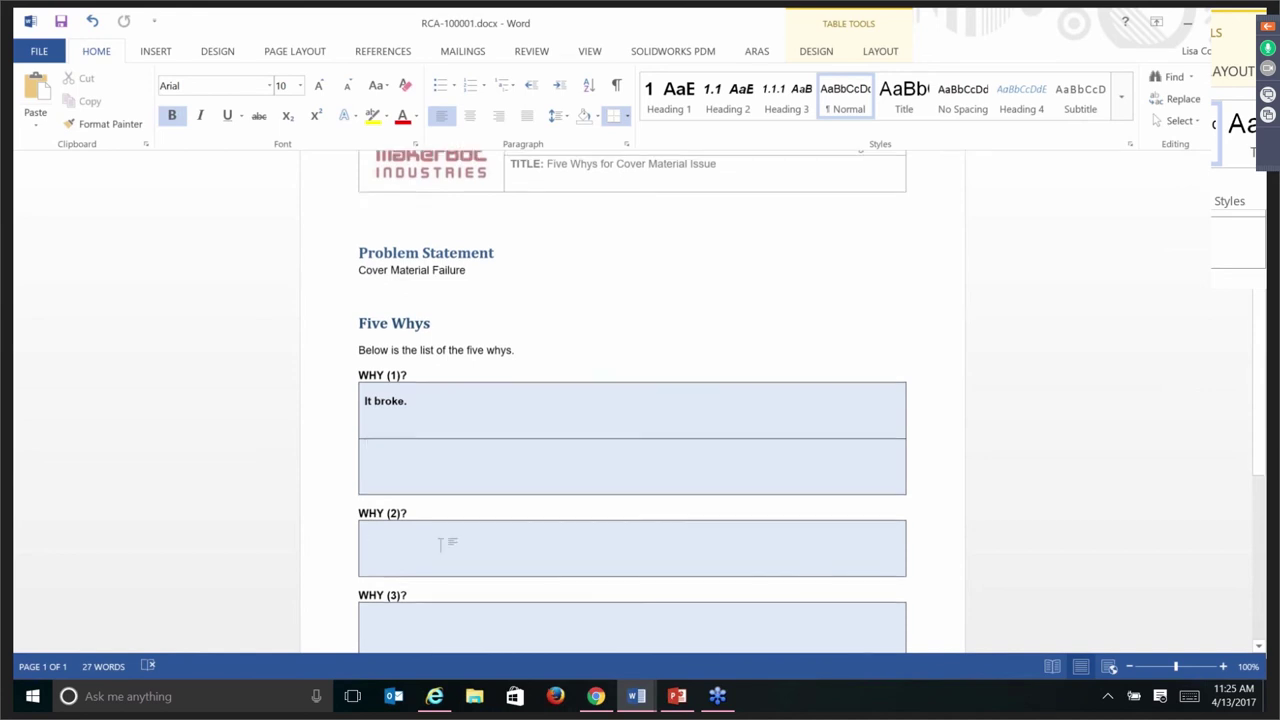
{"action": "type", "text": "It was "}
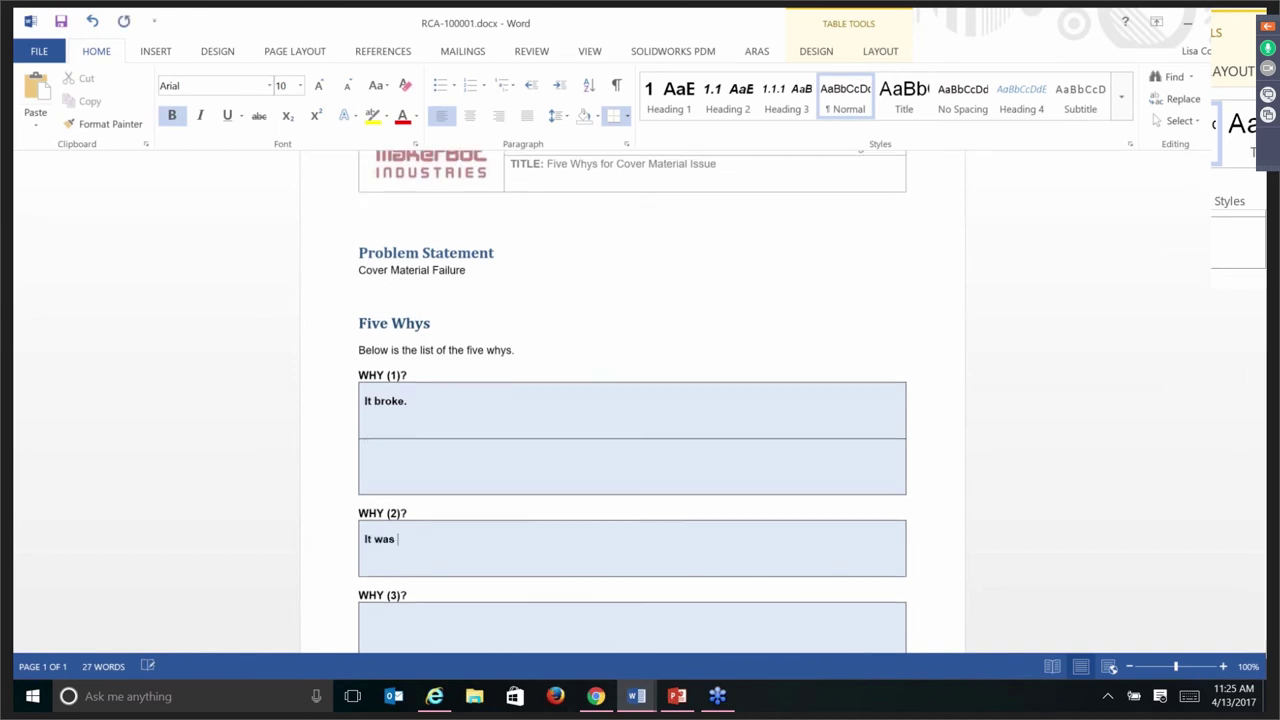
{"action": "type", "text": "bad material."}
Save and close the Five Whys document in Aras, confirming the lock removal and the loss of local changes.
{"action": "left_click", "coordinate": [757, 52]}
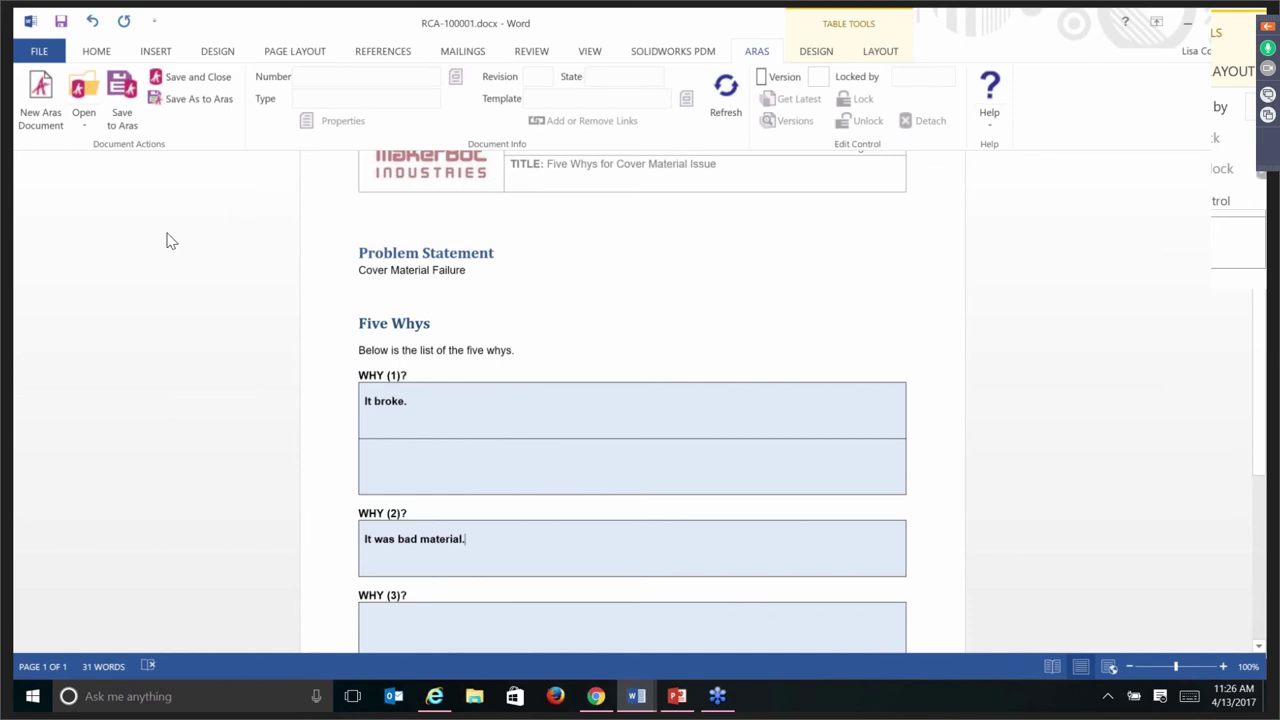
{"action": "left_click", "coordinate": [205, 85]}
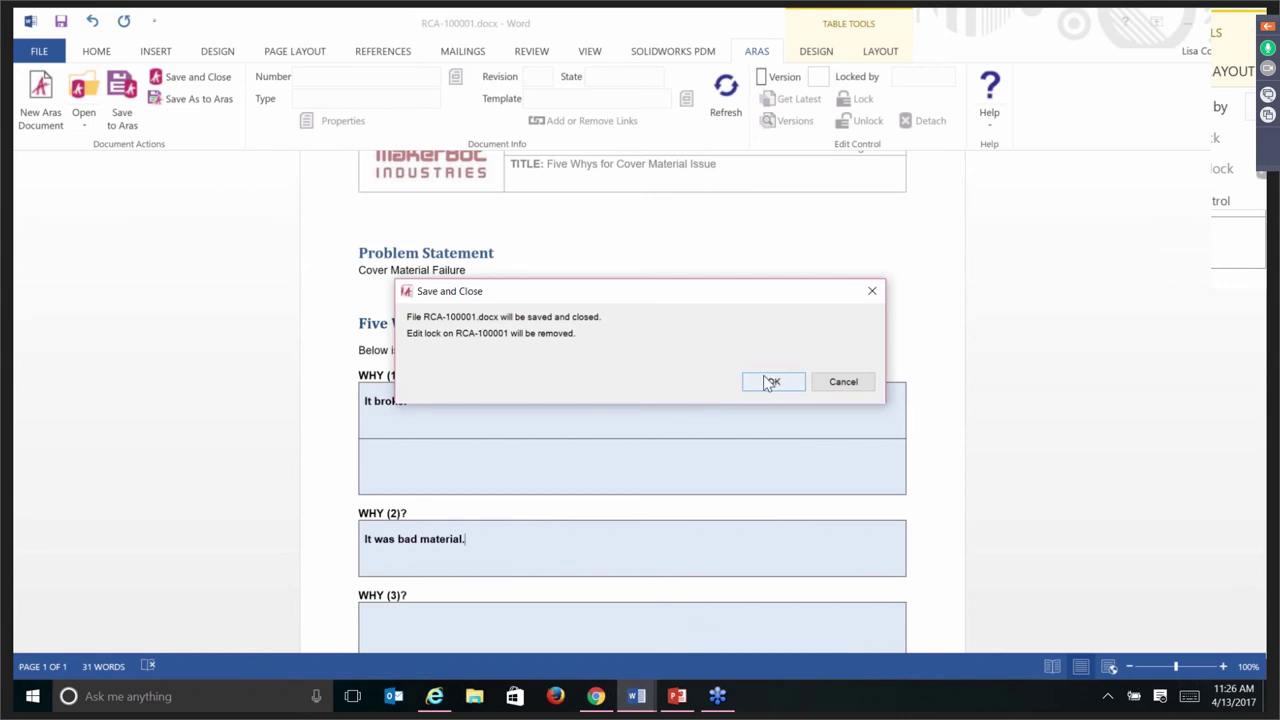
{"action": "left_click", "coordinate": [770, 383]}
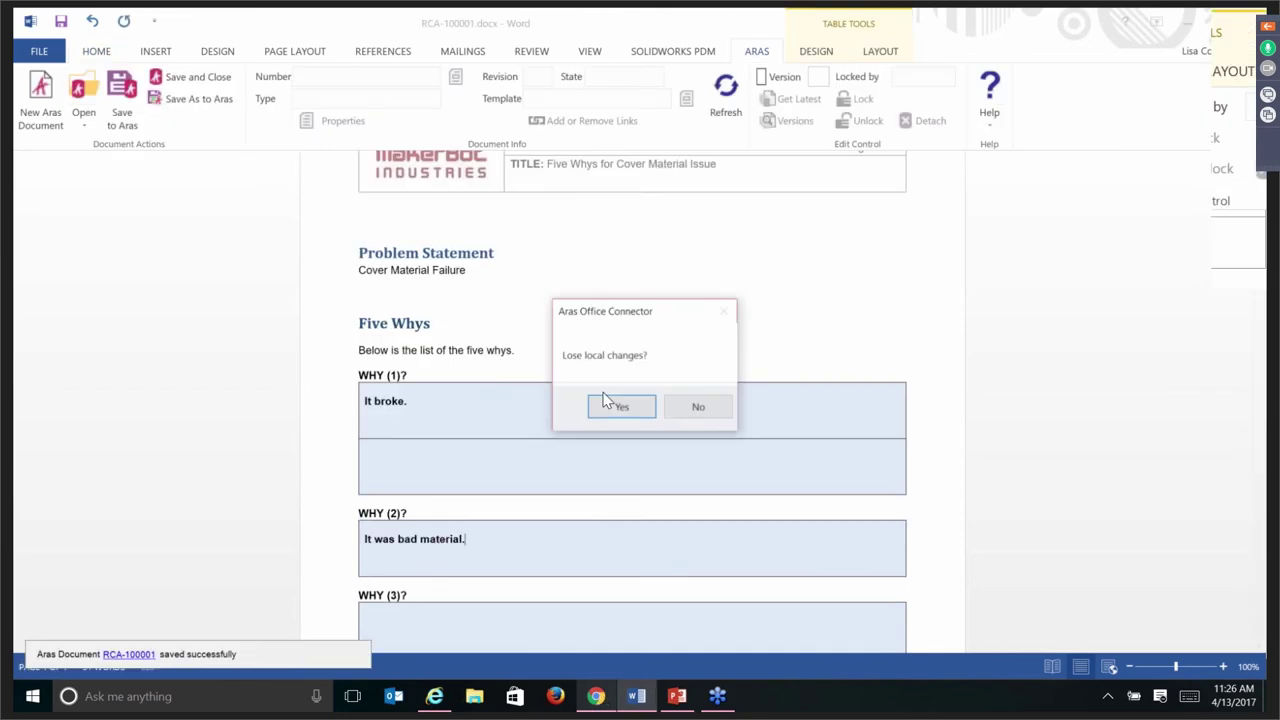
{"action": "left_click", "coordinate": [619, 404]}
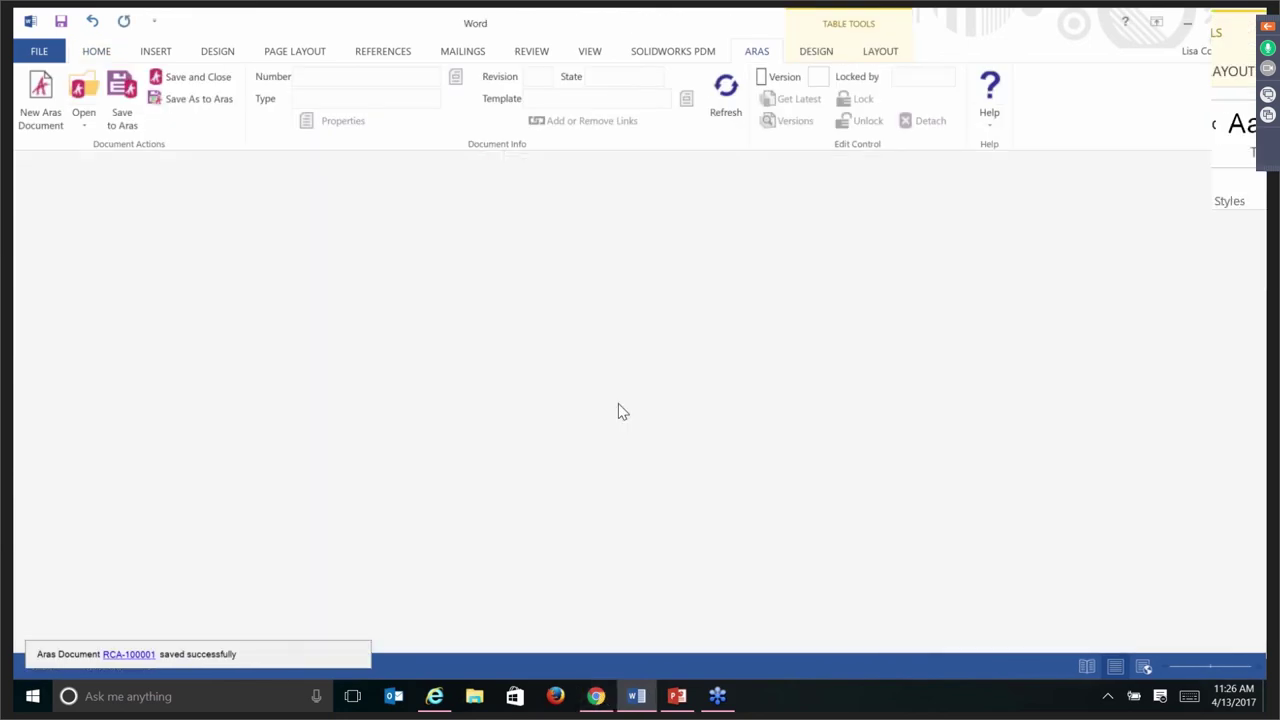
Switch to Aras Innovator and open corrective action plan CAP009 to show its analysis documents.
{"action": "left_click", "coordinate": [595, 697]}
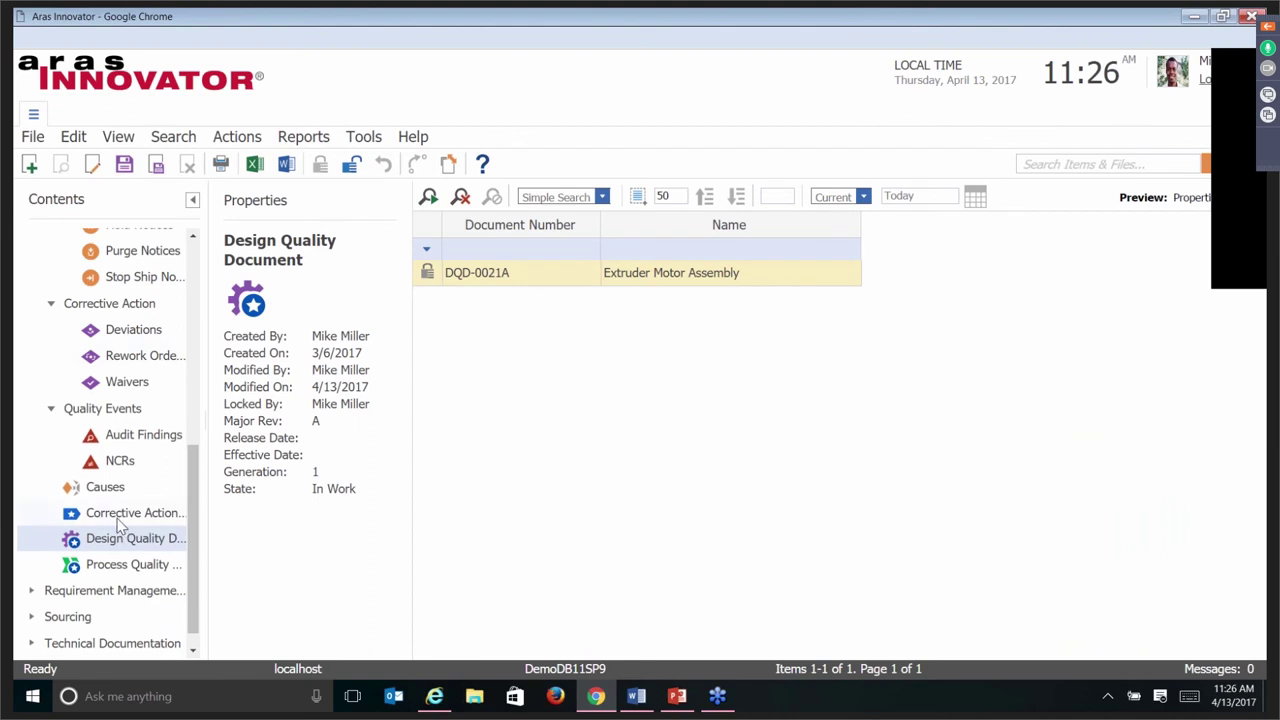
{"action": "left_click", "coordinate": [120, 514]}
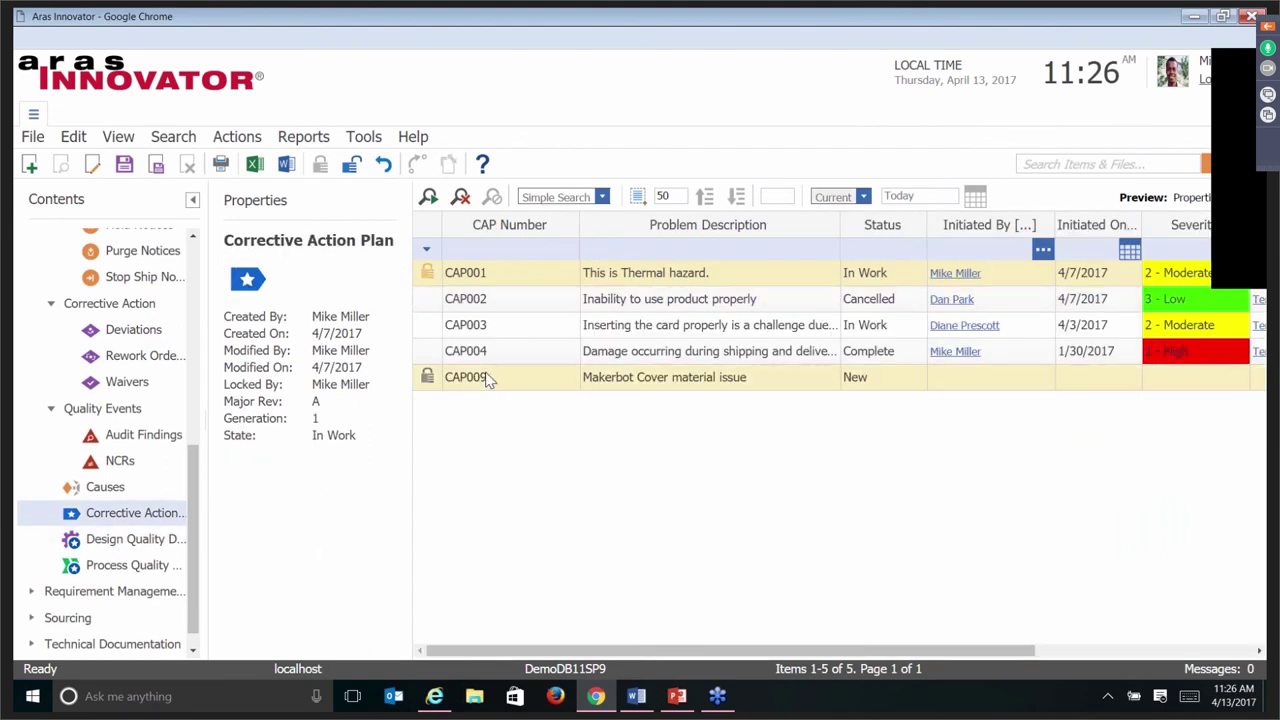
{"action": "double_click", "coordinate": [487, 378]}
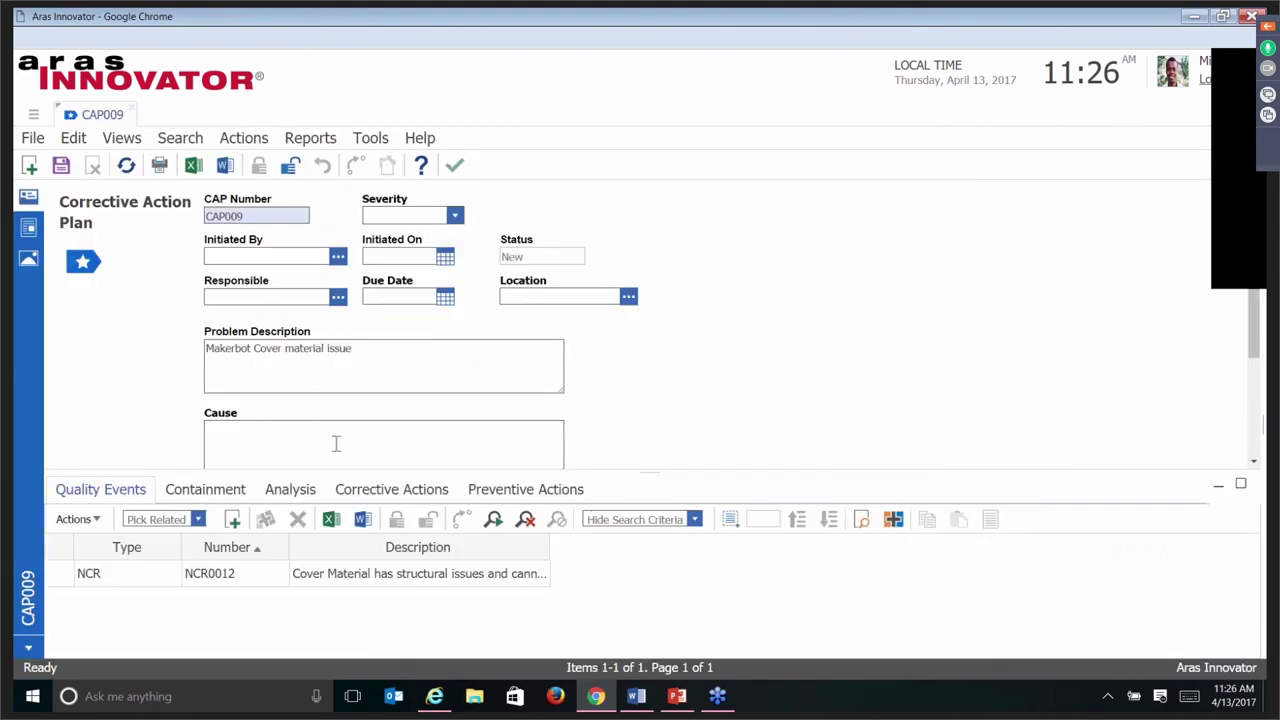
{"action": "left_click", "coordinate": [305, 490]}
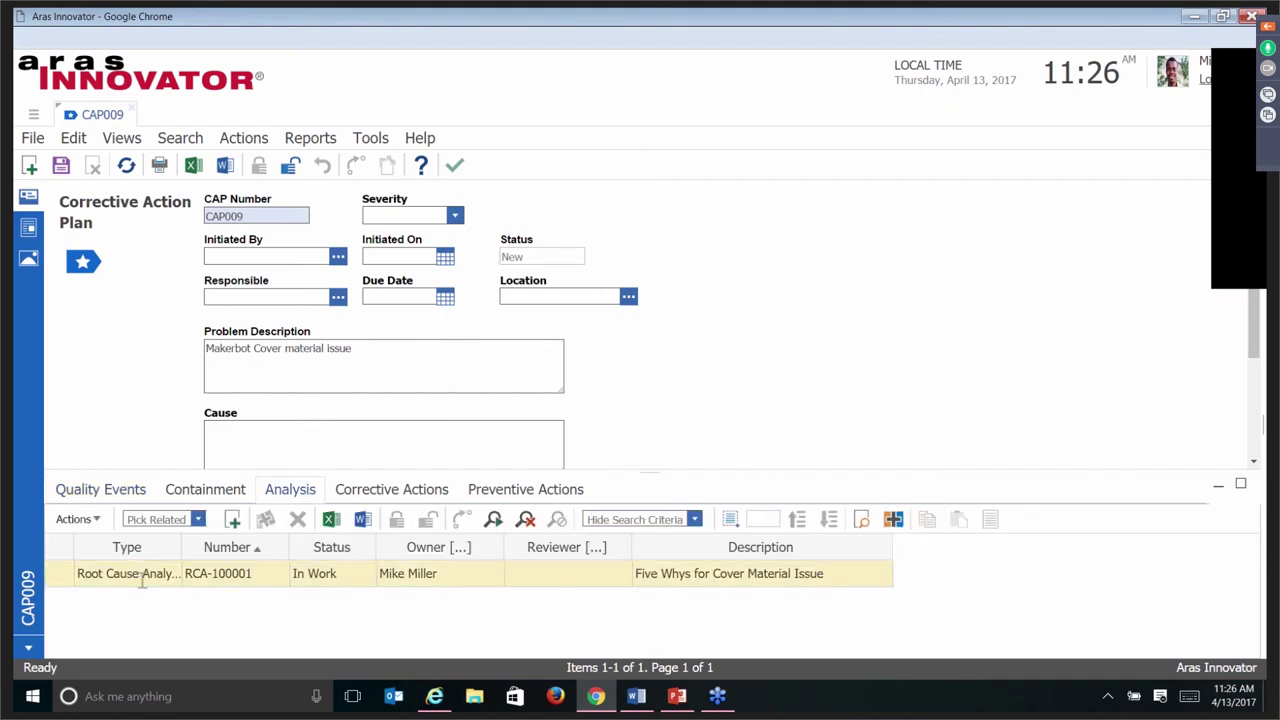
Review the Five Whys document in CAP009's viewer, then close the plan and return to the PowerPoint presentation.
{"action": "left_click", "coordinate": [30, 231]}
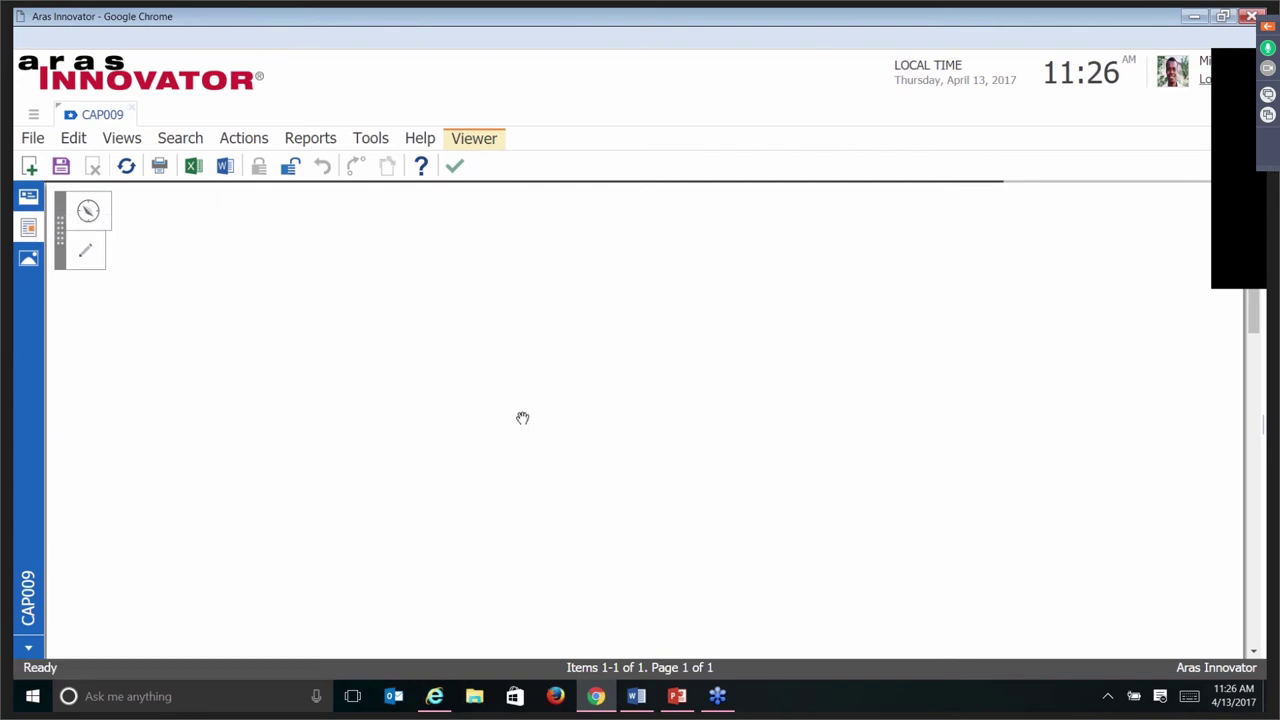
{"action": "scroll", "coordinate": [516, 438], "scroll_direction": "down", "scroll_amount": 5}
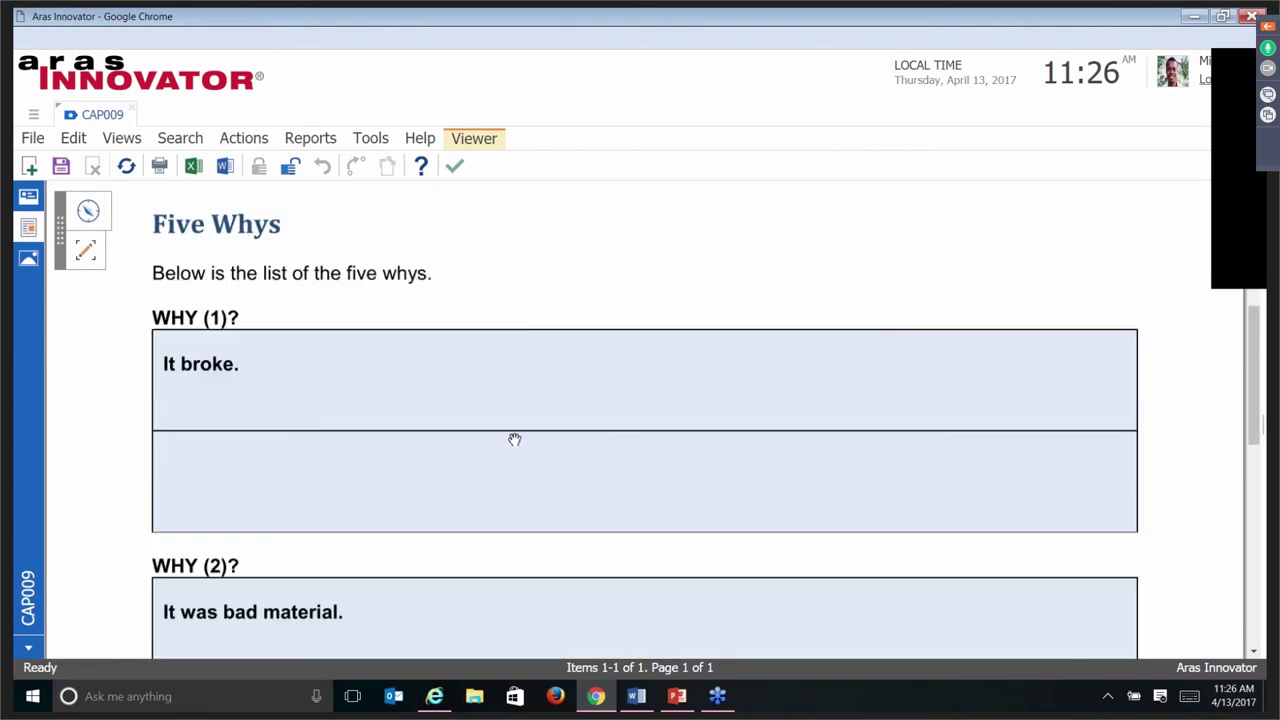
{"action": "scroll", "coordinate": [514, 440], "scroll_direction": "up", "scroll_amount": 6}
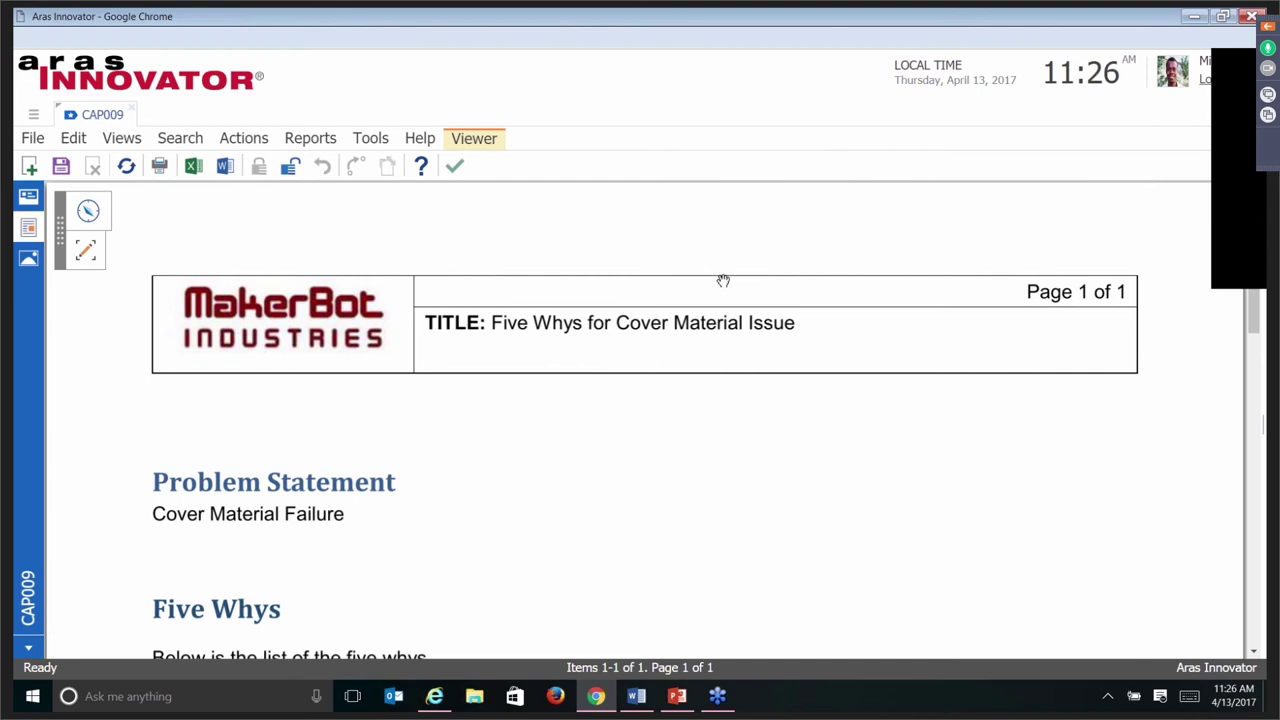
{"action": "left_click", "coordinate": [128, 111]}
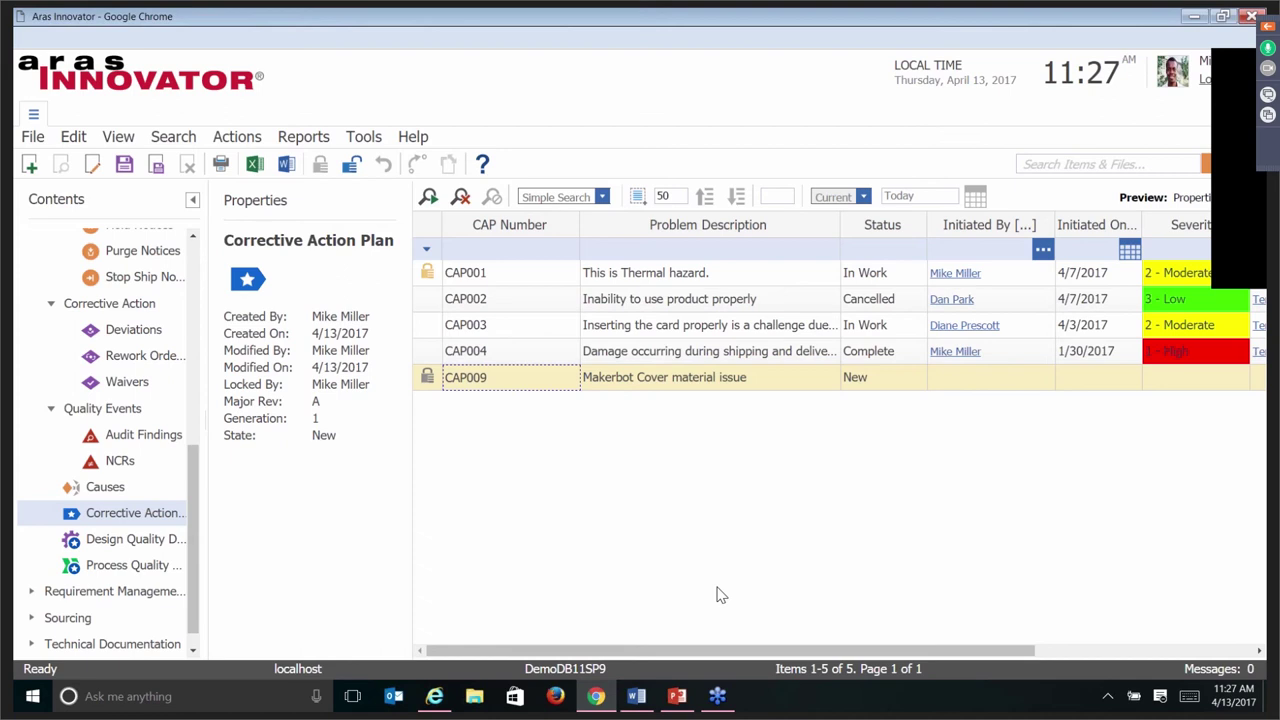
{"action": "left_click", "coordinate": [678, 696]}
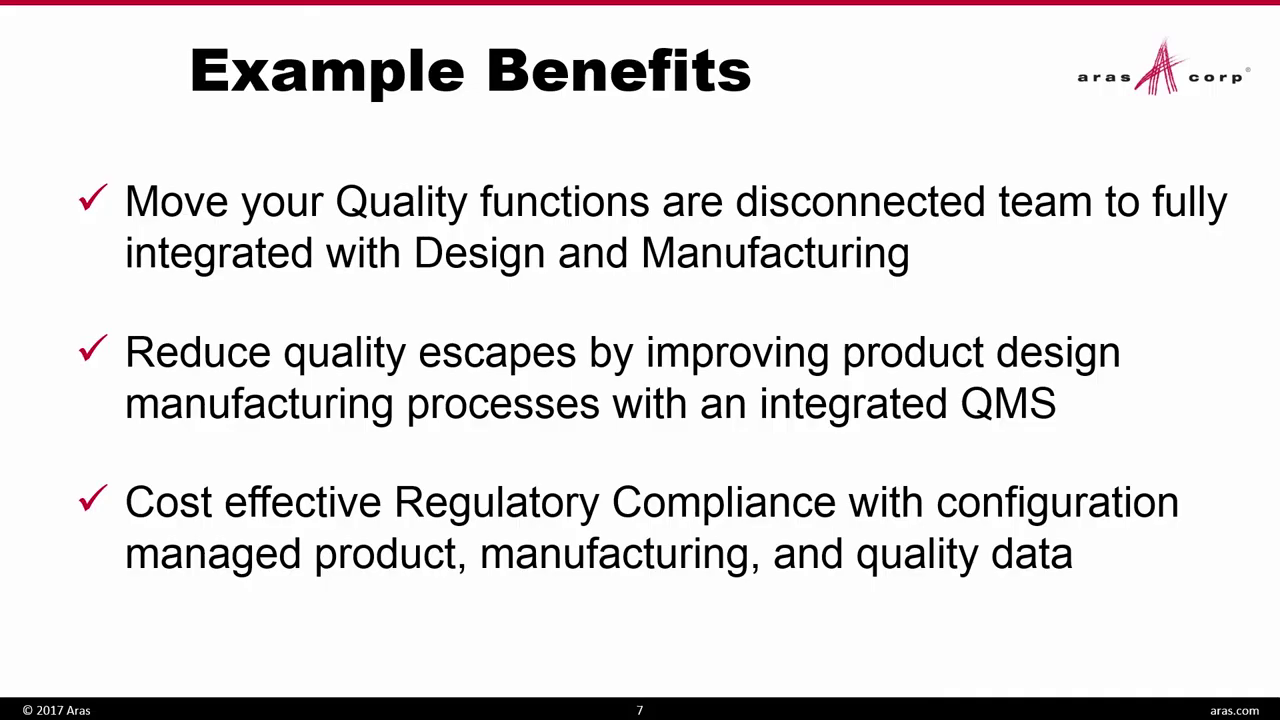